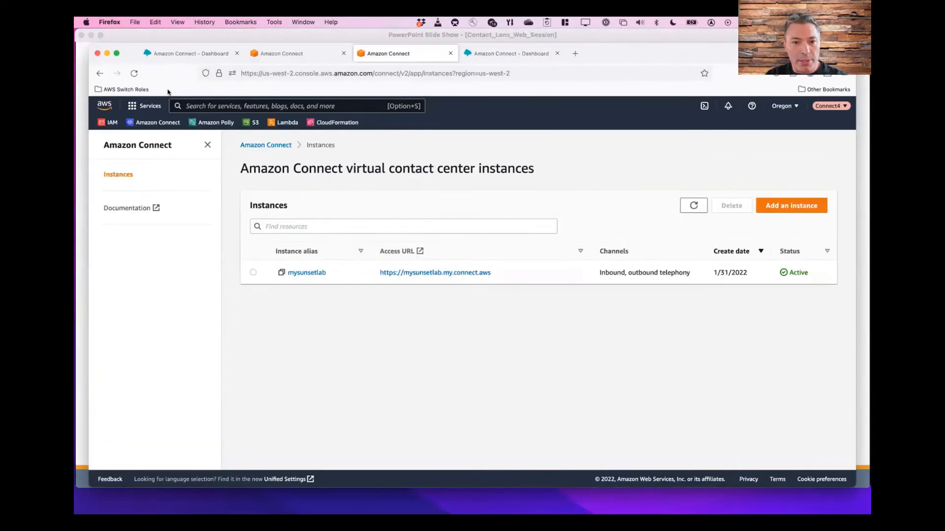
Open the contact search page of the mysunsetlab Amazon Connect instance.
{"action": "left_click", "coordinate": [296, 63]}
{"action": "left_click", "coordinate": [169, 61]}
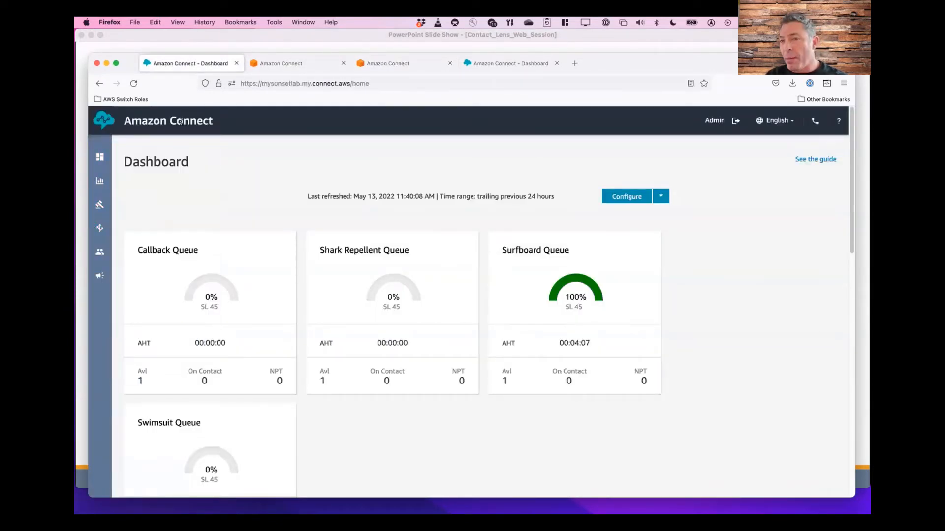
{"action": "mouse_move", "coordinate": [100, 183]}
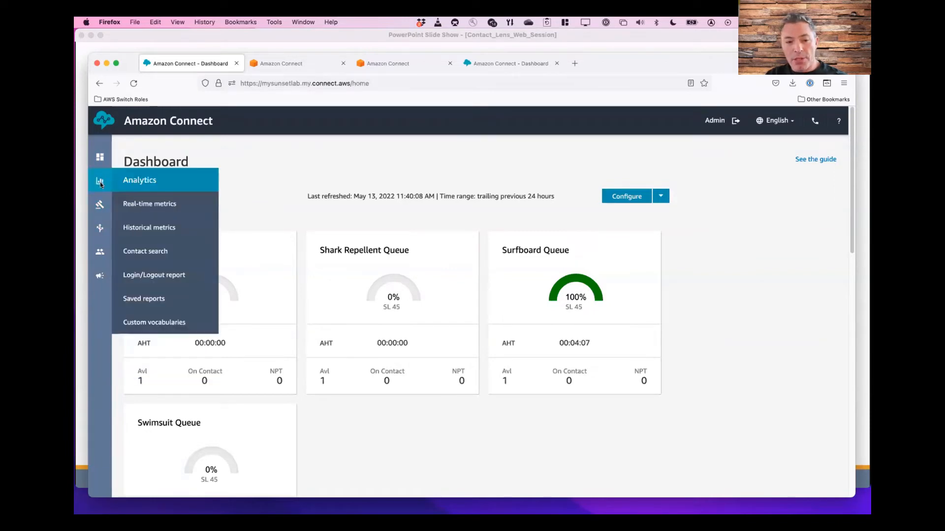
{"action": "left_click", "coordinate": [149, 252]}
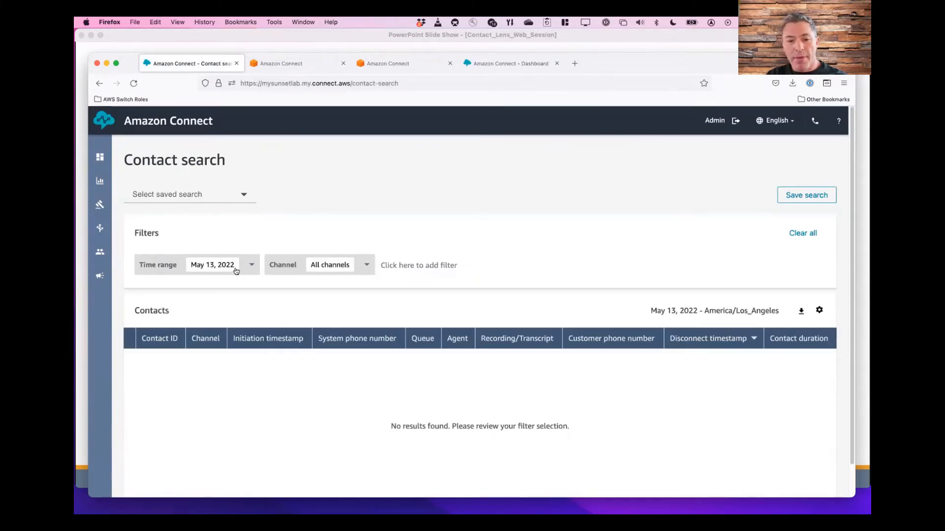
{"action": "left_click", "coordinate": [250, 266]}
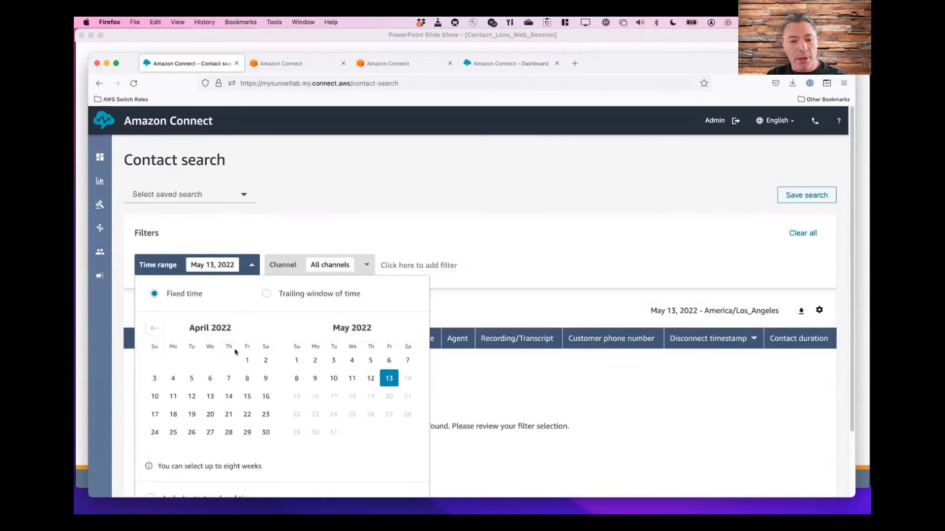
{"action": "left_click", "coordinate": [371, 378]}
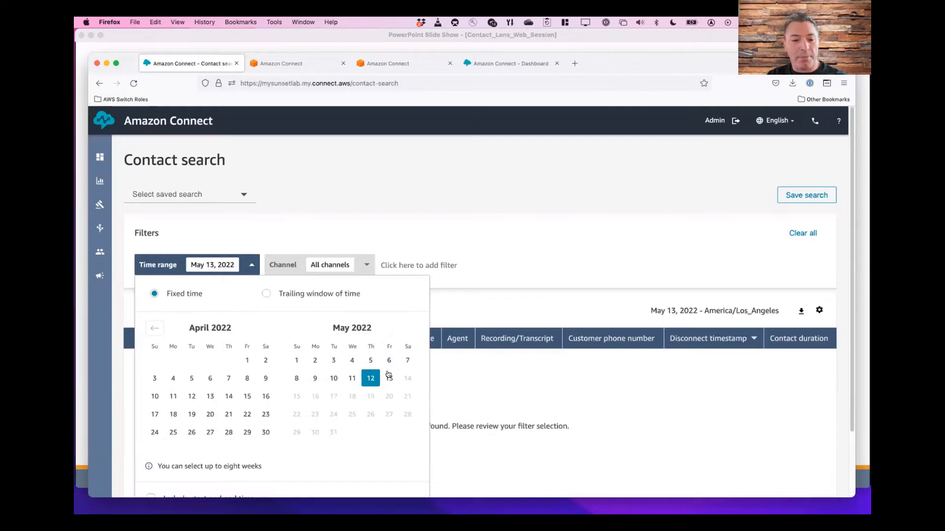
{"action": "left_click", "coordinate": [504, 261]}
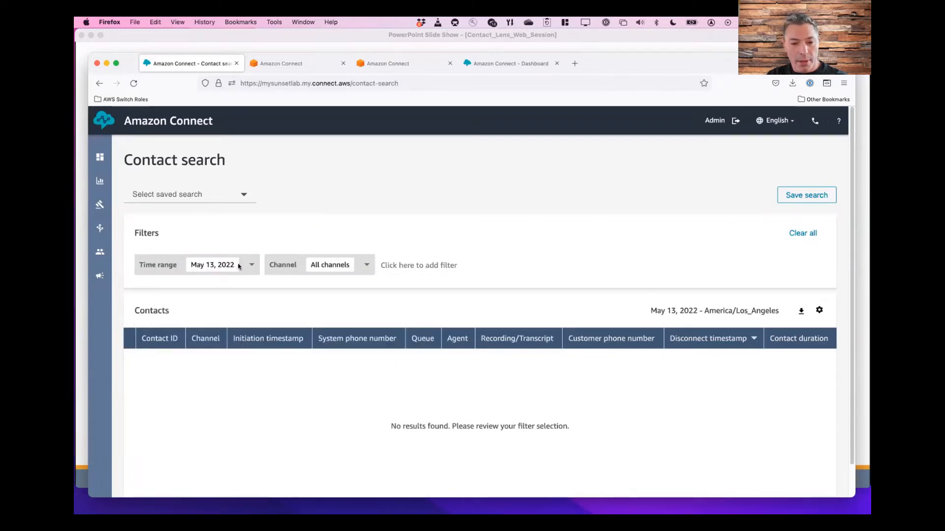
{"action": "left_click", "coordinate": [252, 265]}
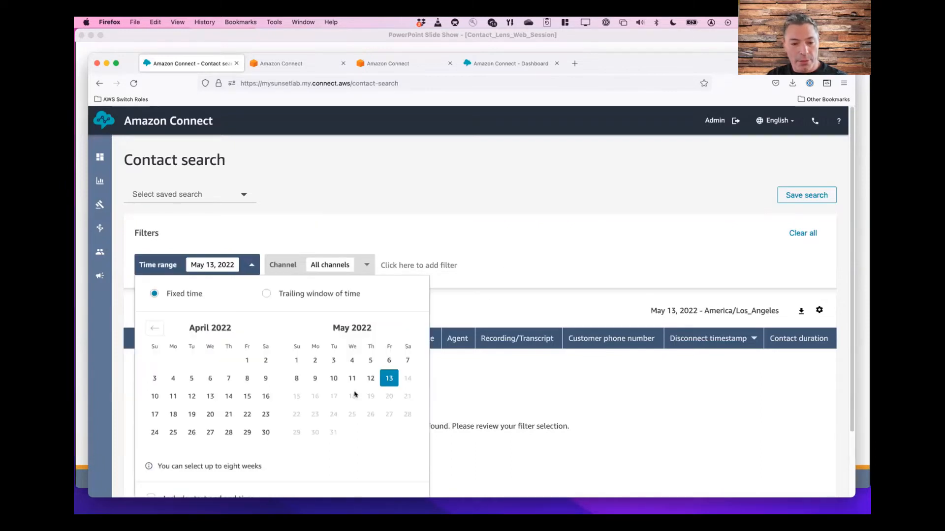
{"action": "left_click", "coordinate": [536, 242]}
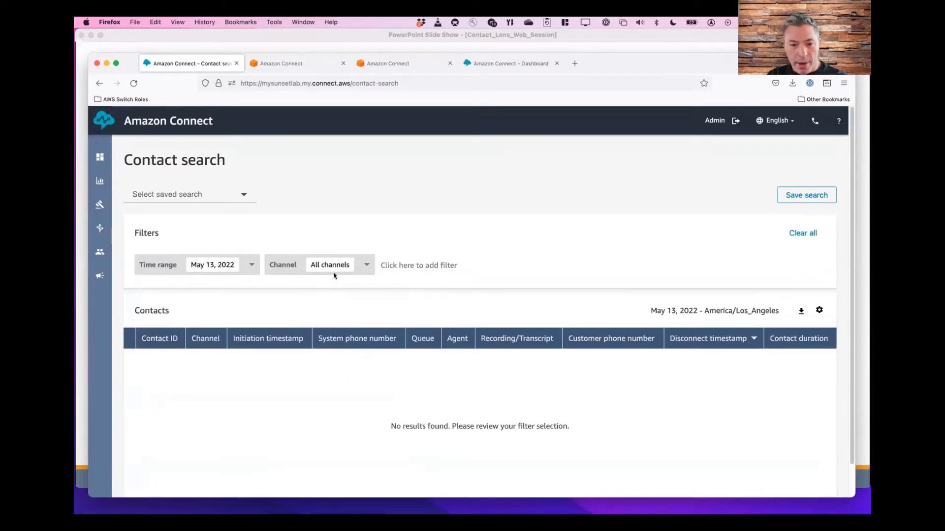
Add a contact category filter with the value Out_of_complicance to the contact search.
{"action": "left_click", "coordinate": [414, 265]}
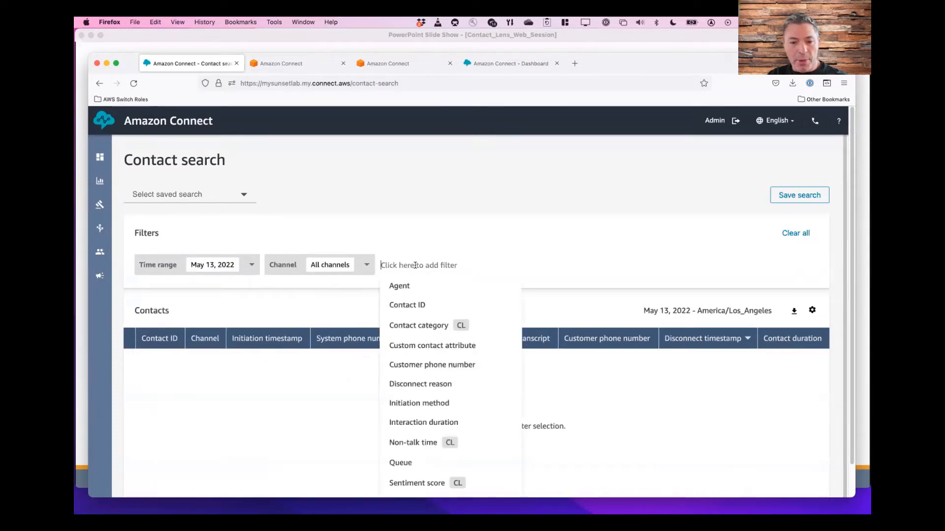
{"action": "left_click", "coordinate": [434, 327]}
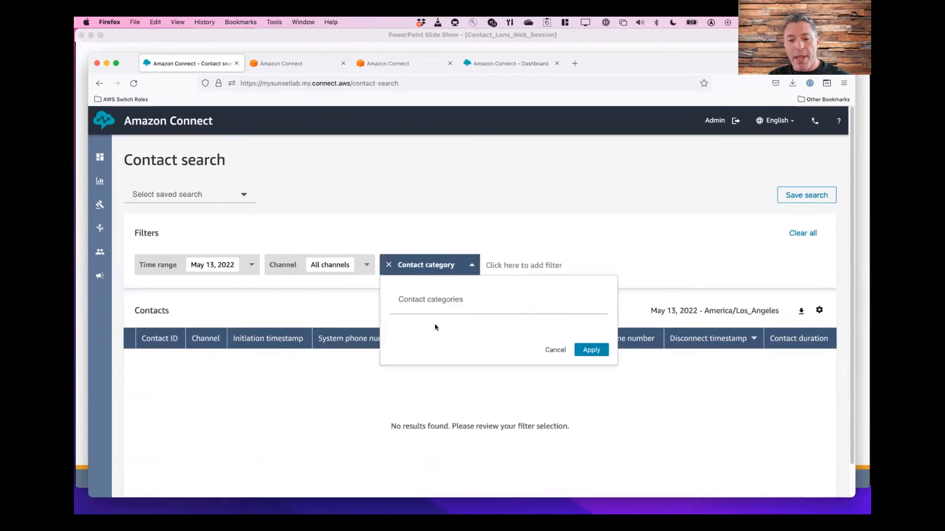
{"action": "left_click", "coordinate": [442, 301]}
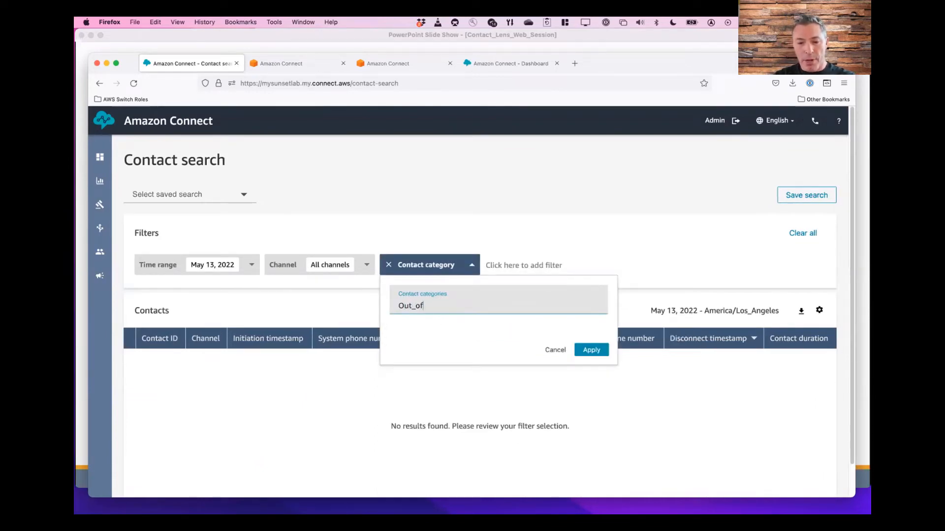
{"action": "type", "text": "Out_of_compl"}
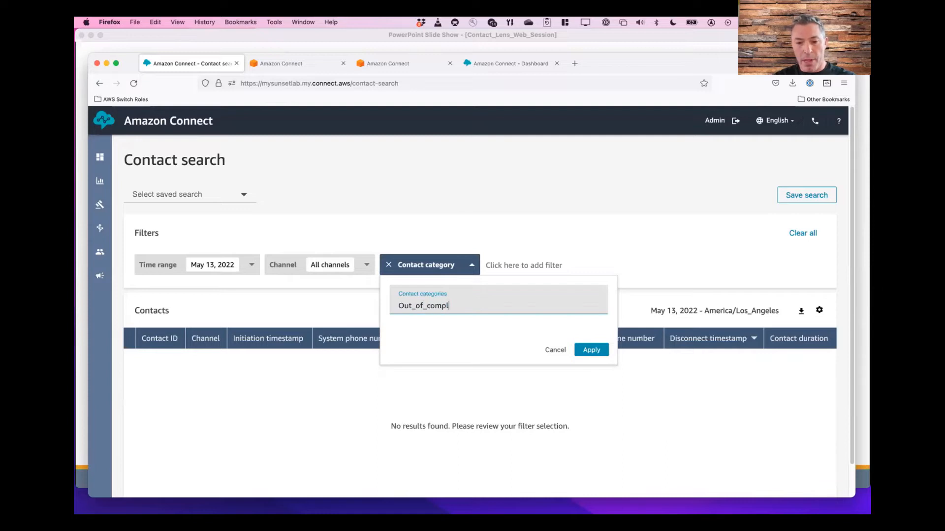
{"action": "type", "text": "icance"}
{"action": "key", "text": "Return"}
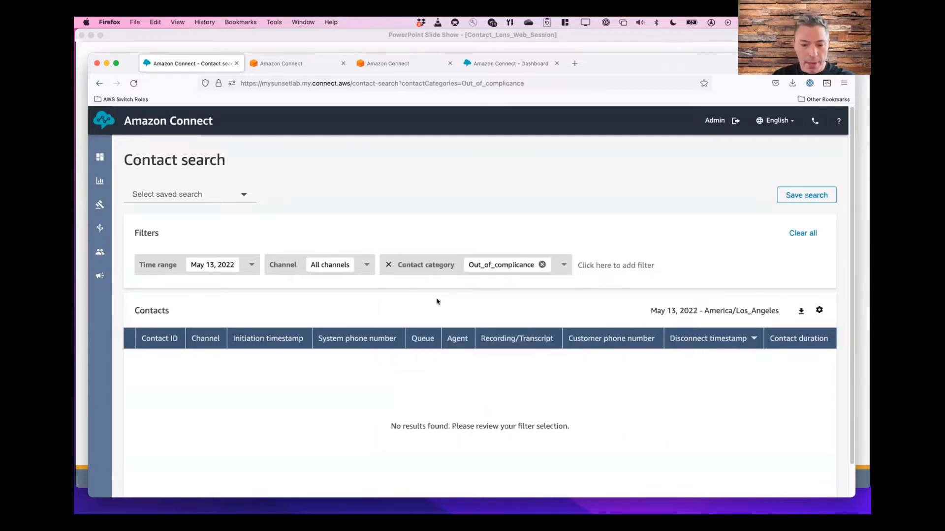
Set the search's time range to the trailing window Yesterday and apply it.
{"action": "left_click", "coordinate": [212, 266]}
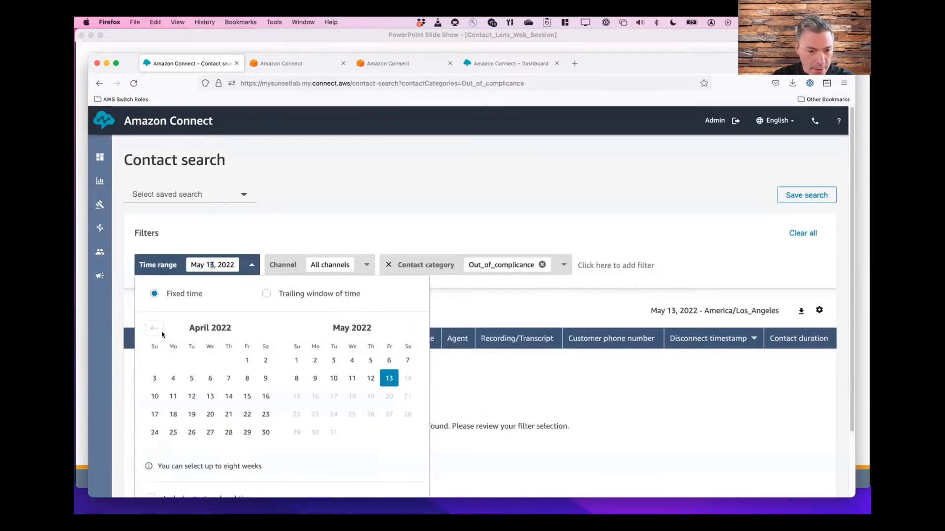
{"action": "left_click", "coordinate": [266, 294]}
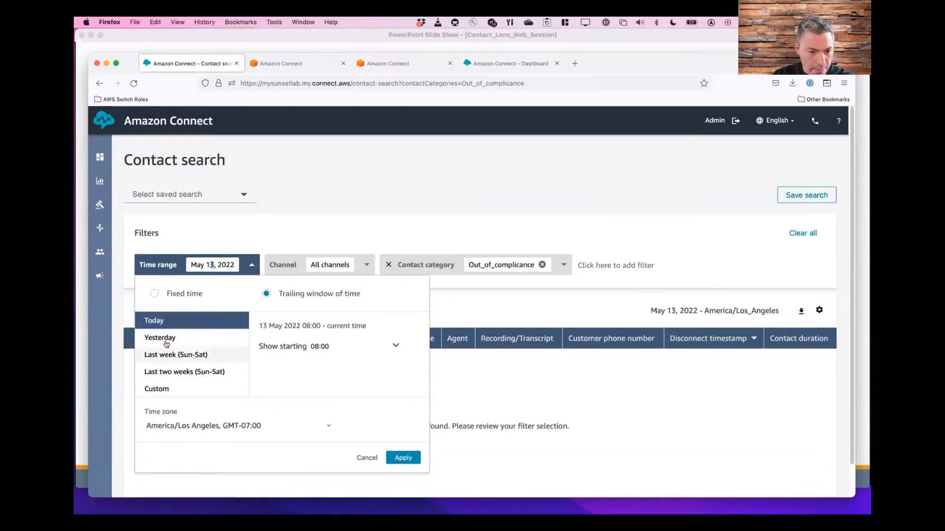
{"action": "left_click", "coordinate": [182, 338]}
{"action": "left_click", "coordinate": [392, 456]}
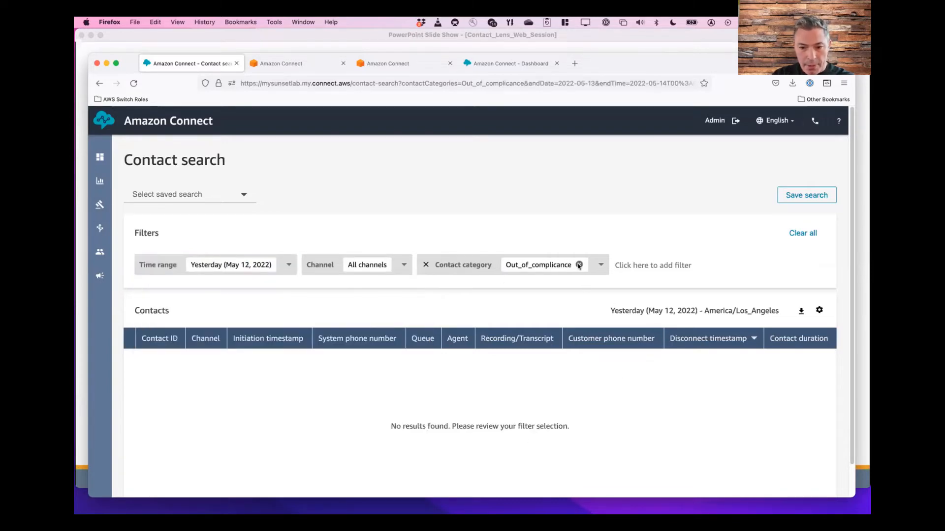
Change the contact category filter value to Out_of_Complicance and apply it.
{"action": "left_click", "coordinate": [544, 266]}
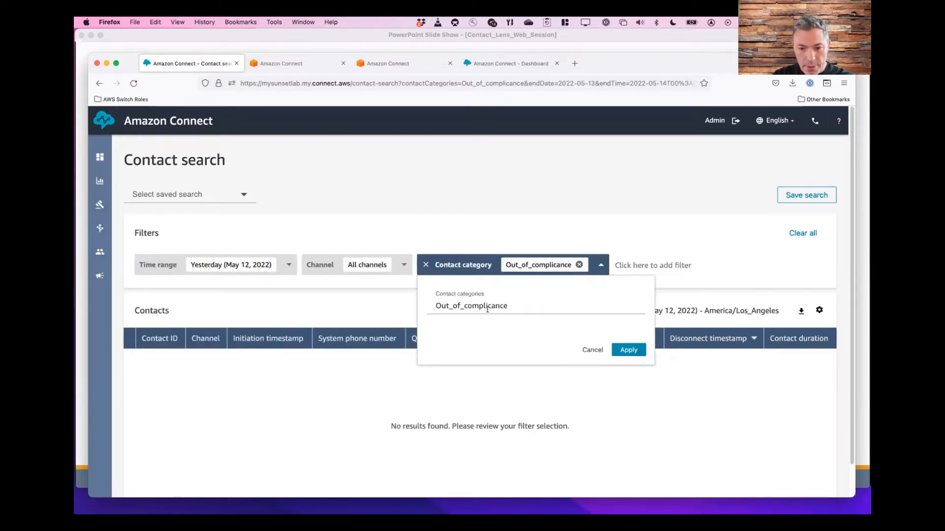
{"action": "left_click", "coordinate": [471, 303]}
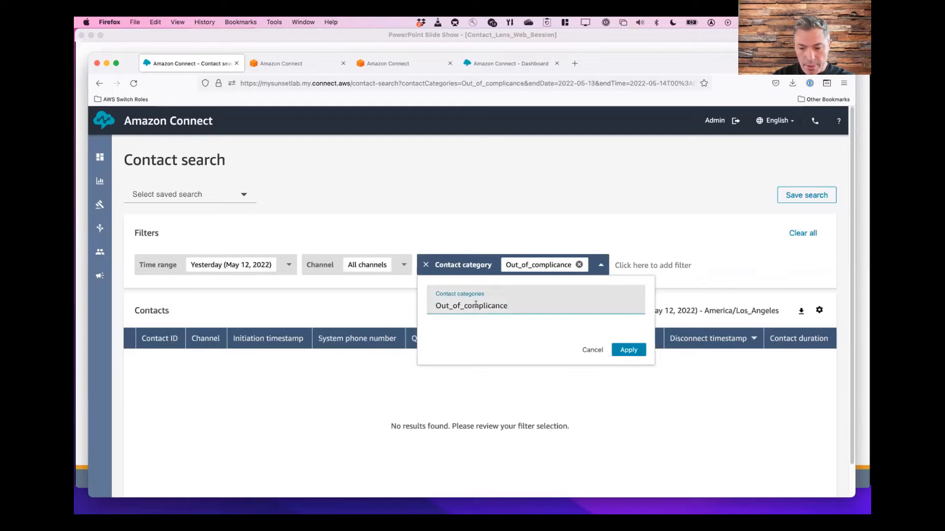
{"action": "key", "text": "BackSpace"}
{"action": "type", "text": "C"}
{"action": "key", "text": "Return"}
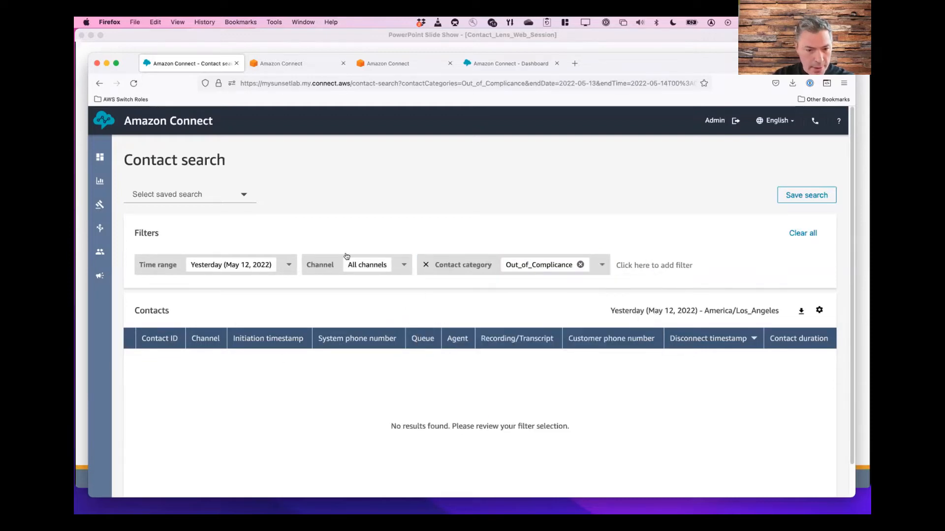
Remove the contact category filter from the contact search, keeping the Yesterday time range.
{"action": "left_click", "coordinate": [286, 265]}
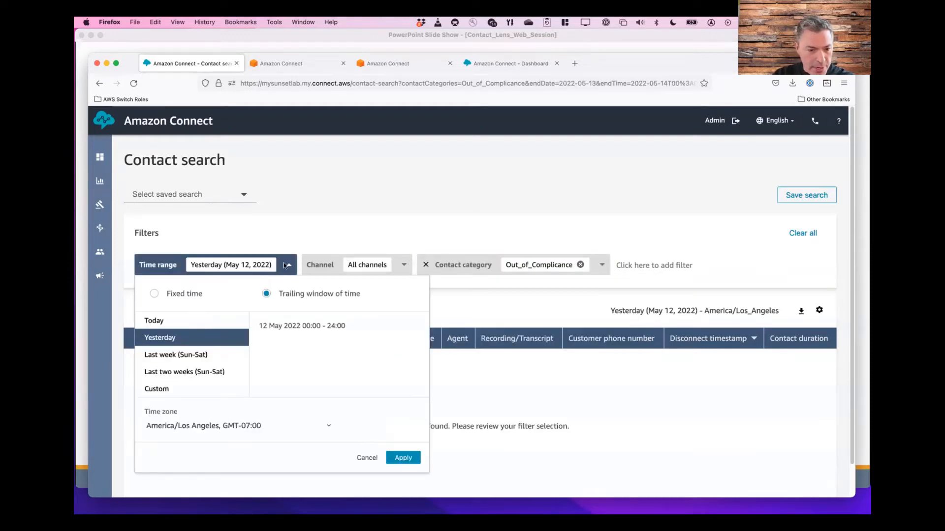
{"action": "left_click", "coordinate": [289, 265]}
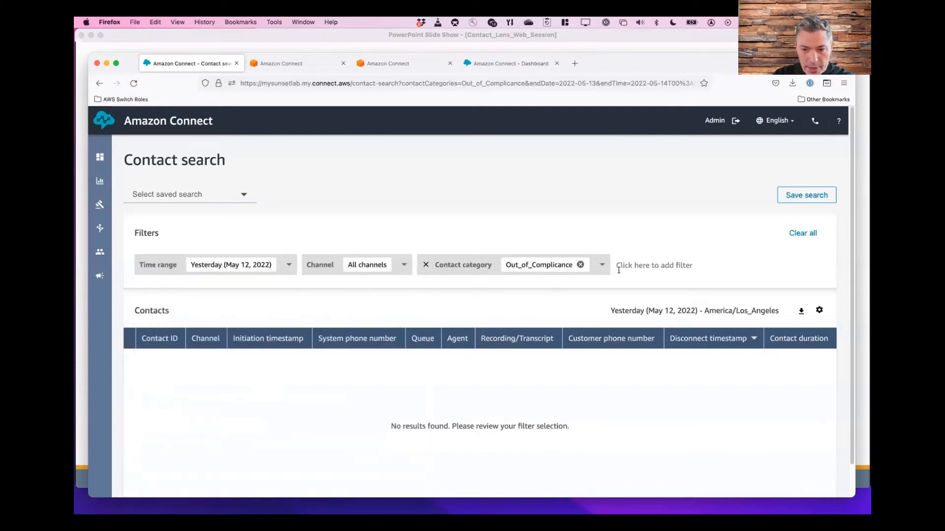
{"action": "left_click", "coordinate": [424, 266]}
{"action": "left_click", "coordinate": [424, 265]}
{"action": "left_click", "coordinate": [258, 325]}
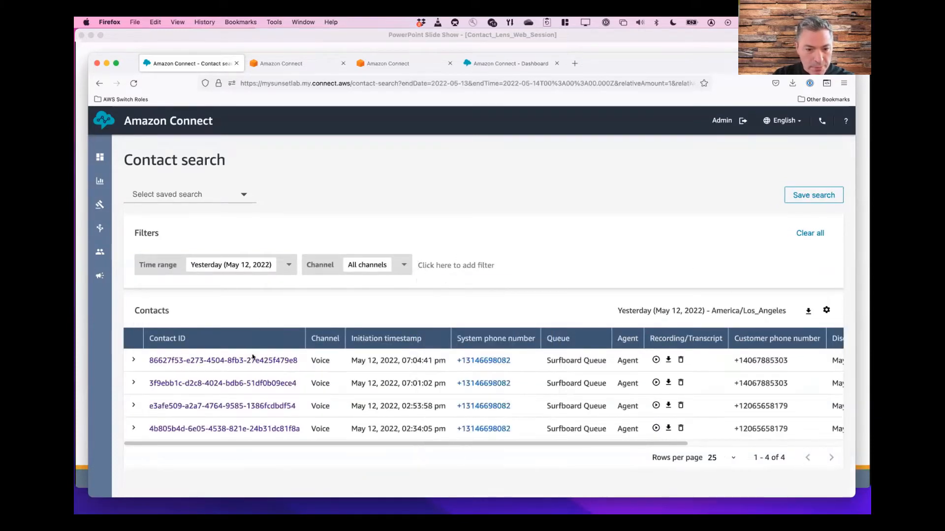
Open the details of the contact initiated May 12, 2022, 07:04:41 pm and copy its Out_of_Compliance category name.
{"action": "left_click", "coordinate": [248, 361]}
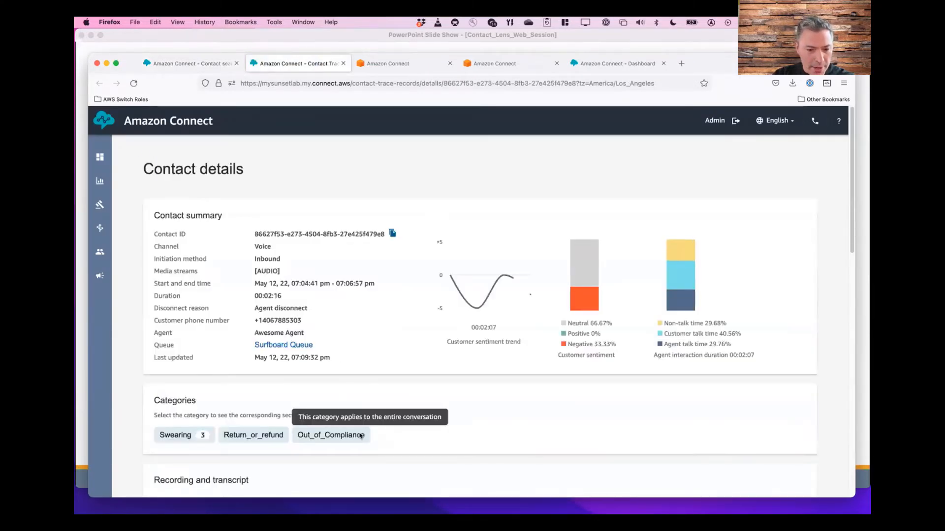
{"action": "left_click_drag", "start_coordinate": [365, 435], "coordinate": [289, 437]}
{"action": "key", "text": "super+c"}
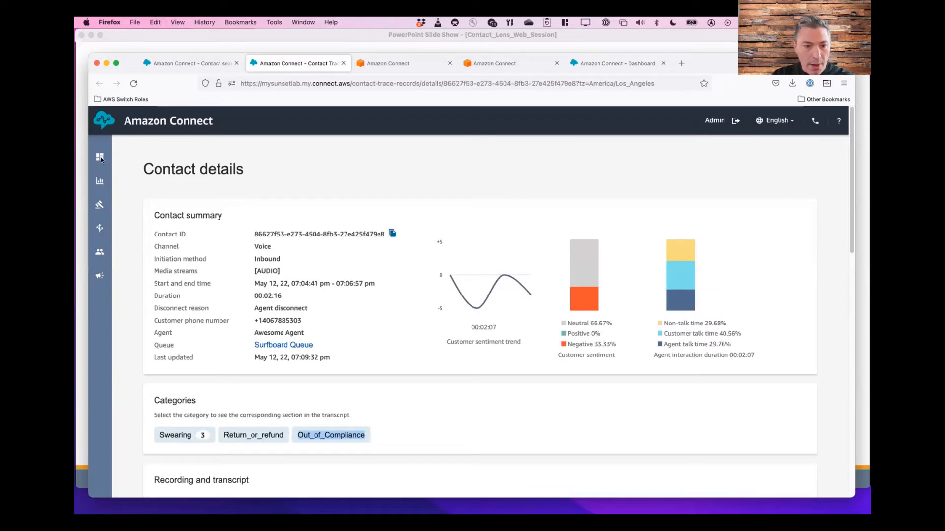
Start a new contact search and choose a custom trailing window for its time range.
{"action": "mouse_move", "coordinate": [100, 191]}
{"action": "left_click", "coordinate": [155, 251]}
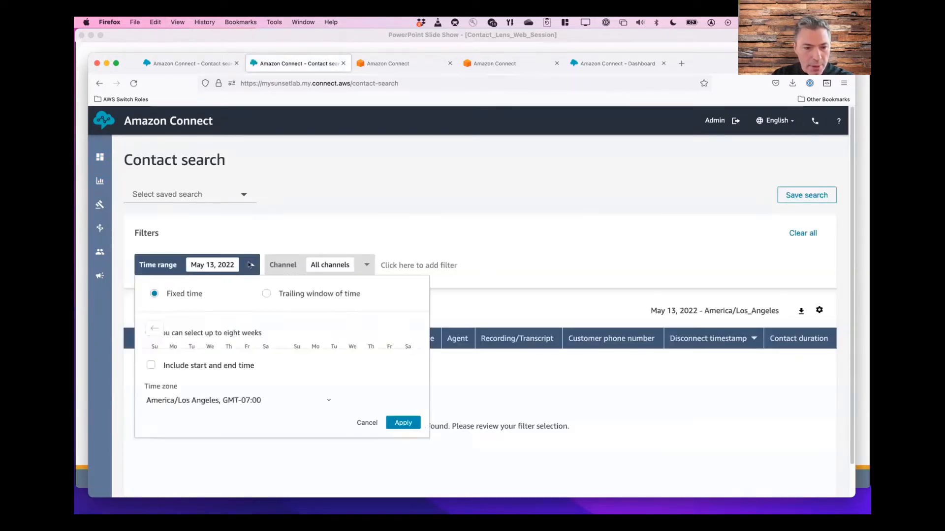
{"action": "left_click", "coordinate": [252, 265]}
{"action": "left_click", "coordinate": [266, 294]}
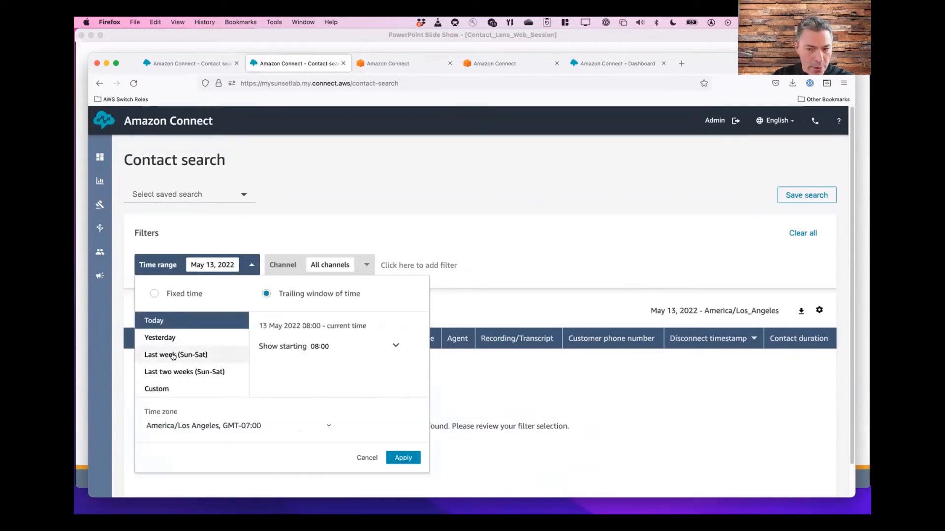
{"action": "left_click", "coordinate": [175, 355]}
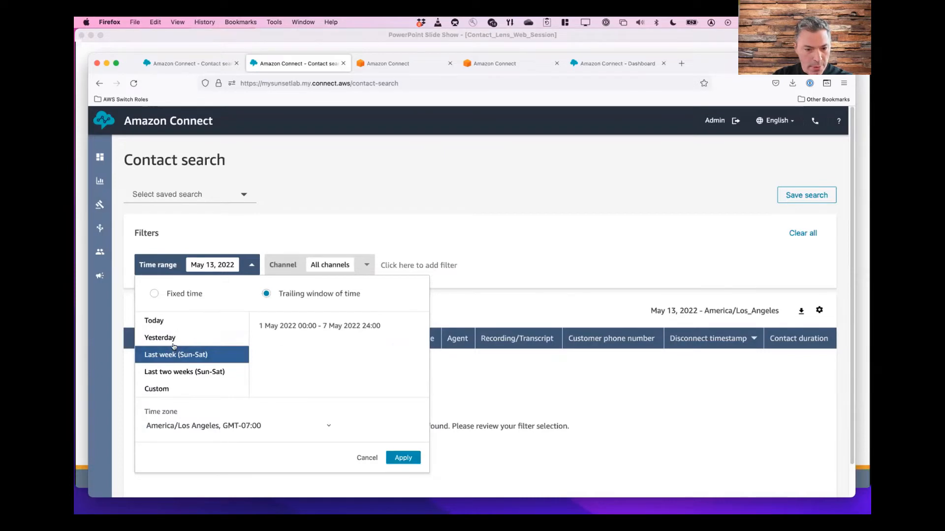
{"action": "left_click", "coordinate": [157, 392]}
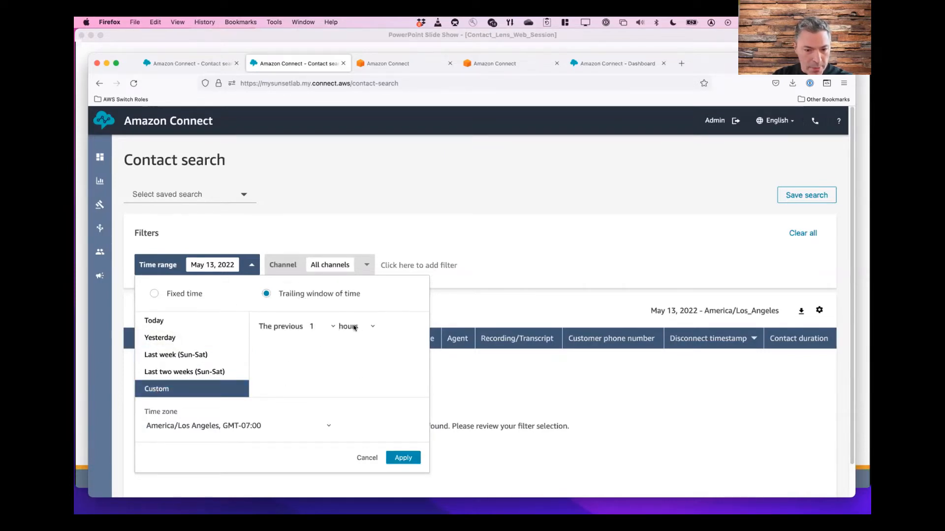
Set the custom trailing window to the previous 2 days and apply it to the search.
{"action": "left_click", "coordinate": [329, 326]}
{"action": "left_click", "coordinate": [371, 325]}
{"action": "left_click", "coordinate": [371, 324]}
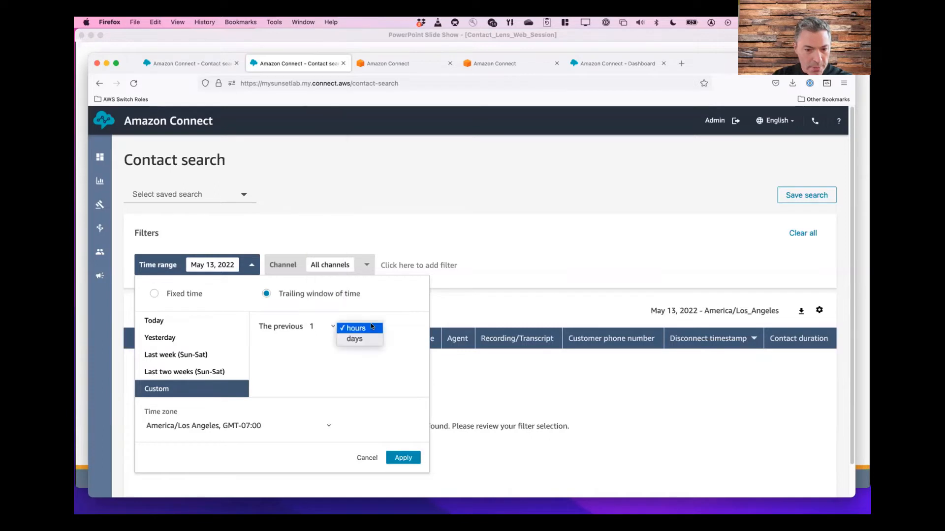
{"action": "left_click", "coordinate": [370, 325]}
{"action": "left_click", "coordinate": [370, 326]}
{"action": "left_click", "coordinate": [369, 341]}
{"action": "left_click", "coordinate": [329, 325]}
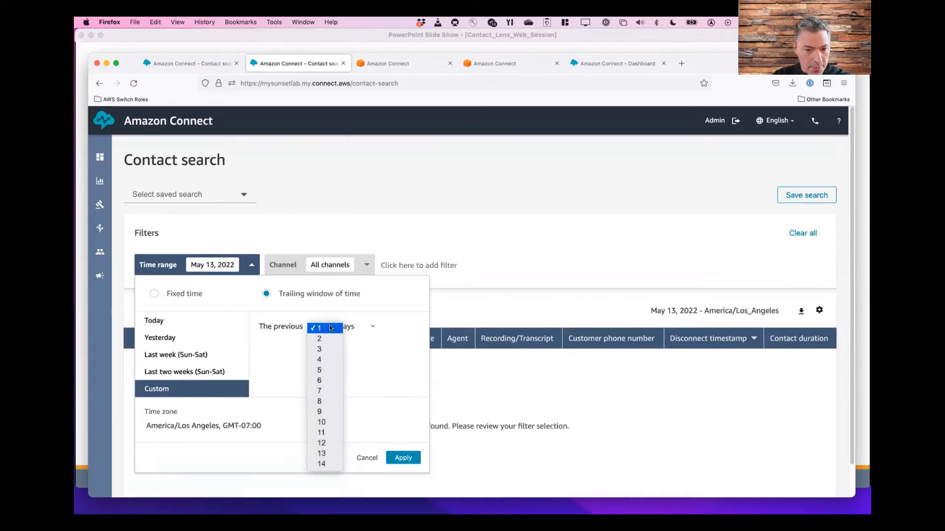
{"action": "left_click", "coordinate": [329, 326]}
{"action": "left_click", "coordinate": [329, 326]}
{"action": "left_click", "coordinate": [323, 338]}
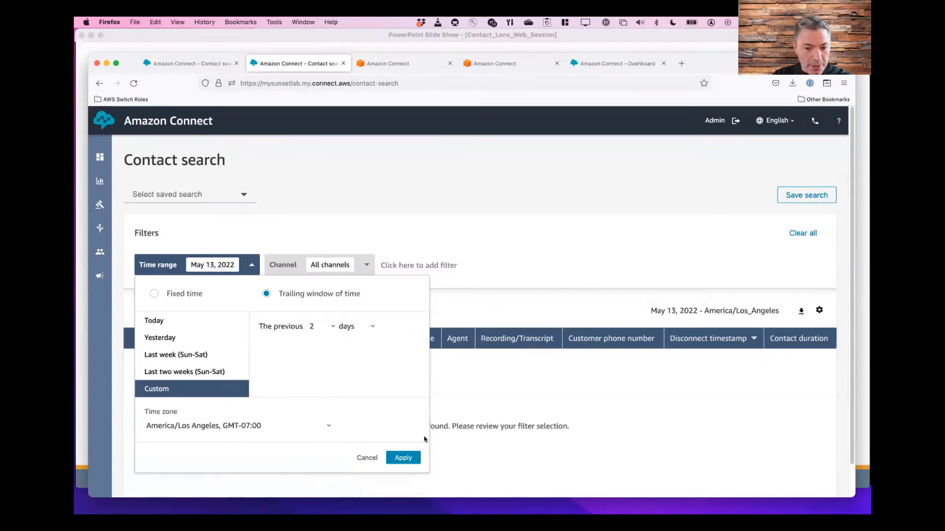
{"action": "left_click", "coordinate": [408, 458]}
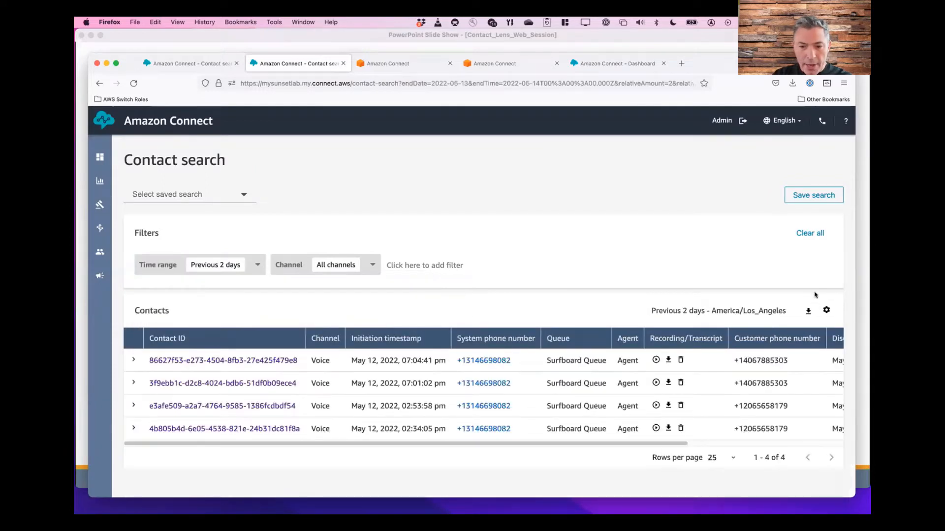
Add a contact category filter with the copied value Out_of_Compliance and apply it.
{"action": "left_click", "coordinate": [402, 265]}
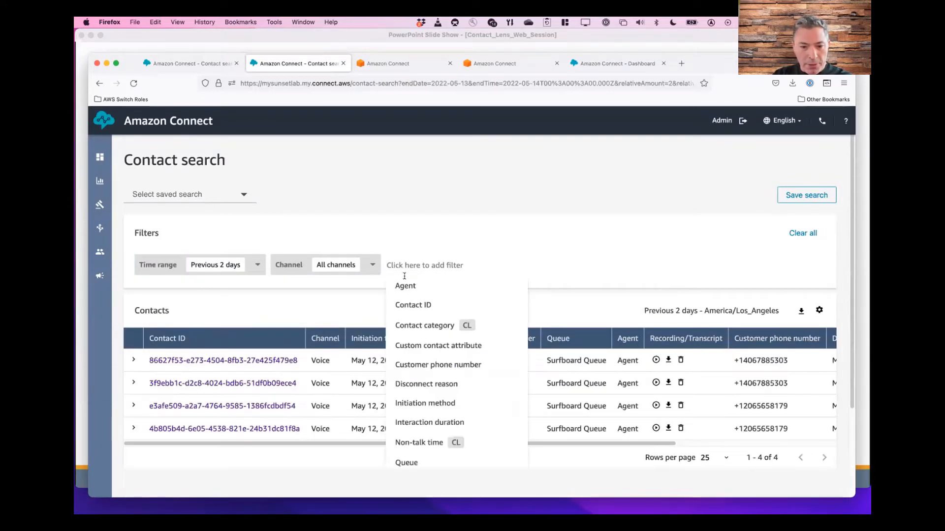
{"action": "left_click", "coordinate": [425, 325]}
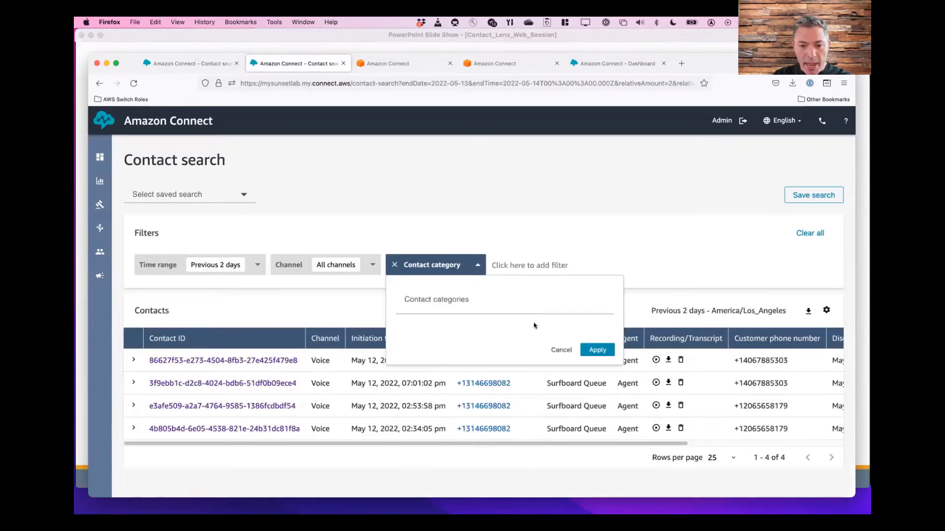
{"action": "left_click", "coordinate": [503, 305]}
{"action": "key", "text": "super+v"}
{"action": "left_click", "coordinate": [596, 349]}
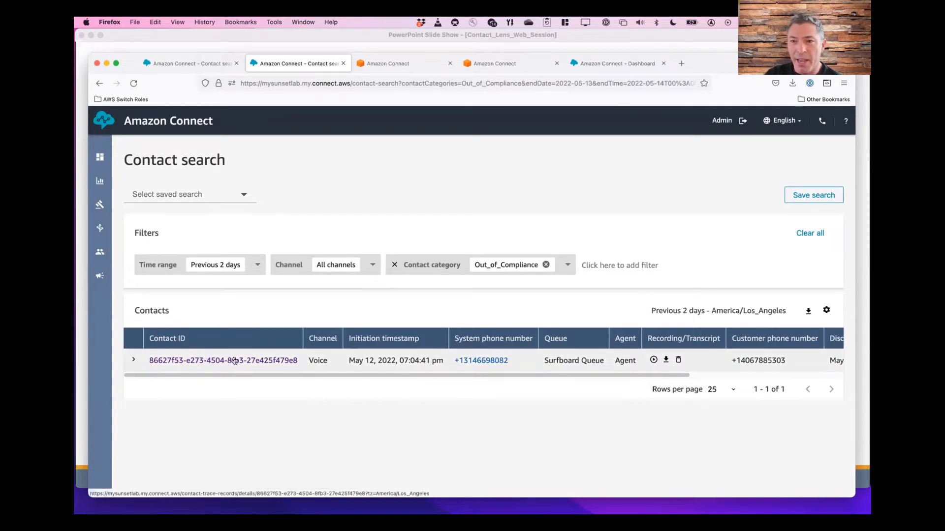
Remove the Out_of_Compliance contact category filter from the contact search.
{"action": "left_click", "coordinate": [566, 265]}
{"action": "left_click", "coordinate": [567, 266]}
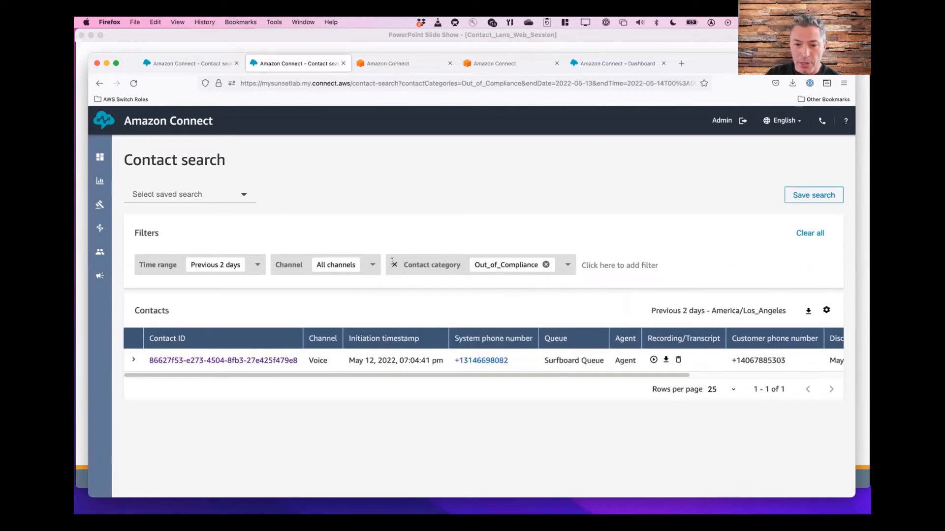
{"action": "left_click", "coordinate": [394, 264]}
Add a Non-talk time filter to view its duration conditions, and discard it without applying.
{"action": "left_click", "coordinate": [418, 266]}
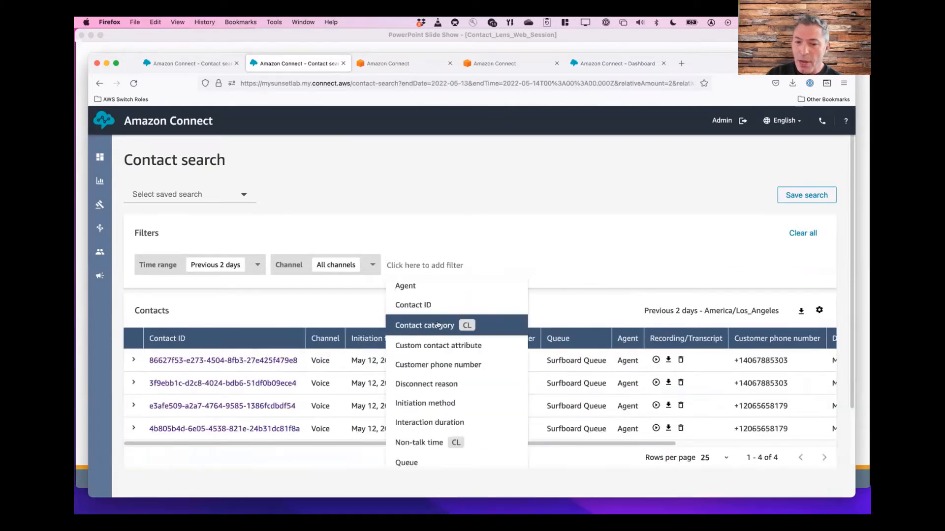
{"action": "scroll", "coordinate": [437, 340], "scroll_direction": "down", "scroll_amount": 2}
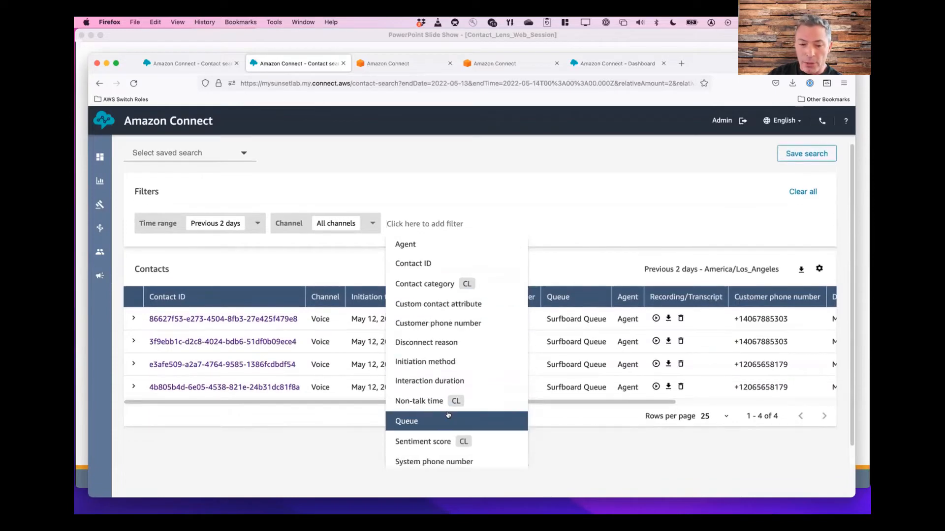
{"action": "left_click", "coordinate": [437, 402]}
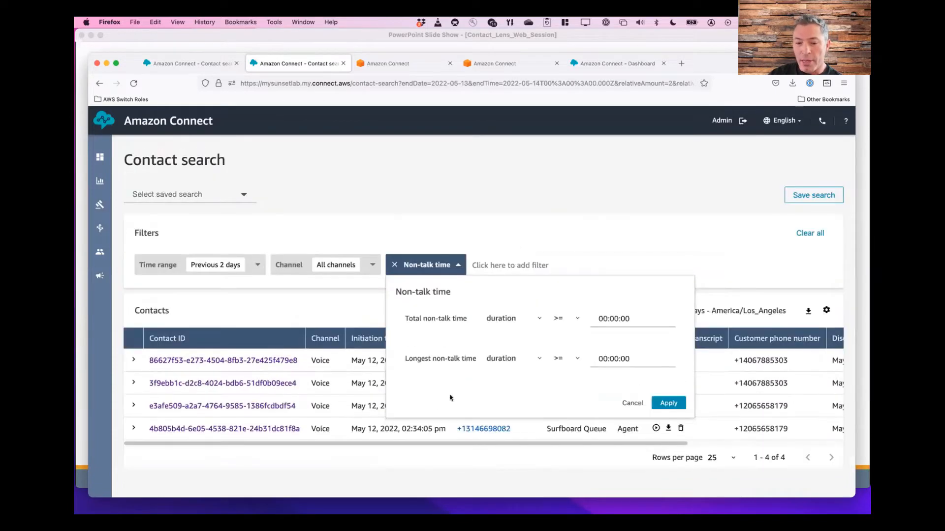
{"action": "left_click", "coordinate": [455, 265]}
Add a Sentiment score filter, try its Evaluating sentiment shift and Customer options, and remove it without applying.
{"action": "left_click", "coordinate": [456, 265]}
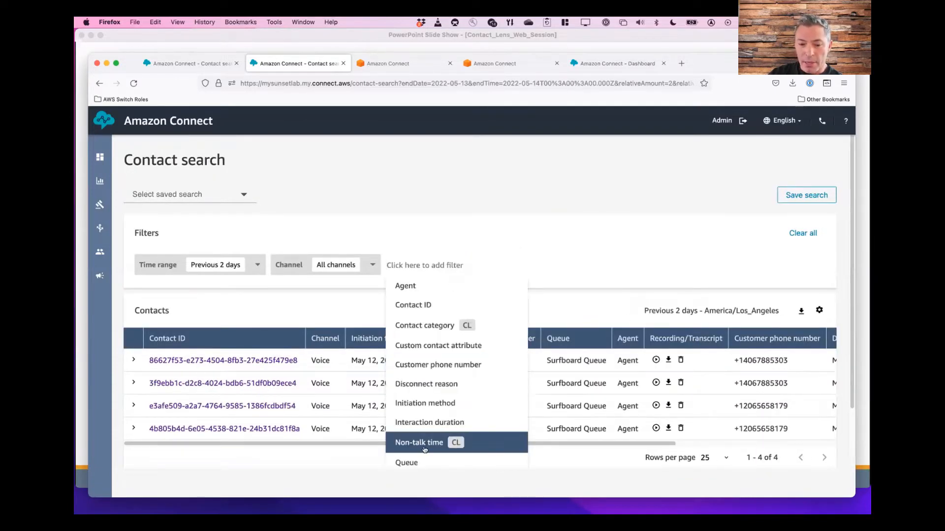
{"action": "scroll", "coordinate": [425, 446], "scroll_direction": "down", "scroll_amount": 2}
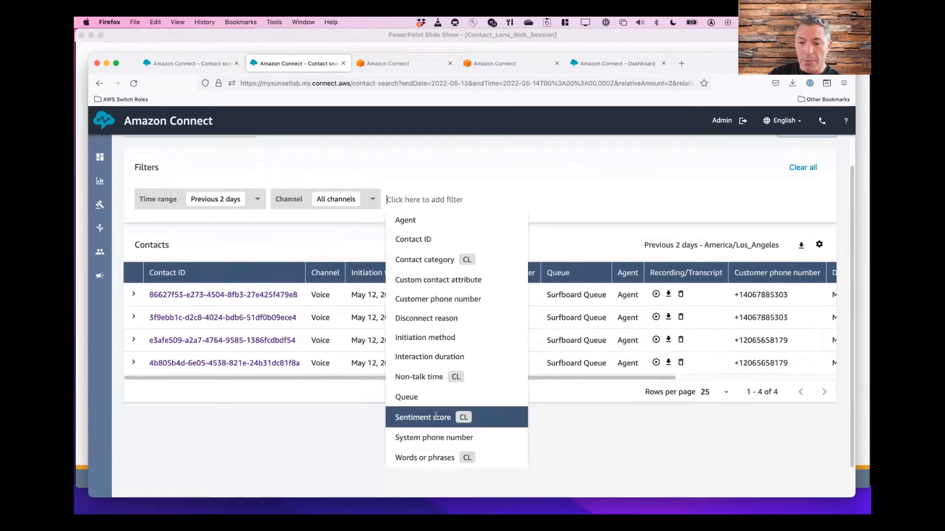
{"action": "left_click", "coordinate": [436, 417]}
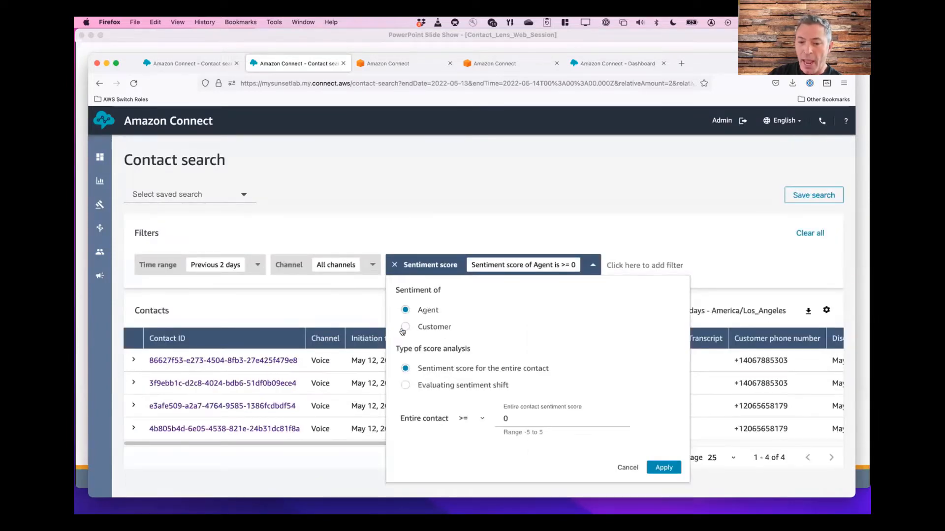
{"action": "left_click", "coordinate": [405, 387]}
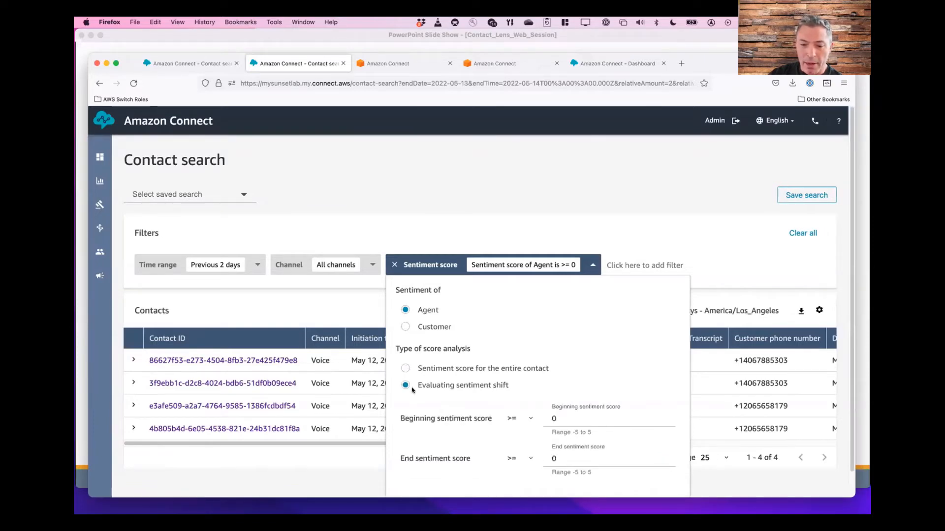
{"action": "double_click", "coordinate": [555, 418]}
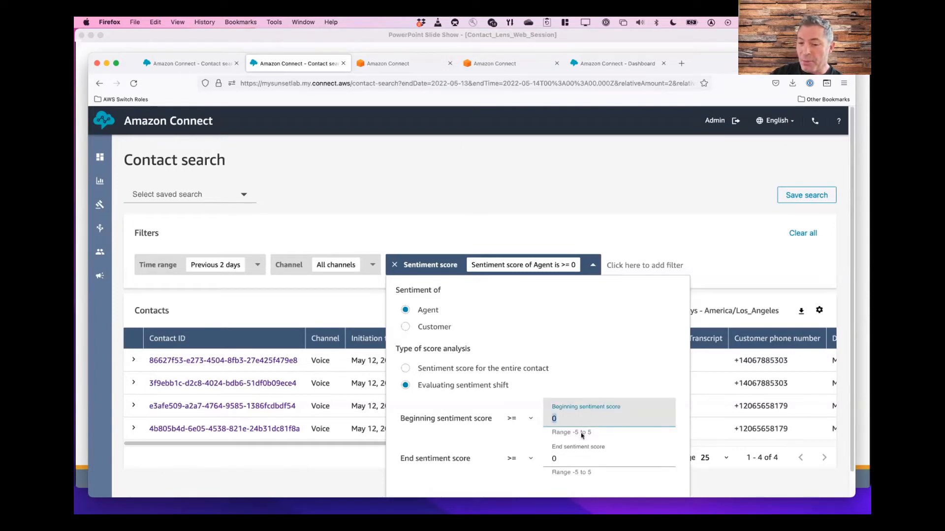
{"action": "left_click", "coordinate": [404, 327]}
{"action": "left_click", "coordinate": [405, 368]}
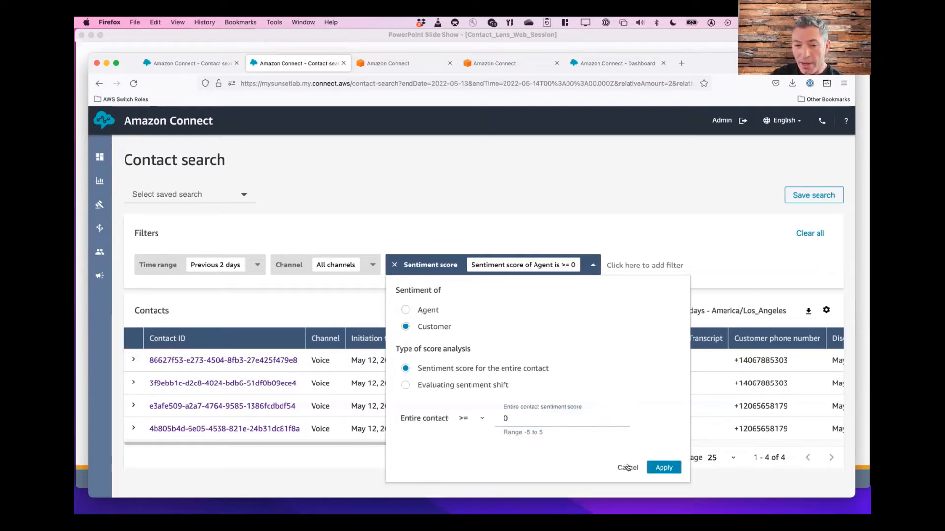
{"action": "left_click", "coordinate": [394, 265]}
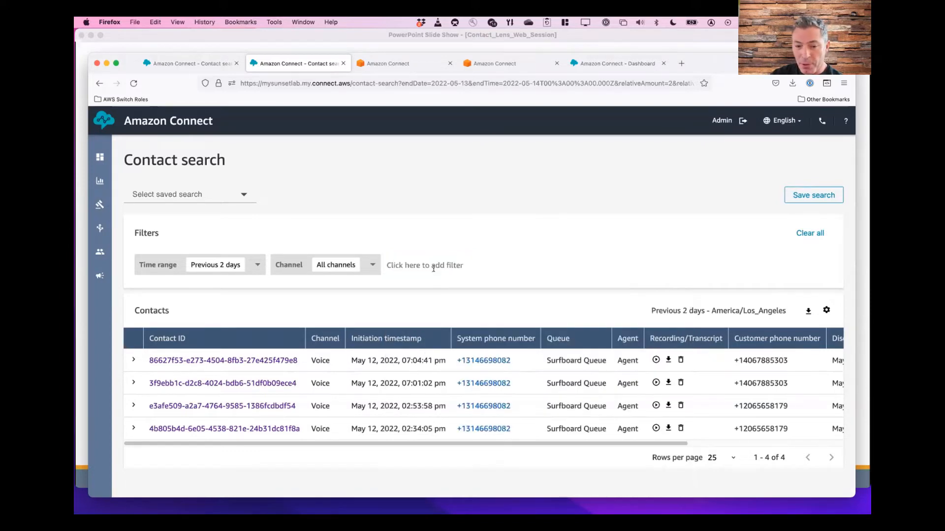
Filter the contacts by the word "fish" used by the agent with Match all logic, and remove that filter.
{"action": "left_click", "coordinate": [432, 266]}
{"action": "scroll", "coordinate": [462, 441], "scroll_direction": "down", "scroll_amount": 3}
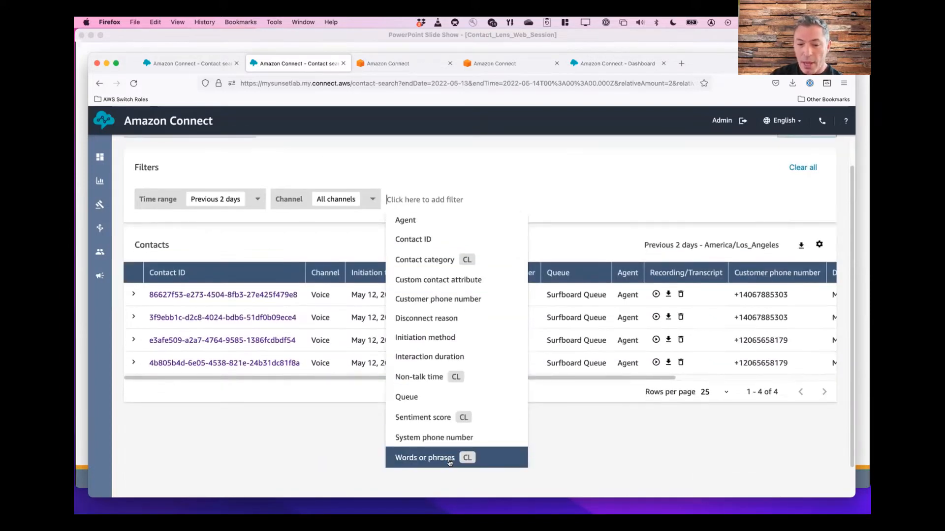
{"action": "left_click", "coordinate": [449, 461]}
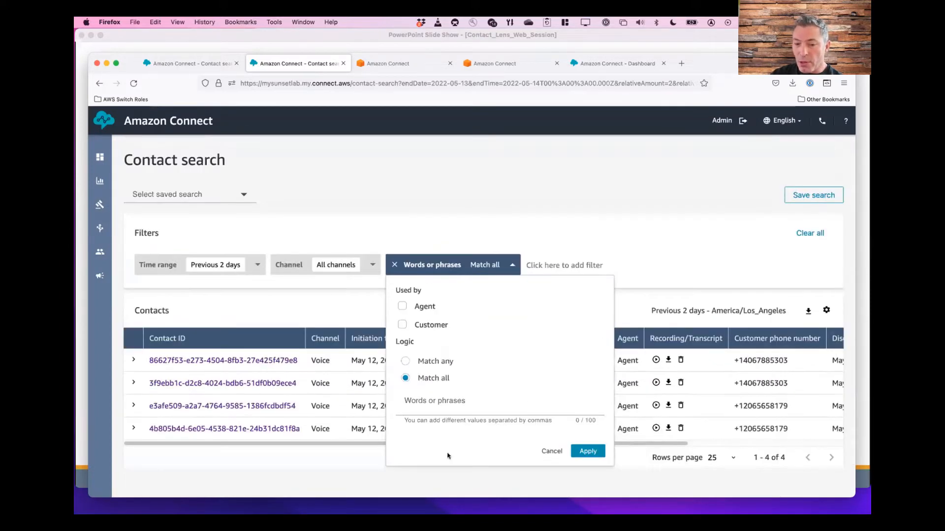
{"action": "left_click", "coordinate": [402, 306]}
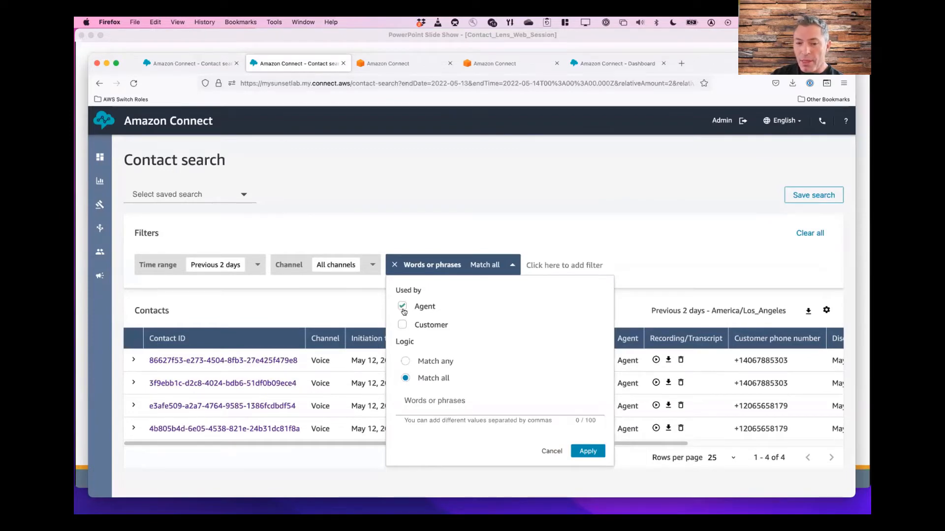
{"action": "left_click", "coordinate": [465, 402]}
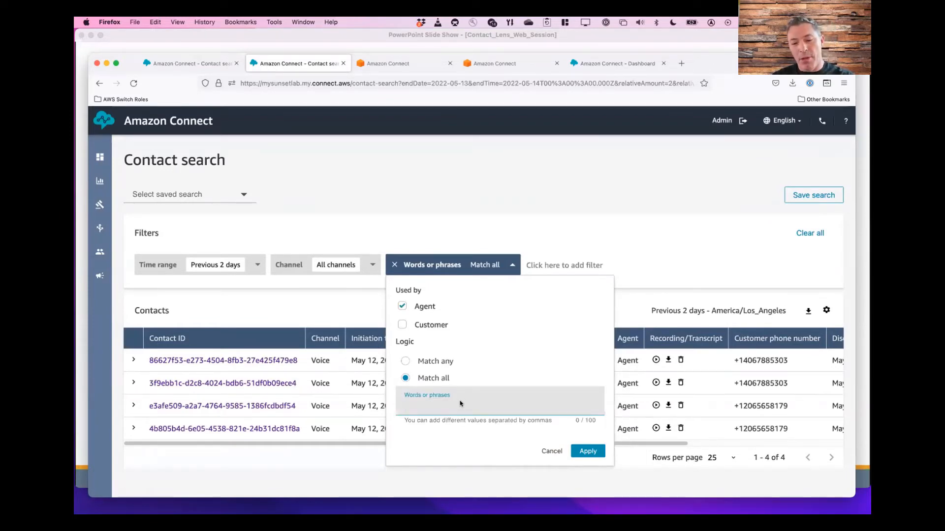
{"action": "left_click", "coordinate": [588, 451]}
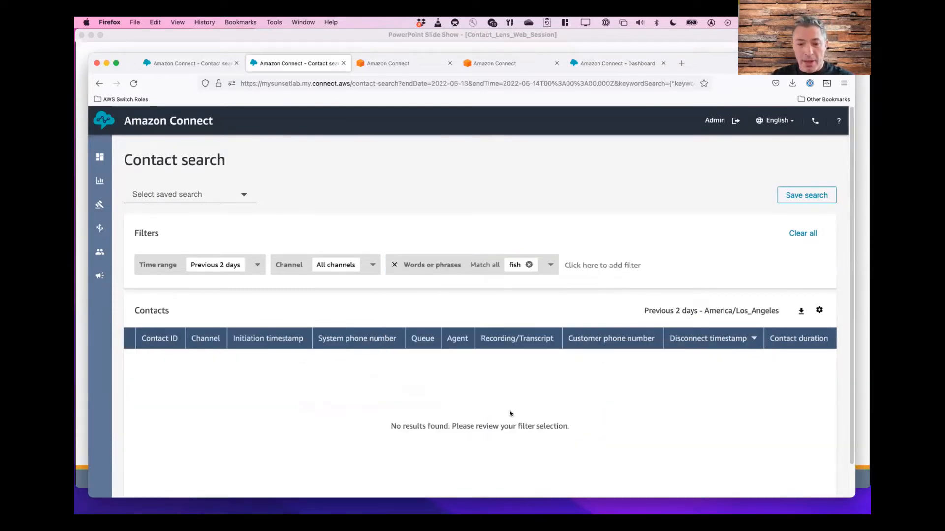
{"action": "left_click", "coordinate": [528, 265]}
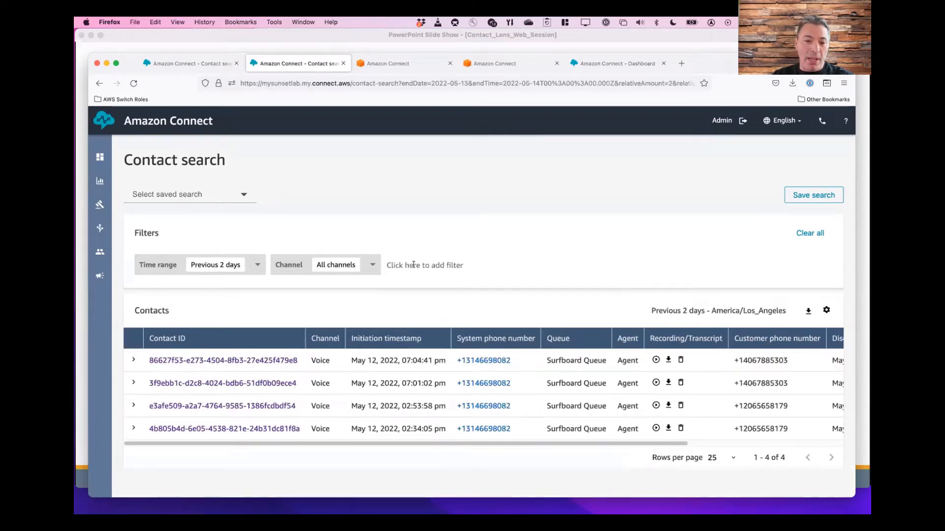
Add a Words or phrases filter for "worms" used by the customer with Match all logic and apply it.
{"action": "left_click", "coordinate": [431, 264]}
{"action": "scroll", "coordinate": [433, 420], "scroll_direction": "down", "scroll_amount": 3}
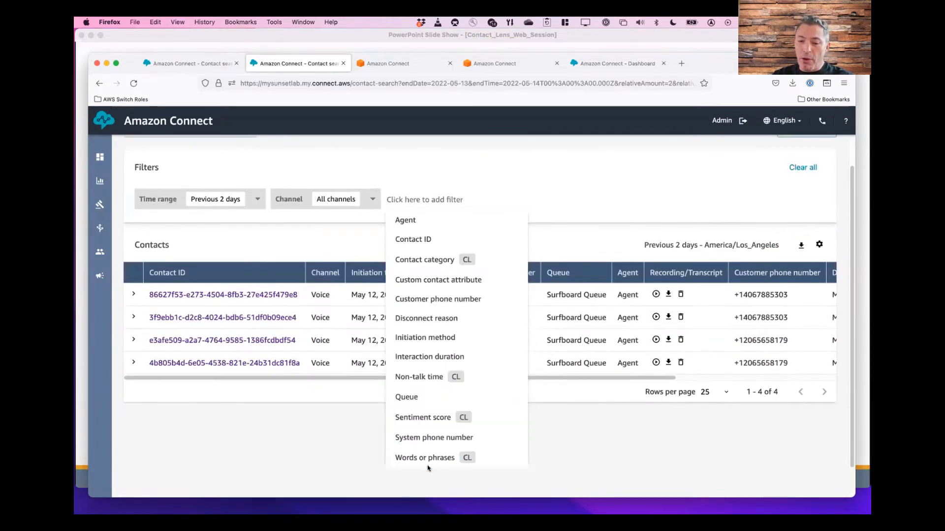
{"action": "left_click", "coordinate": [444, 458]}
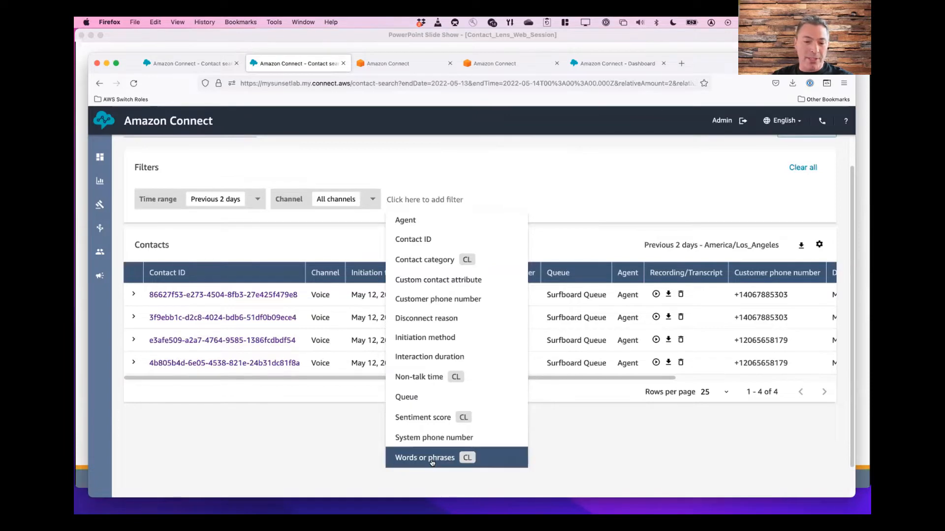
{"action": "left_click", "coordinate": [402, 325]}
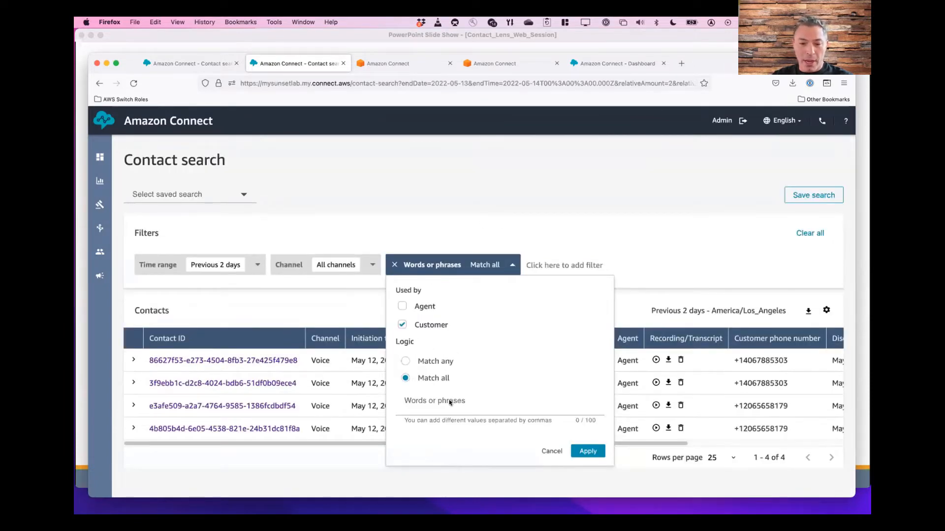
{"action": "left_click", "coordinate": [436, 404]}
{"action": "type", "text": "worms"}
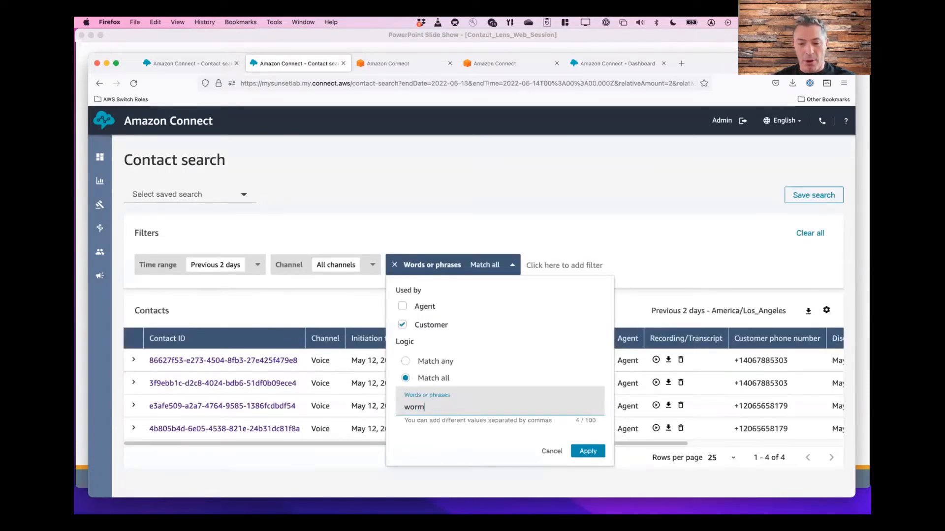
{"action": "key", "text": "Return"}
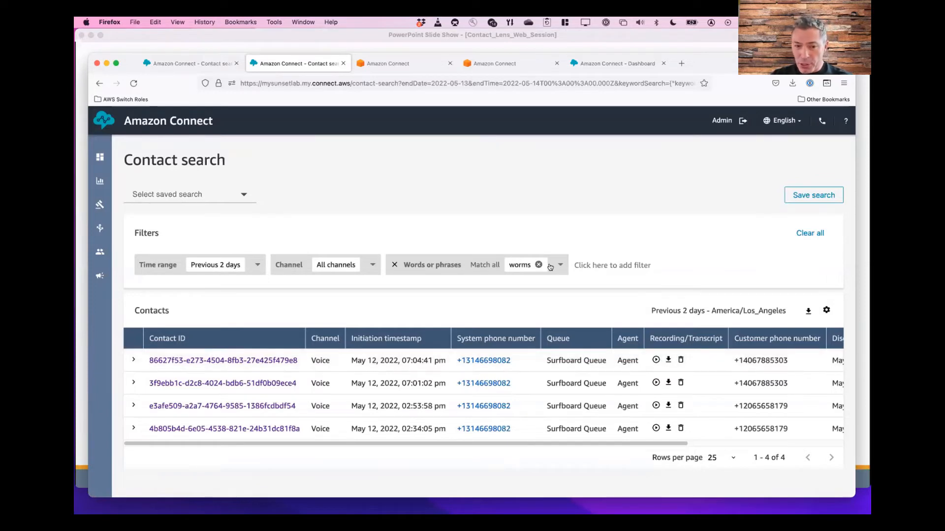
Open the contact initiated May 12, 2022, 07:04:41 pm and examine its summary, sentiment charts, categories and recording waveform.
{"action": "left_click", "coordinate": [185, 360]}
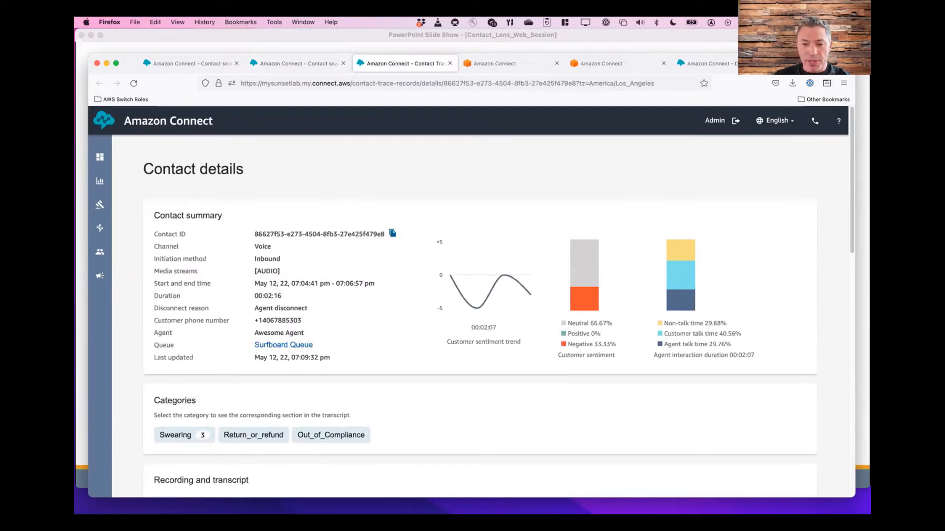
{"action": "scroll", "coordinate": [586, 318], "scroll_direction": "down", "scroll_amount": 2}
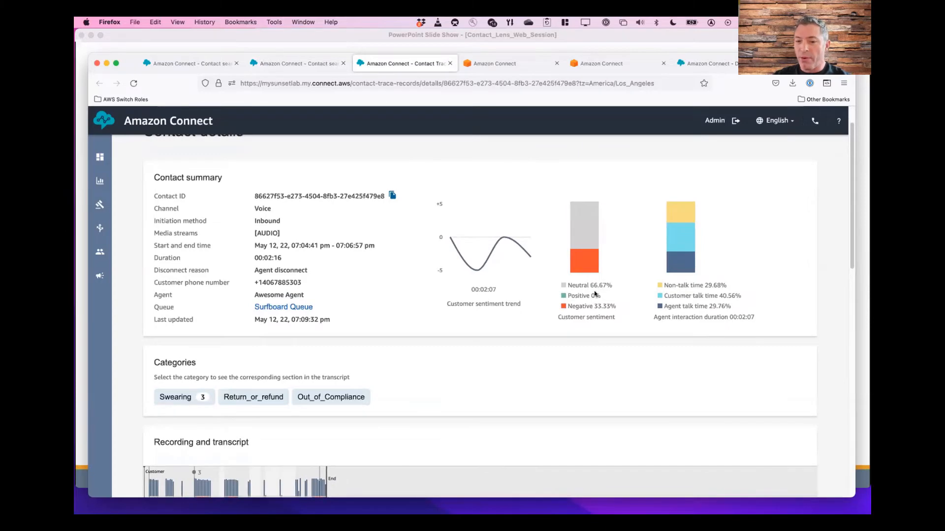
{"action": "scroll", "coordinate": [595, 289], "scroll_direction": "down", "scroll_amount": 3}
{"action": "scroll", "coordinate": [595, 290], "scroll_direction": "up", "scroll_amount": 2}
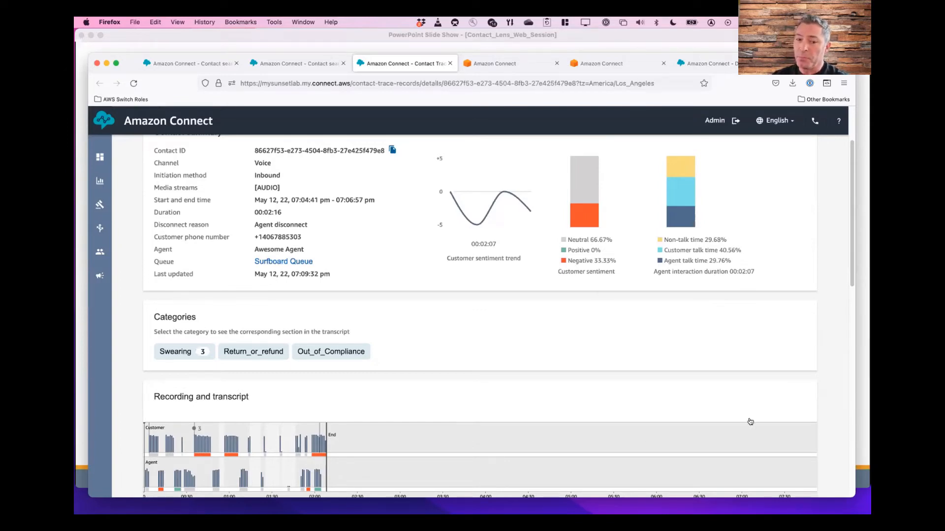
{"action": "scroll", "coordinate": [588, 295], "scroll_direction": "down", "scroll_amount": 2}
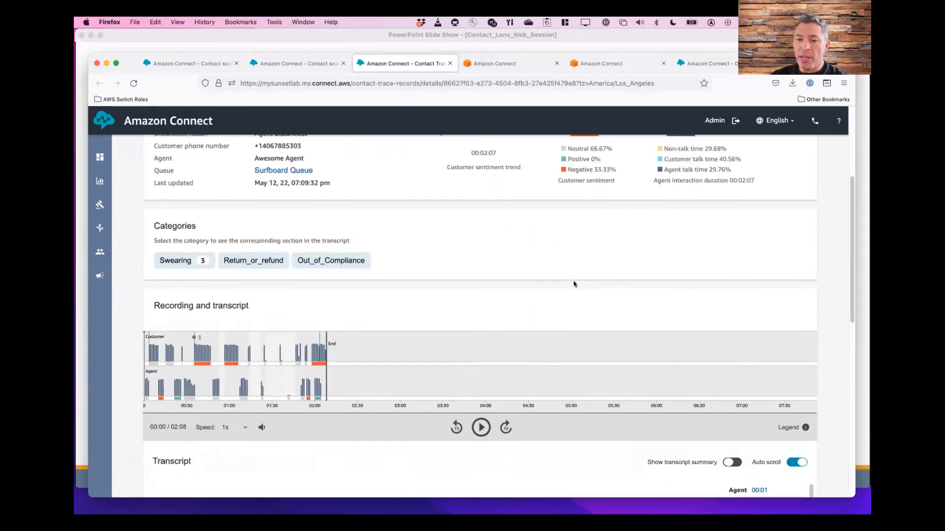
{"action": "scroll", "coordinate": [574, 287], "scroll_direction": "up", "scroll_amount": 3}
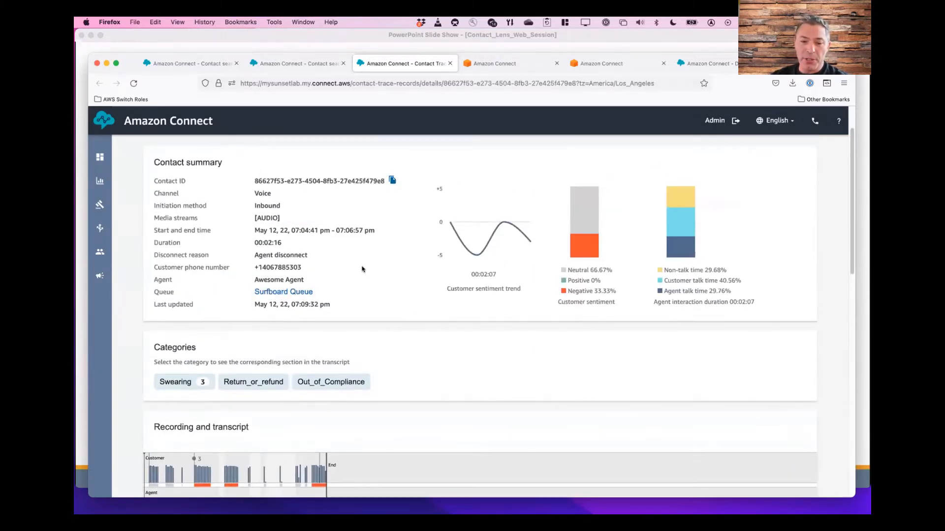
{"action": "scroll", "coordinate": [363, 270], "scroll_direction": "down", "scroll_amount": 3}
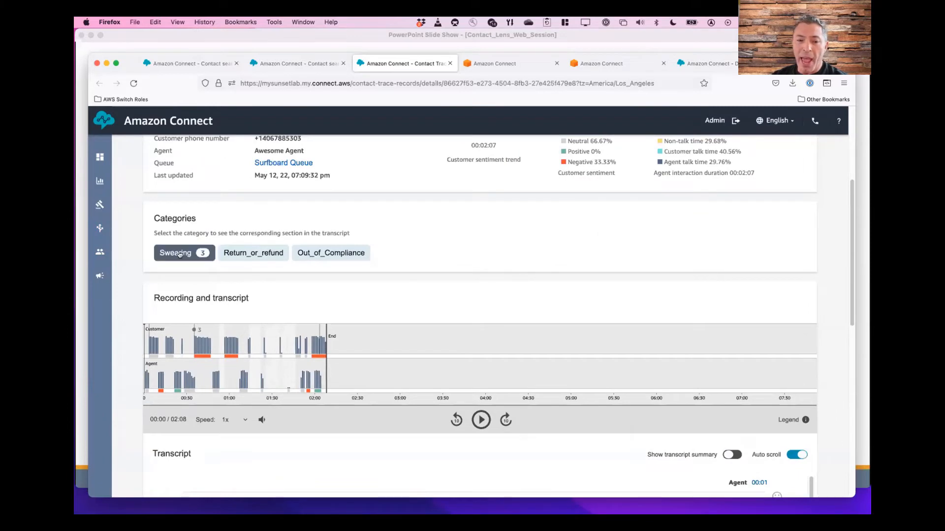
{"action": "mouse_move", "coordinate": [338, 252]}
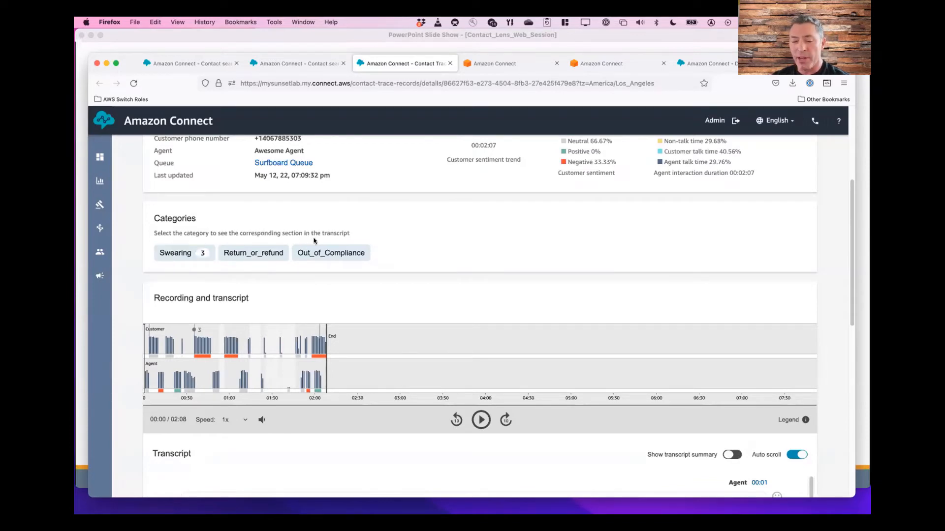
Read through the call transcript and go from the second Swearing mention to the previous one.
{"action": "scroll", "coordinate": [428, 264], "scroll_direction": "down", "scroll_amount": 3}
{"action": "scroll", "coordinate": [432, 303], "scroll_direction": "down", "scroll_amount": 10}
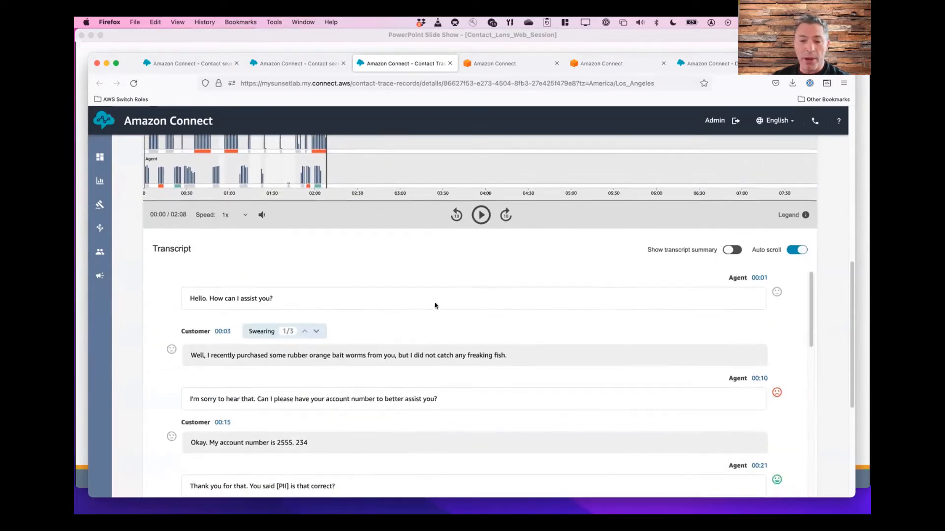
{"action": "scroll", "coordinate": [433, 342], "scroll_direction": "down", "scroll_amount": 5}
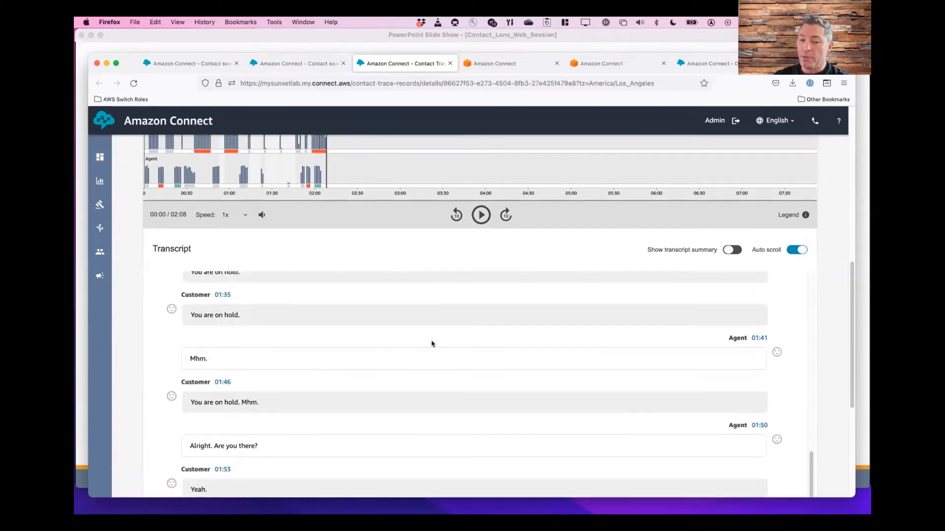
{"action": "scroll", "coordinate": [426, 357], "scroll_direction": "up", "scroll_amount": 6}
{"action": "scroll", "coordinate": [426, 357], "scroll_direction": "up", "scroll_amount": 3}
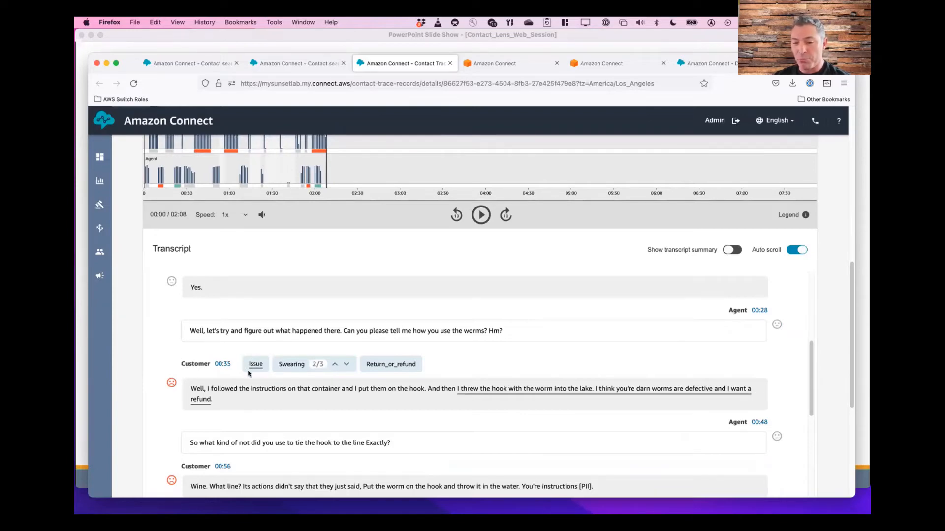
{"action": "left_click", "coordinate": [335, 364]}
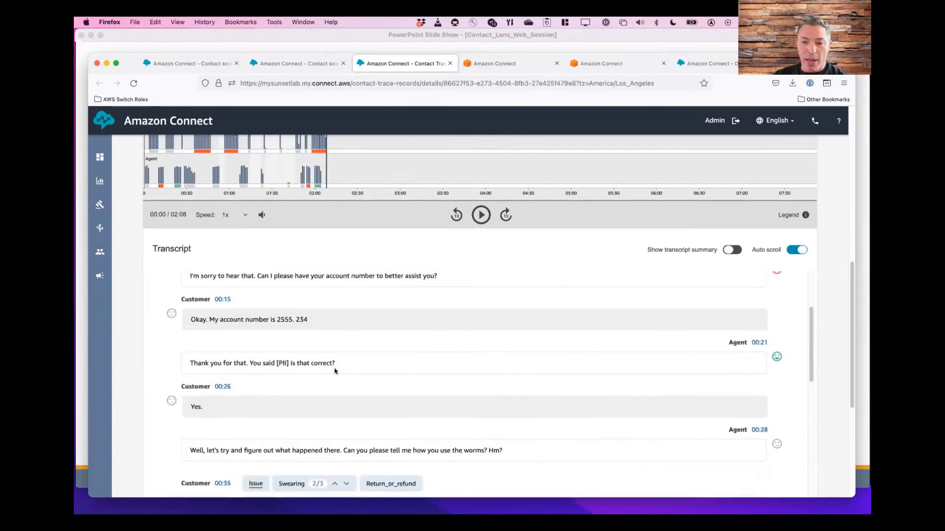
Turn on the transcript summary and bring the customer's tagged issue into view.
{"action": "scroll", "coordinate": [499, 276], "scroll_direction": "up", "scroll_amount": 5}
{"action": "scroll", "coordinate": [728, 307], "scroll_direction": "down", "scroll_amount": 3}
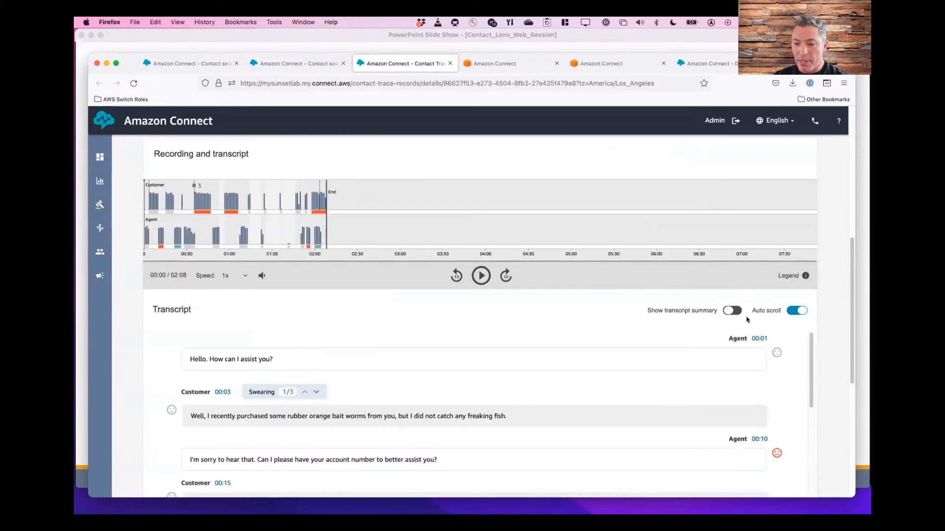
{"action": "left_click", "coordinate": [732, 310]}
{"action": "scroll", "coordinate": [582, 333], "scroll_direction": "down", "scroll_amount": 2}
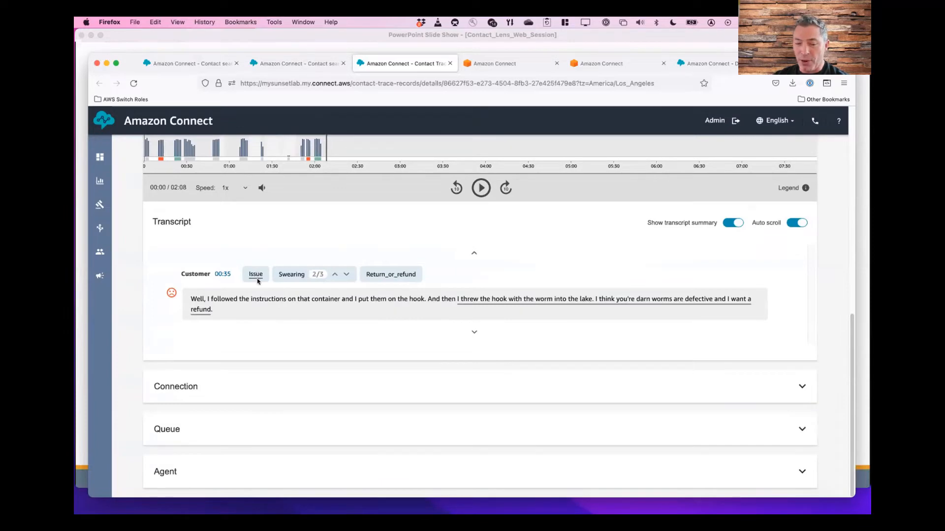
Turn off the transcript summary and highlight the Swearing category's mentions in the full transcript.
{"action": "left_click", "coordinate": [731, 223]}
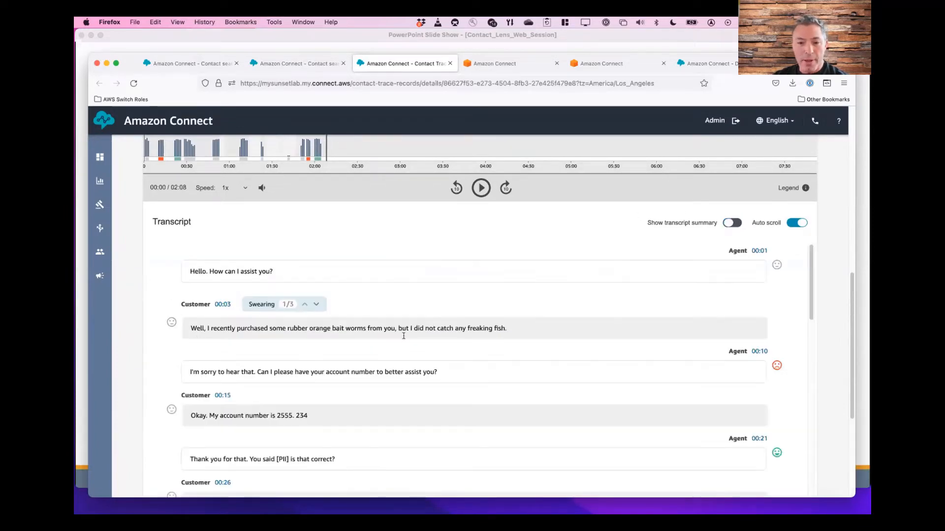
{"action": "scroll", "coordinate": [369, 301], "scroll_direction": "up", "scroll_amount": 5}
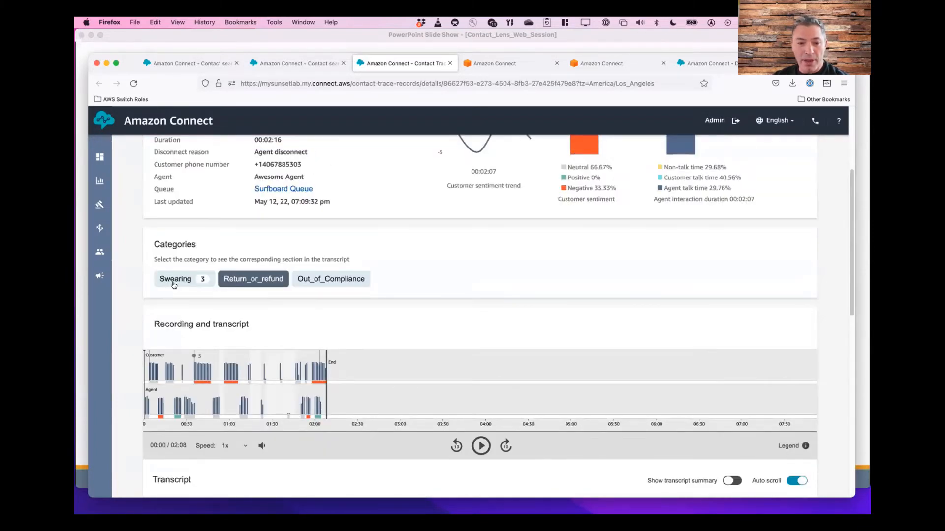
{"action": "left_click", "coordinate": [175, 281]}
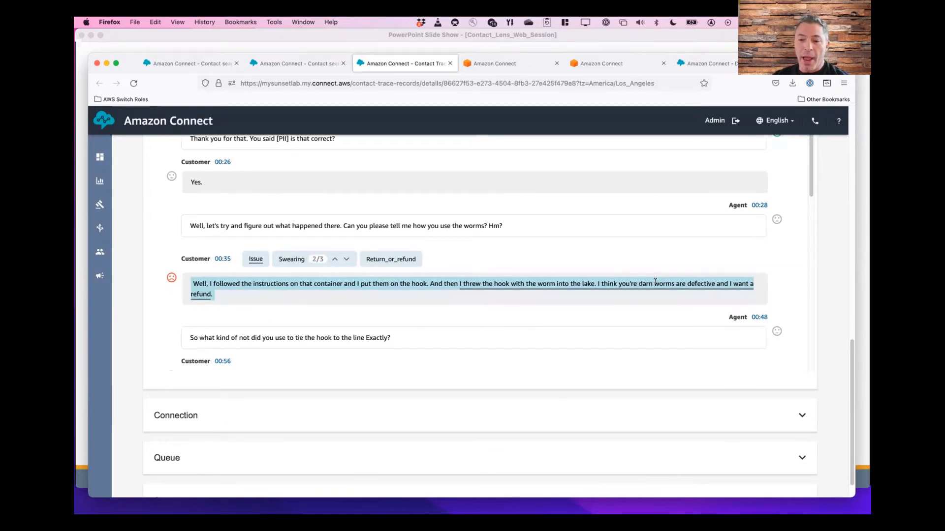
Read through the highlighted Swearing mentions, marking the words "darn" and "dang" in the customer's lines.
{"action": "left_click_drag", "start_coordinate": [651, 282], "coordinate": [635, 279]}
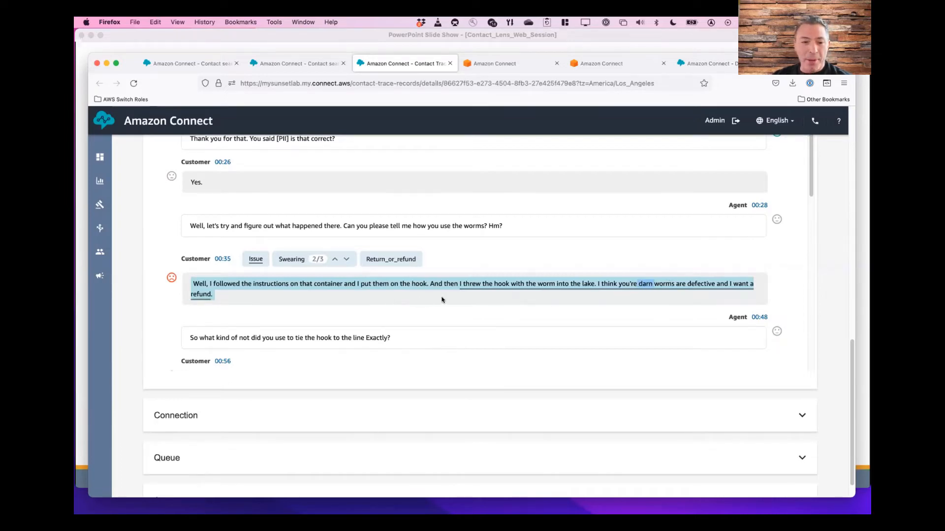
{"action": "scroll", "coordinate": [441, 299], "scroll_direction": "up", "scroll_amount": 2}
{"action": "scroll", "coordinate": [413, 334], "scroll_direction": "up", "scroll_amount": 6}
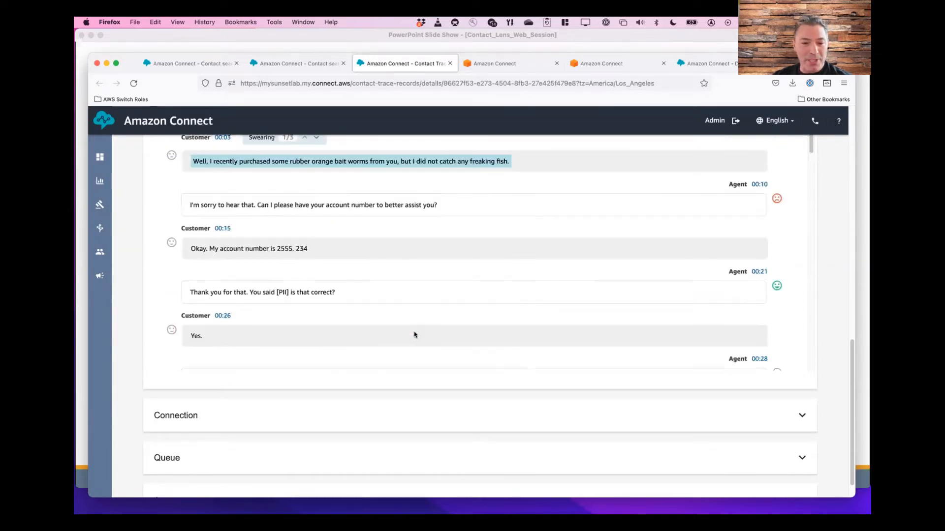
{"action": "scroll", "coordinate": [414, 265], "scroll_direction": "up", "scroll_amount": 3}
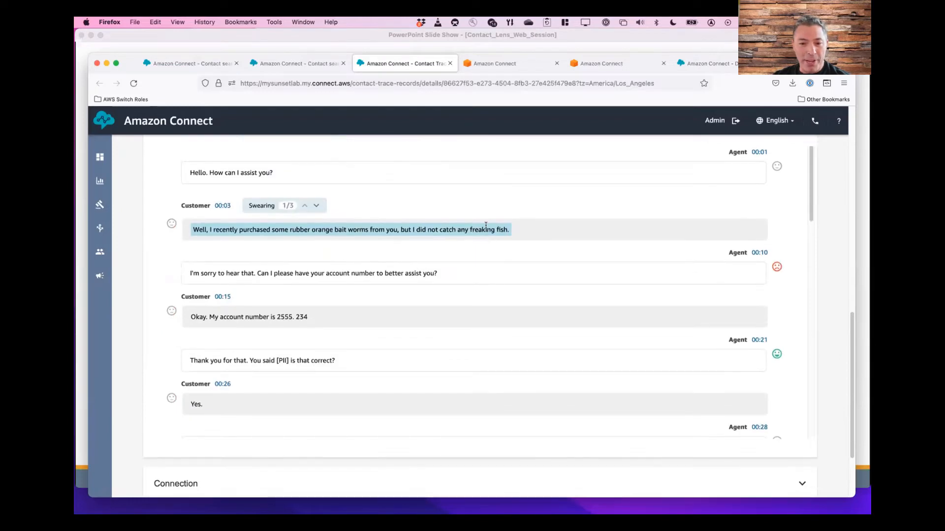
{"action": "scroll", "coordinate": [379, 356], "scroll_direction": "down", "scroll_amount": 10}
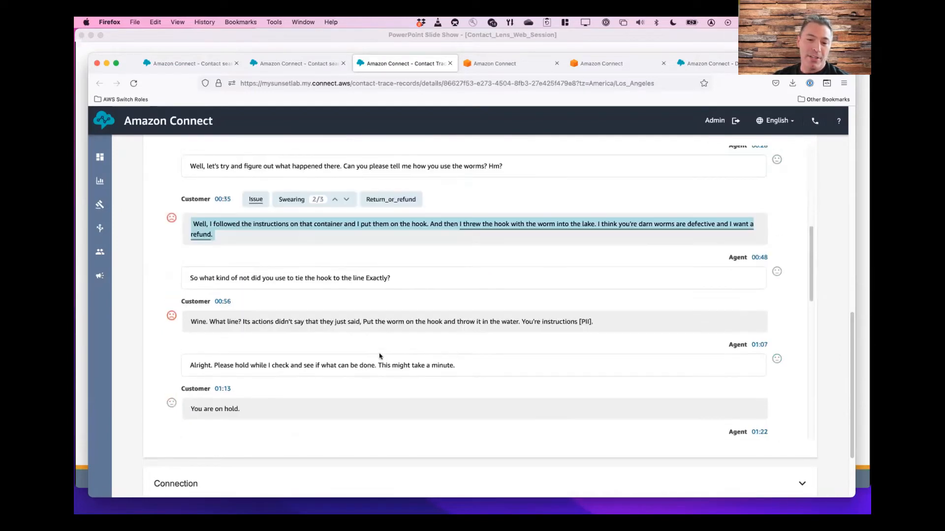
{"action": "scroll", "coordinate": [379, 356], "scroll_direction": "down", "scroll_amount": 15}
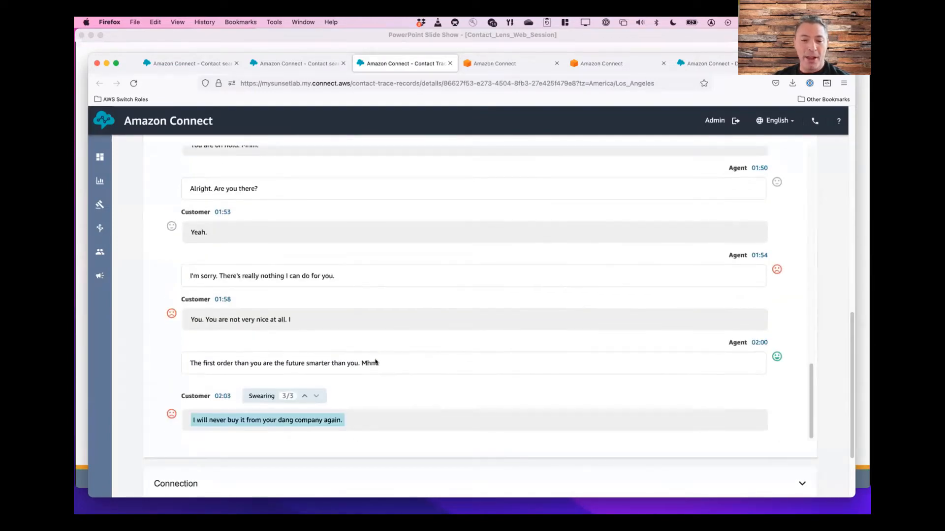
{"action": "double_click", "coordinate": [290, 420]}
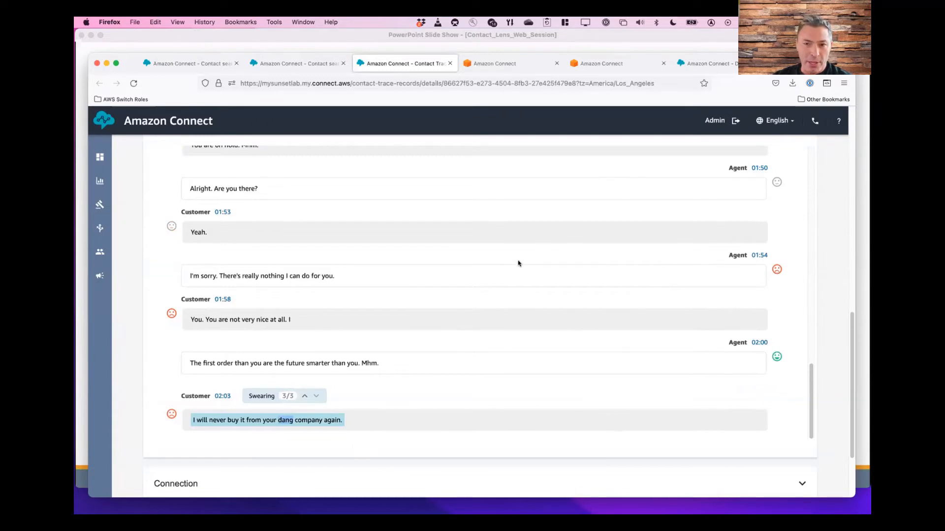
Highlight the transcript passage for the Return_or_refund category and read through the conversation from beginning to end.
{"action": "scroll", "coordinate": [518, 268], "scroll_direction": "up", "scroll_amount": 20}
{"action": "scroll", "coordinate": [517, 279], "scroll_direction": "up", "scroll_amount": 3}
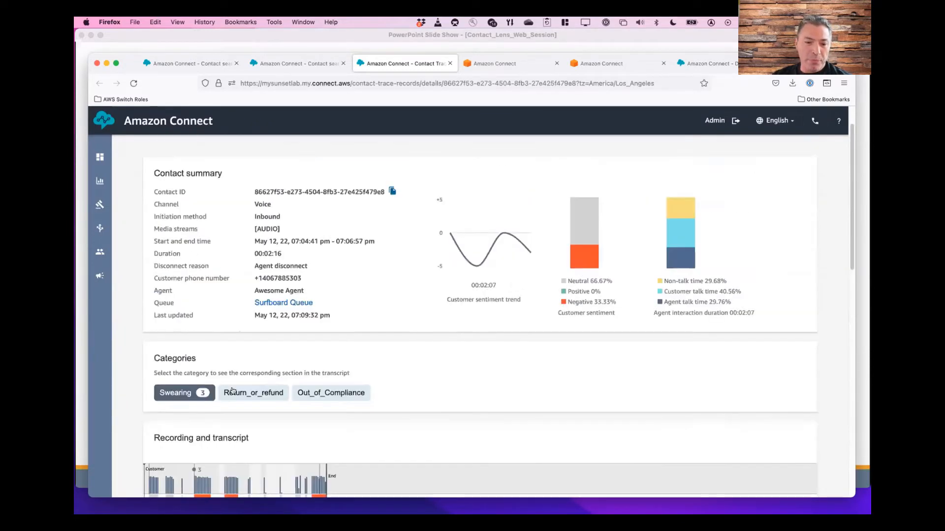
{"action": "left_click", "coordinate": [251, 395]}
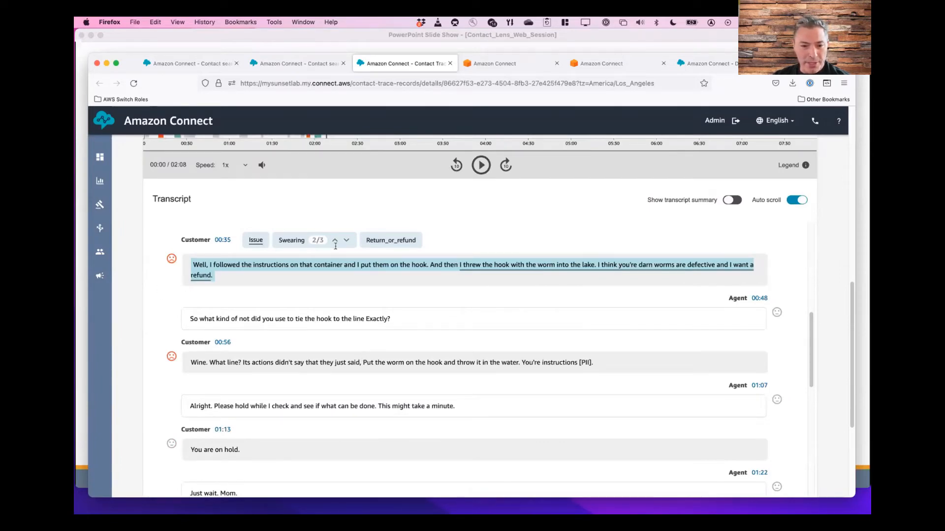
{"action": "scroll", "coordinate": [412, 259], "scroll_direction": "up", "scroll_amount": 10}
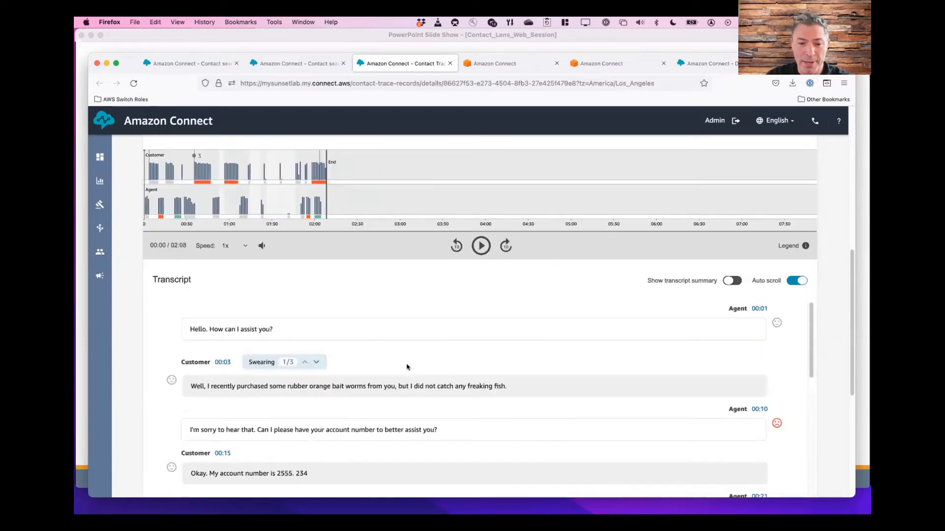
{"action": "scroll", "coordinate": [407, 366], "scroll_direction": "down", "scroll_amount": 10}
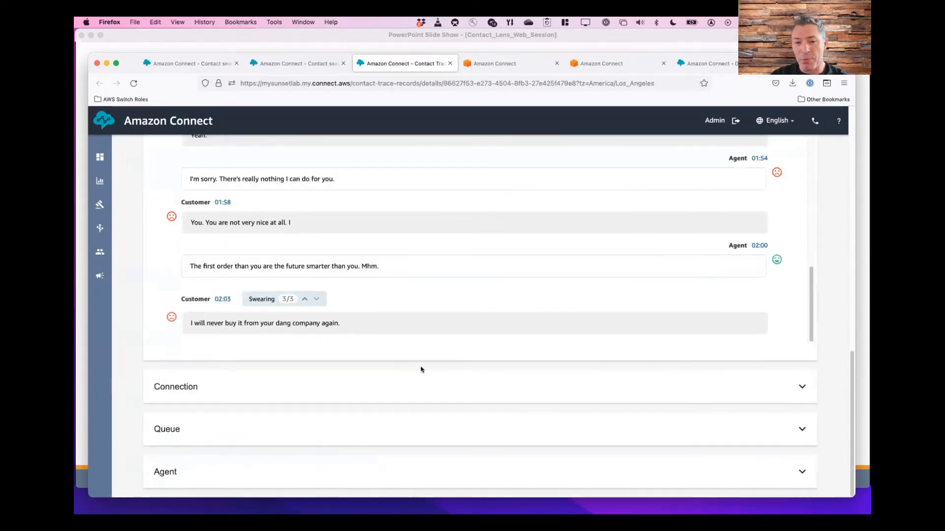
Examine the category markers and their timestamps along the customer's waveform in the recording.
{"action": "scroll", "coordinate": [409, 367], "scroll_direction": "up", "scroll_amount": 6}
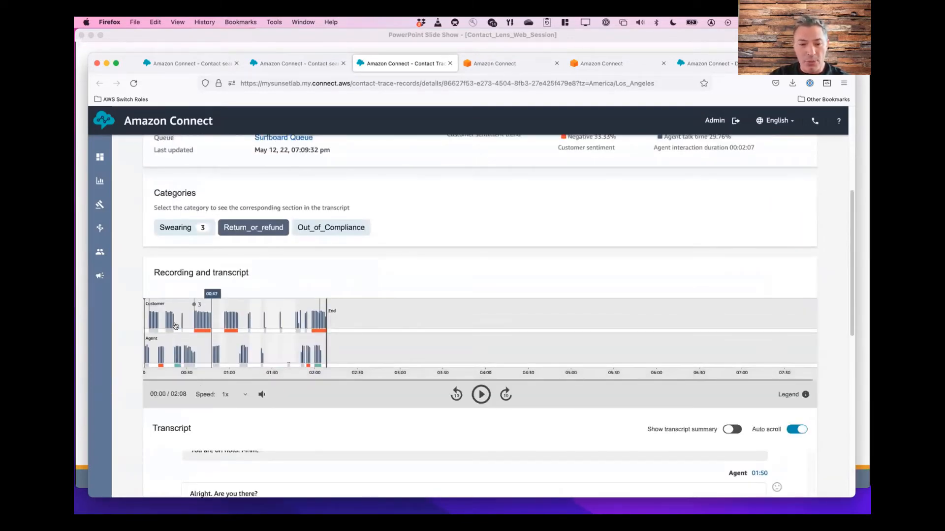
{"action": "mouse_move", "coordinate": [151, 323]}
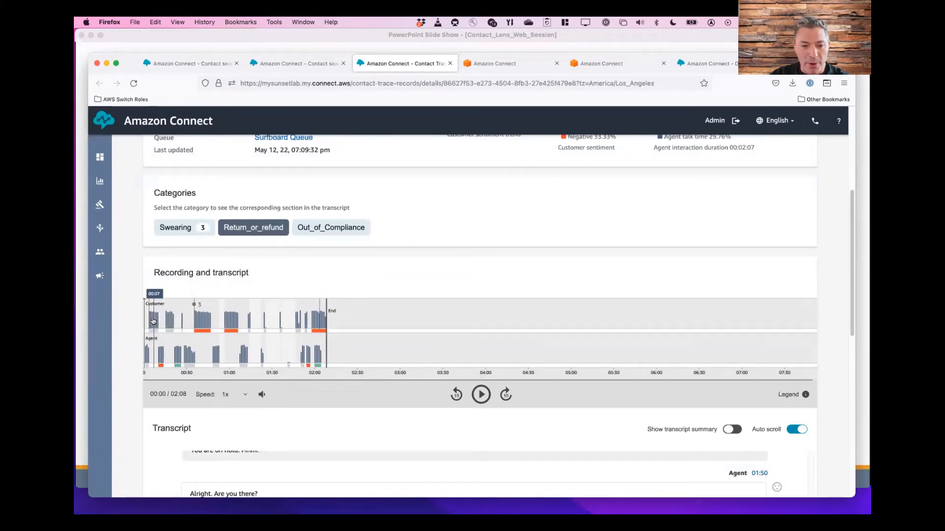
{"action": "mouse_move", "coordinate": [194, 313]}
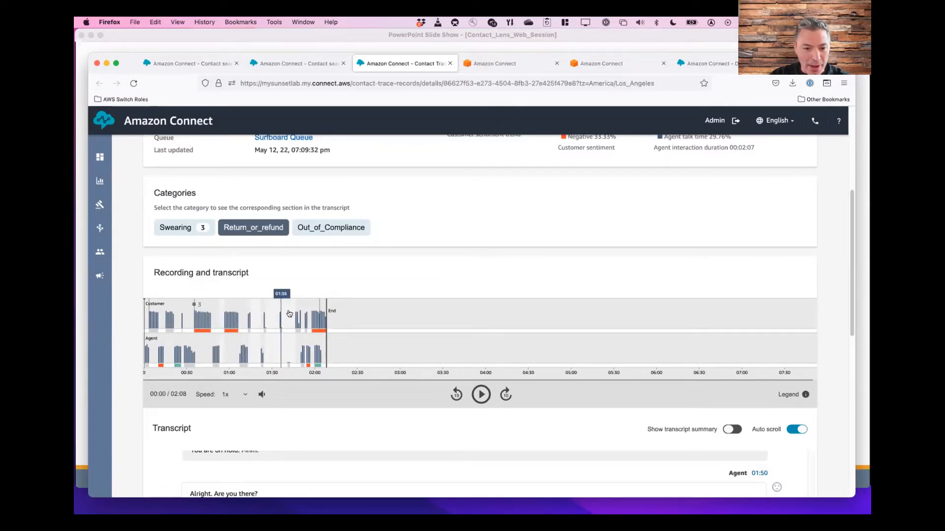
{"action": "mouse_move", "coordinate": [320, 308]}
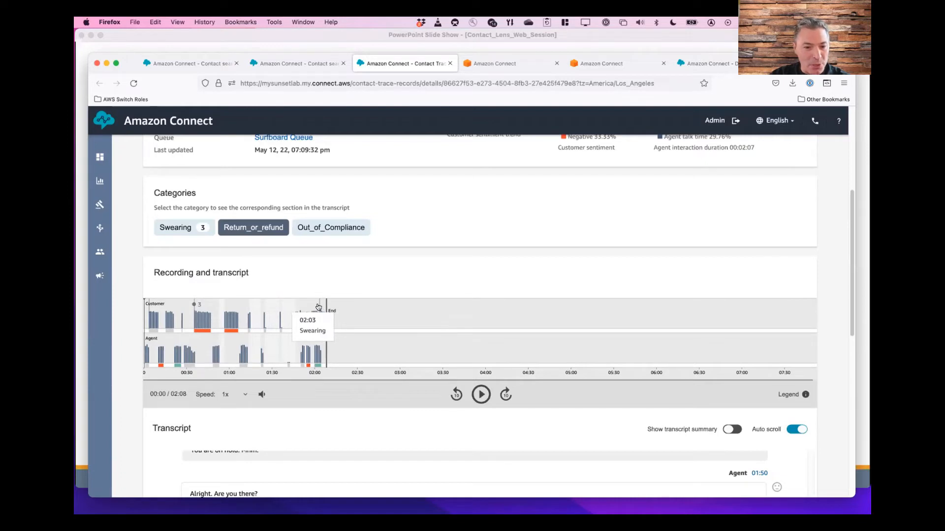
{"action": "mouse_move", "coordinate": [157, 305]}
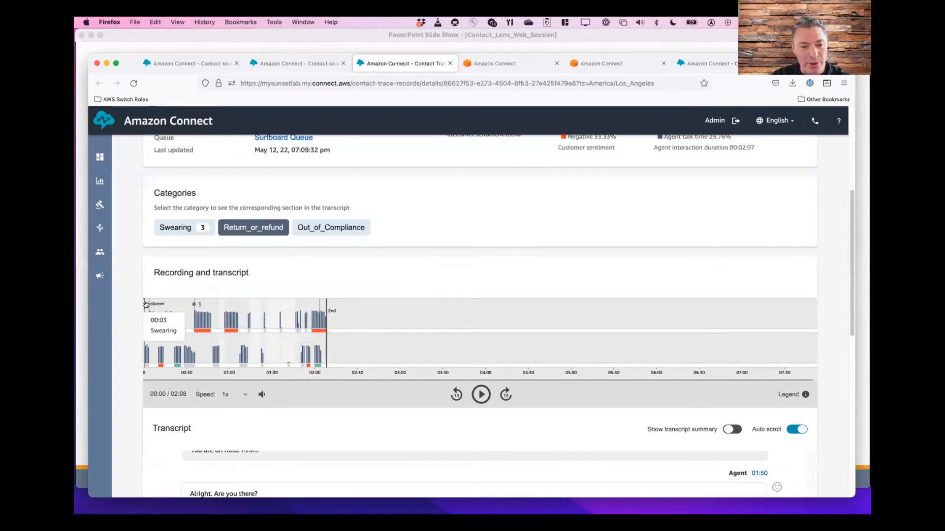
Play the first seconds of the call recording, pause it and check the matching transcript lines.
{"action": "left_click", "coordinate": [483, 396]}
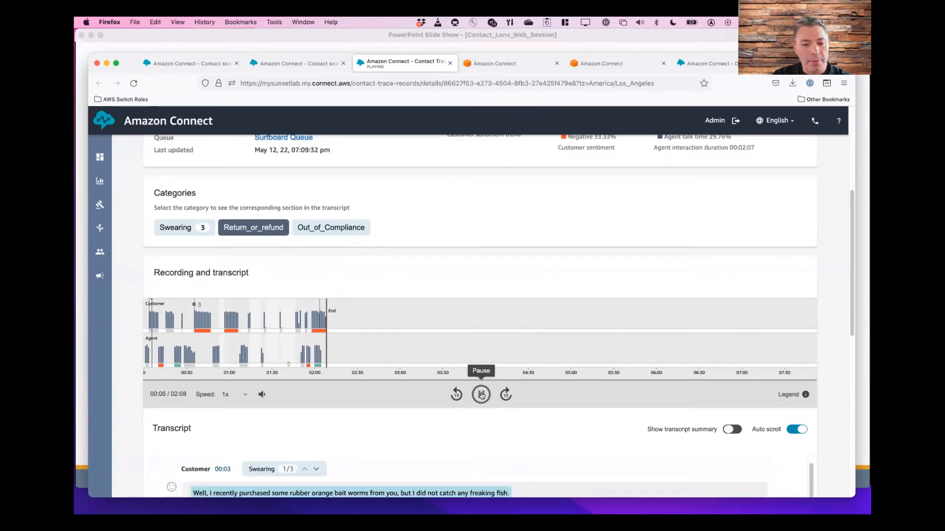
{"action": "left_click", "coordinate": [482, 396]}
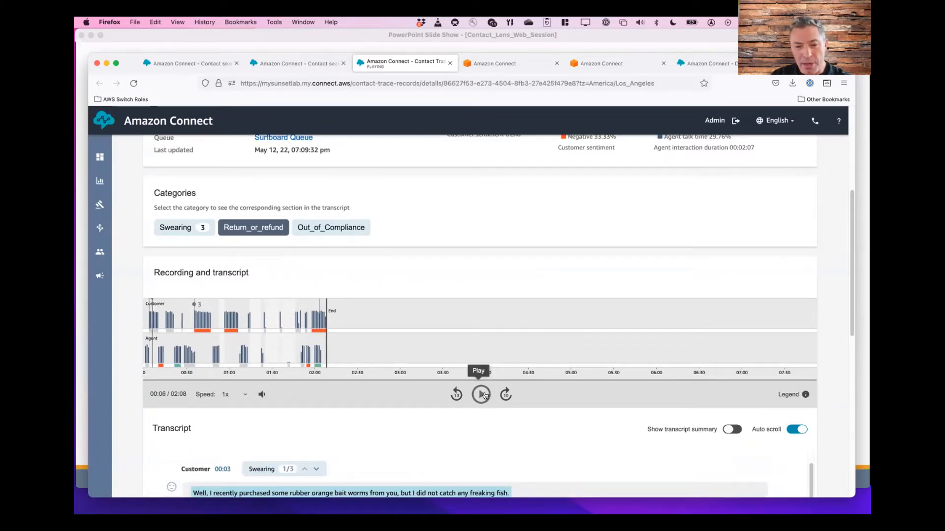
{"action": "scroll", "coordinate": [481, 400], "scroll_direction": "down", "scroll_amount": 3}
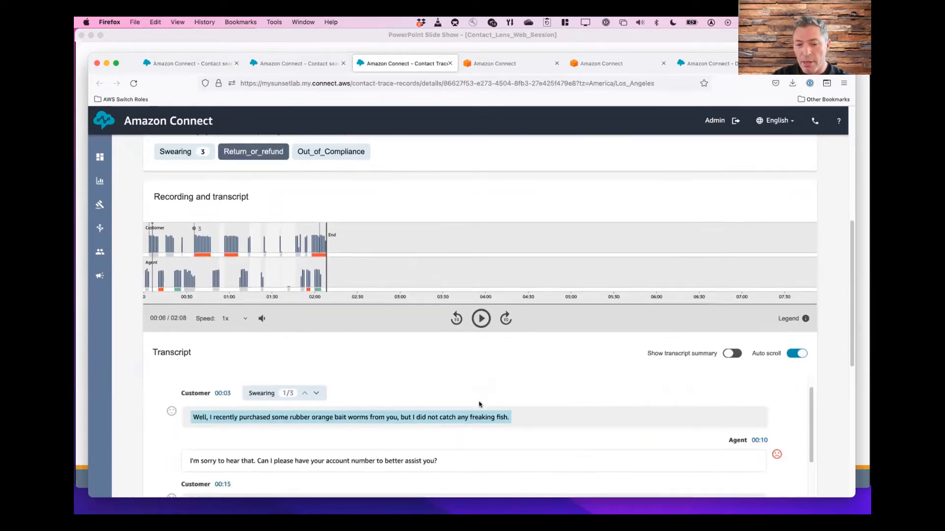
{"action": "scroll", "coordinate": [479, 404], "scroll_direction": "down", "scroll_amount": 1}
{"action": "scroll", "coordinate": [458, 405], "scroll_direction": "up", "scroll_amount": 5}
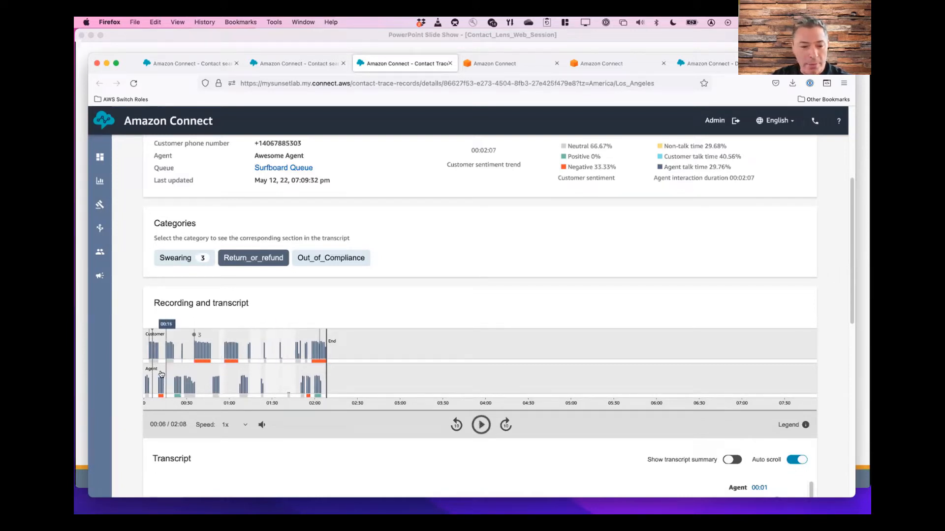
Play the recording again from its start with the computer's sound muted, and pause it.
{"action": "left_click", "coordinate": [145, 346]}
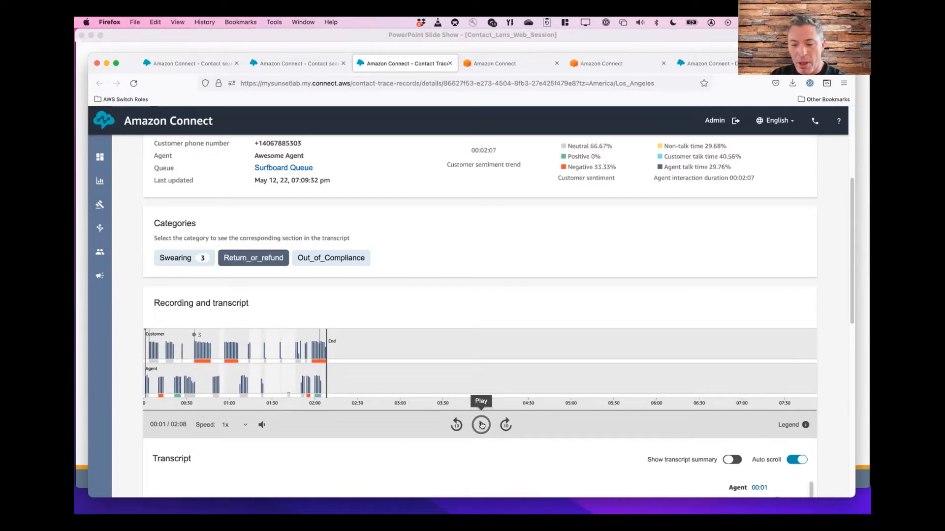
{"action": "key", "text": "XF86AudioMute"}
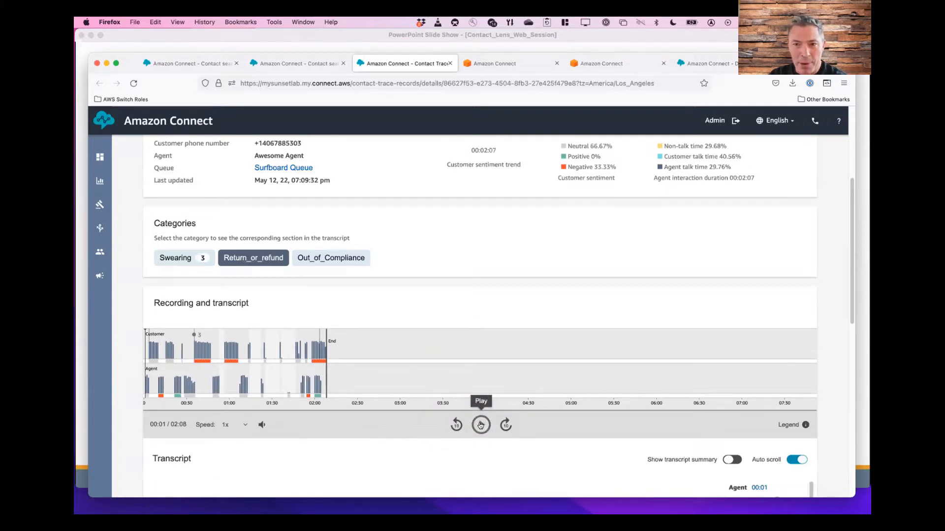
{"action": "left_click", "coordinate": [480, 426]}
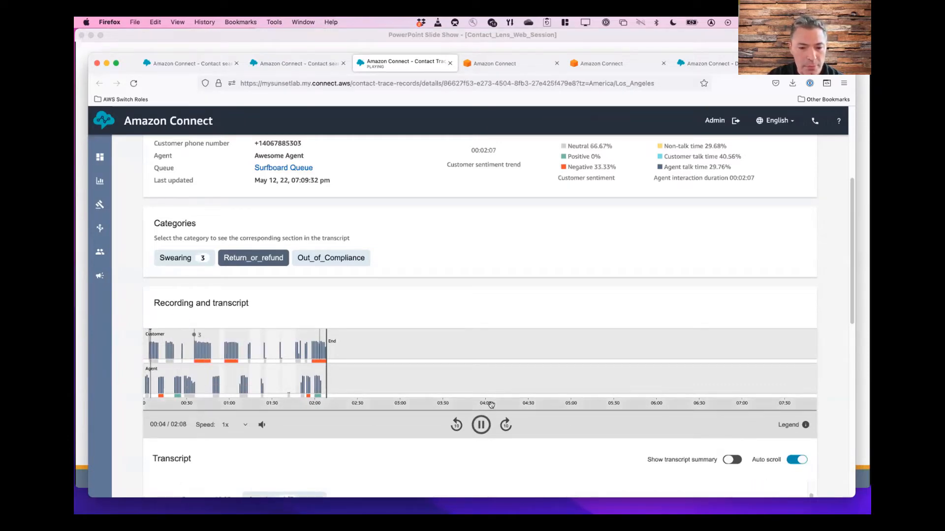
{"action": "scroll", "coordinate": [358, 427], "scroll_direction": "up", "scroll_amount": 4}
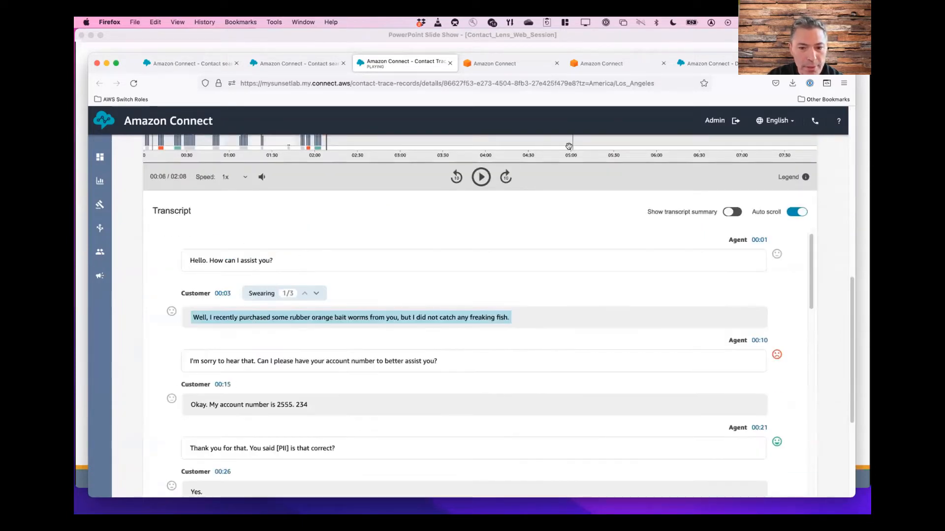
{"action": "scroll", "coordinate": [177, 232], "scroll_direction": "up", "scroll_amount": 9}
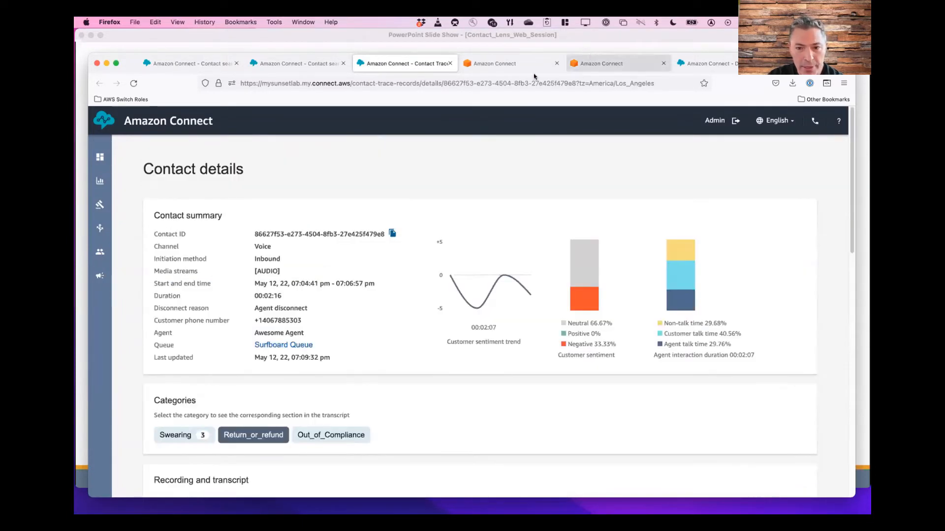
Reload the contact details page, then play the opening of the call recording and pause it.
{"action": "left_click", "coordinate": [660, 82]}
{"action": "key", "text": "Return"}
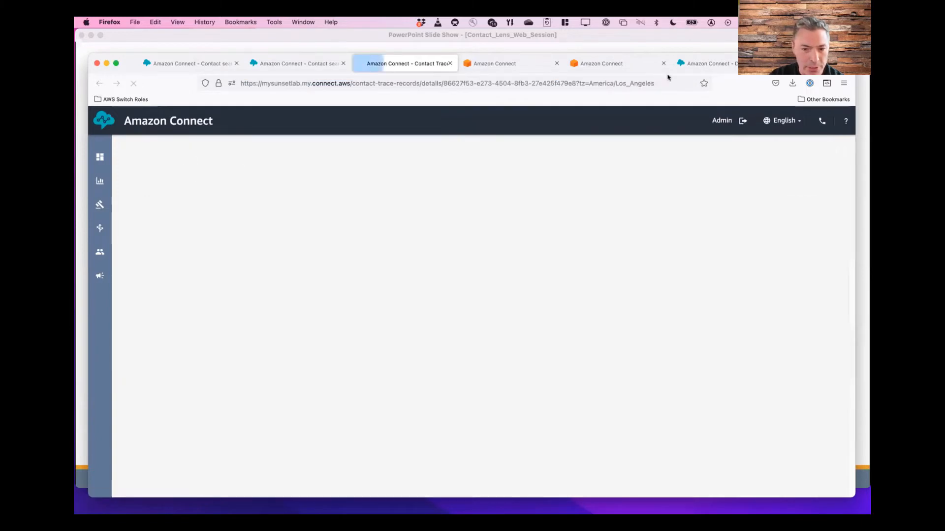
{"action": "scroll", "coordinate": [412, 340], "scroll_direction": "down", "scroll_amount": 10}
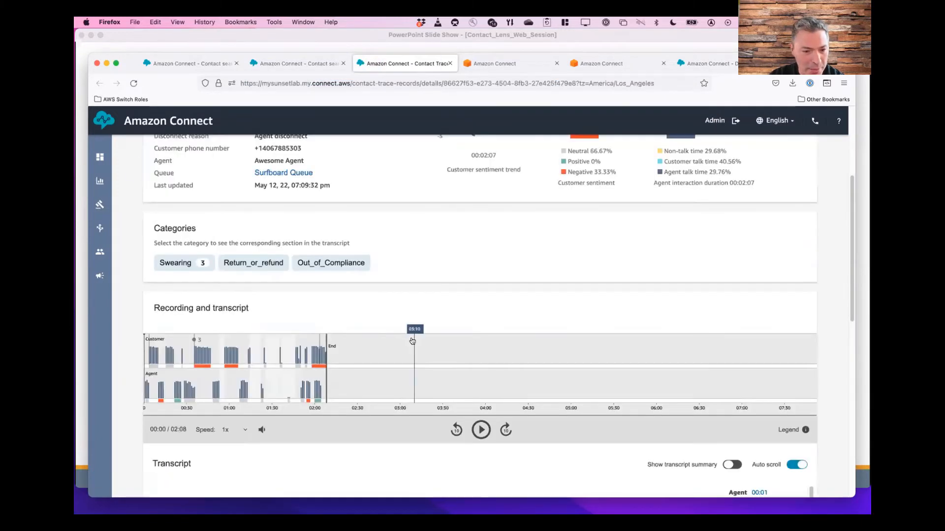
{"action": "left_click", "coordinate": [475, 311]}
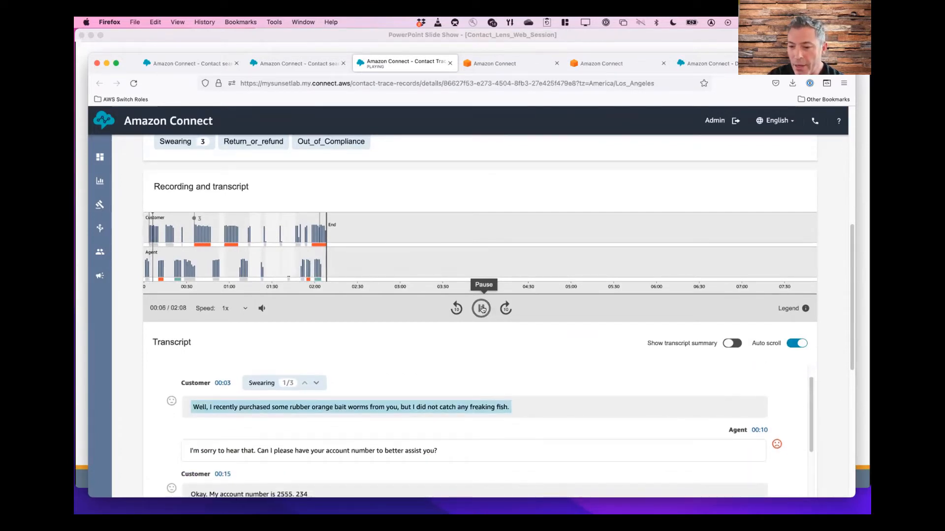
{"action": "left_click", "coordinate": [482, 309]}
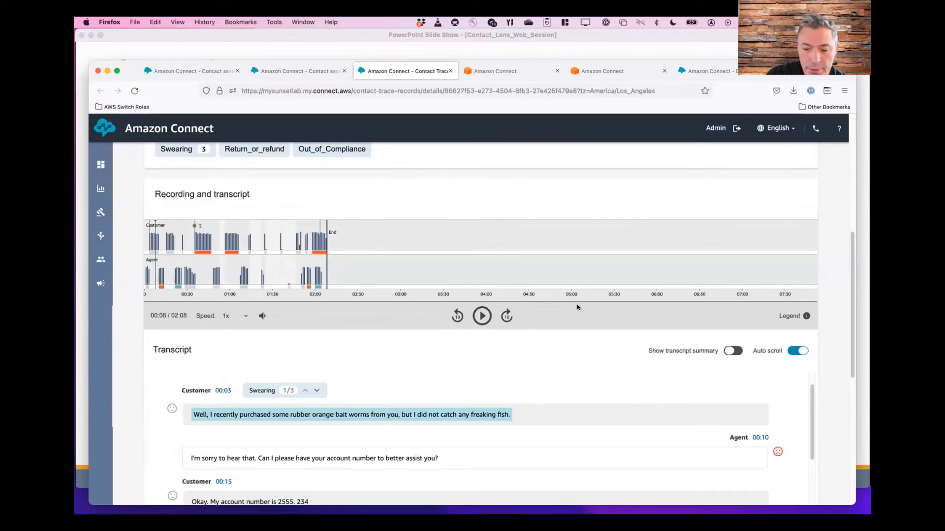
Raise the computer's volume, resume the recording until about 01:05 and return to the contact's categories.
{"action": "key", "text": "XF86AudioRaiseVolume"}
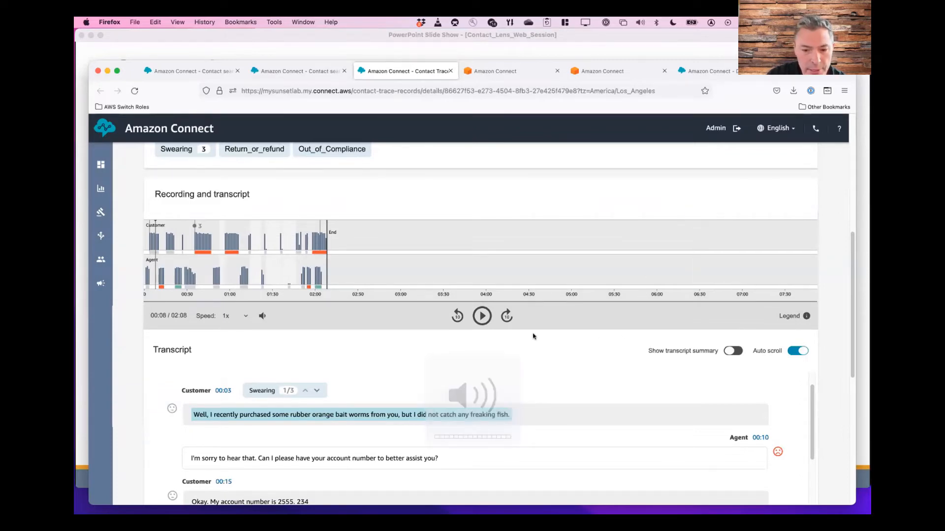
{"action": "left_click", "coordinate": [483, 317]}
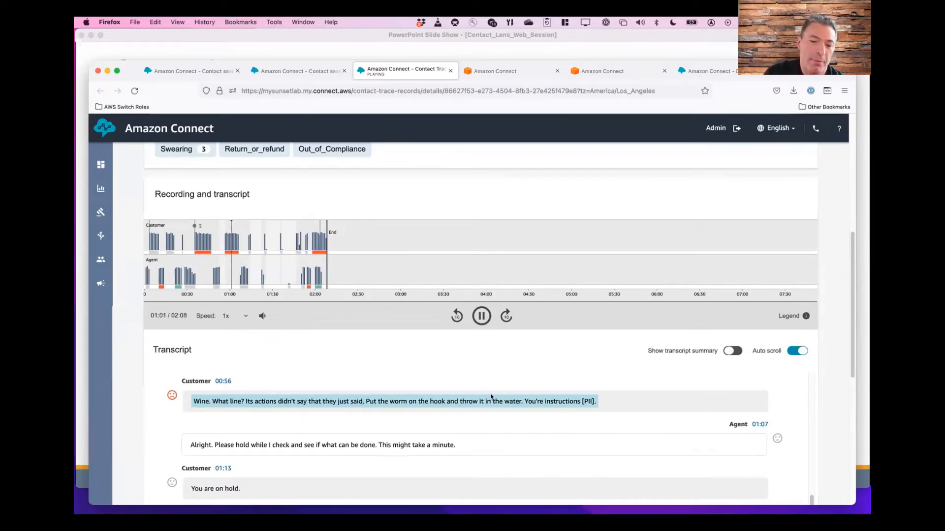
{"action": "left_click", "coordinate": [483, 316]}
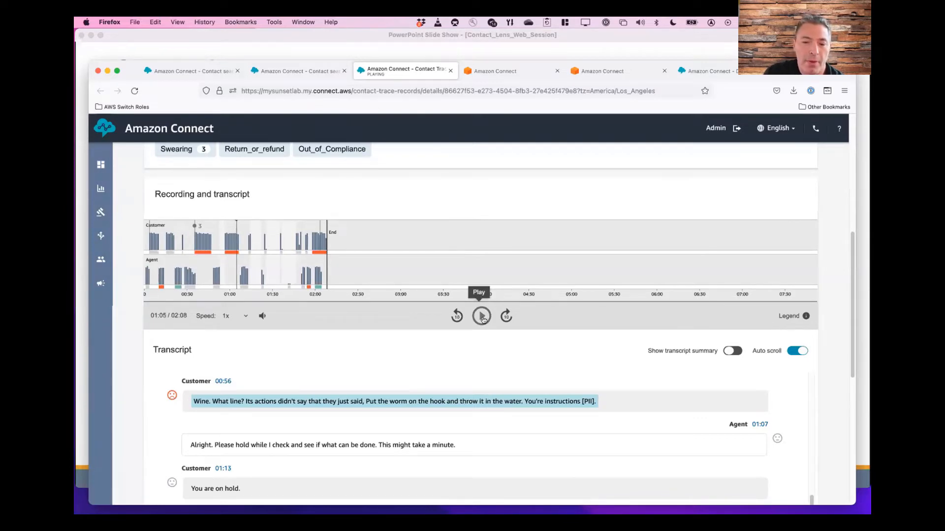
{"action": "scroll", "coordinate": [472, 394], "scroll_direction": "up", "scroll_amount": 6}
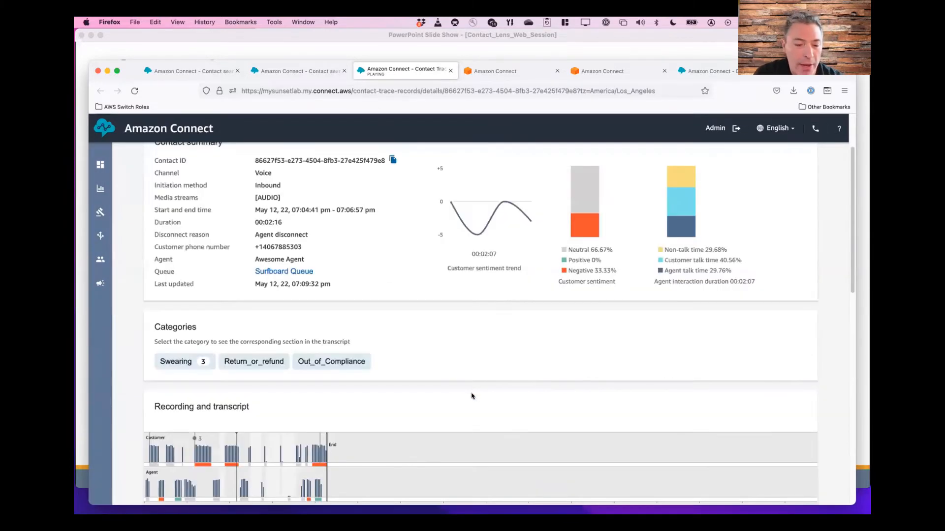
Read the contact's transcript from the opening lines through the on-hold exchange.
{"action": "scroll", "coordinate": [470, 393], "scroll_direction": "down", "scroll_amount": 5}
{"action": "scroll", "coordinate": [470, 394], "scroll_direction": "down", "scroll_amount": 5}
{"action": "scroll", "coordinate": [466, 390], "scroll_direction": "up", "scroll_amount": 5}
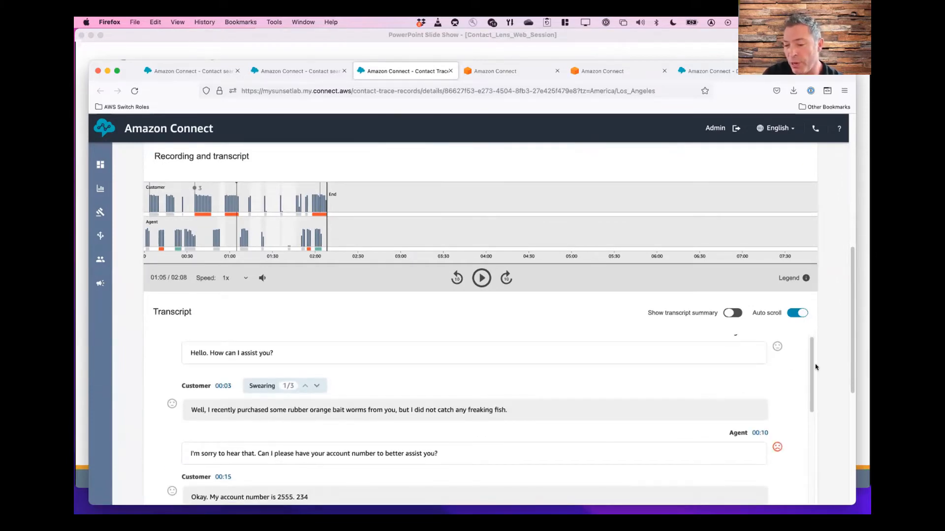
{"action": "left_click_drag", "start_coordinate": [815, 366], "coordinate": [803, 464]}
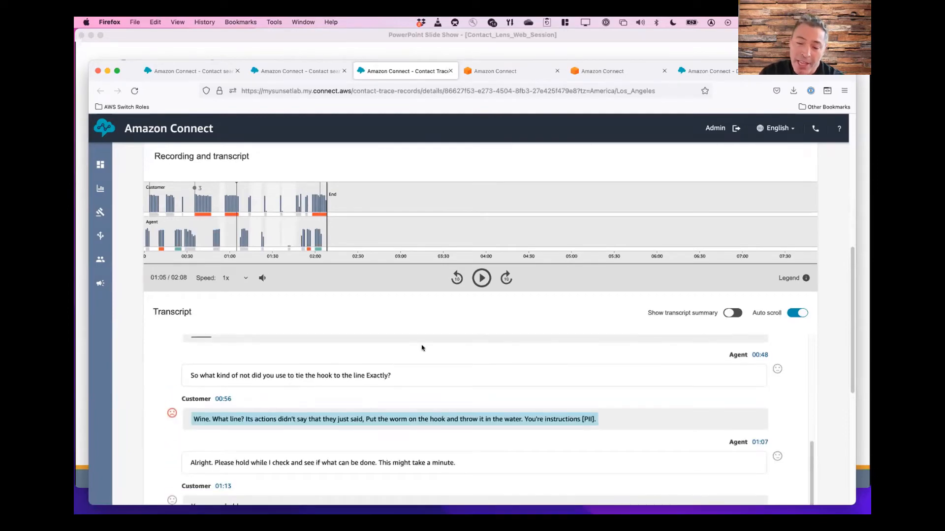
{"action": "scroll", "coordinate": [468, 348], "scroll_direction": "down", "scroll_amount": 5}
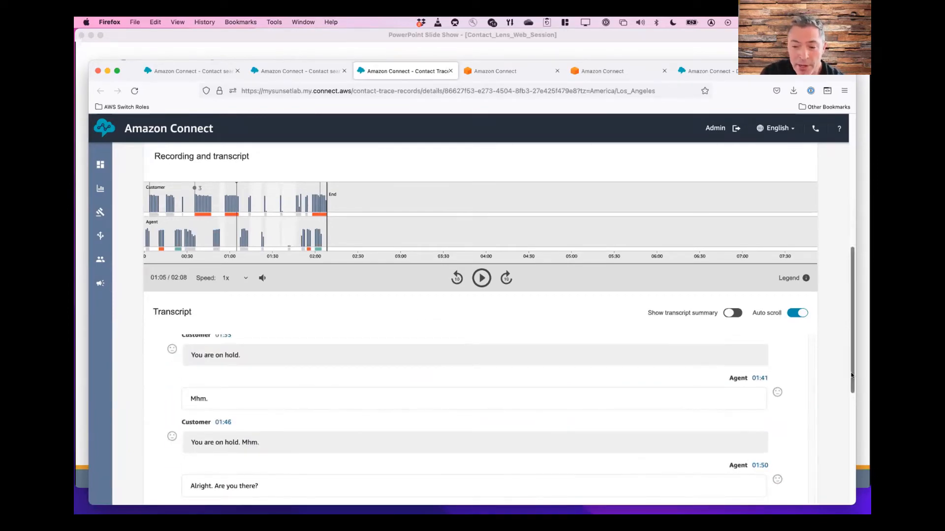
{"action": "left_click_drag", "start_coordinate": [854, 372], "coordinate": [852, 349]}
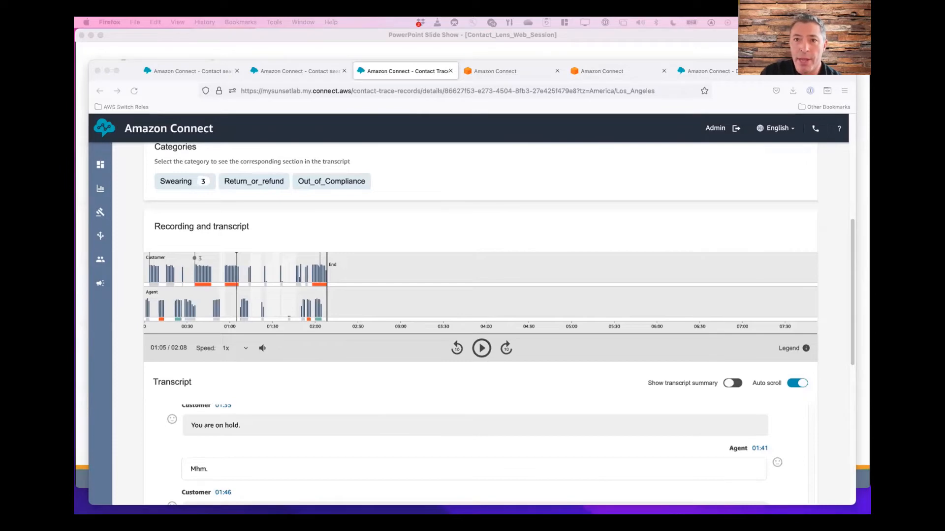
Switch to Visual Studio Code and examine the Contact Lens JSON output's header fields, participants and matched categories.
{"action": "left_click_drag", "start_coordinate": [869, 31], "coordinate": [603, 94]}
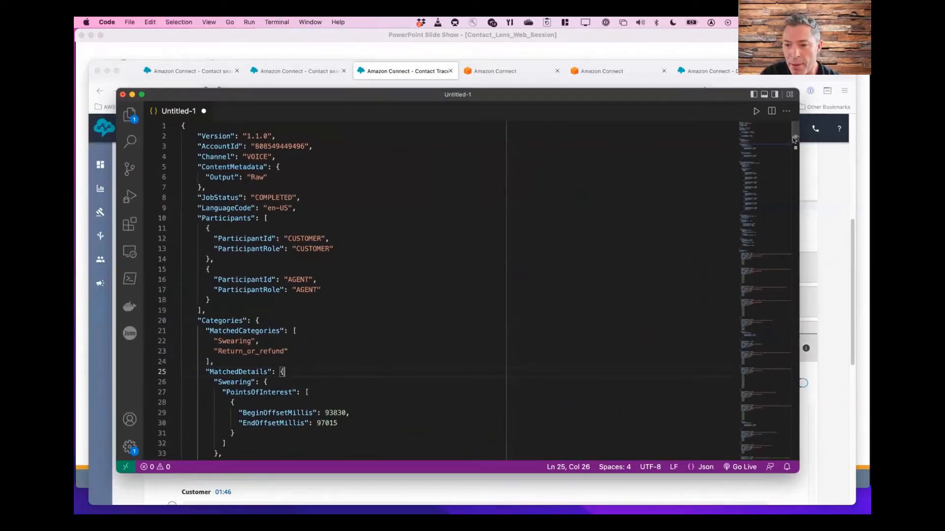
{"action": "scroll", "coordinate": [795, 149], "scroll_direction": "down", "scroll_amount": 5}
{"action": "scroll", "coordinate": [795, 149], "scroll_direction": "up", "scroll_amount": 5}
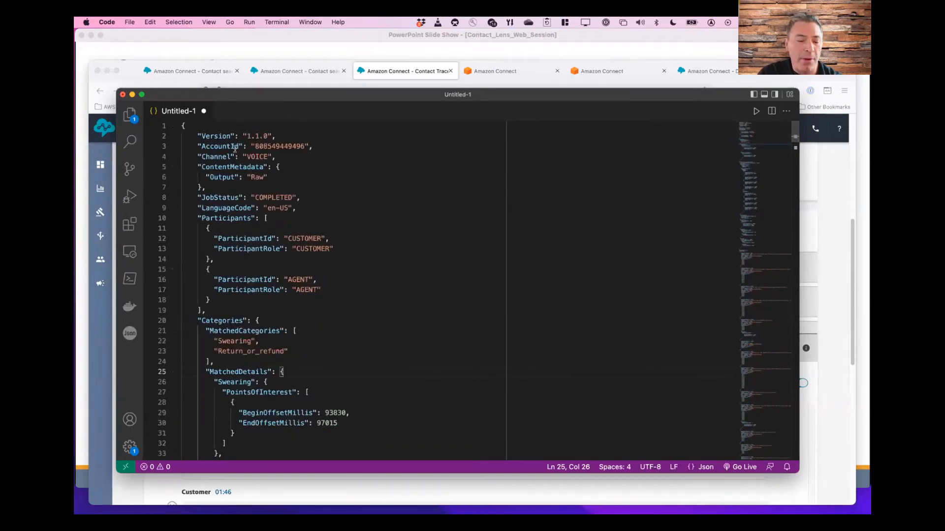
{"action": "left_click_drag", "start_coordinate": [180, 123], "coordinate": [323, 225]}
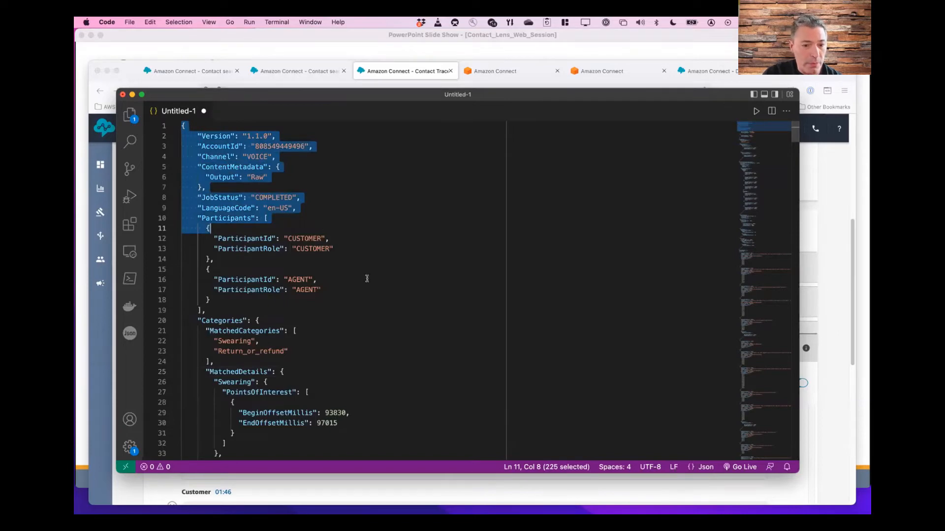
{"action": "scroll", "coordinate": [365, 278], "scroll_direction": "down", "scroll_amount": 10}
{"action": "scroll", "coordinate": [365, 278], "scroll_direction": "up", "scroll_amount": 10}
{"action": "scroll", "coordinate": [330, 290], "scroll_direction": "down", "scroll_amount": 3}
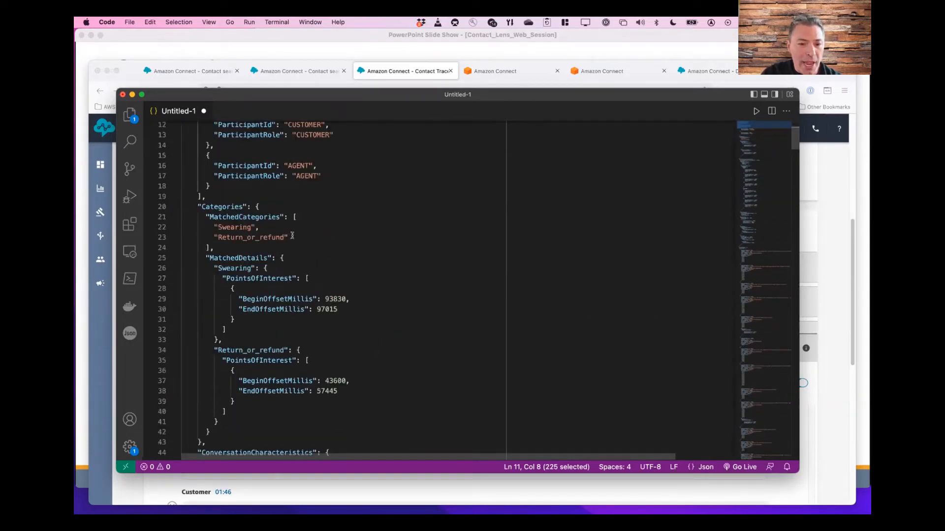
{"action": "left_click_drag", "start_coordinate": [292, 237], "coordinate": [215, 227]}
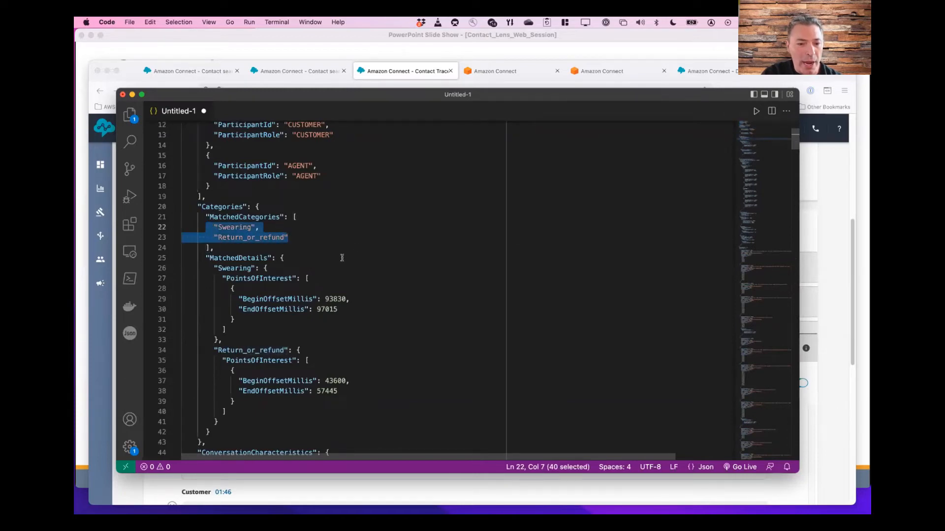
Examine the JSON's conversation characteristics, including sentiment by period, non-talk time, talk speed and talk time.
{"action": "scroll", "coordinate": [342, 258], "scroll_direction": "down", "scroll_amount": 5}
{"action": "scroll", "coordinate": [351, 273], "scroll_direction": "down", "scroll_amount": 18}
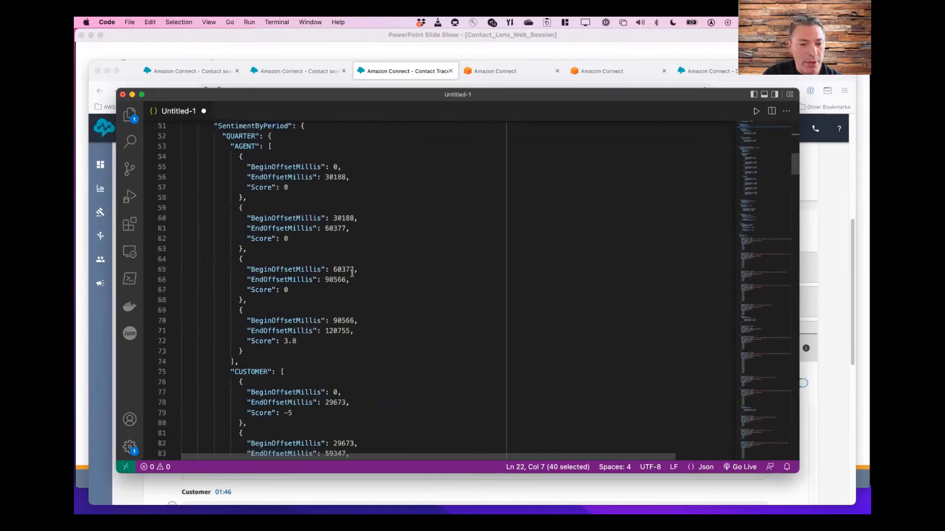
{"action": "scroll", "coordinate": [352, 276], "scroll_direction": "down", "scroll_amount": 10}
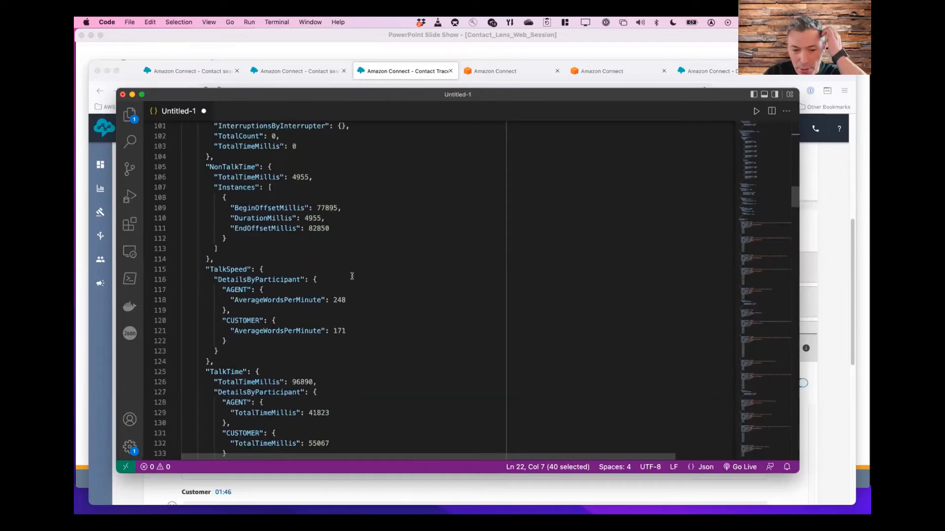
{"action": "scroll", "coordinate": [350, 276], "scroll_direction": "down", "scroll_amount": 2}
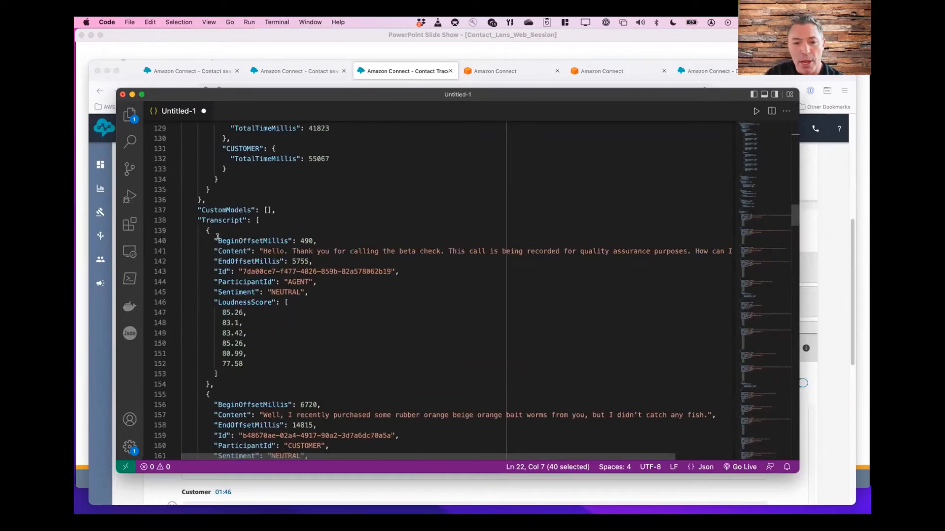
Check the content, sentiment and participant fields of the first agent and customer entries in the JSON transcript.
{"action": "left_click_drag", "start_coordinate": [262, 251], "coordinate": [384, 251]}
{"action": "left_click_drag", "start_coordinate": [300, 292], "coordinate": [270, 291]}
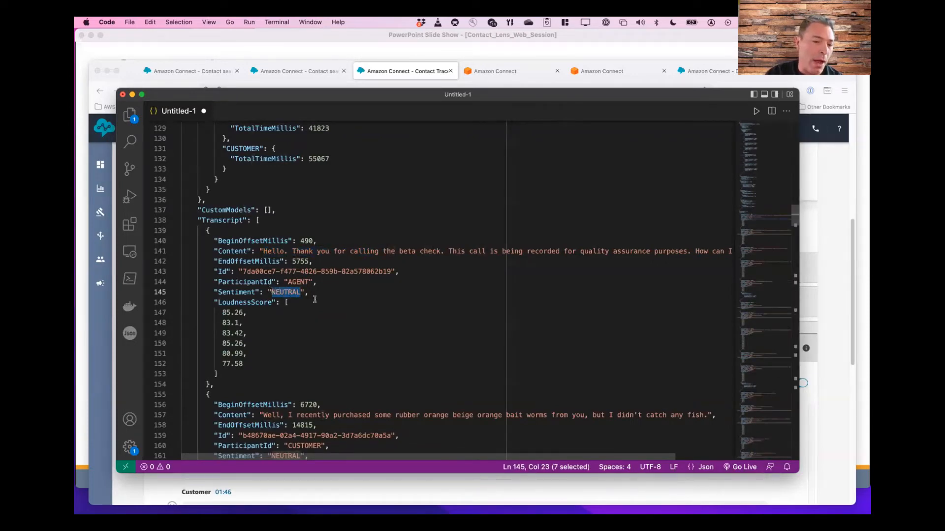
{"action": "scroll", "coordinate": [330, 315], "scroll_direction": "down", "scroll_amount": 5}
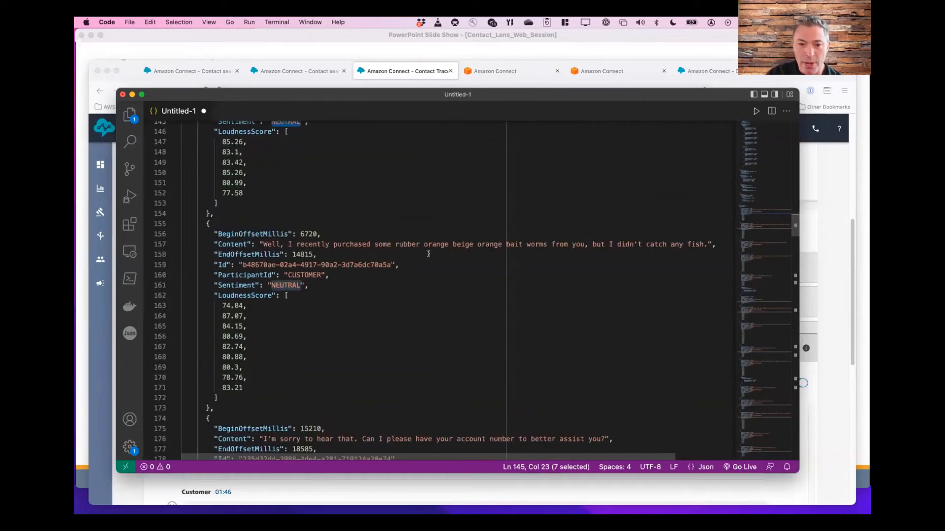
{"action": "left_click_drag", "start_coordinate": [321, 275], "coordinate": [285, 273]}
Review the remaining transcript entries down to the CustomerMetadata section and return to the start of the JSON.
{"action": "scroll", "coordinate": [524, 328], "scroll_direction": "down", "scroll_amount": 20}
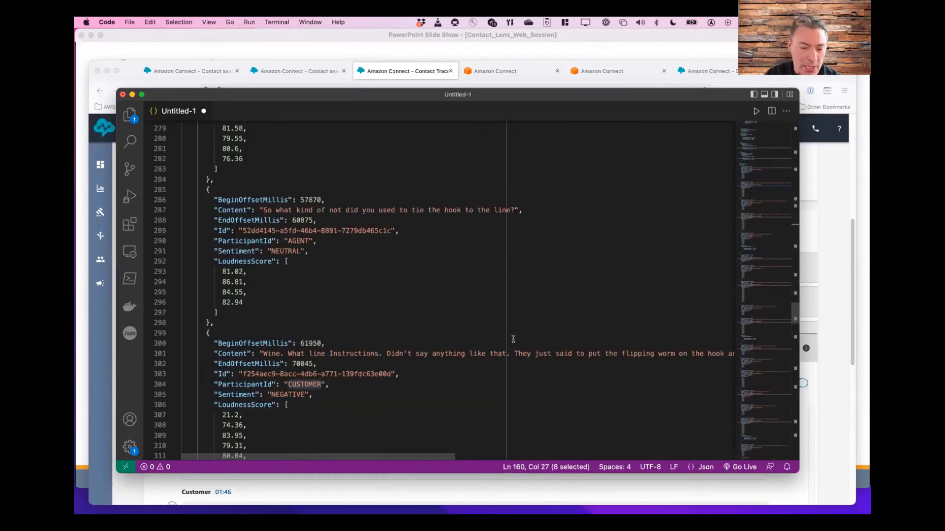
{"action": "scroll", "coordinate": [513, 340], "scroll_direction": "down", "scroll_amount": 20}
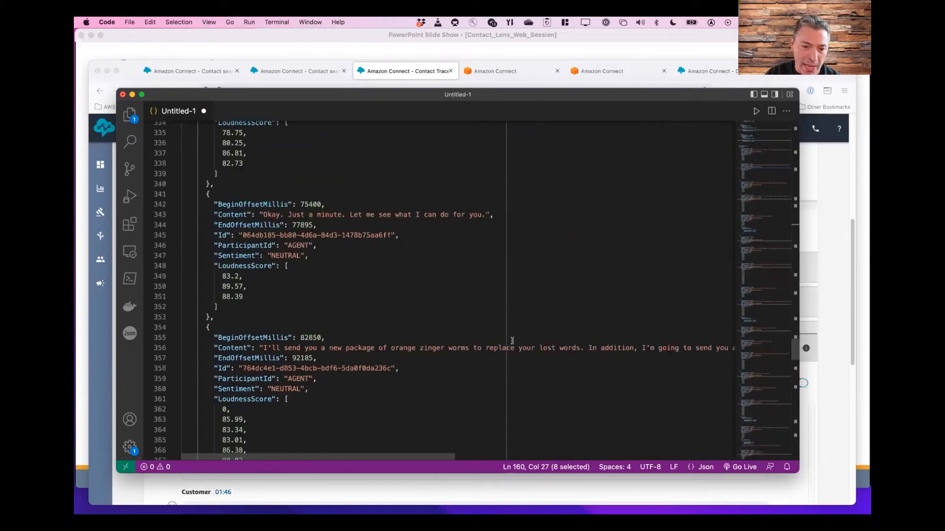
{"action": "scroll", "coordinate": [512, 341], "scroll_direction": "down", "scroll_amount": 20}
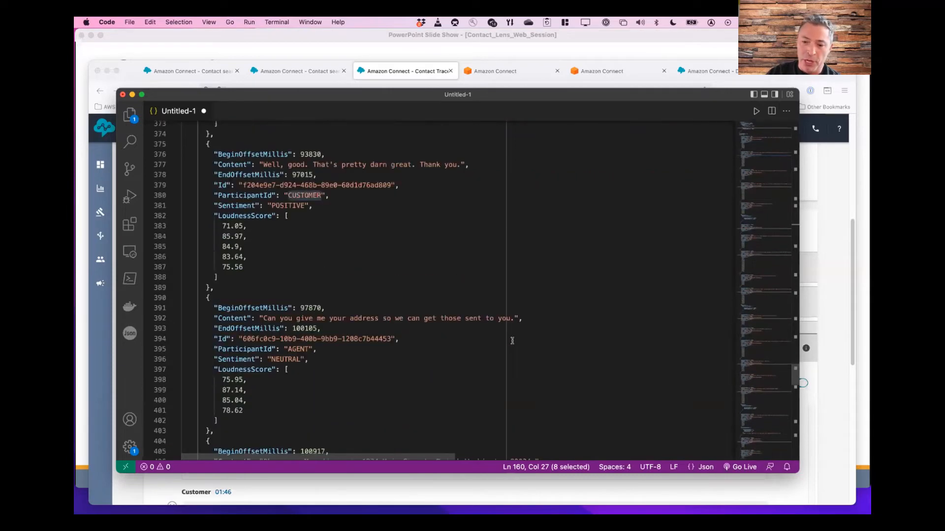
{"action": "scroll", "coordinate": [512, 343], "scroll_direction": "down", "scroll_amount": 10}
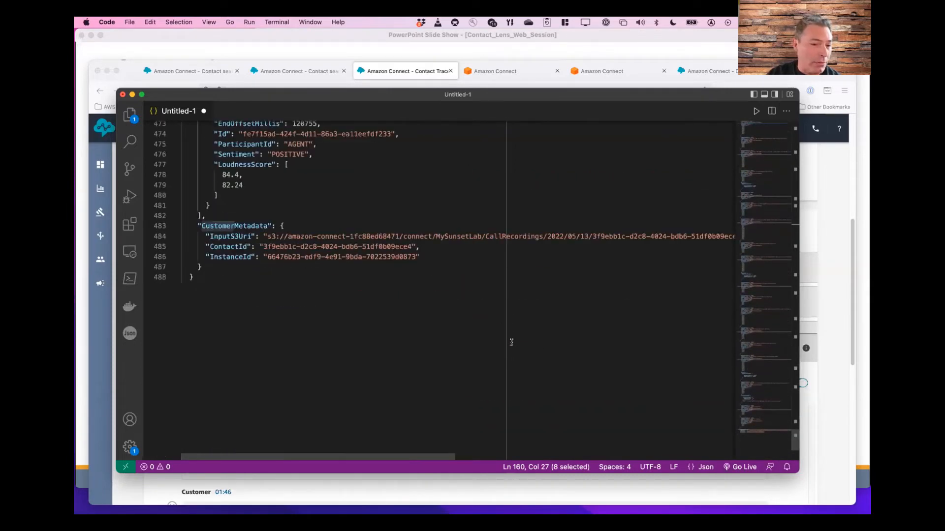
{"action": "scroll", "coordinate": [510, 343], "scroll_direction": "up", "scroll_amount": 20}
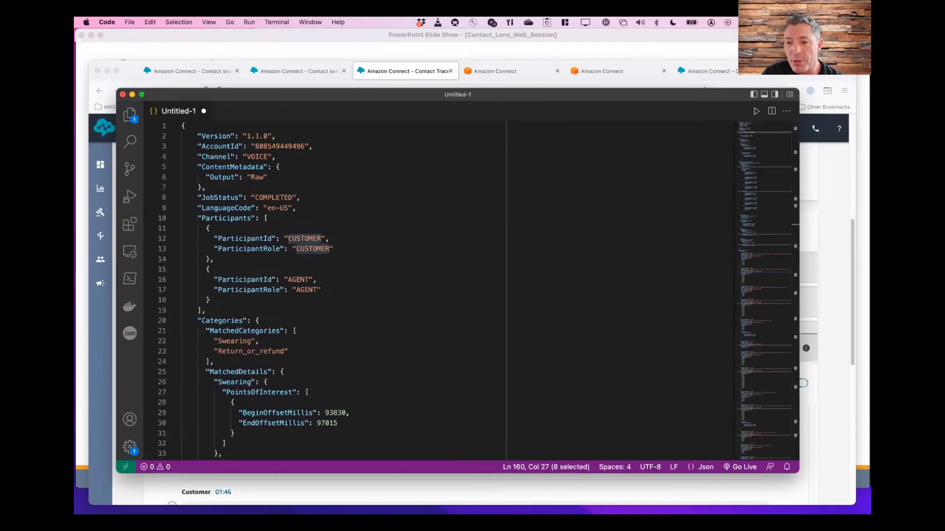
{"action": "key", "text": "super+Tab"}
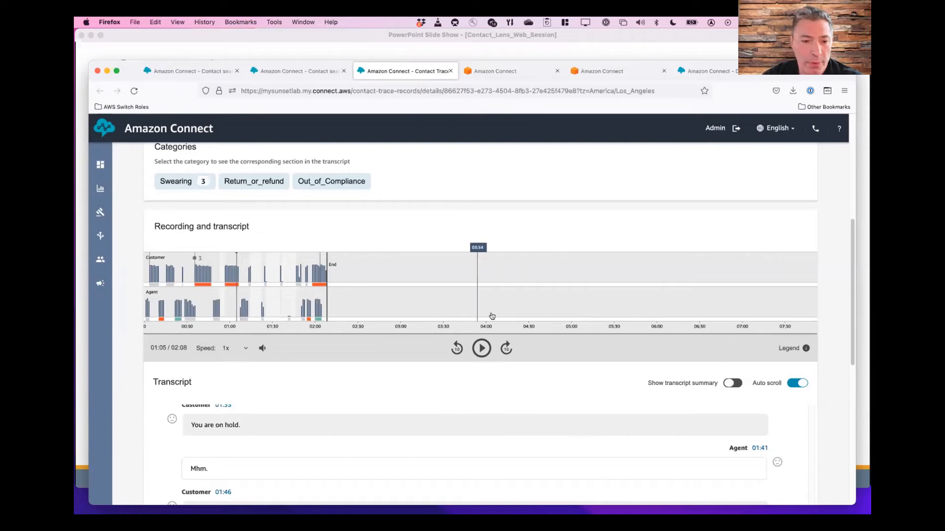
{"action": "left_click", "coordinate": [176, 43]}
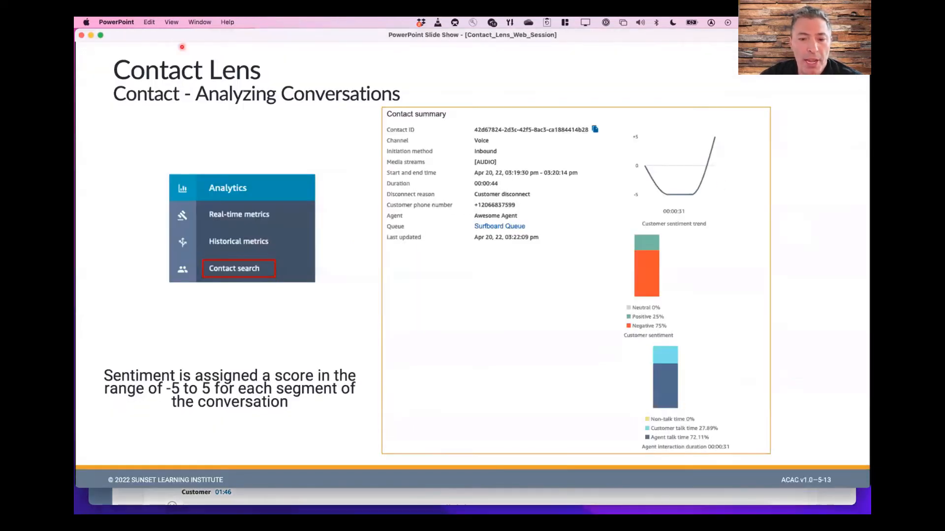
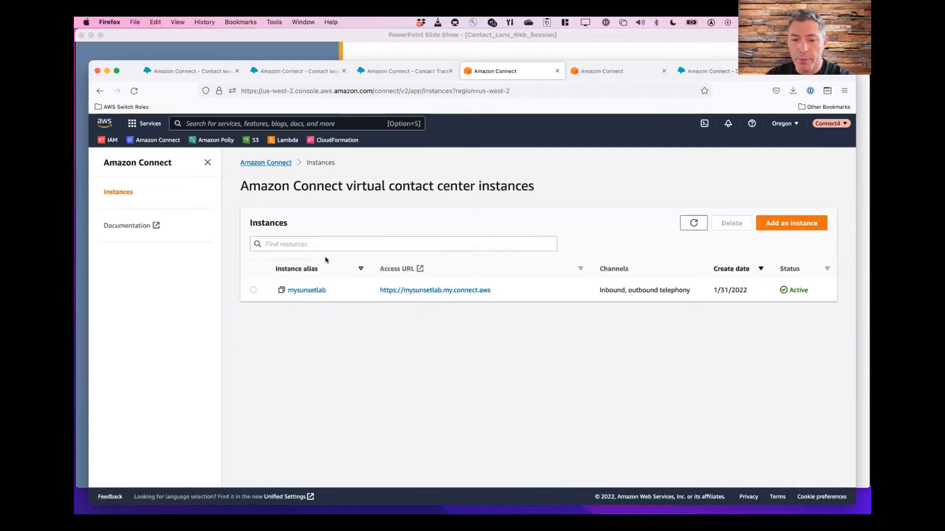
Open the mysunsetlab instance's data storage settings and review where recordings, transcripts and reports are stored.
{"action": "left_click", "coordinate": [306, 291]}
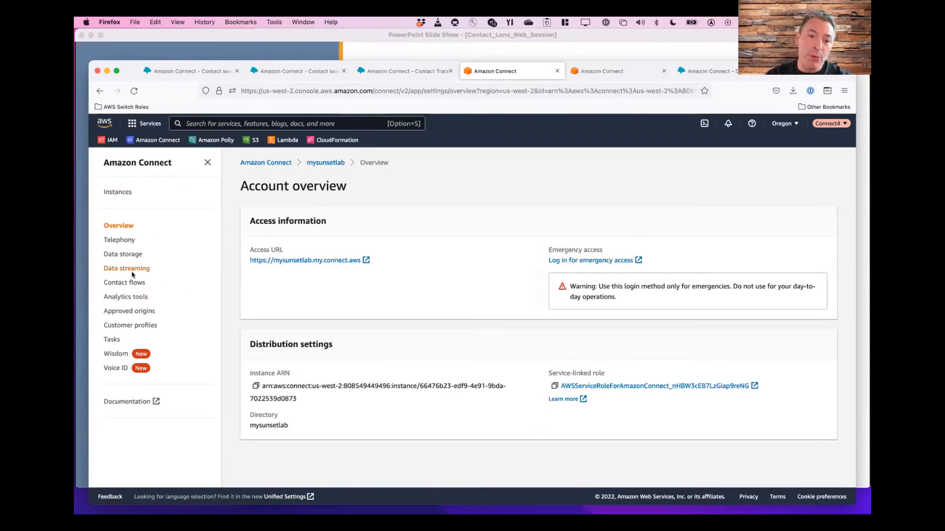
{"action": "left_click", "coordinate": [132, 255]}
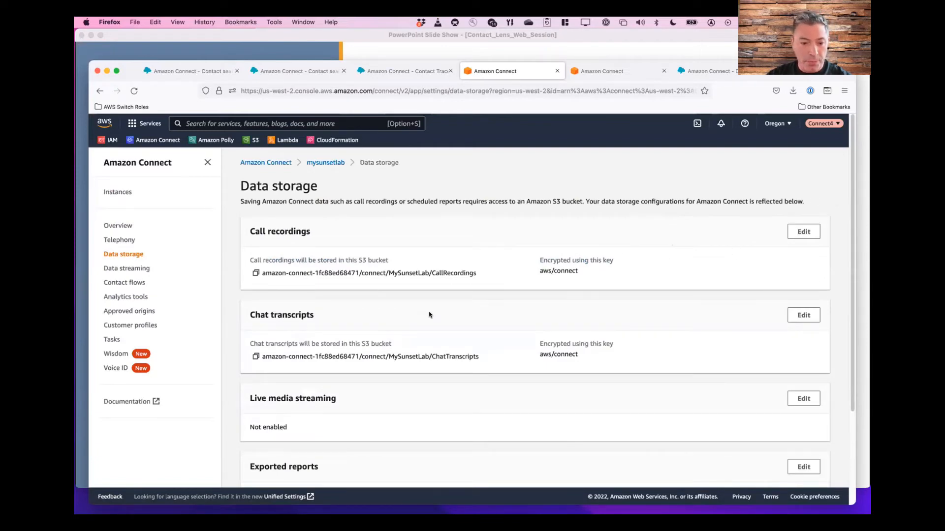
{"action": "scroll", "coordinate": [429, 315], "scroll_direction": "down", "scroll_amount": 5}
{"action": "scroll", "coordinate": [429, 315], "scroll_direction": "up", "scroll_amount": 5}
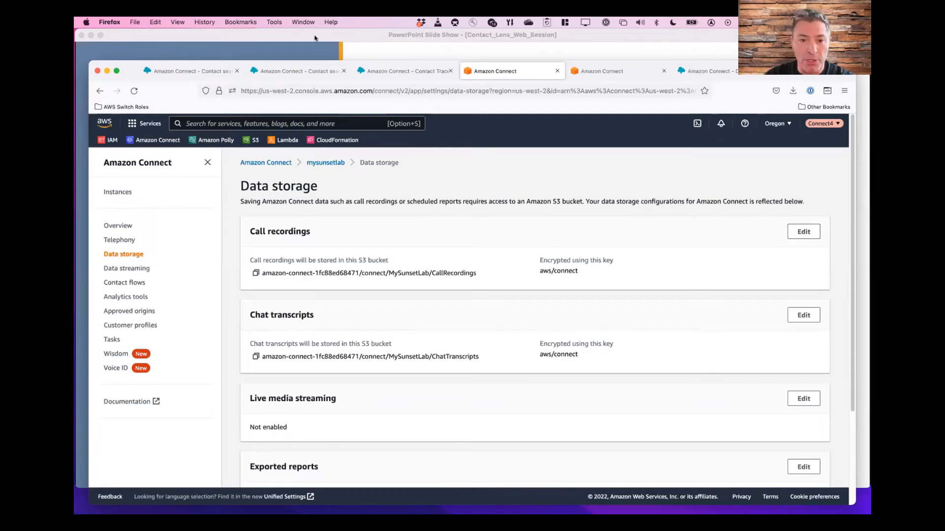
{"action": "left_click", "coordinate": [194, 42]}
{"action": "key", "text": "Right"}
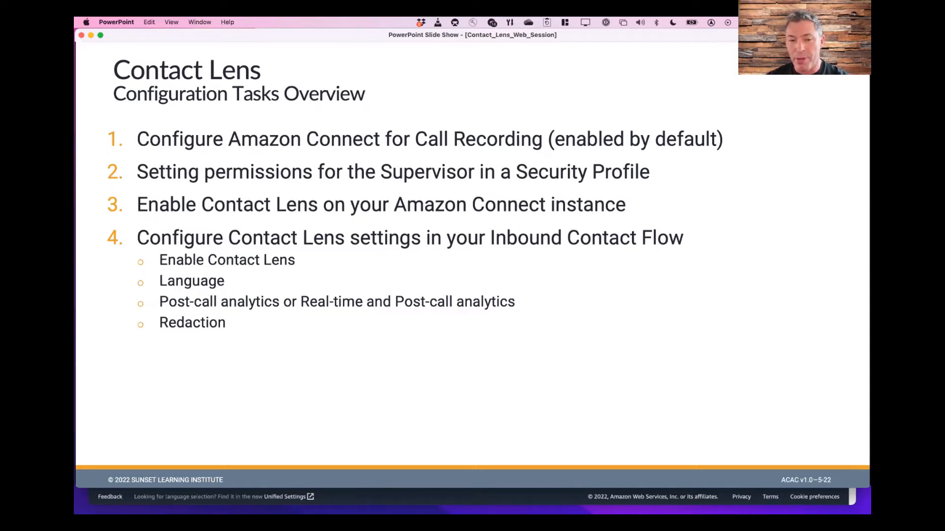
{"action": "key", "text": "Right"}
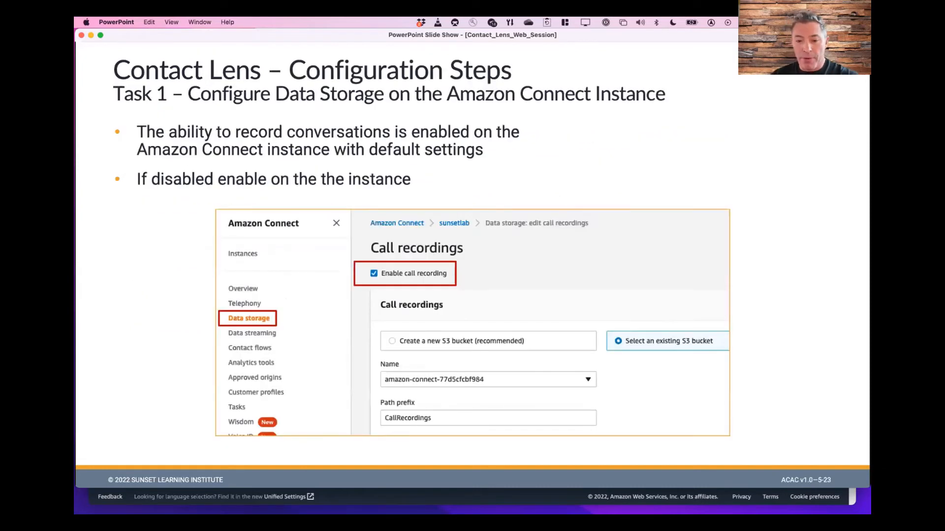
Switch to Firefox and check the instance's call recording configuration and its Contact Lens analytics setting.
{"action": "key", "text": "super+Tab"}
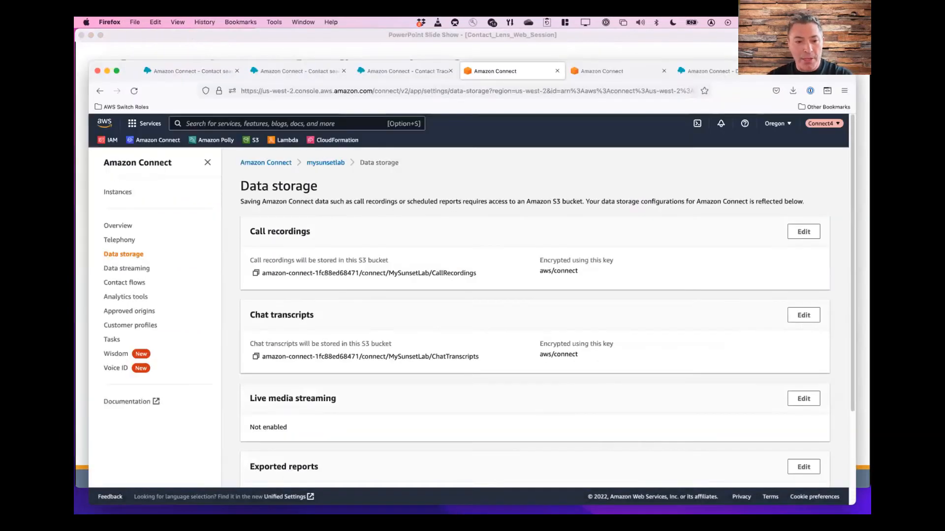
{"action": "scroll", "coordinate": [539, 313], "scroll_direction": "down", "scroll_amount": 5}
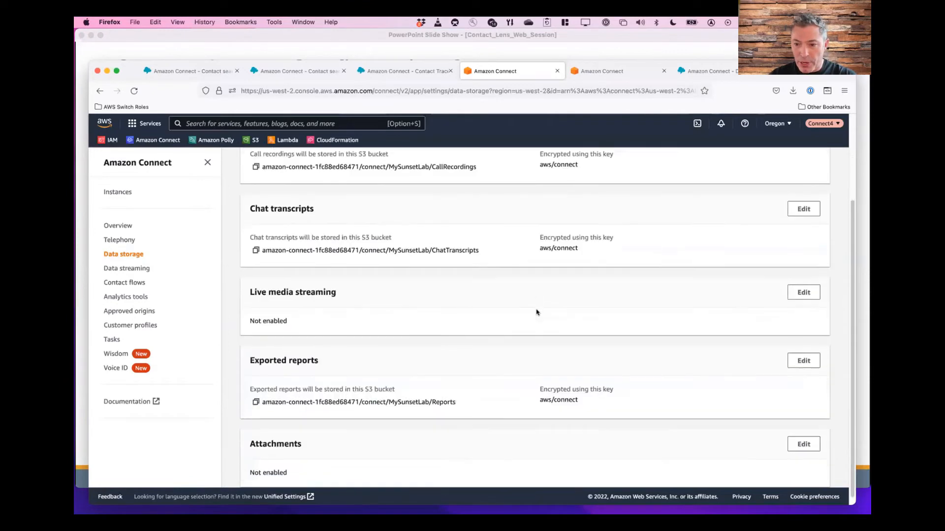
{"action": "scroll", "coordinate": [531, 316], "scroll_direction": "up", "scroll_amount": 5}
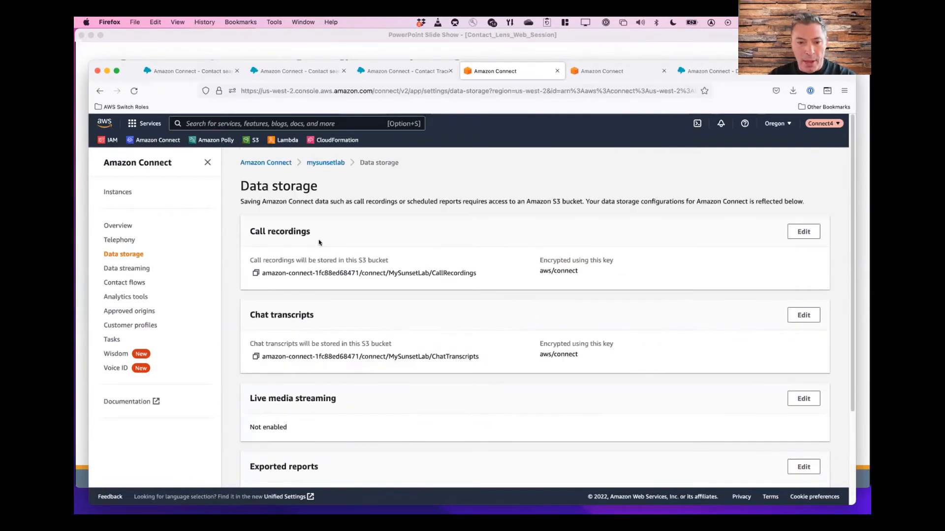
{"action": "left_click", "coordinate": [802, 232]}
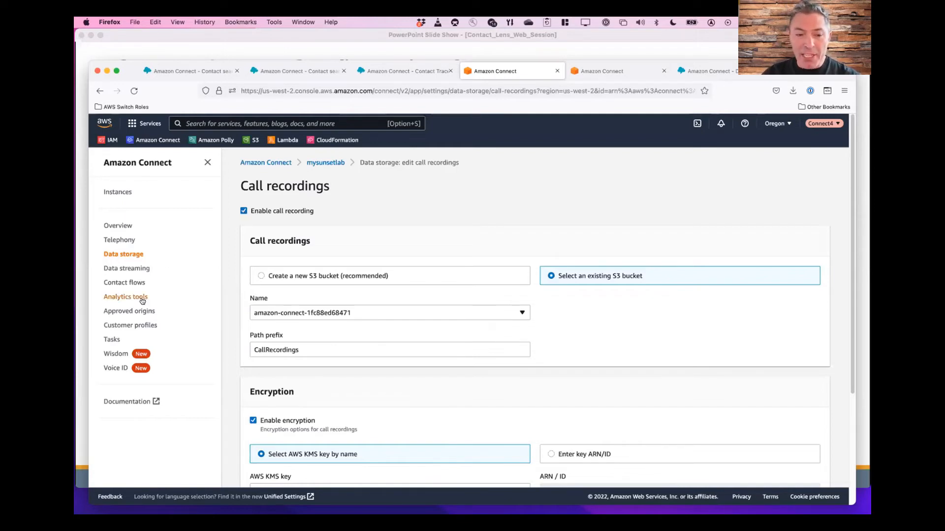
{"action": "left_click", "coordinate": [123, 299]}
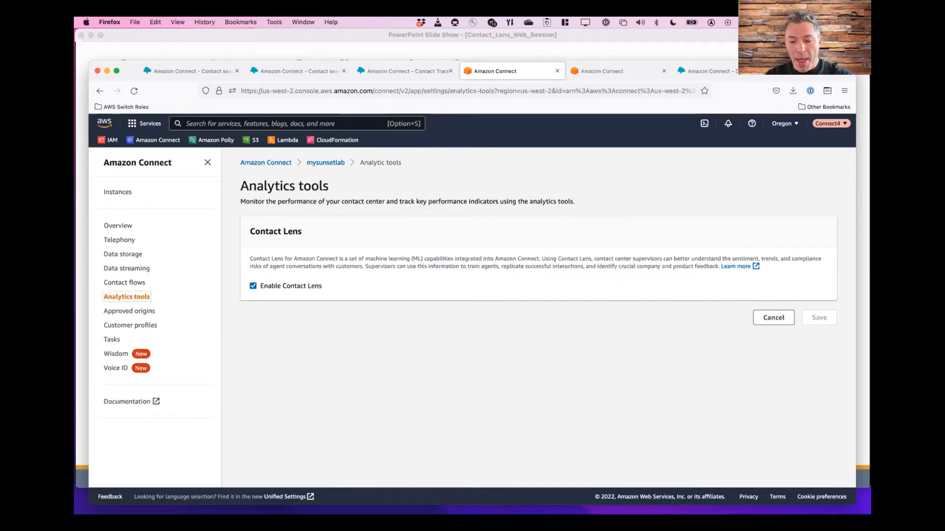
{"action": "key", "text": "super+Tab"}
{"action": "key", "text": "Left"}
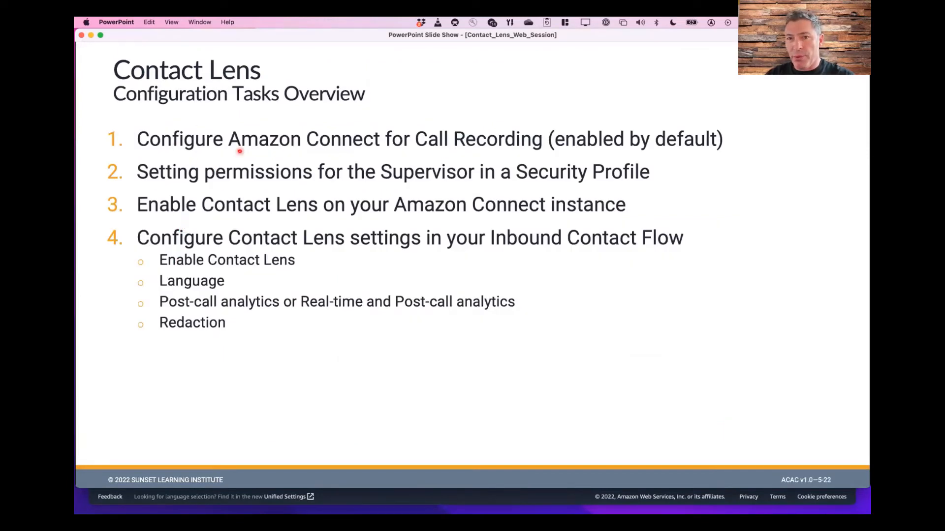
Switch to Firefox and open the Supervisor security profile of the Amazon Connect instance.
{"action": "key", "text": "super+Tab"}
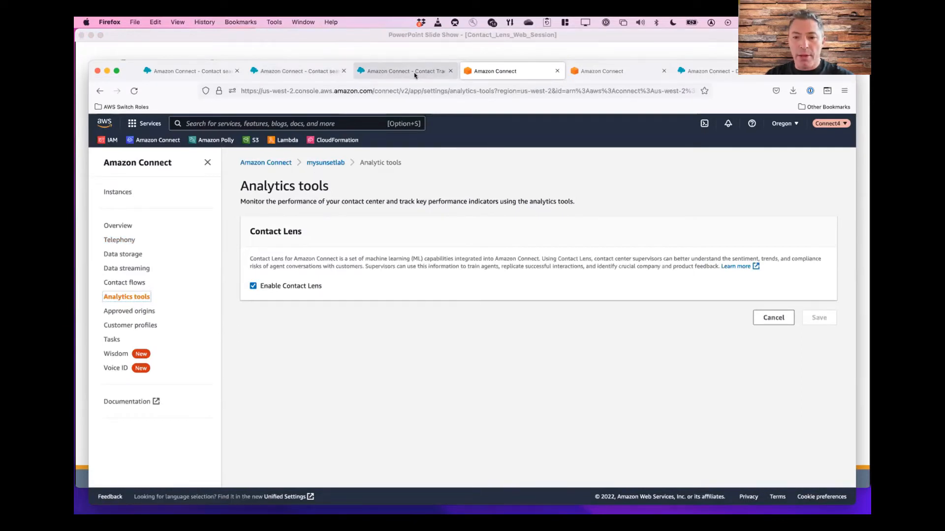
{"action": "left_click", "coordinate": [418, 73]}
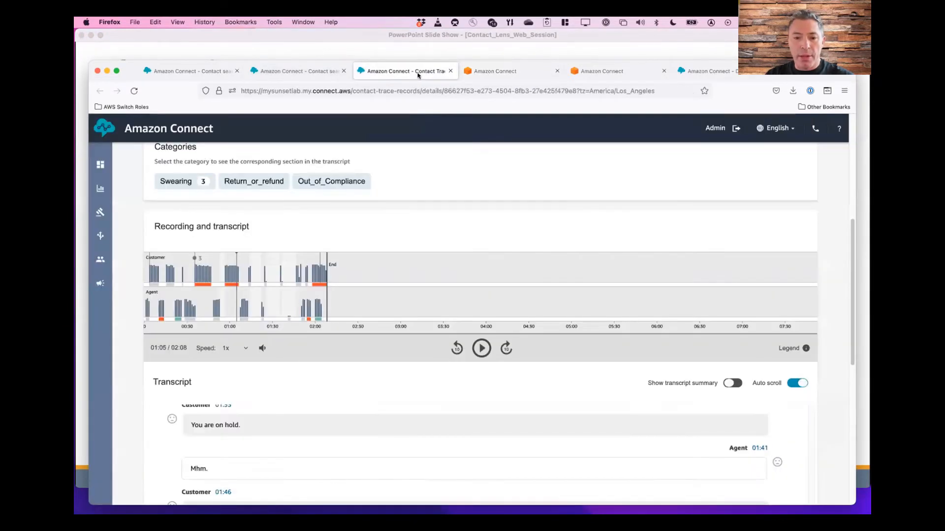
{"action": "left_click", "coordinate": [189, 73]}
{"action": "left_click", "coordinate": [281, 69]}
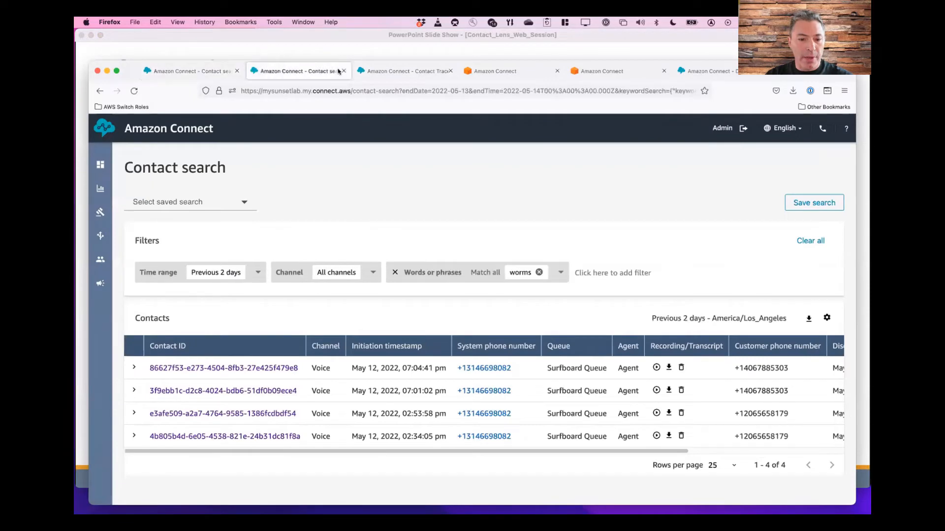
{"action": "left_click", "coordinate": [704, 71]}
{"action": "mouse_move", "coordinate": [101, 260]}
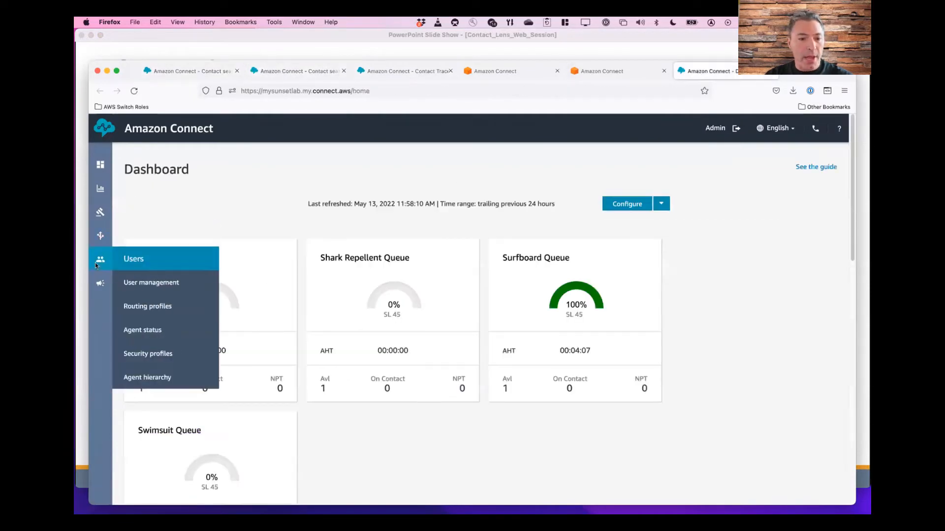
{"action": "left_click", "coordinate": [166, 355]}
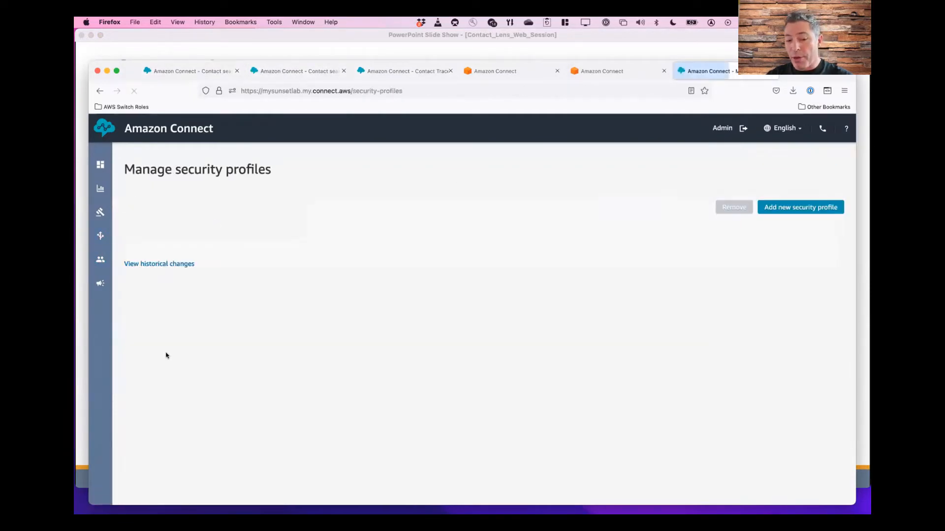
{"action": "scroll", "coordinate": [283, 322], "scroll_direction": "down", "scroll_amount": 5}
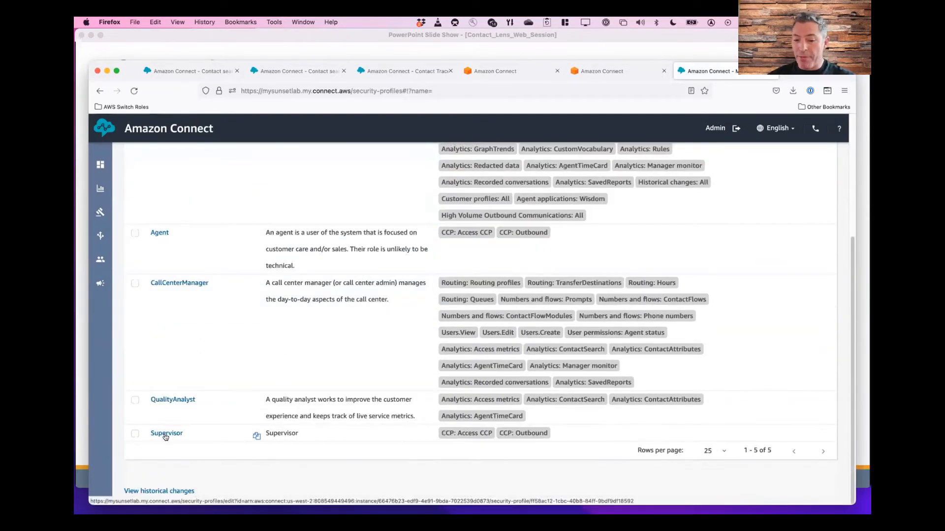
{"action": "left_click", "coordinate": [167, 433]}
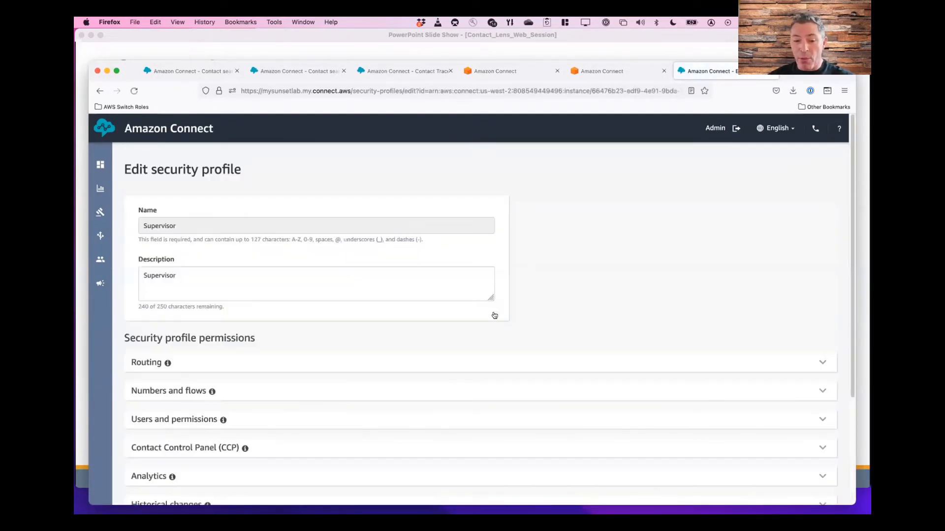
Grant the Supervisor profile all Analytics permissions for Contact Lens speech analytics, custom vocabularies, redacted recorded conversations and contact attributes.
{"action": "scroll", "coordinate": [329, 370], "scroll_direction": "down", "scroll_amount": 4}
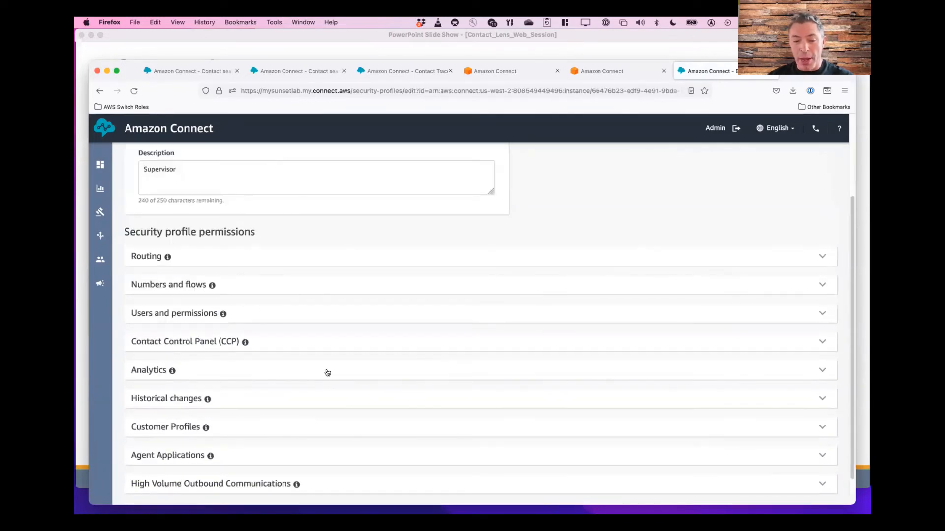
{"action": "left_click", "coordinate": [156, 371]}
{"action": "scroll", "coordinate": [268, 380], "scroll_direction": "down", "scroll_amount": 5}
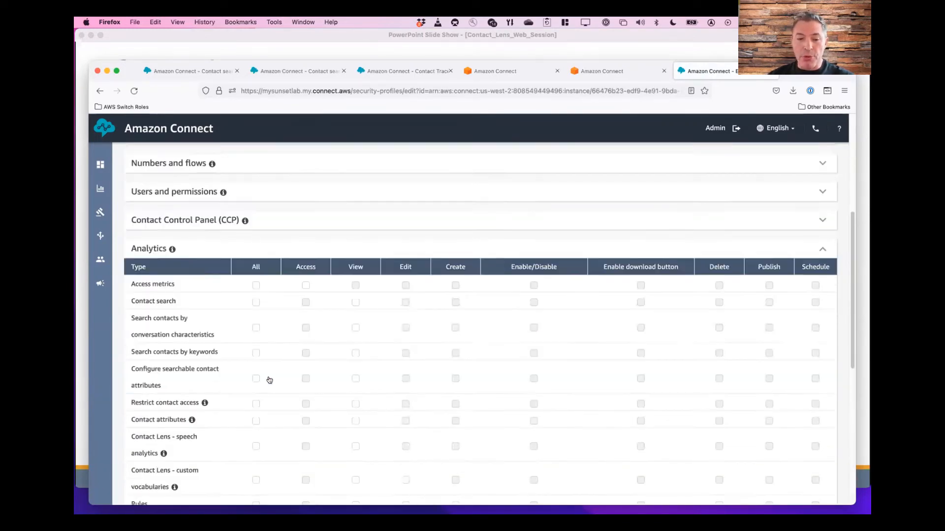
{"action": "scroll", "coordinate": [269, 380], "scroll_direction": "down", "scroll_amount": 2}
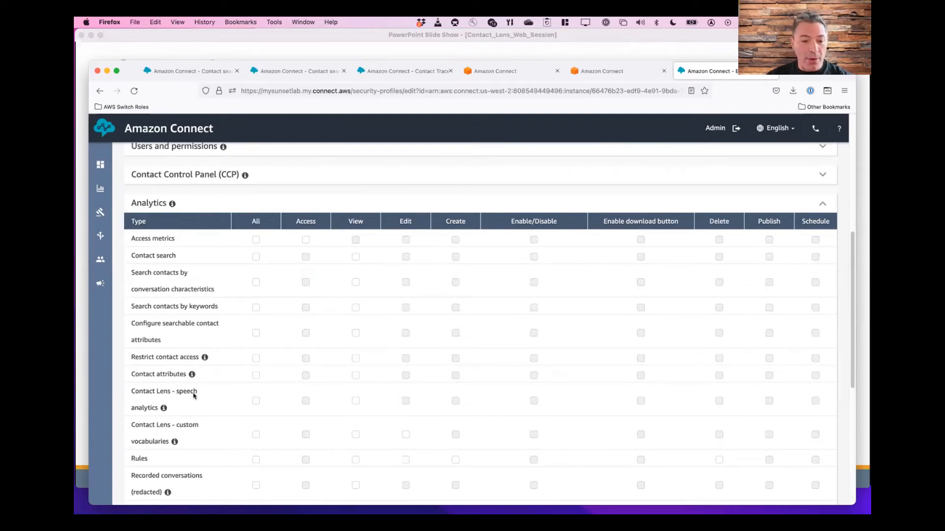
{"action": "left_click", "coordinate": [255, 402]}
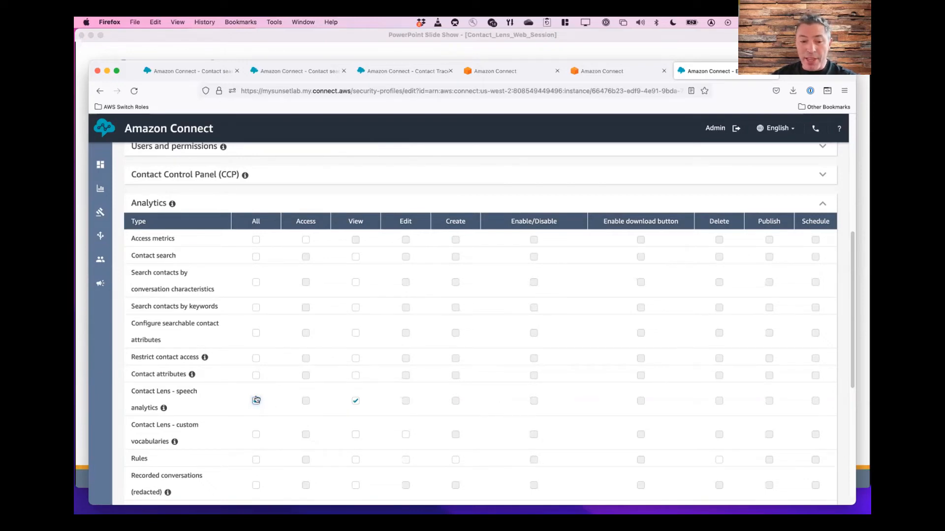
{"action": "left_click", "coordinate": [256, 432]}
{"action": "scroll", "coordinate": [278, 438], "scroll_direction": "down", "scroll_amount": 1}
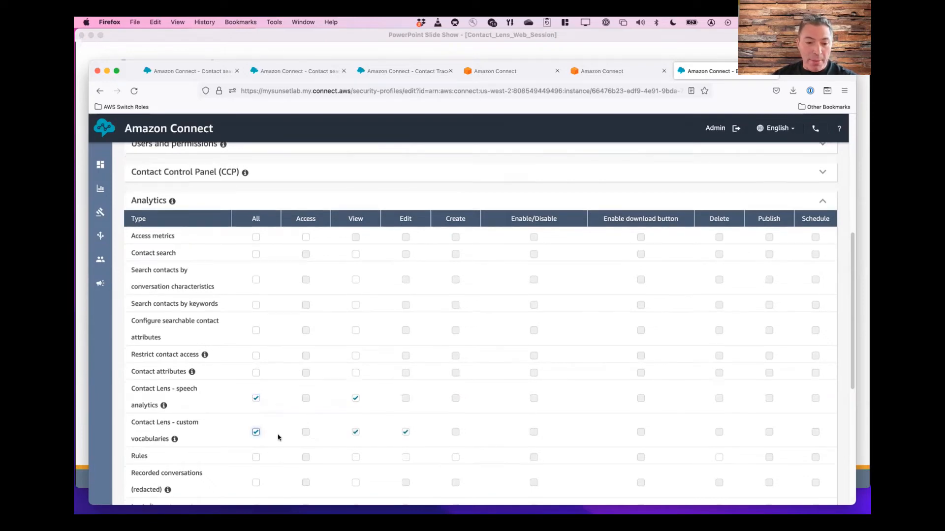
{"action": "scroll", "coordinate": [278, 438], "scroll_direction": "down", "scroll_amount": 3}
{"action": "left_click", "coordinate": [255, 410]}
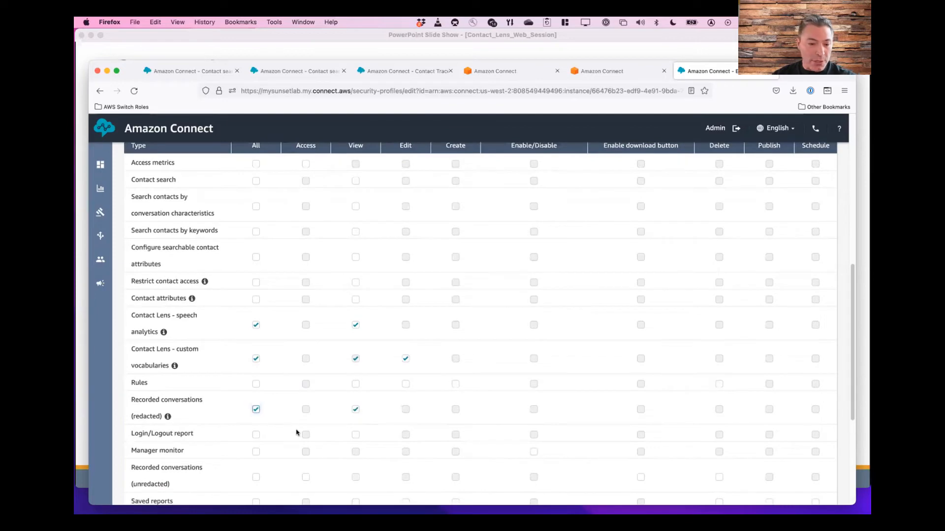
{"action": "scroll", "coordinate": [245, 426], "scroll_direction": "down", "scroll_amount": 1}
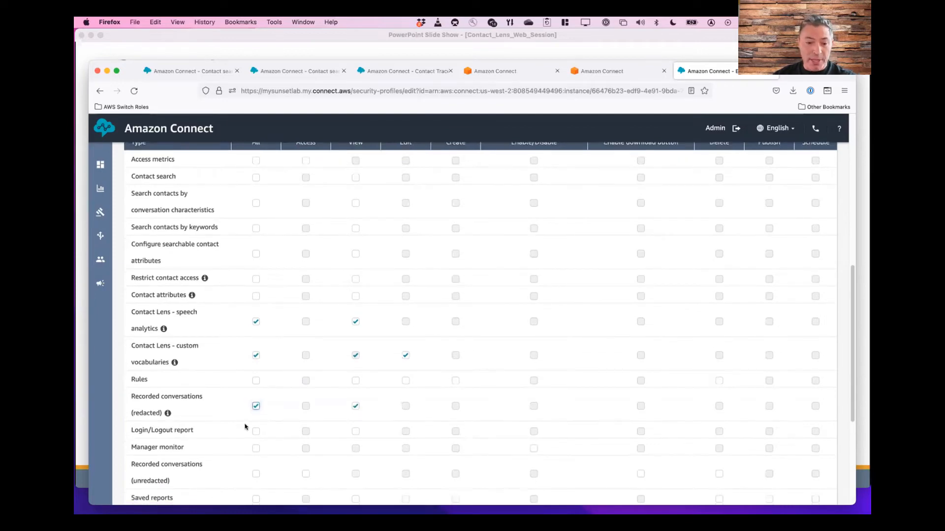
{"action": "scroll", "coordinate": [246, 423], "scroll_direction": "down", "scroll_amount": 2}
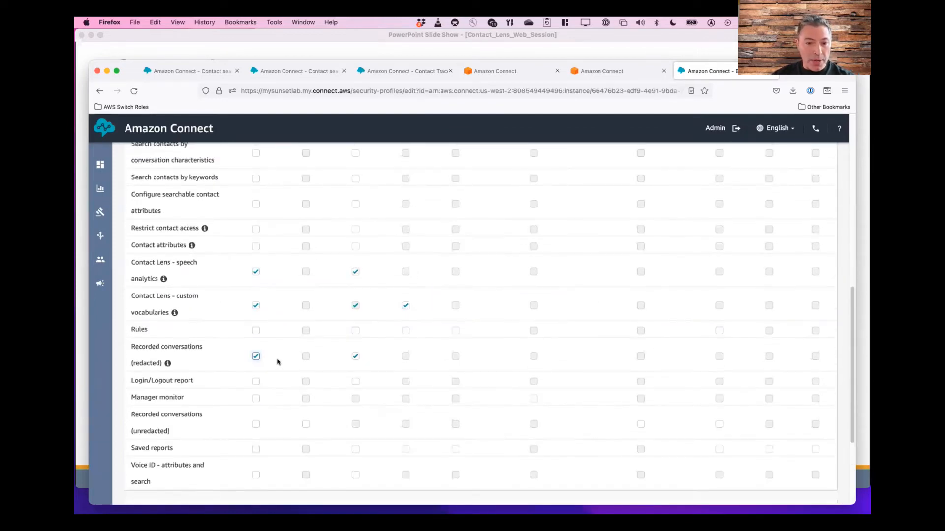
{"action": "left_click", "coordinate": [255, 247]}
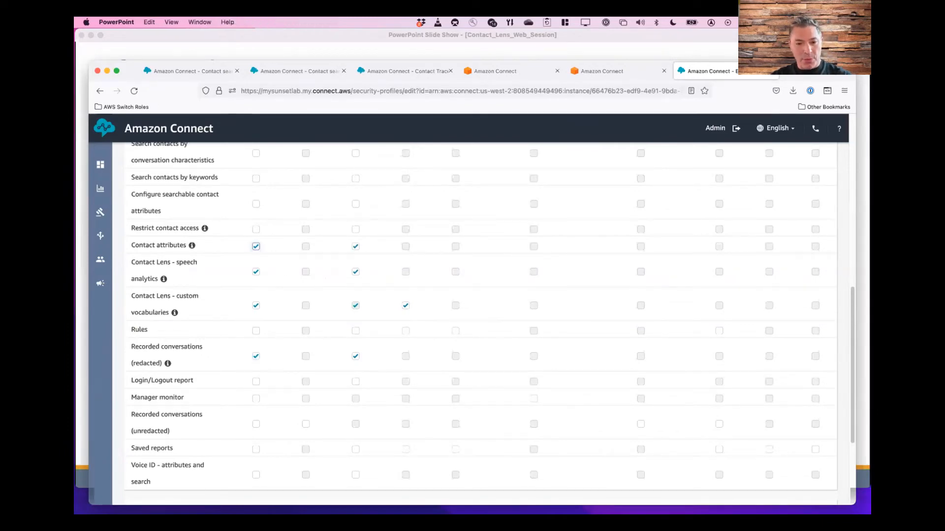
Switch to PowerPoint and advance the slide show to the Task 2 - Assign Permissions slide.
{"action": "key", "text": "super+Tab"}
{"action": "key", "text": "Right"}
{"action": "key", "text": "Right"}
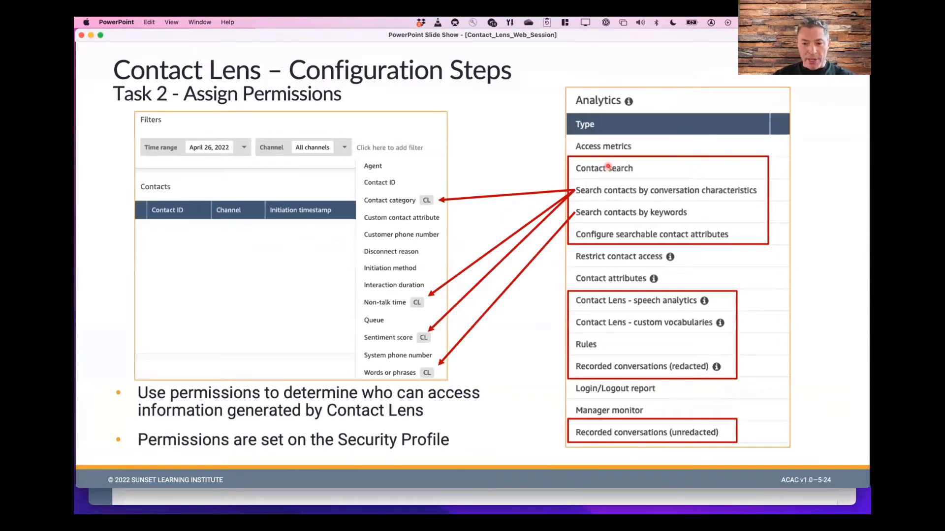
Switch to Firefox, grant the Supervisor profile all permissions for Search contacts by keywords, and return to the PowerPoint slide.
{"action": "key", "text": "super+Tab"}
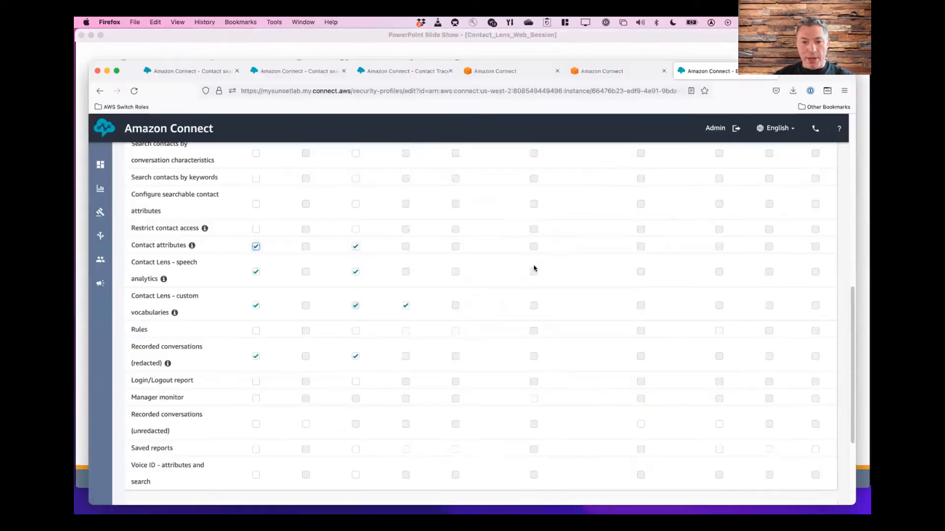
{"action": "scroll", "coordinate": [173, 271], "scroll_direction": "up", "scroll_amount": 3}
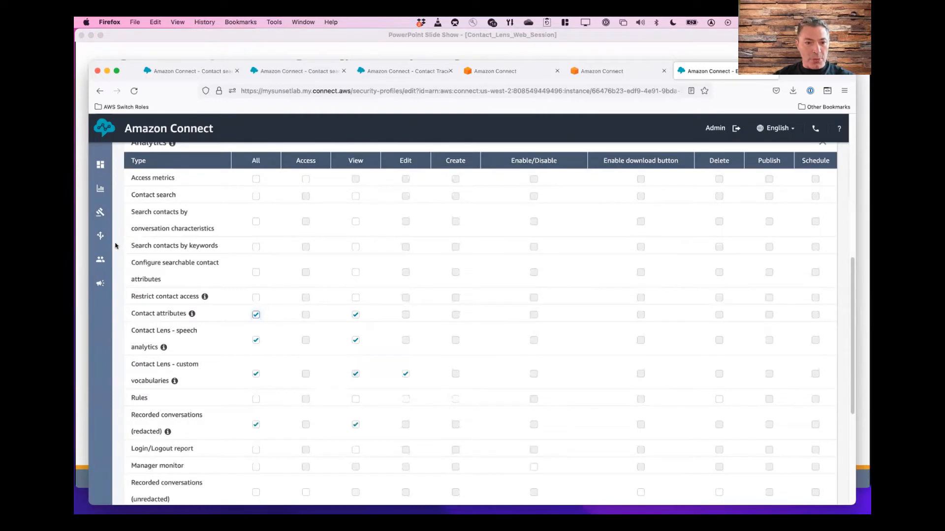
{"action": "left_click", "coordinate": [256, 247]}
{"action": "key", "text": "super+Tab"}
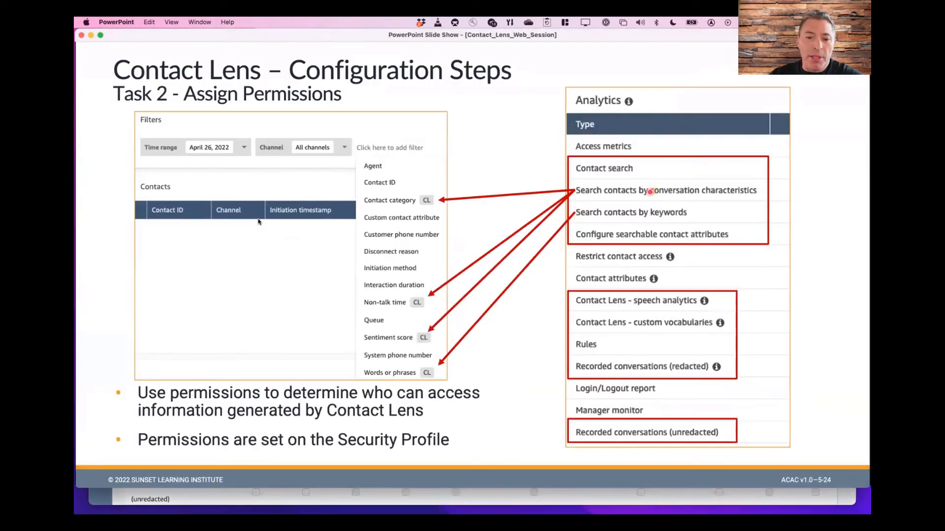
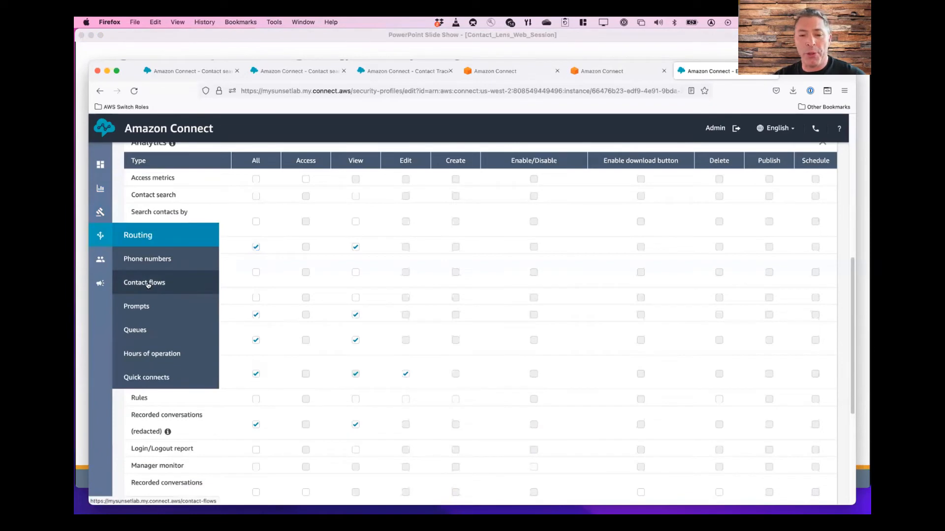
Open the Lab 15 - Incoming Contact Flow and find its Set recording and analytics behavior block.
{"action": "left_click", "coordinate": [148, 288]}
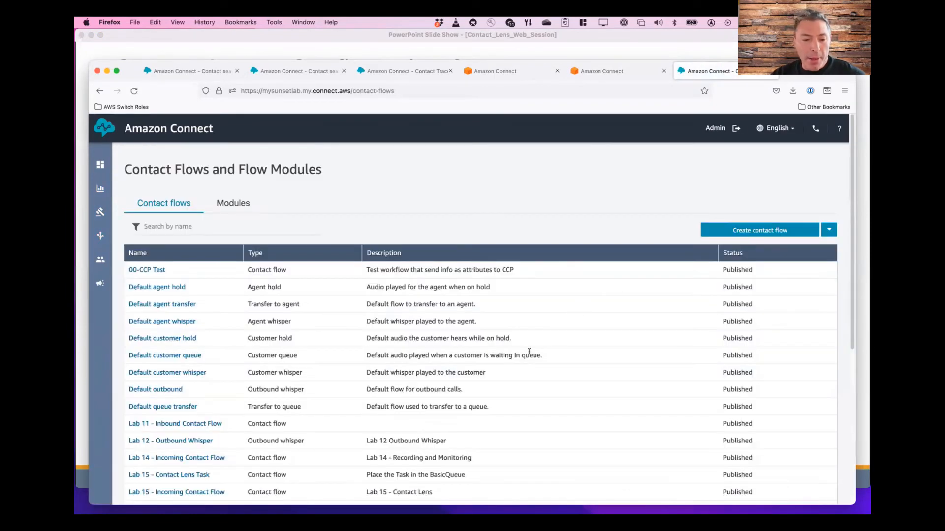
{"action": "scroll", "coordinate": [188, 475], "scroll_direction": "down", "scroll_amount": 1}
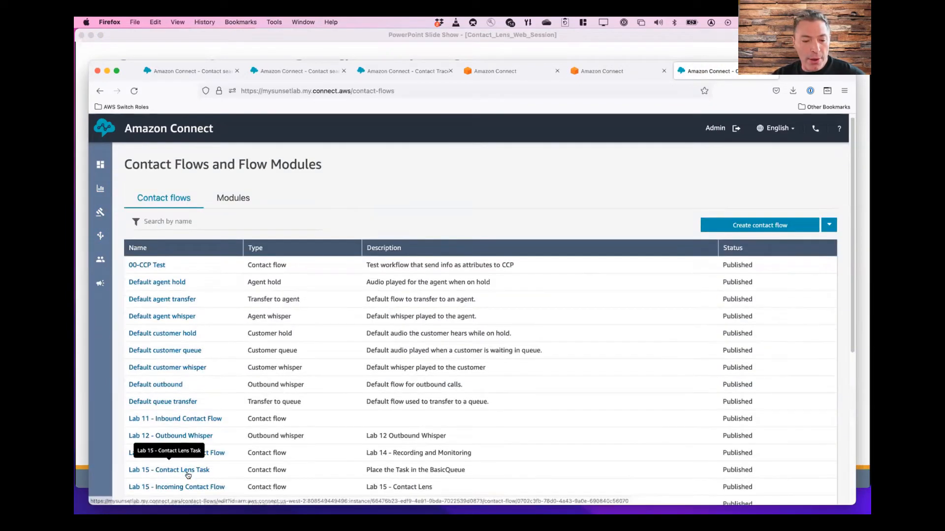
{"action": "scroll", "coordinate": [188, 475], "scroll_direction": "down", "scroll_amount": 1}
{"action": "left_click", "coordinate": [189, 472]}
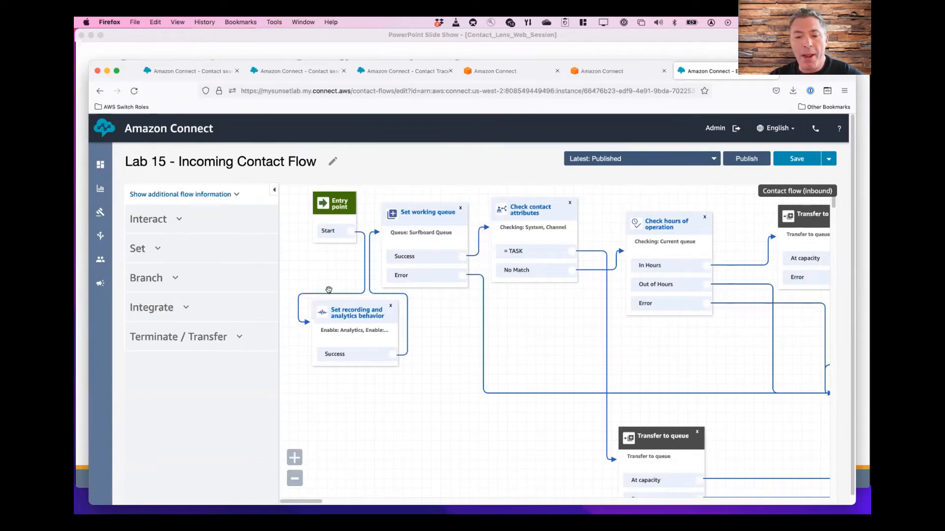
{"action": "left_click", "coordinate": [359, 307]}
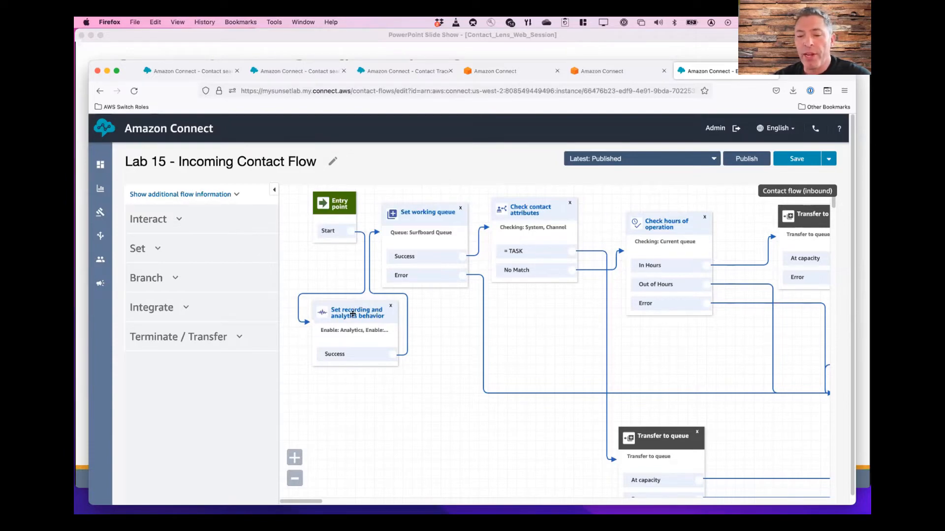
Add another Set recording and analytics behavior block in the empty area below the existing one and open its settings.
{"action": "left_click", "coordinate": [151, 249]}
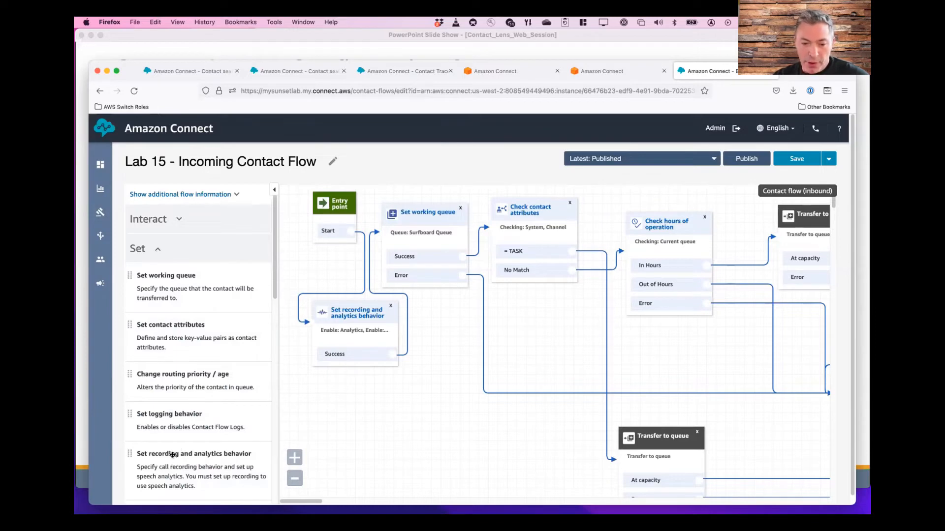
{"action": "left_click_drag", "start_coordinate": [204, 453], "coordinate": [404, 411]}
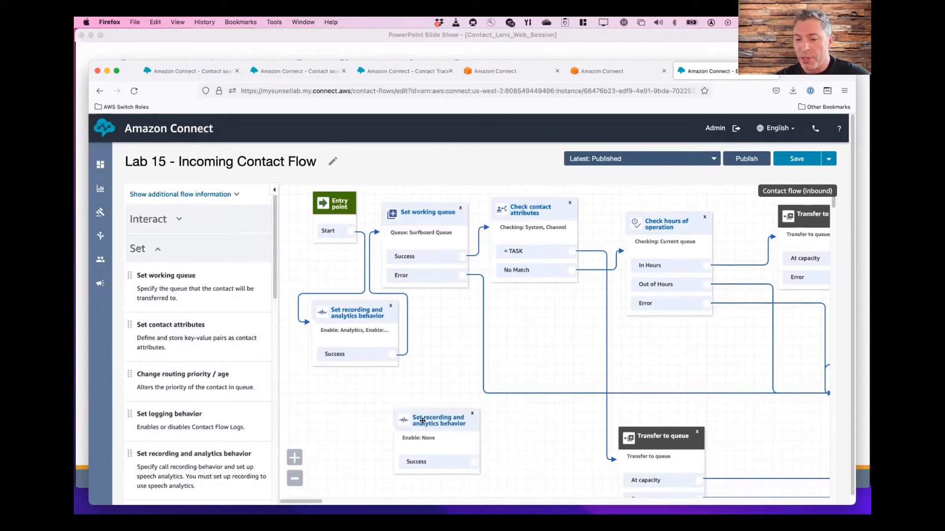
{"action": "left_click", "coordinate": [471, 412]}
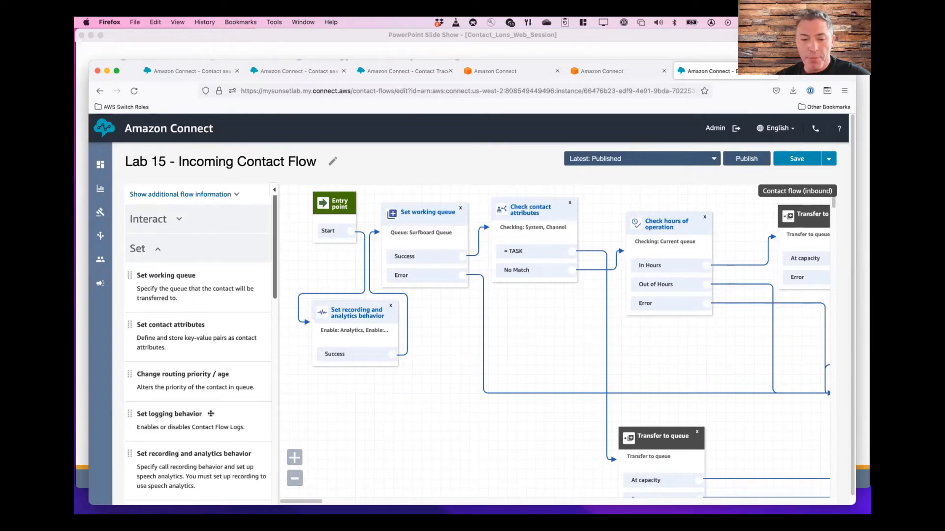
{"action": "left_click_drag", "start_coordinate": [194, 454], "coordinate": [420, 411]}
{"action": "left_click_drag", "start_coordinate": [478, 405], "coordinate": [405, 404]}
{"action": "left_click", "coordinate": [408, 407]}
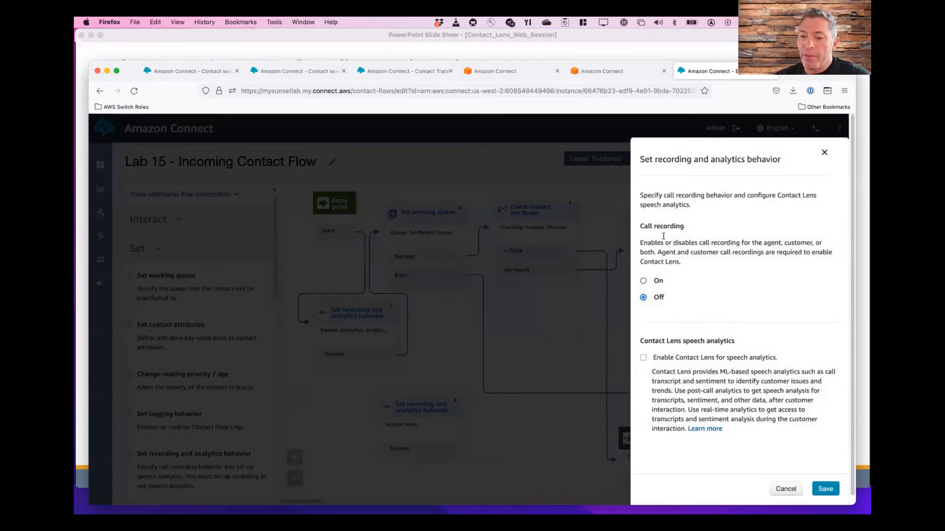
Turn call recording on for Agent and Customer and highlight the note on recordings required for Contact Lens.
{"action": "left_click", "coordinate": [643, 282]}
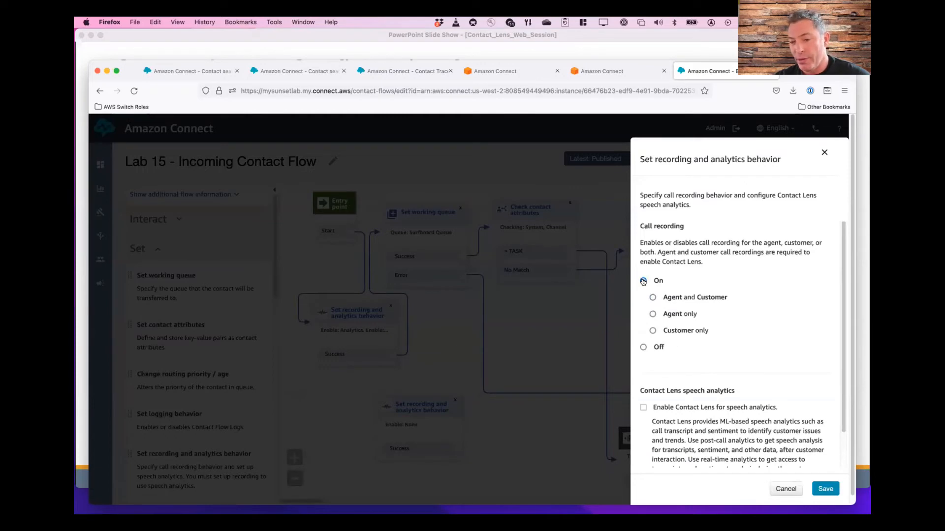
{"action": "left_click", "coordinate": [652, 298]}
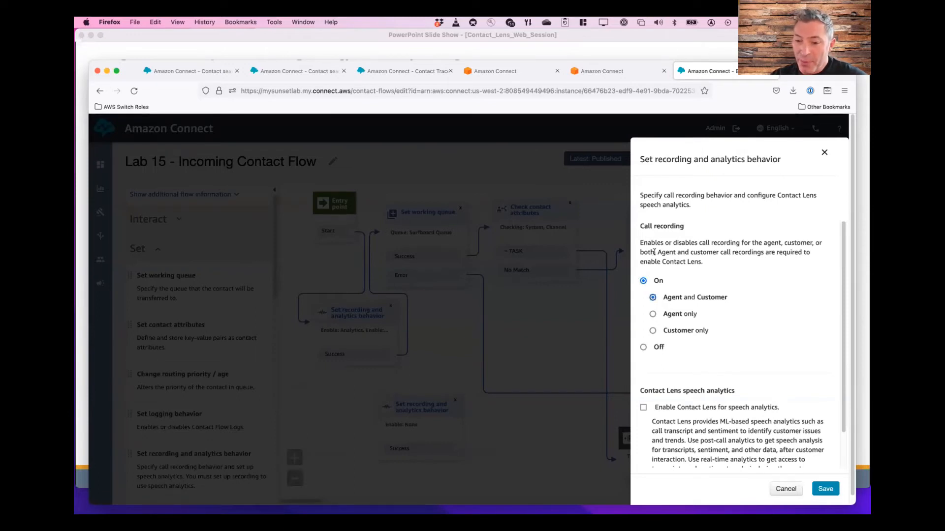
{"action": "left_click_drag", "start_coordinate": [657, 251], "coordinate": [708, 260]}
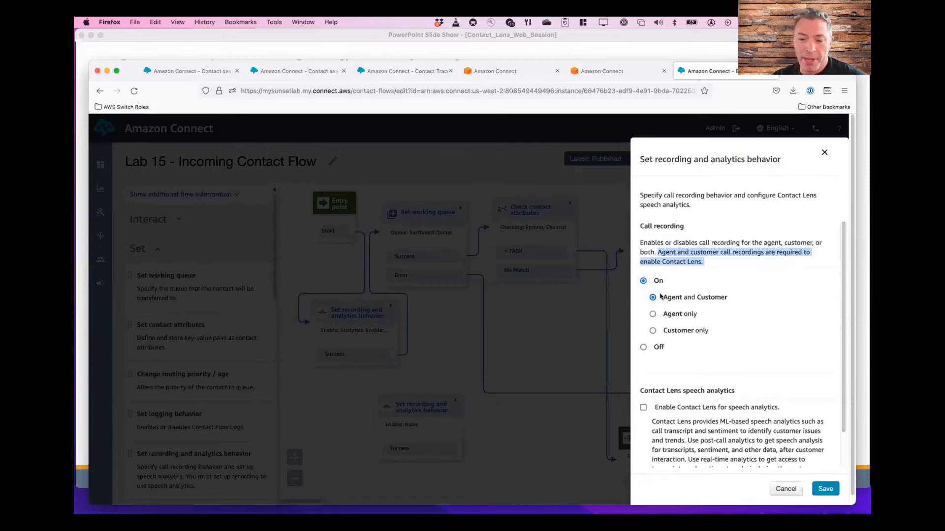
Enable Contact Lens for speech analytics in the new block and bring up its post-call and real-time analytics options.
{"action": "scroll", "coordinate": [660, 296], "scroll_direction": "down", "scroll_amount": 2}
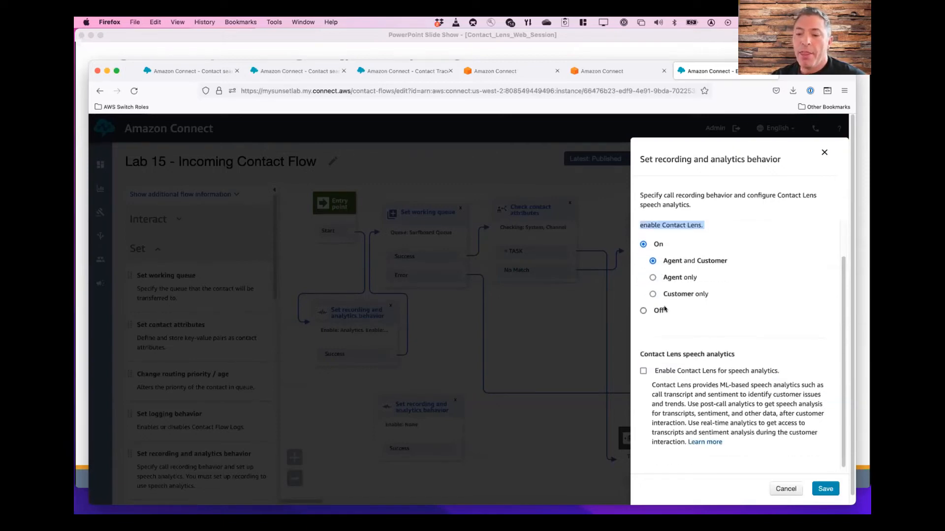
{"action": "left_click", "coordinate": [642, 371]}
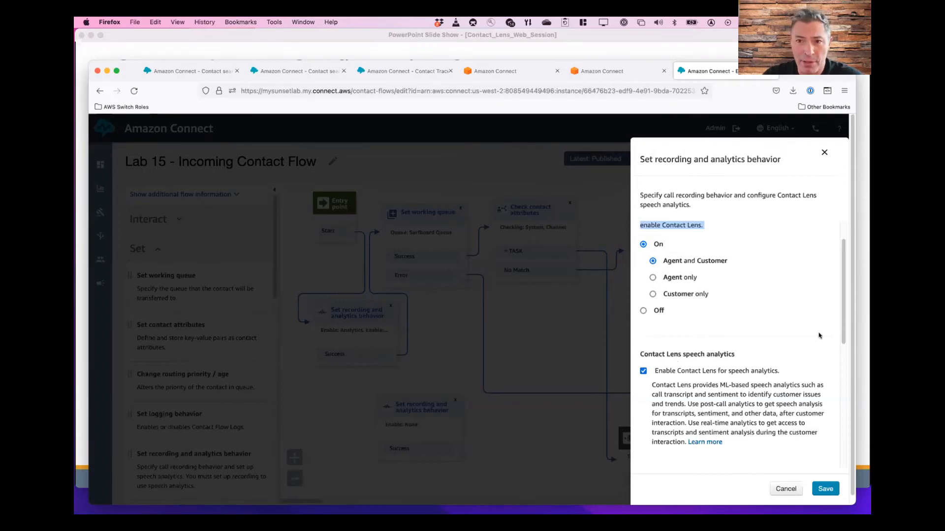
{"action": "scroll", "coordinate": [756, 371], "scroll_direction": "down", "scroll_amount": 1}
{"action": "scroll", "coordinate": [753, 370], "scroll_direction": "down", "scroll_amount": 3}
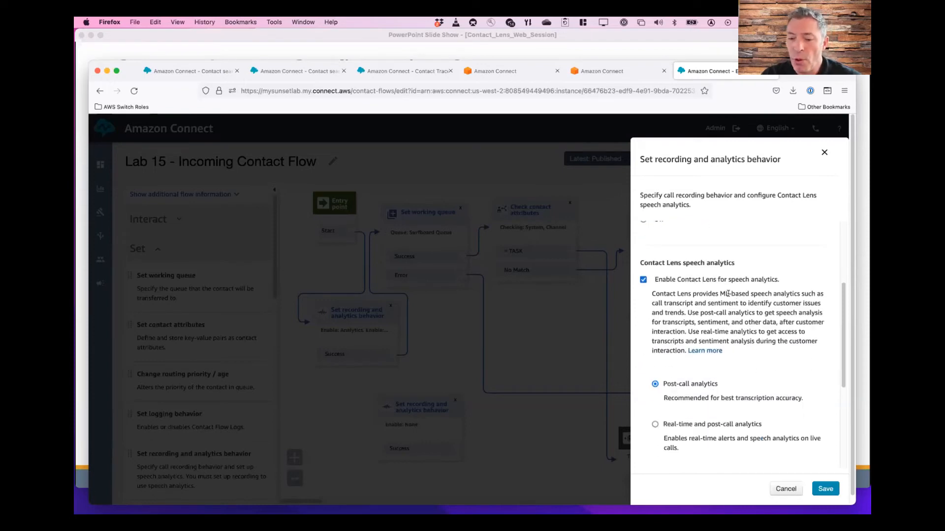
Compare the descriptions of both speech analytics modes, highlighting their key wording, and select Real-time and post-call analytics.
{"action": "scroll", "coordinate": [723, 305], "scroll_direction": "down", "scroll_amount": 2}
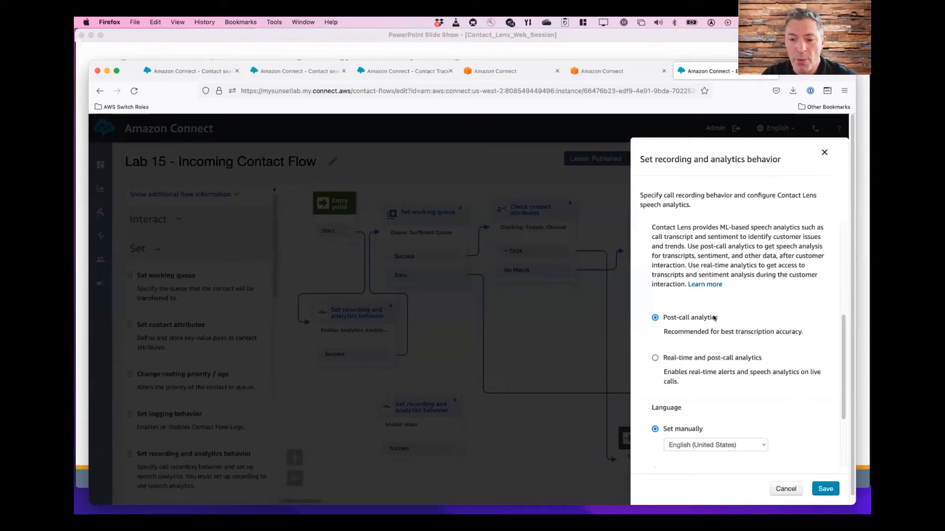
{"action": "left_click", "coordinate": [655, 358]}
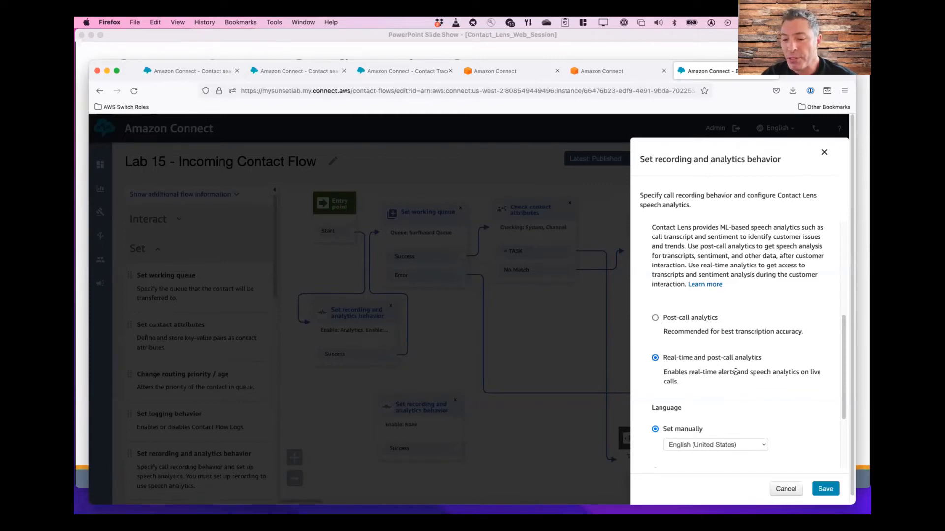
{"action": "left_click_drag", "start_coordinate": [689, 372], "coordinate": [687, 392]}
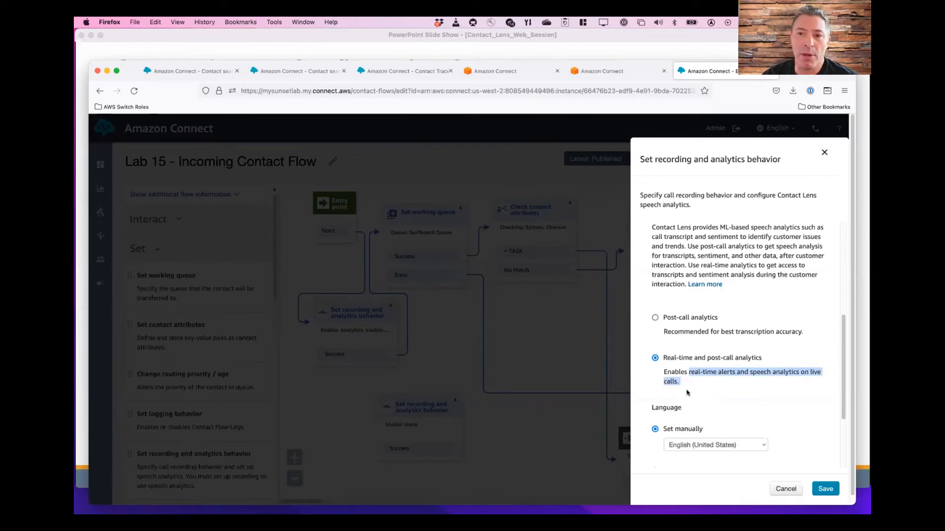
{"action": "left_click", "coordinate": [709, 351]}
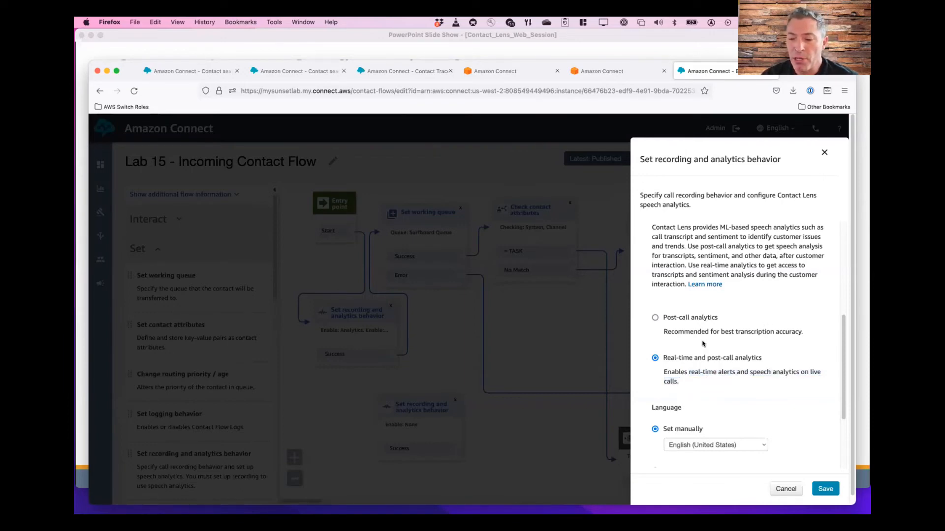
{"action": "left_click", "coordinate": [654, 317]}
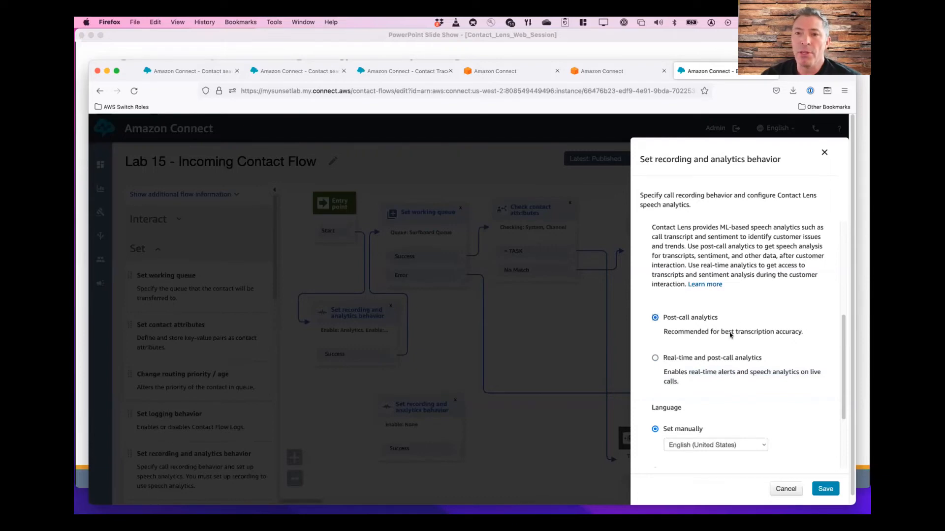
{"action": "left_click_drag", "start_coordinate": [734, 332], "coordinate": [807, 329]}
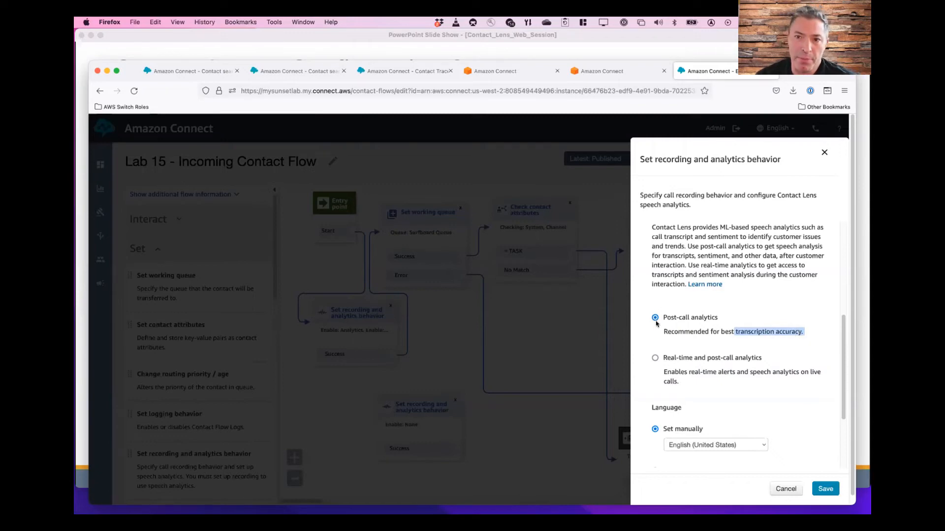
{"action": "left_click", "coordinate": [655, 359]}
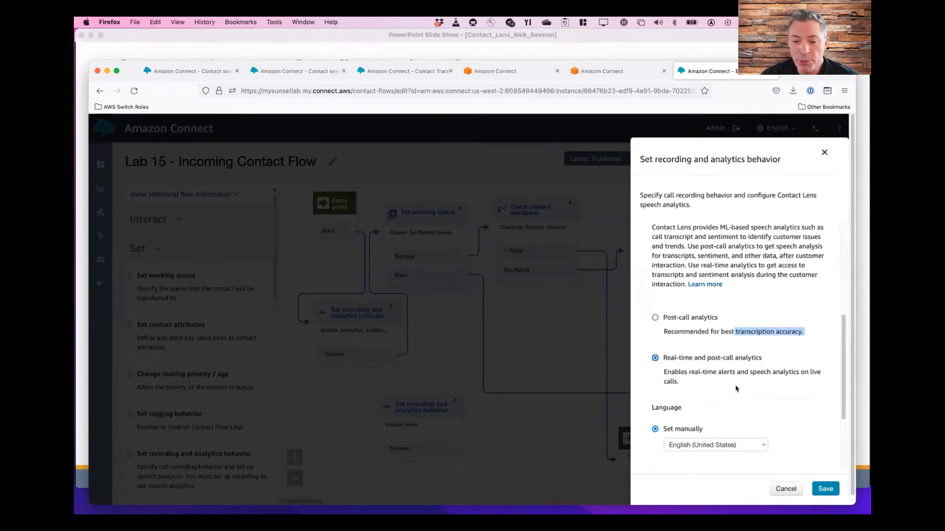
Review the languages available for manual selection in the speech analytics settings, keeping English (United States).
{"action": "scroll", "coordinate": [736, 389], "scroll_direction": "down", "scroll_amount": 3}
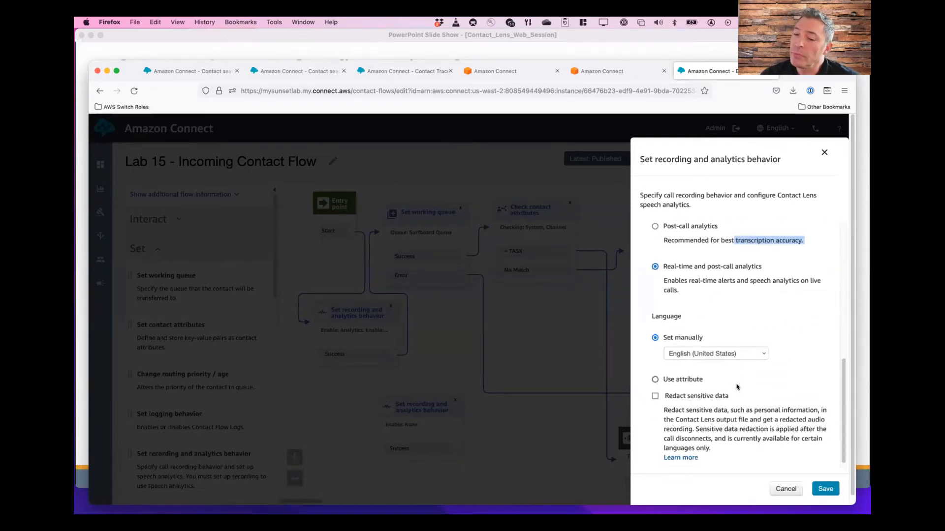
{"action": "left_click", "coordinate": [758, 346]}
{"action": "left_click", "coordinate": [757, 346]}
{"action": "left_click", "coordinate": [757, 348]}
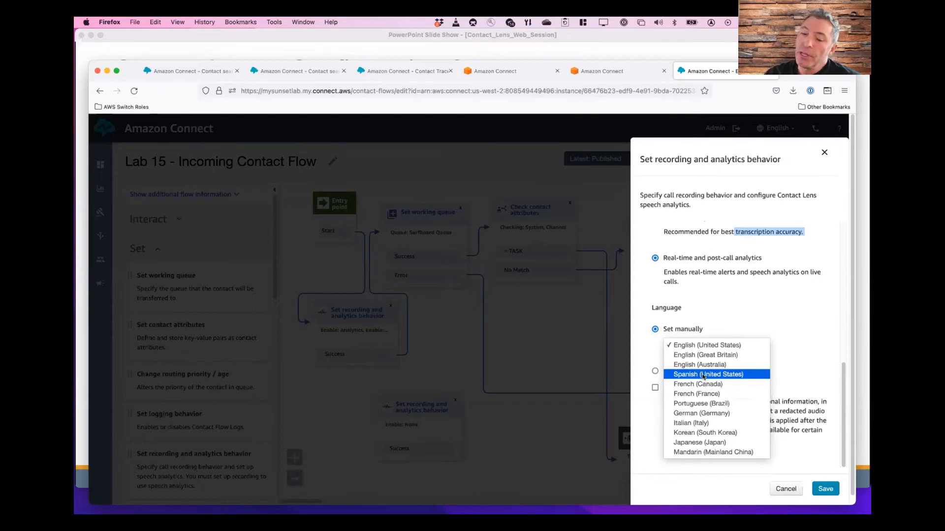
{"action": "left_click", "coordinate": [774, 313]}
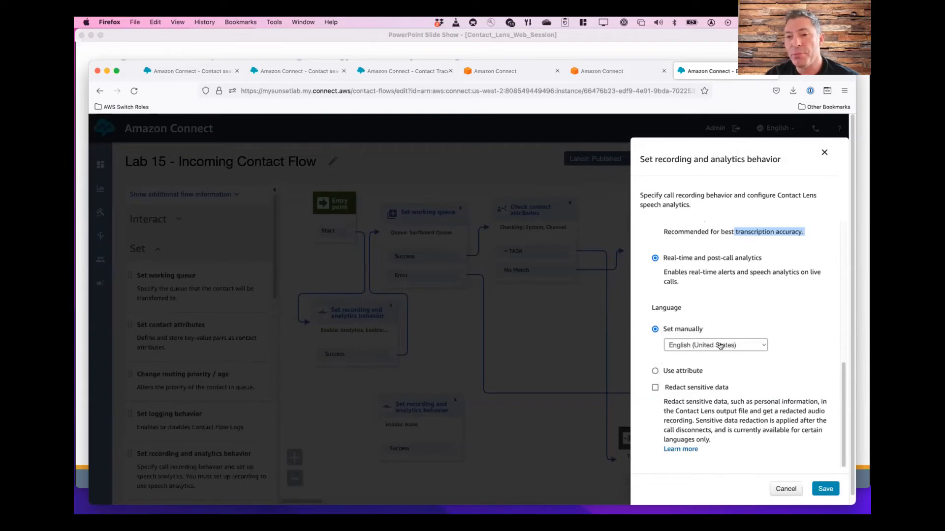
Enable Redact sensitive data, go through its output options, choose Generate both redacted and original transcripts and audio, and save the block.
{"action": "left_click", "coordinate": [656, 389]}
{"action": "scroll", "coordinate": [655, 392], "scroll_direction": "down", "scroll_amount": 4}
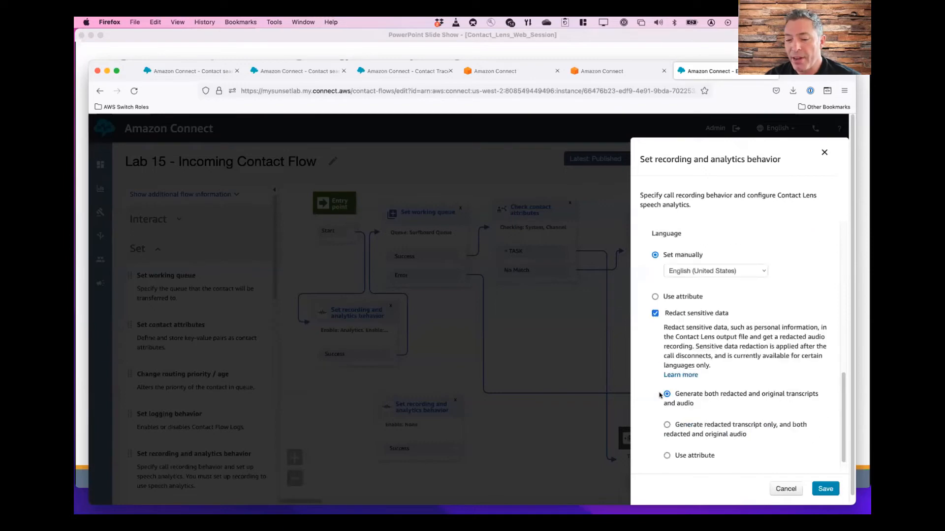
{"action": "scroll", "coordinate": [656, 303], "scroll_direction": "up", "scroll_amount": 4}
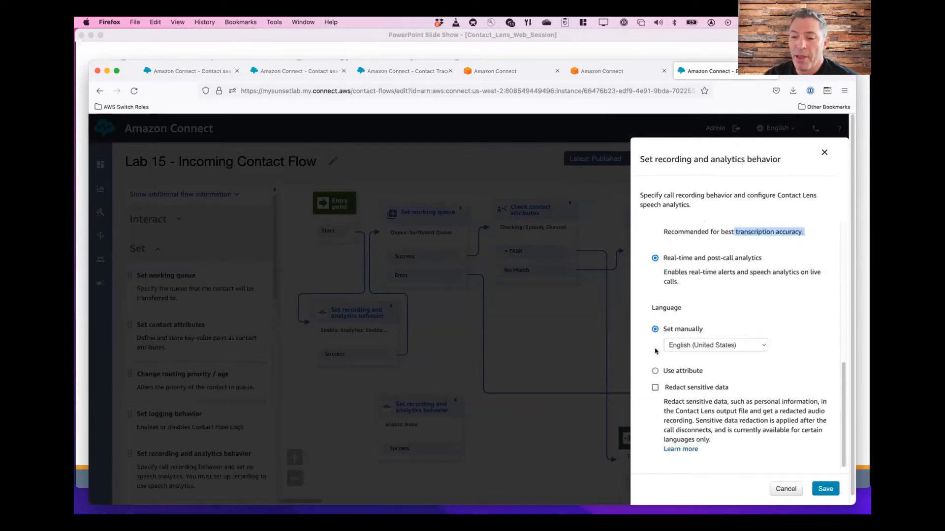
{"action": "scroll", "coordinate": [664, 394], "scroll_direction": "down", "scroll_amount": 1}
{"action": "scroll", "coordinate": [664, 393], "scroll_direction": "down", "scroll_amount": 3}
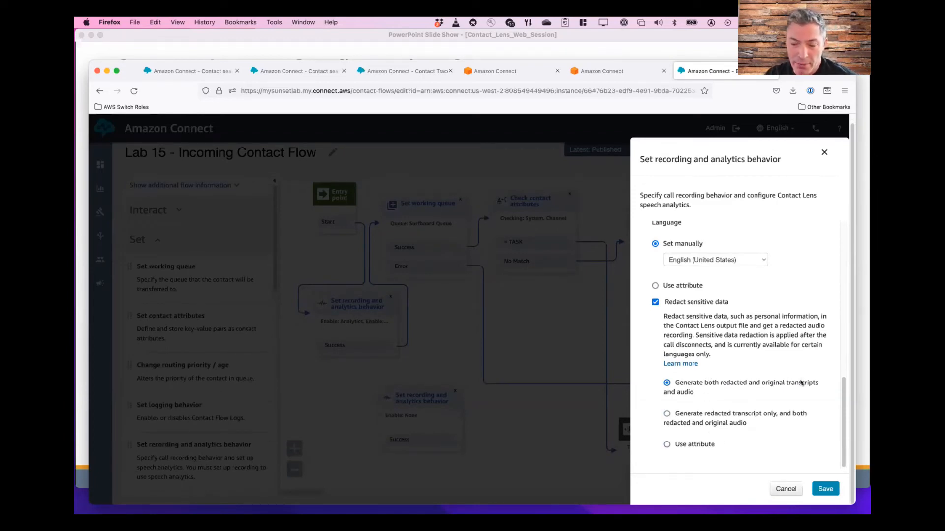
{"action": "left_click", "coordinate": [667, 414]}
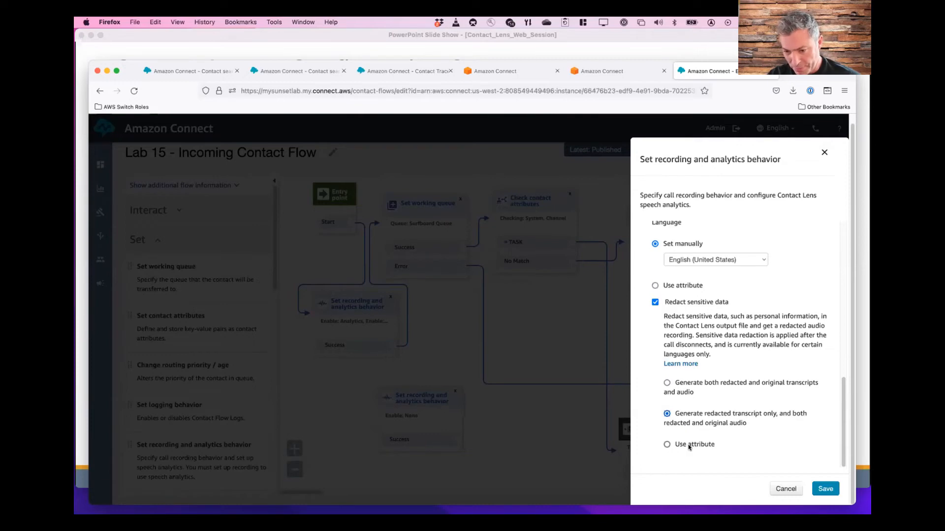
{"action": "left_click", "coordinate": [666, 445]}
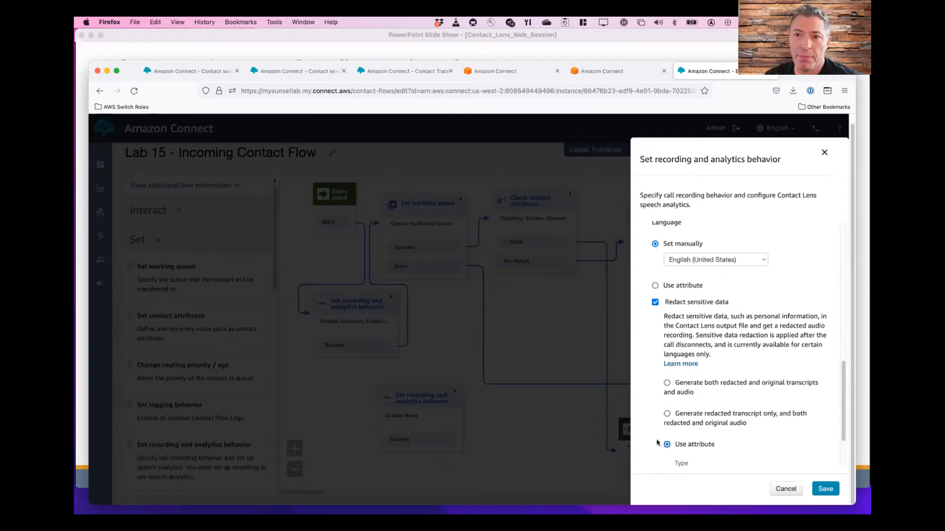
{"action": "left_click", "coordinate": [666, 383]}
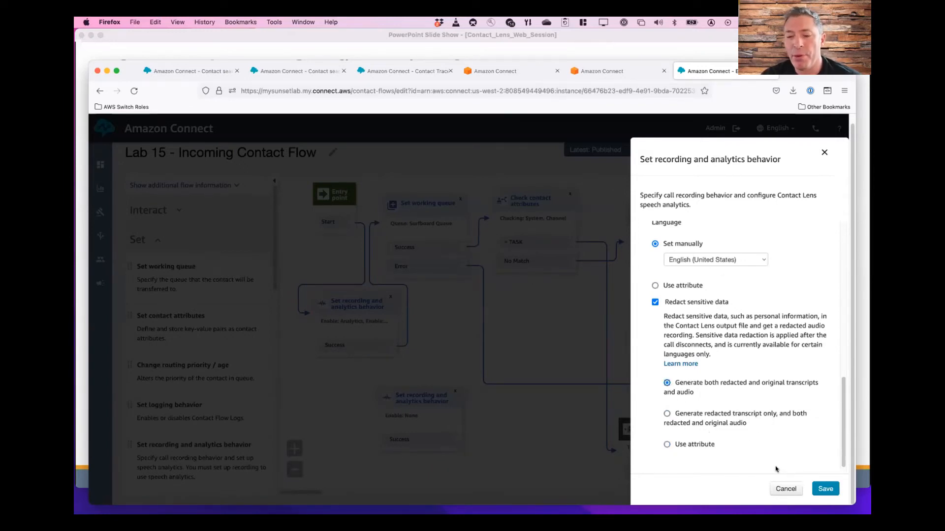
{"action": "left_click", "coordinate": [824, 490]}
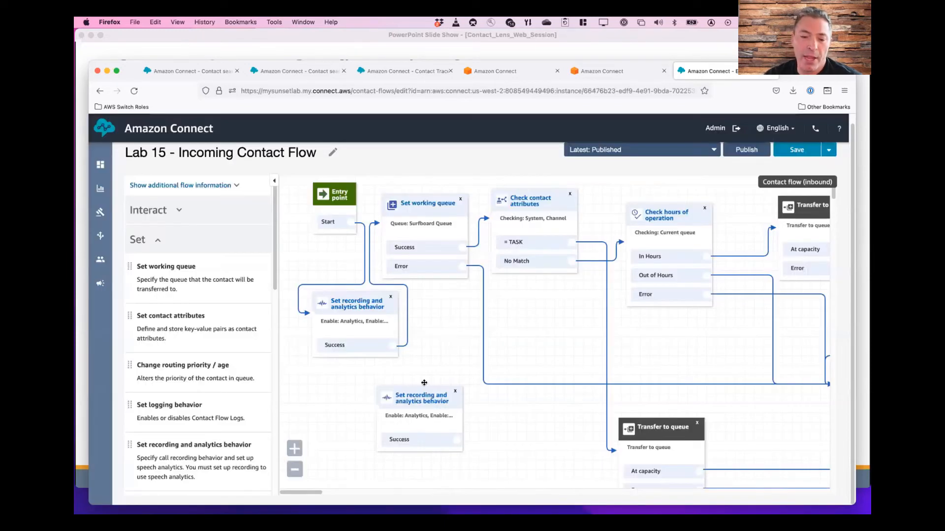
Review the recording, analytics, language and redaction settings of the connected Set recording and analytics behavior block and close them unchanged.
{"action": "left_click", "coordinate": [367, 300]}
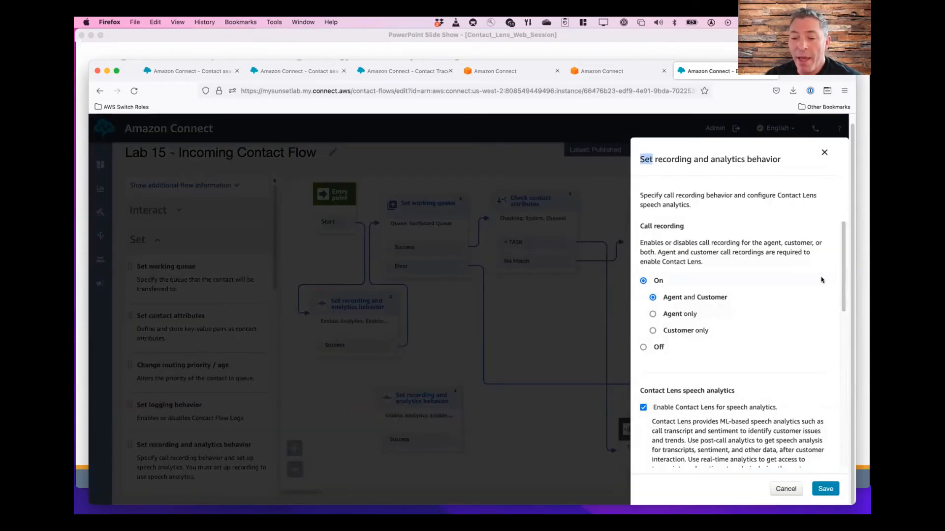
{"action": "scroll", "coordinate": [819, 283], "scroll_direction": "down", "scroll_amount": 5}
{"action": "scroll", "coordinate": [819, 284], "scroll_direction": "down", "scroll_amount": 4}
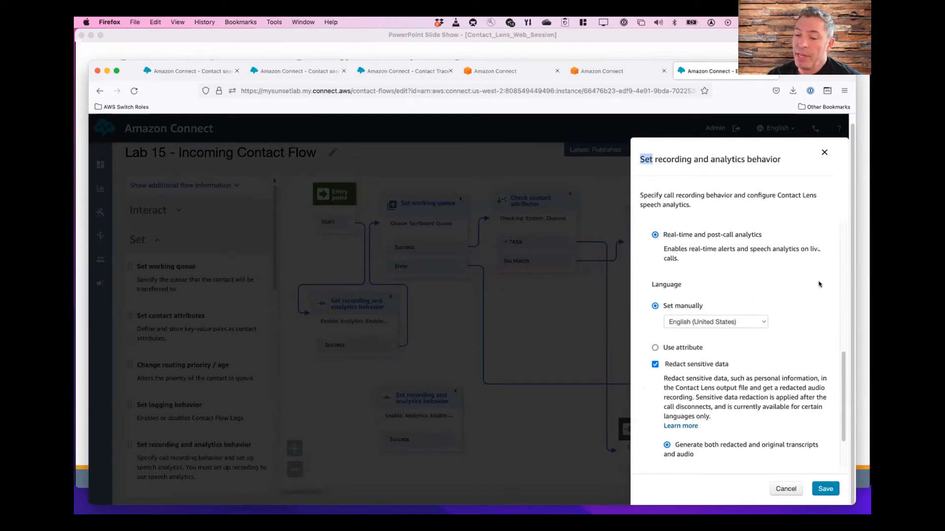
{"action": "scroll", "coordinate": [816, 287], "scroll_direction": "up", "scroll_amount": 8}
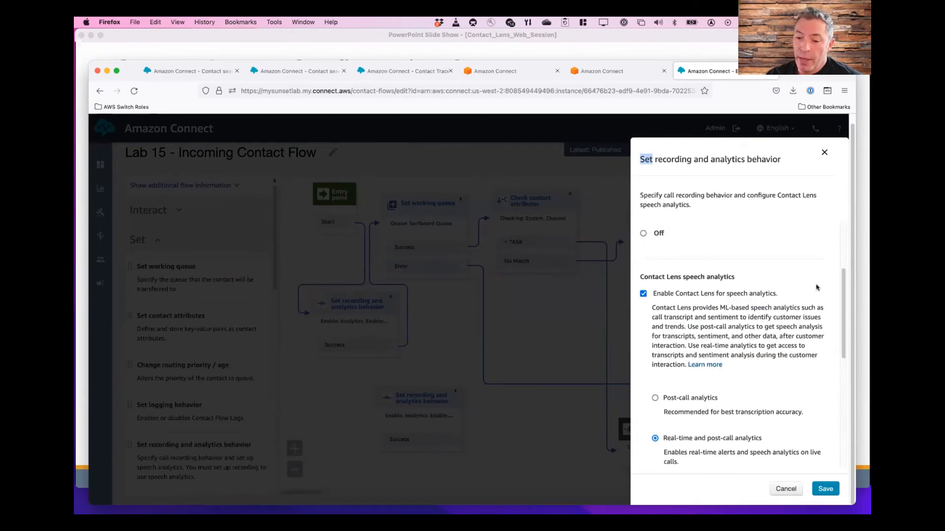
{"action": "left_click", "coordinate": [824, 153]}
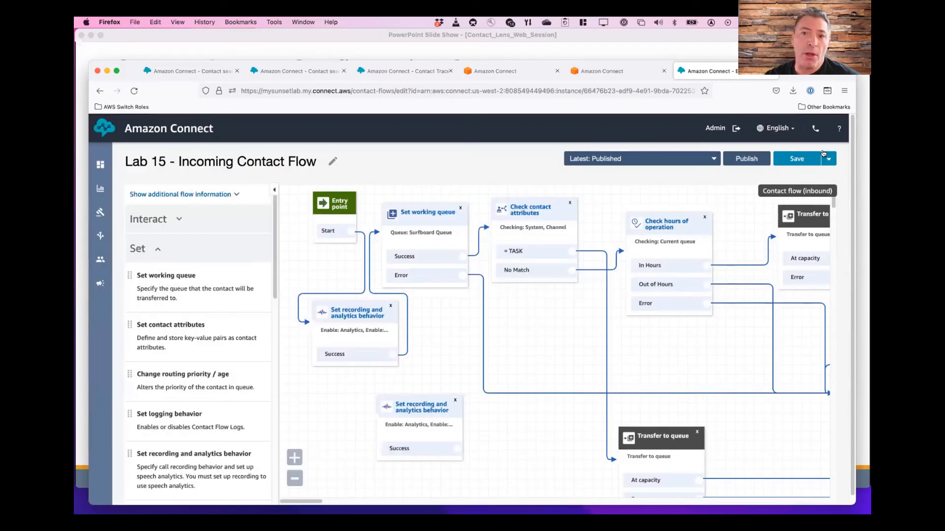
Delete the extra unconnected Set recording and analytics behavior block, switch to the PowerPoint slide show and advance two slides to the redaction slide.
{"action": "left_click", "coordinate": [455, 400]}
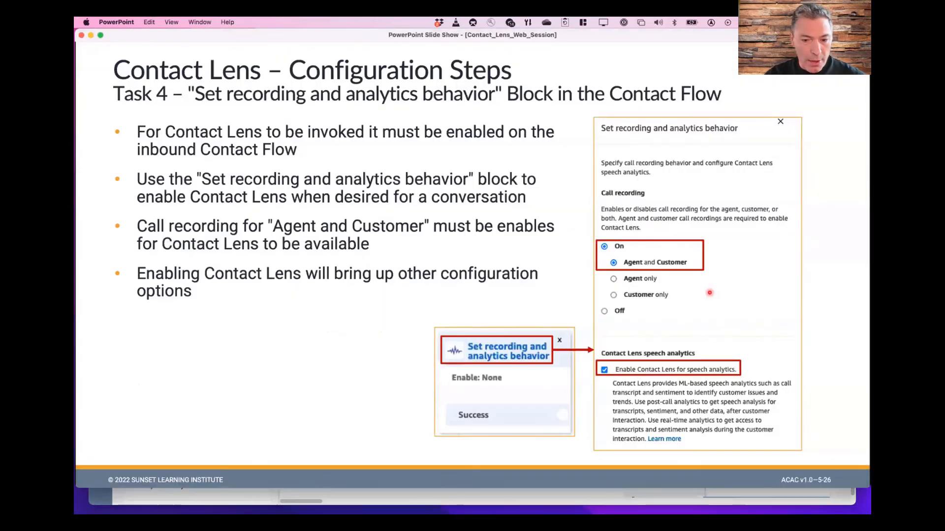
{"action": "left_click", "coordinate": [81, 304]}
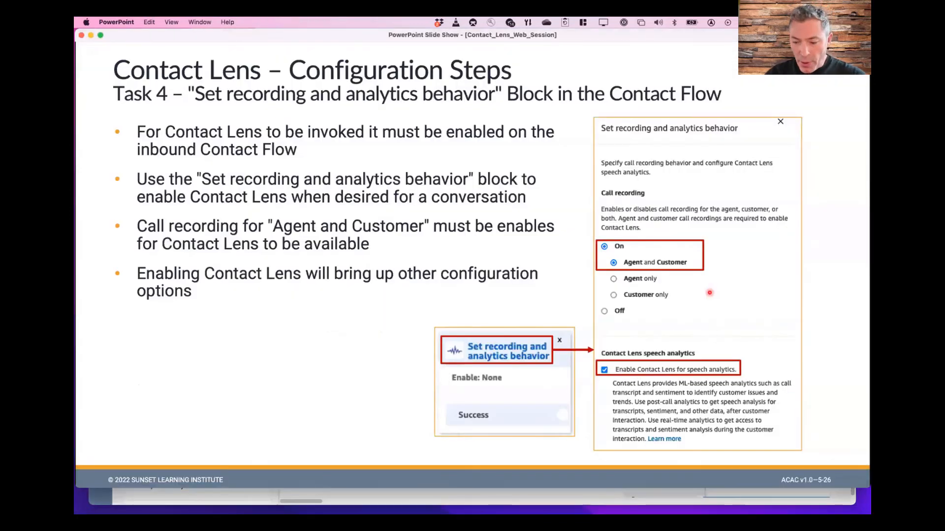
{"action": "key", "text": "Right"}
{"action": "key", "text": "Right"}
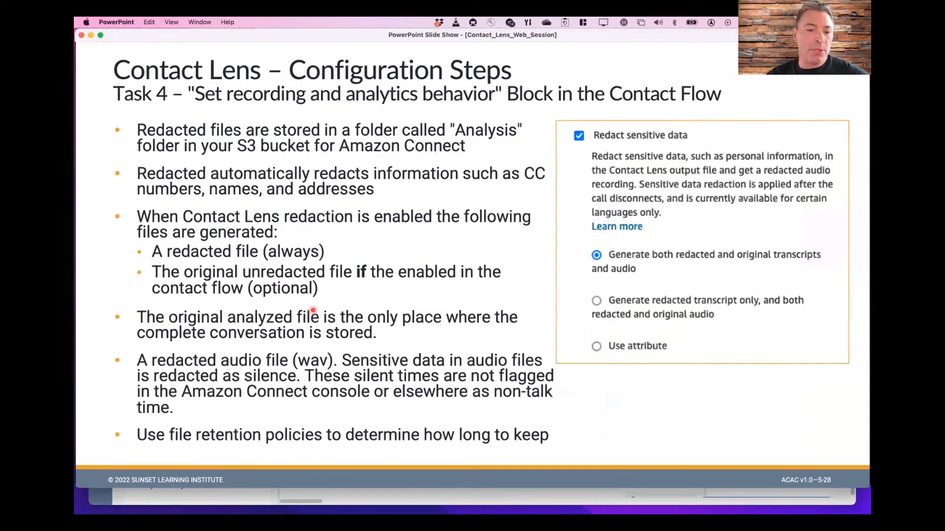
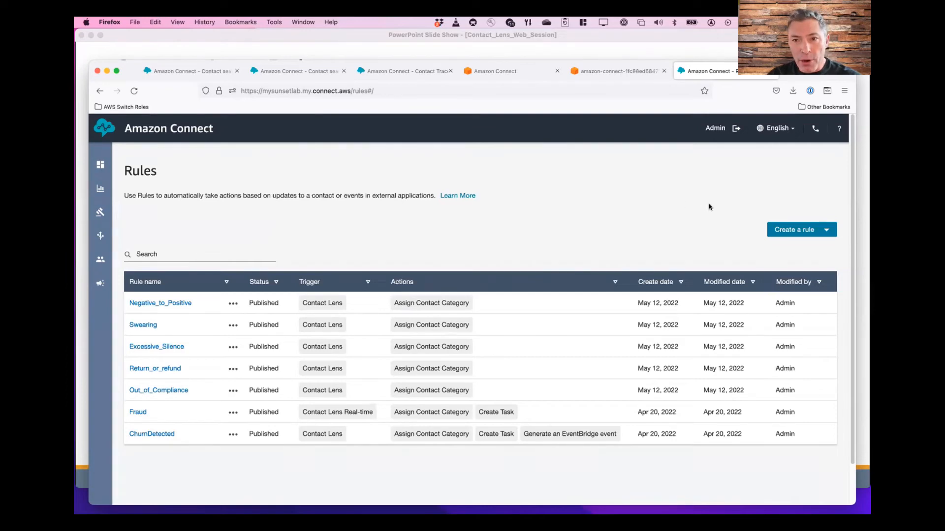
Start a third-party integration rule to examine its trigger options, and return to the rules list without choosing one.
{"action": "left_click", "coordinate": [796, 230]}
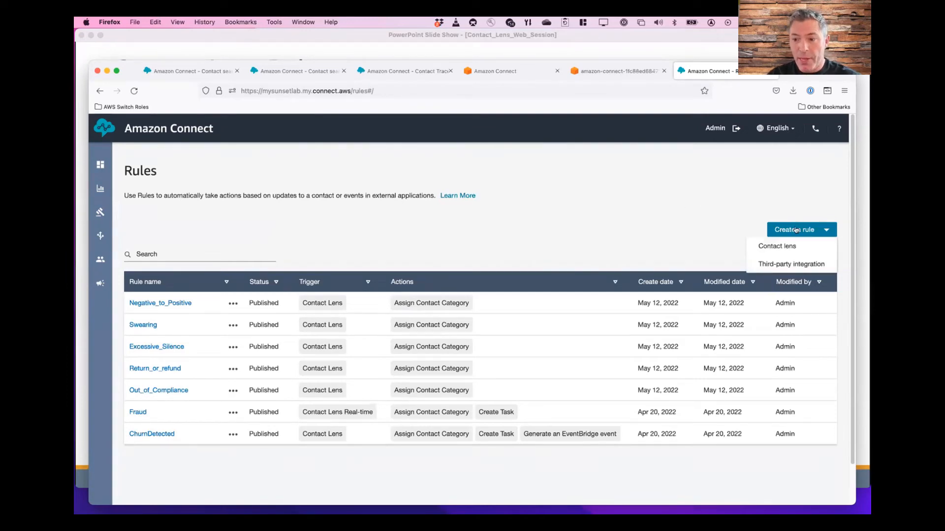
{"action": "left_click", "coordinate": [779, 265]}
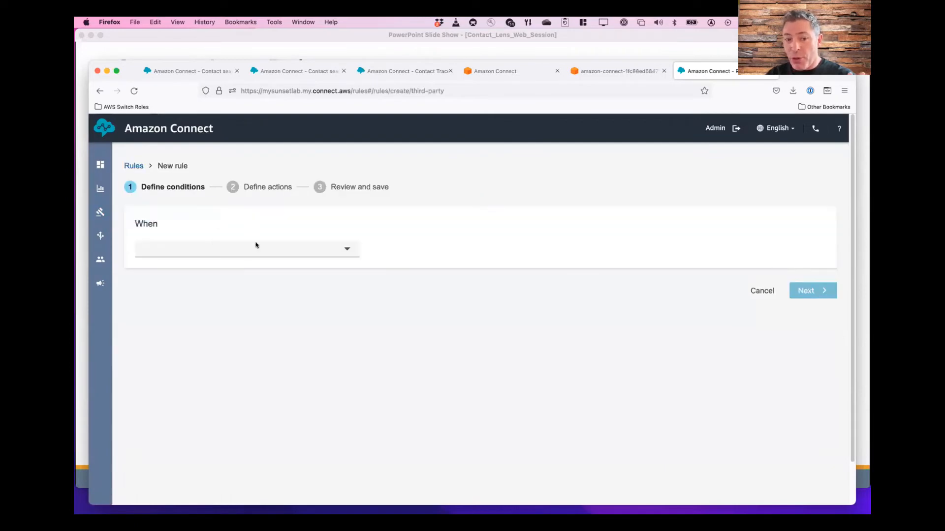
{"action": "left_click", "coordinate": [351, 249]}
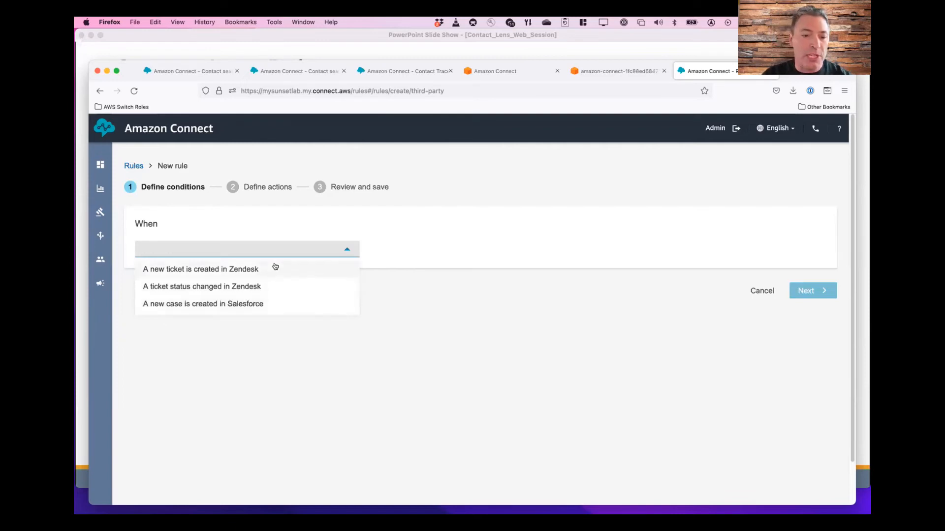
{"action": "left_click", "coordinate": [577, 247]}
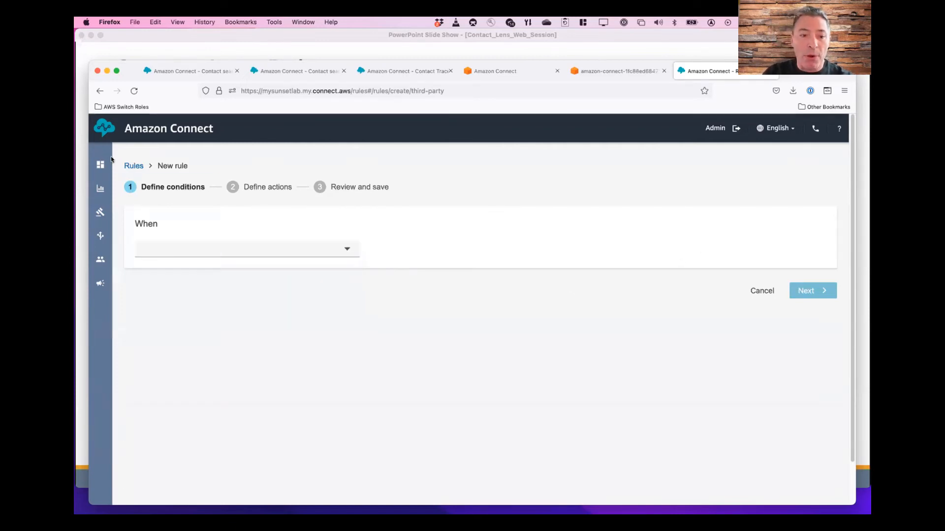
{"action": "left_click", "coordinate": [132, 167]}
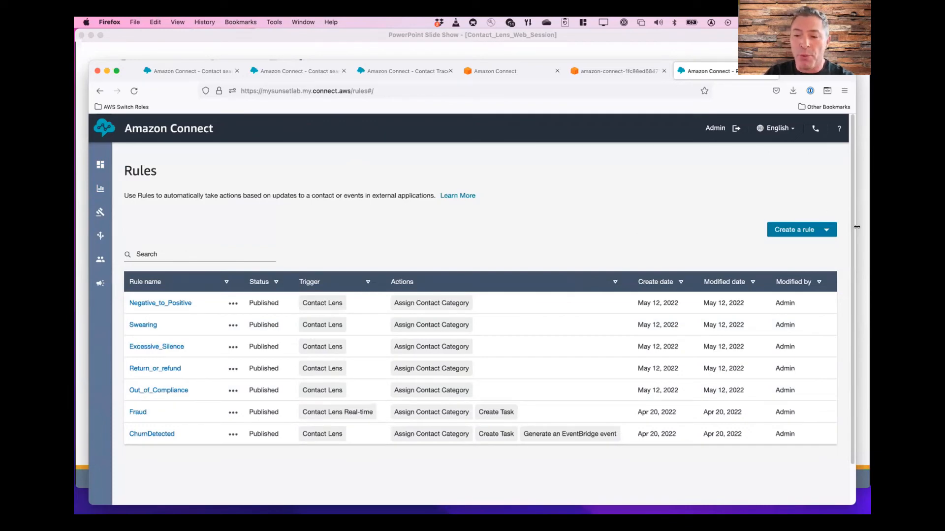
Create a Contact Lens rule triggered when a post-call analysis is available, keeping the requirement that all conditions are met.
{"action": "left_click", "coordinate": [826, 229]}
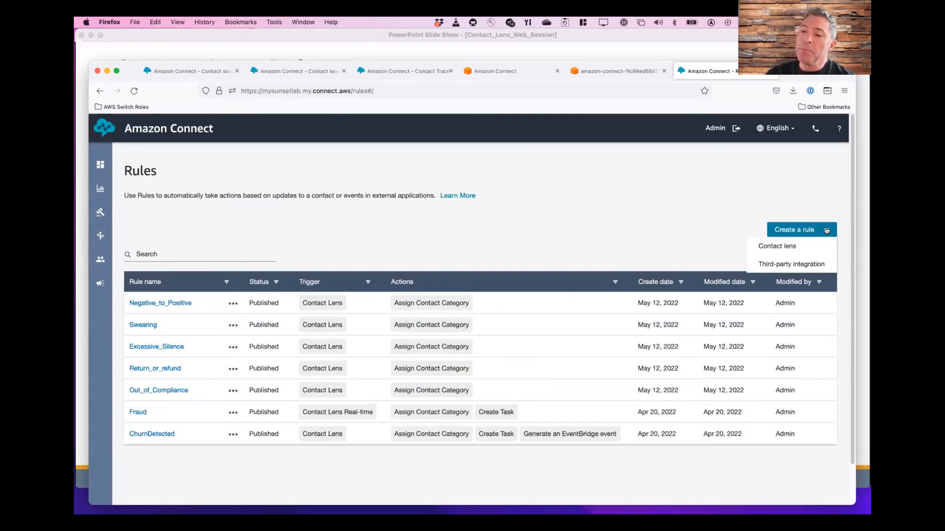
{"action": "left_click", "coordinate": [783, 246]}
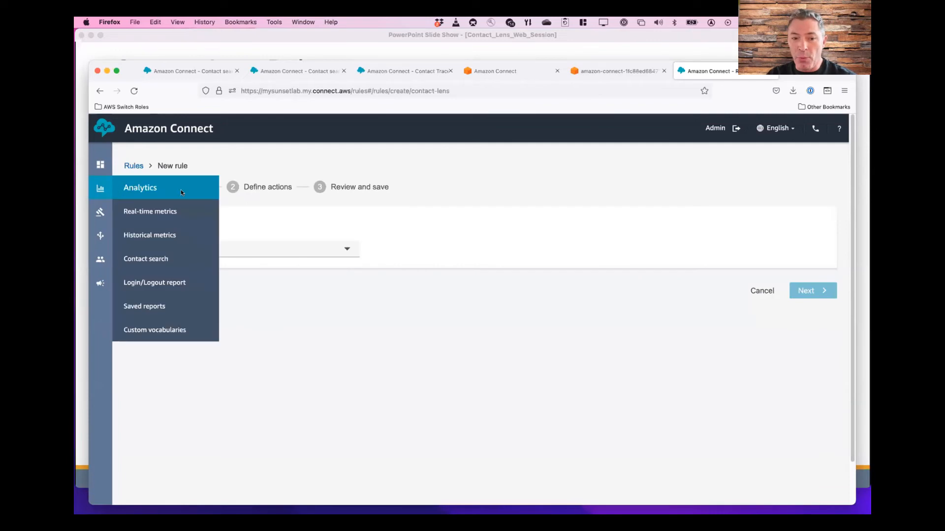
{"action": "left_click", "coordinate": [346, 248]}
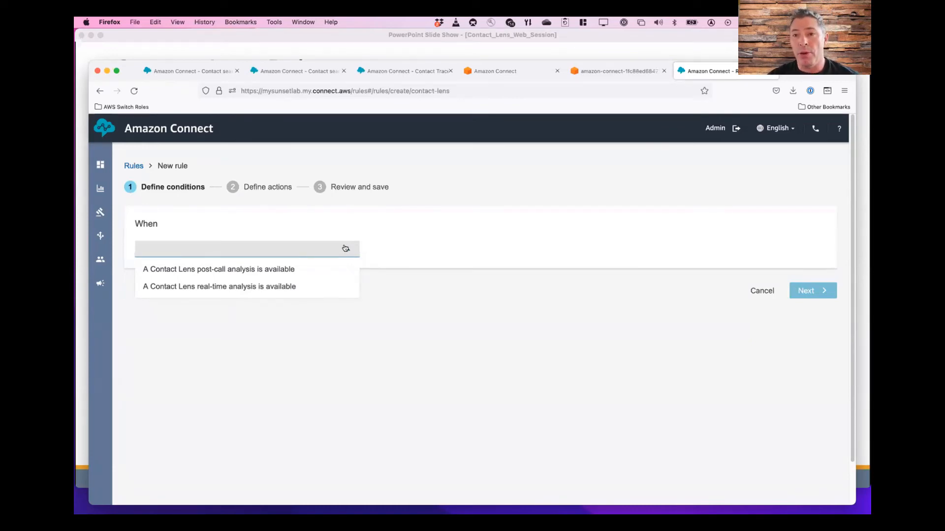
{"action": "left_click", "coordinate": [224, 272]}
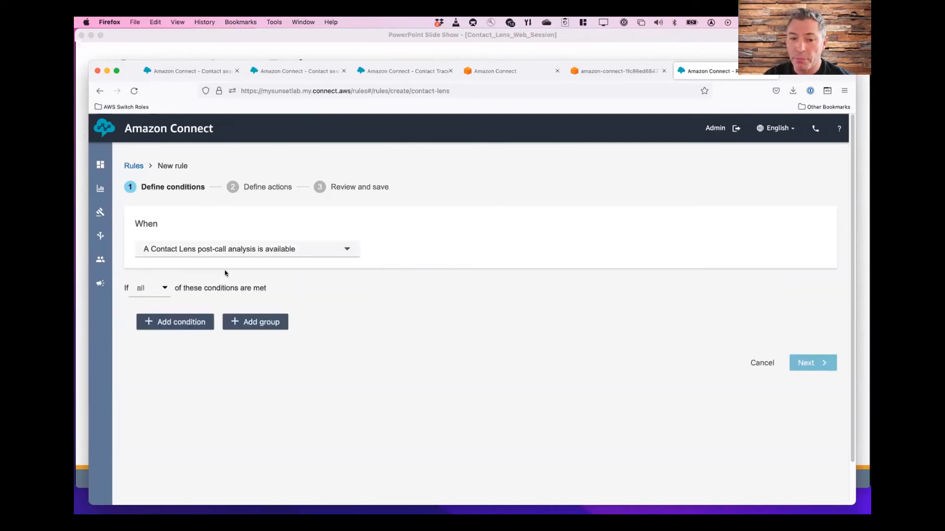
{"action": "left_click", "coordinate": [164, 288]}
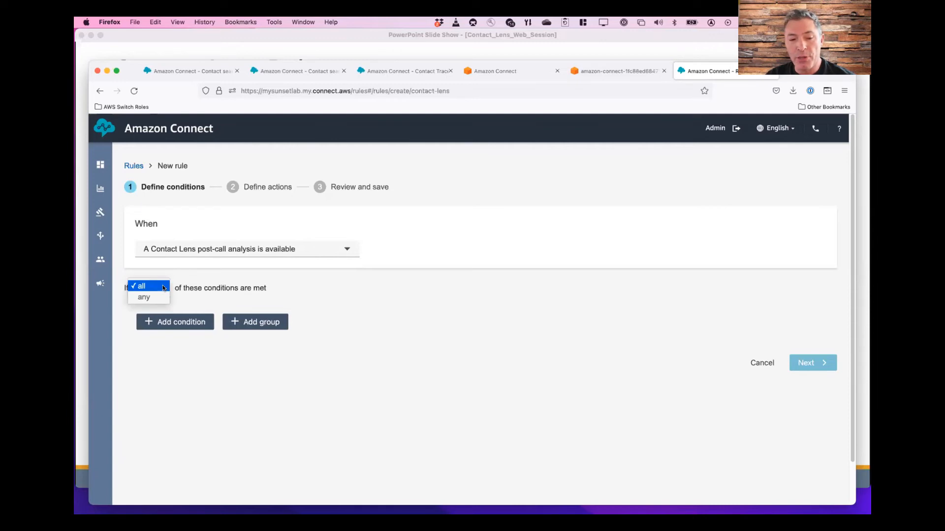
{"action": "left_click", "coordinate": [366, 290]}
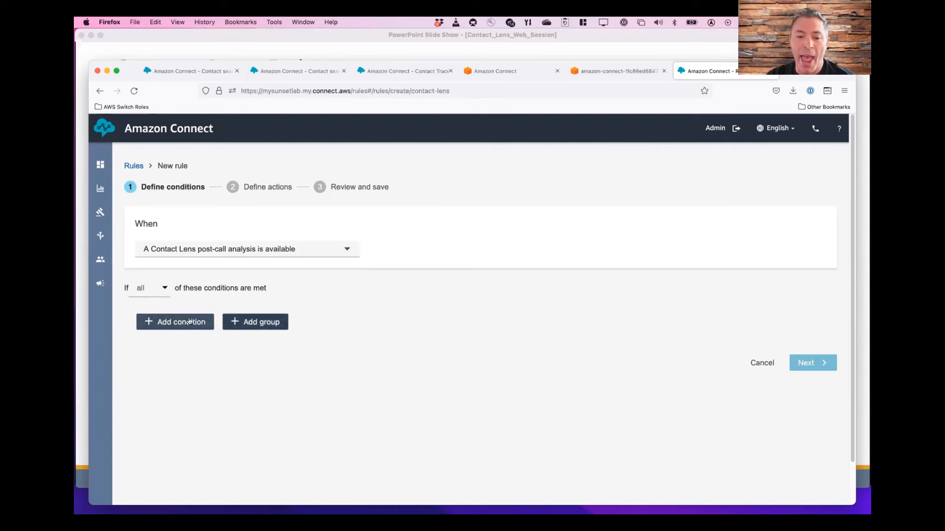
Add a Words or phrases - Exact match condition and set its logic to were not mentioned.
{"action": "left_click", "coordinate": [175, 324]}
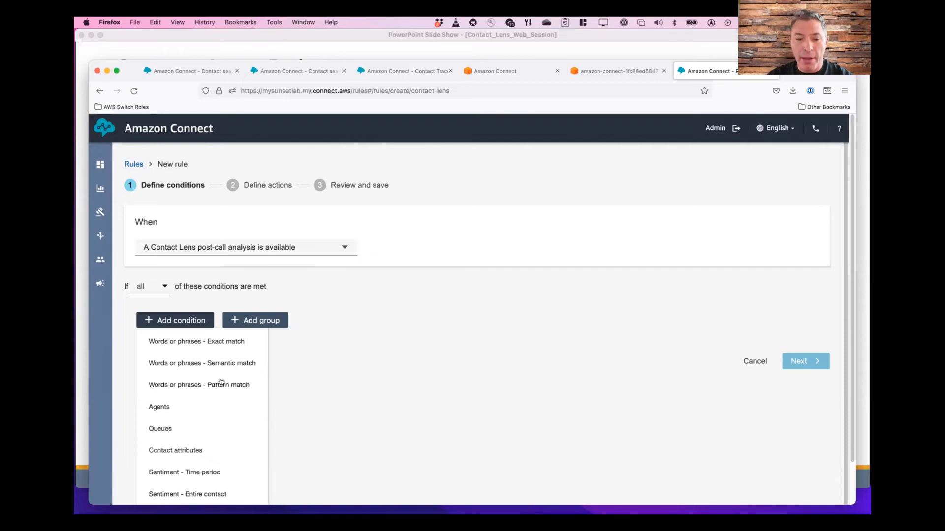
{"action": "left_click", "coordinate": [215, 342]}
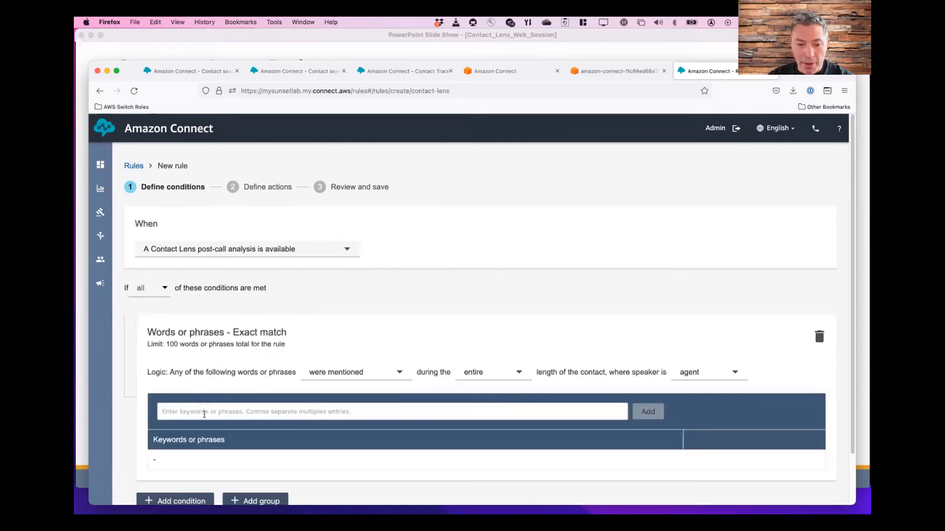
{"action": "left_click", "coordinate": [205, 412]}
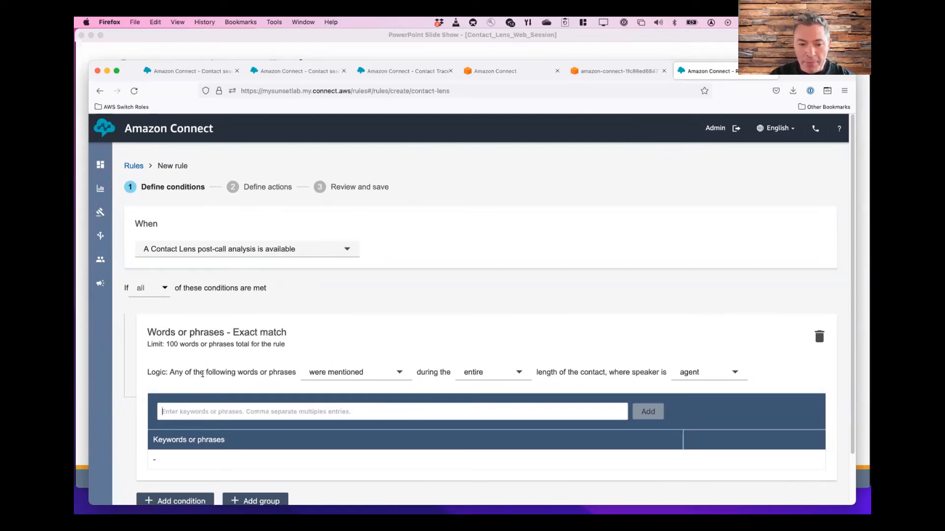
{"action": "left_click", "coordinate": [363, 374]}
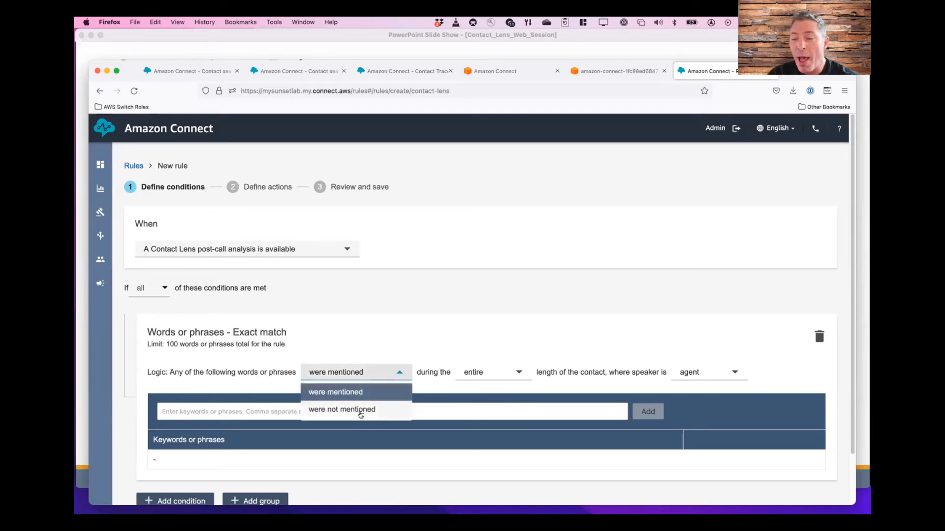
{"action": "left_click", "coordinate": [360, 411]}
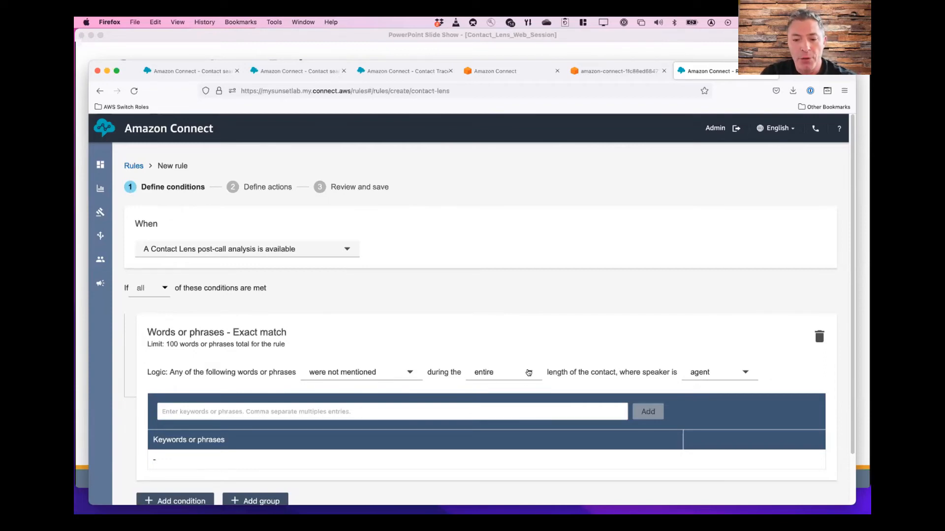
Limit the exact match condition to the first 15 seconds of the contact, with agent as the speaker.
{"action": "left_click", "coordinate": [528, 373]}
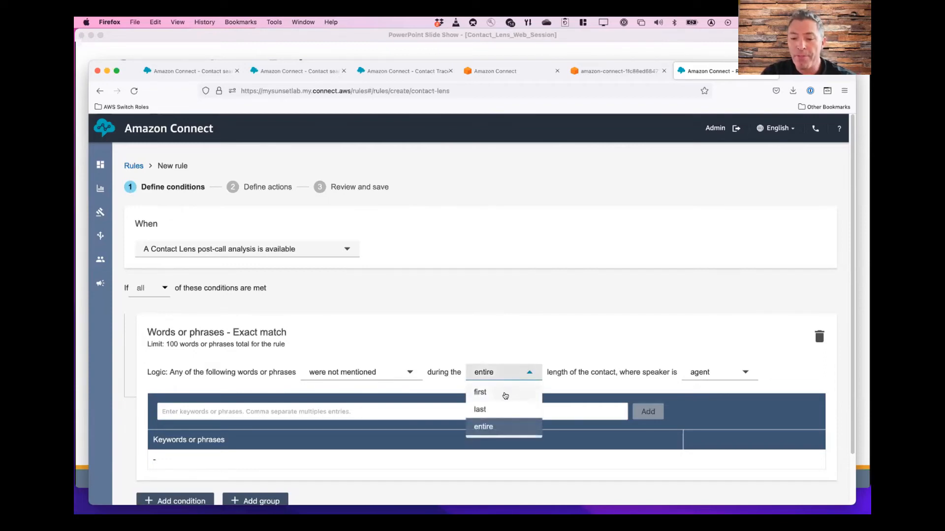
{"action": "left_click", "coordinate": [505, 393]}
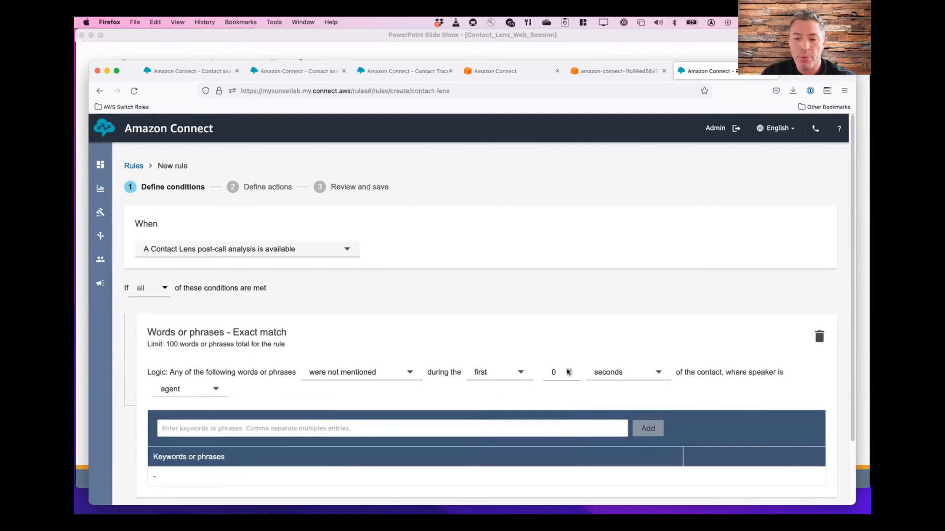
{"action": "left_click", "coordinate": [567, 369]}
{"action": "left_click", "coordinate": [569, 371]}
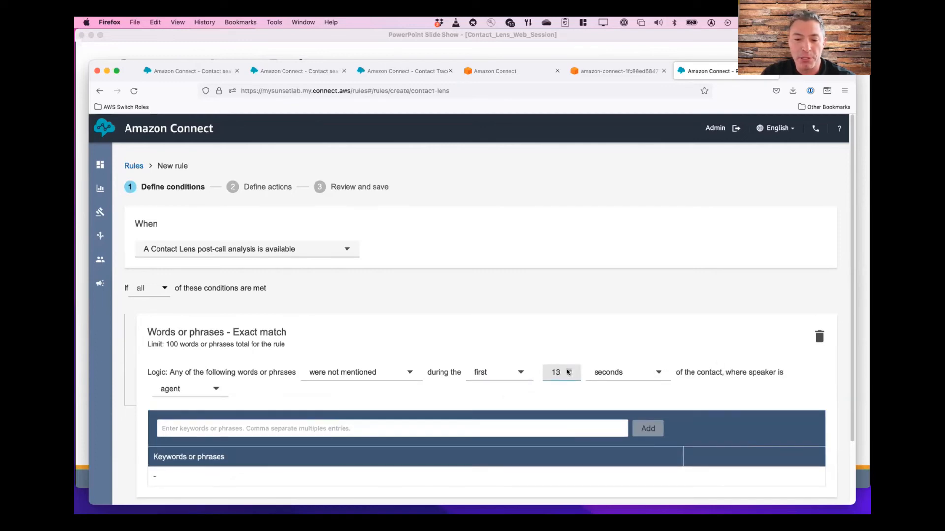
{"action": "left_click", "coordinate": [568, 374]}
{"action": "left_click", "coordinate": [568, 374]}
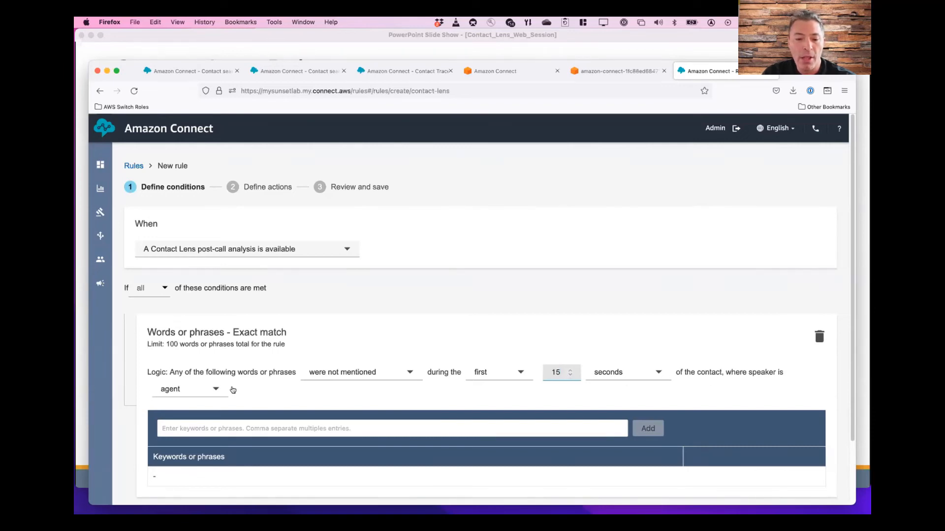
{"action": "left_click", "coordinate": [216, 390]}
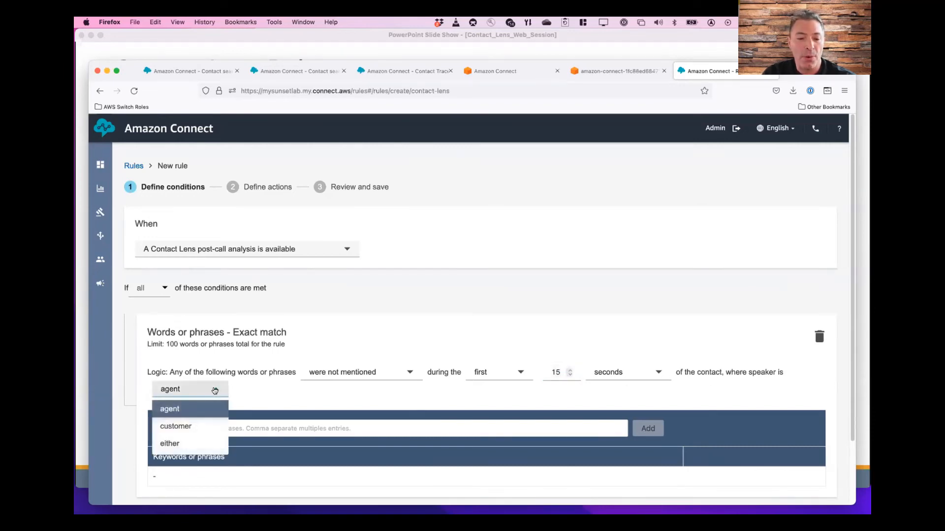
{"action": "left_click", "coordinate": [181, 409]}
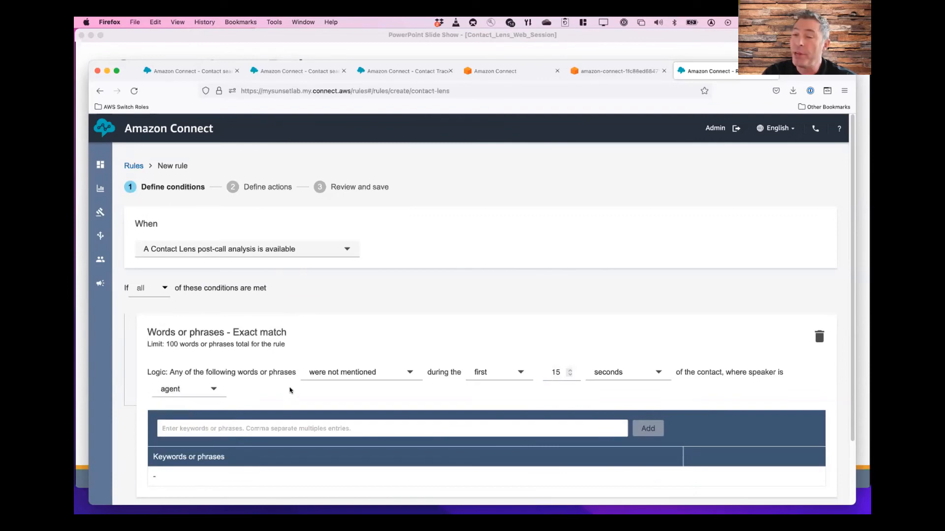
Enter the comma-separated phrases "Your call will be recorded for quality assurance purposes, Hello my name is" for the exact match condition.
{"action": "left_click", "coordinate": [229, 425]}
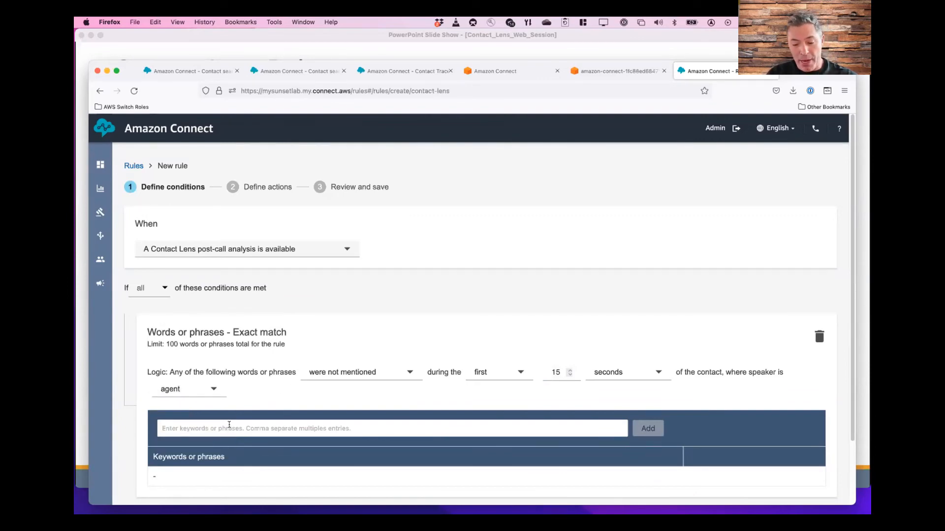
{"action": "type", "text": "Your "}
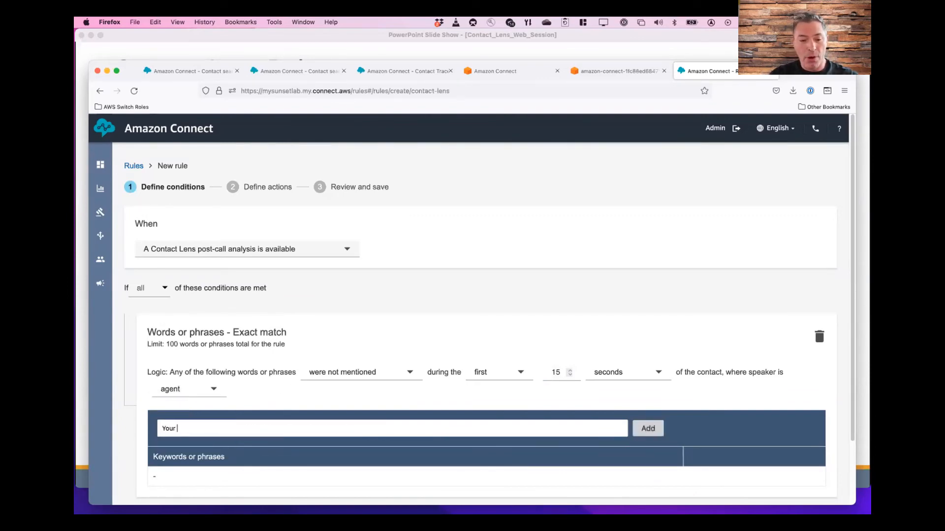
{"action": "type", "text": "call may be"}
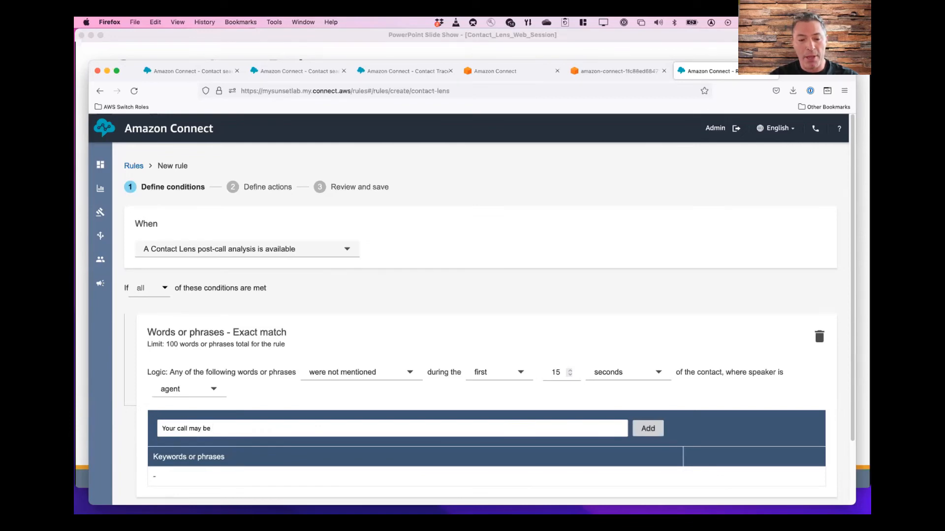
{"action": "key", "text": "BackSpace"}
{"action": "key", "text": "BackSpace"}
{"action": "key", "text": "BackSpace"}
{"action": "key", "text": "BackSpace"}
{"action": "key", "text": "BackSpace"}
{"action": "key", "text": "BackSpace"}
{"action": "type", "text": "wi"}
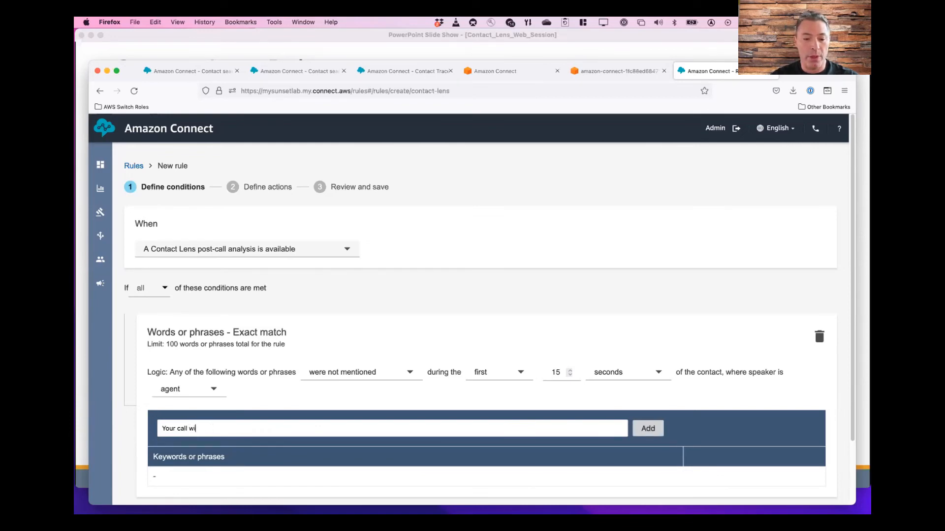
{"action": "type", "text": "ll be re"}
{"action": "type", "text": "corded for"}
{"action": "type", "text": " qui"}
{"action": "type", "text": "lity a"}
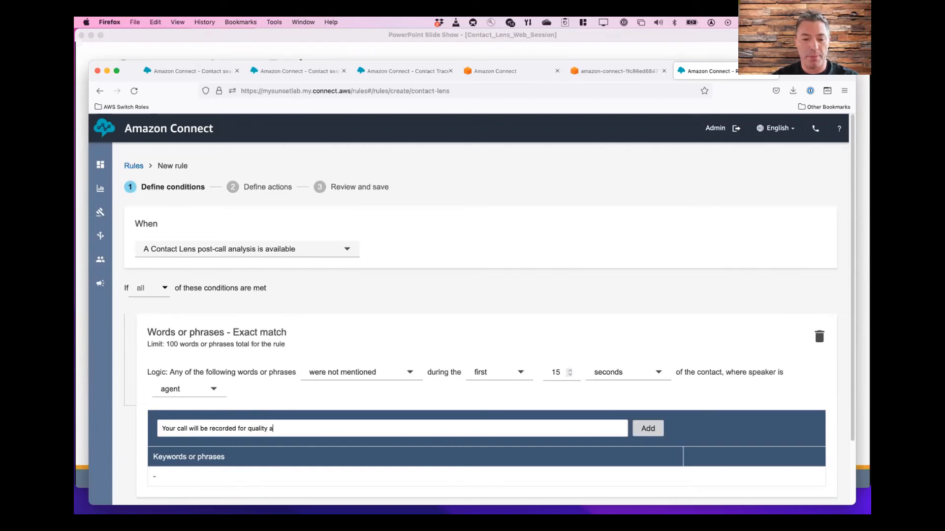
{"action": "type", "text": "ssurance p"}
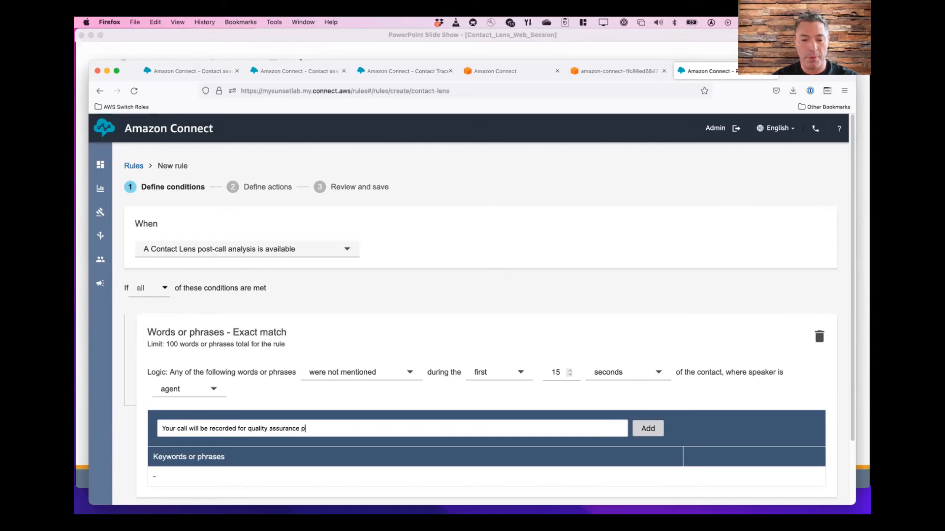
{"action": "type", "text": "urposes,"}
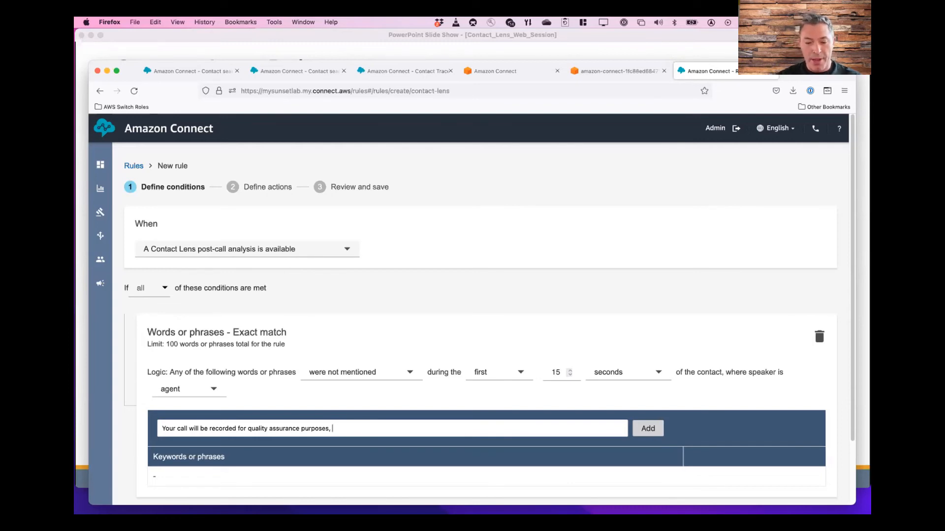
{"action": "type", "text": " Hello my name is"}
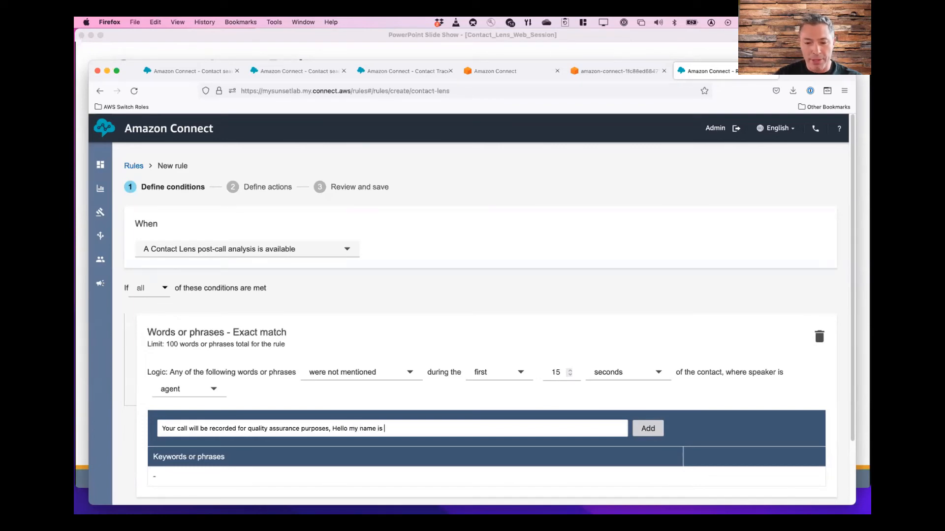
Extend the condition's time period to the first 20 seconds and add the entered phrases to its keyword list.
{"action": "left_click", "coordinate": [569, 370]}
{"action": "left_click", "coordinate": [569, 370]}
{"action": "left_click", "coordinate": [569, 370]}
{"action": "left_click_drag", "start_coordinate": [388, 426], "coordinate": [330, 428]}
{"action": "left_click", "coordinate": [648, 428]}
{"action": "scroll", "coordinate": [549, 438], "scroll_direction": "down", "scroll_amount": 3}
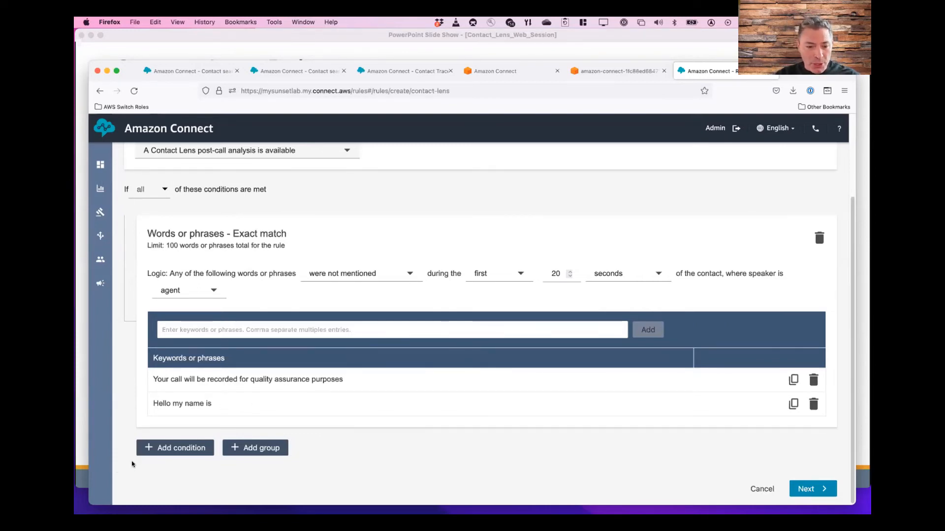
Review the condition types available for a second condition and close the list without choosing one.
{"action": "left_click", "coordinate": [187, 448]}
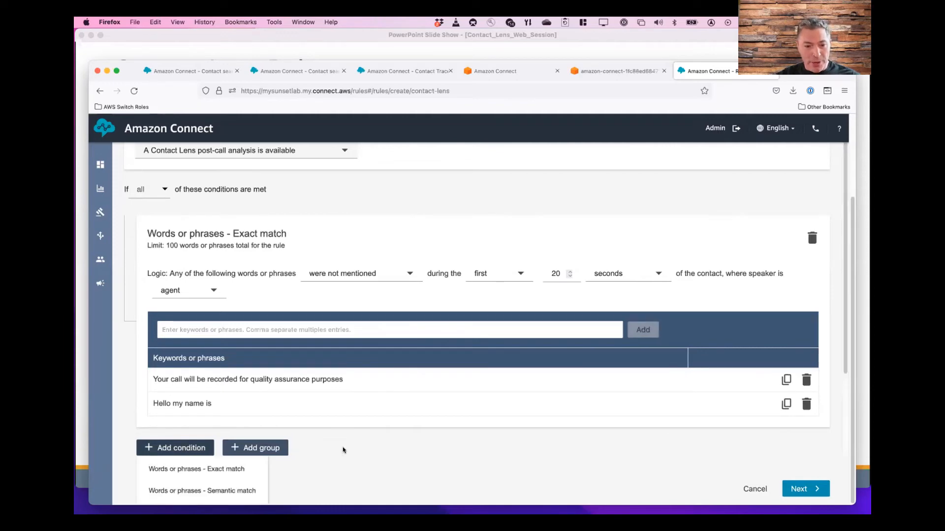
{"action": "scroll", "coordinate": [344, 449], "scroll_direction": "down", "scroll_amount": 3}
{"action": "scroll", "coordinate": [344, 448], "scroll_direction": "down", "scroll_amount": 2}
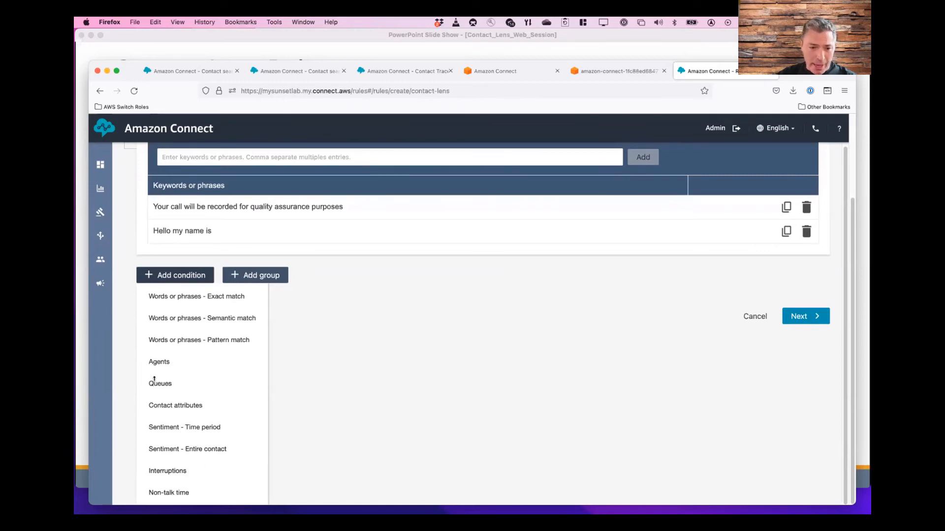
{"action": "left_click", "coordinate": [413, 404]}
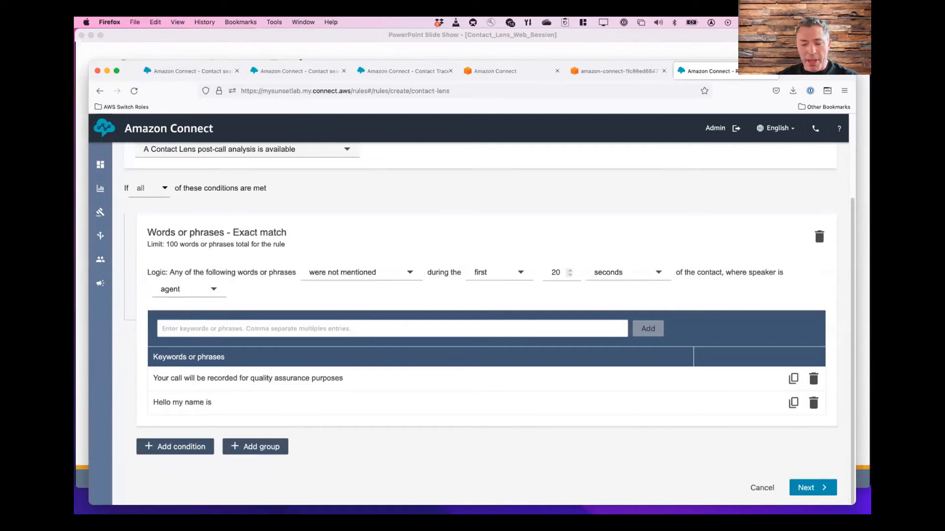
Proceed to defining the rule's actions and name the assigned contact category Bad_Greeting.
{"action": "left_click", "coordinate": [813, 494]}
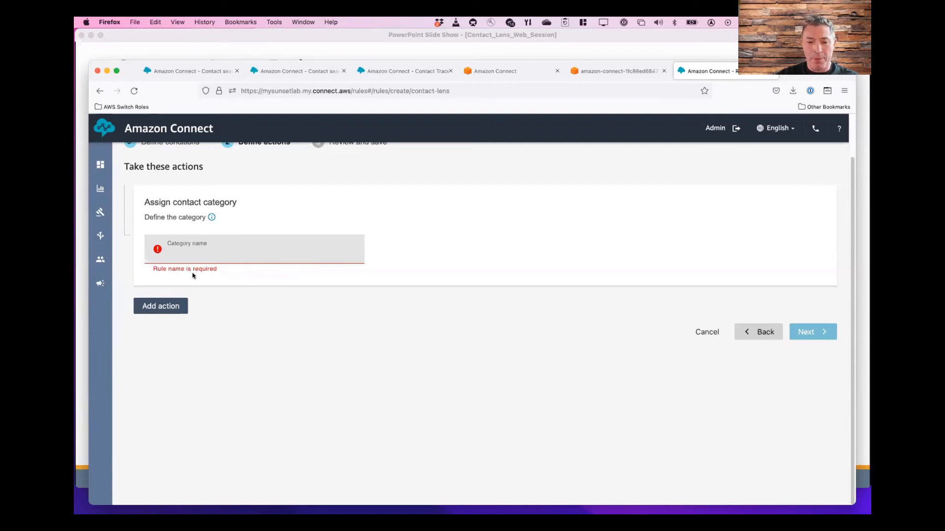
{"action": "type", "text": "Bad_Gr"}
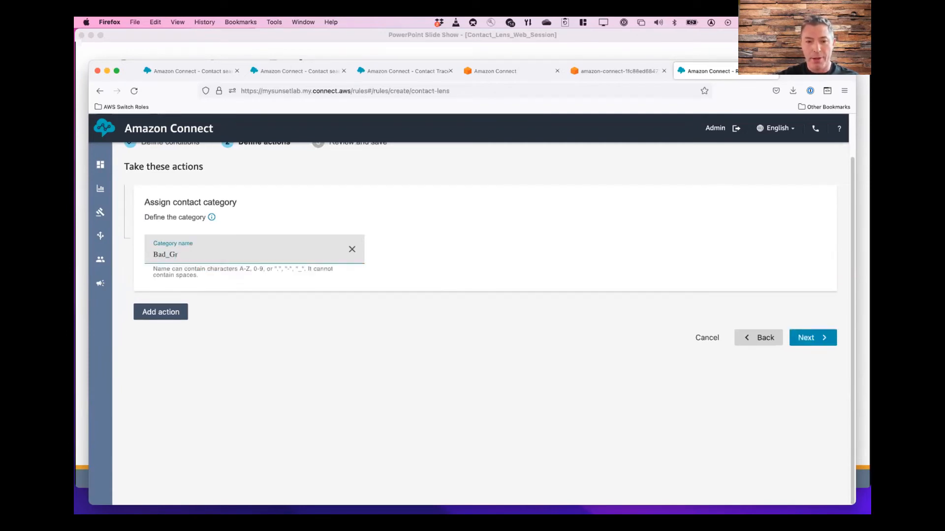
{"action": "type", "text": "ting"}
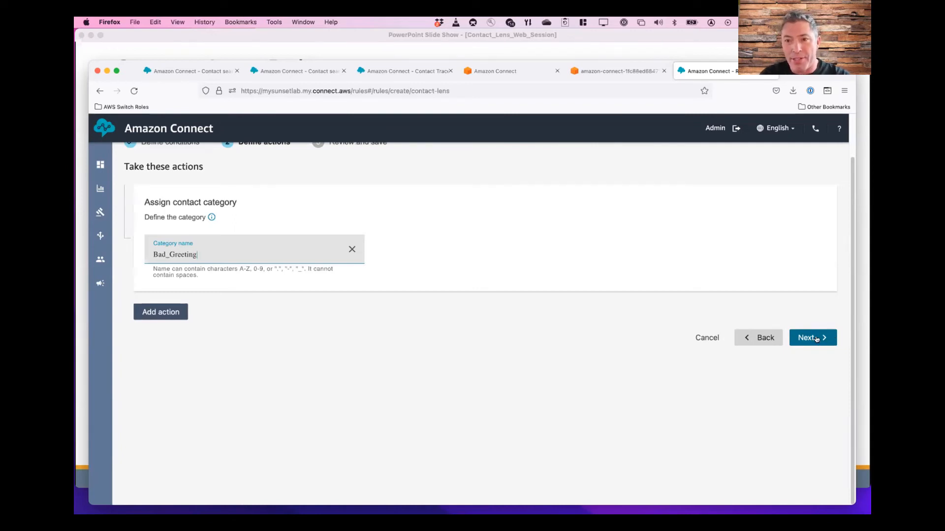
Add a Create Task action to the Bad_Greeting rule and route the task through the Tech Talk Demo contact flow.
{"action": "left_click", "coordinate": [167, 313]}
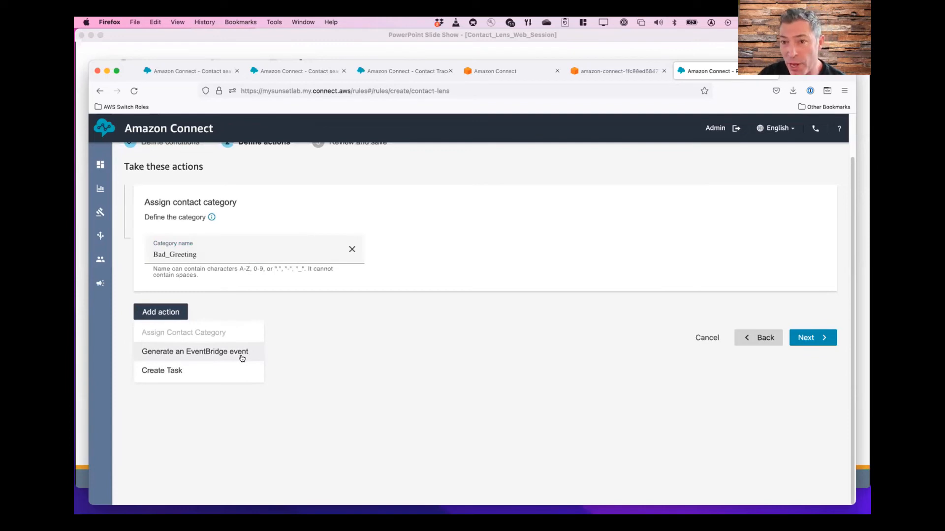
{"action": "left_click", "coordinate": [172, 373]}
{"action": "scroll", "coordinate": [420, 367], "scroll_direction": "down", "scroll_amount": 2}
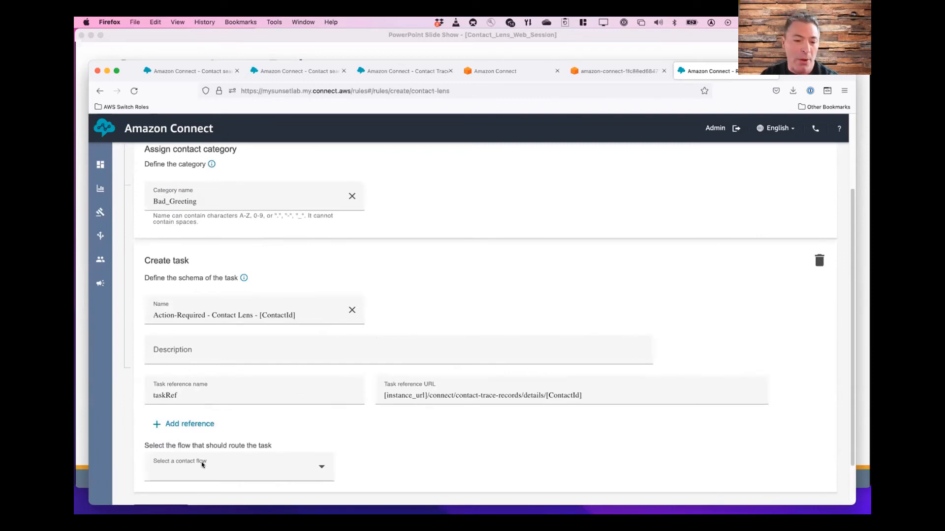
{"action": "left_click", "coordinate": [321, 472]}
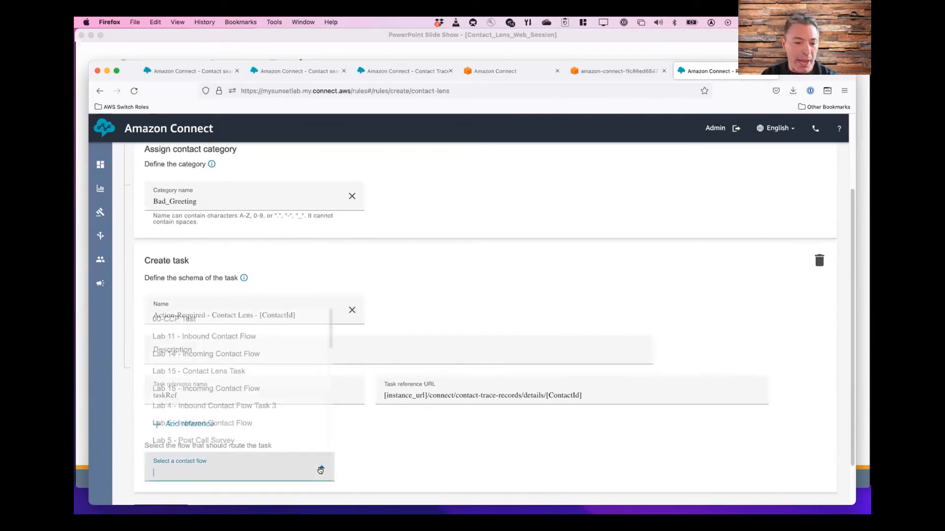
{"action": "scroll", "coordinate": [240, 403], "scroll_direction": "down", "scroll_amount": 5}
{"action": "scroll", "coordinate": [240, 403], "scroll_direction": "down", "scroll_amount": 3}
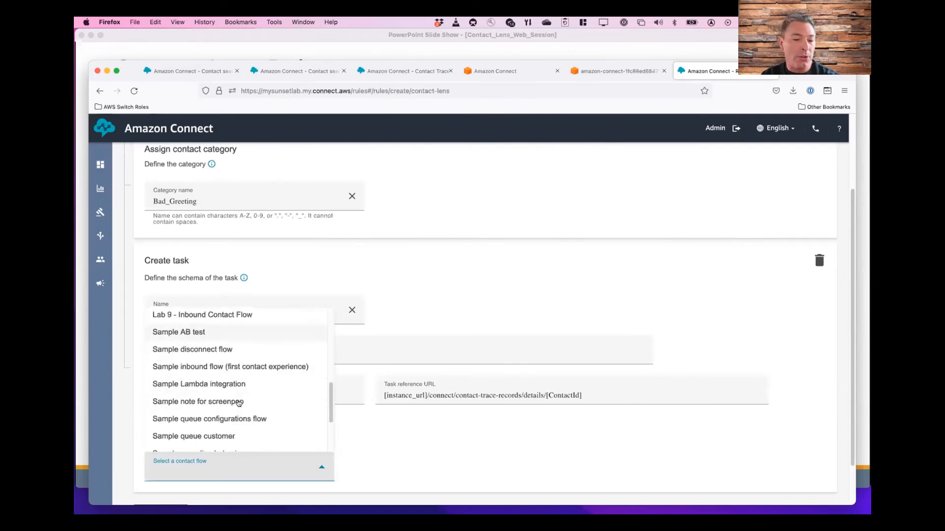
{"action": "scroll", "coordinate": [236, 403], "scroll_direction": "down", "scroll_amount": 4}
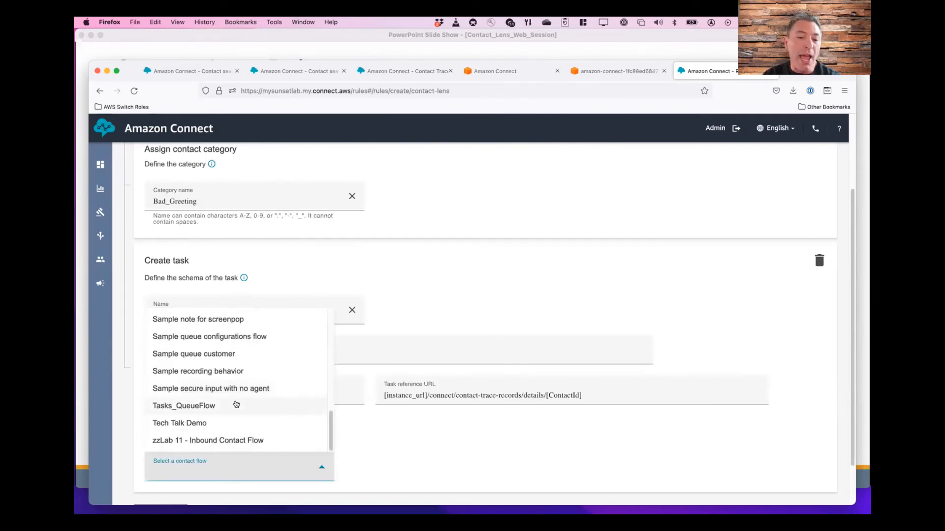
{"action": "scroll", "coordinate": [236, 404], "scroll_direction": "down", "scroll_amount": 2}
{"action": "left_click", "coordinate": [207, 382]}
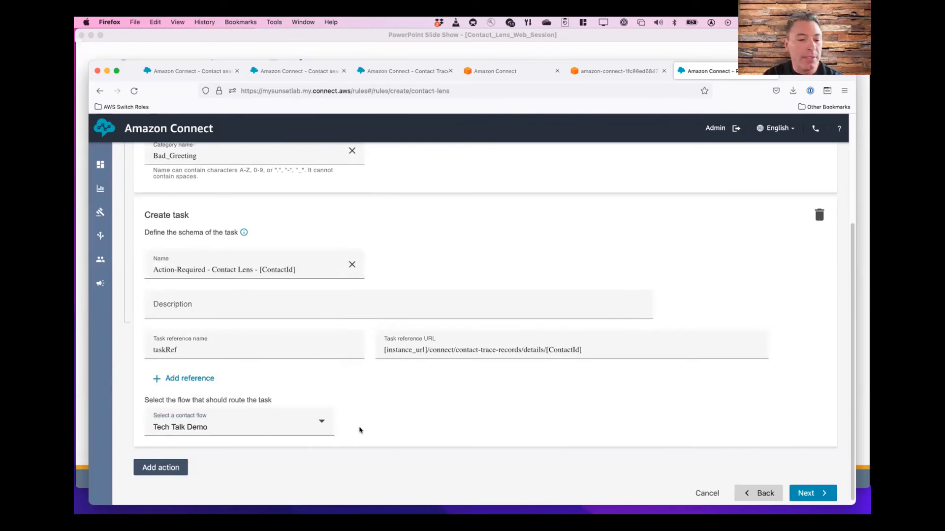
Remove the Create Task action, and save and publish the Bad_Greeting rule with only its contact category action.
{"action": "scroll", "coordinate": [320, 402], "scroll_direction": "up", "scroll_amount": 1}
{"action": "scroll", "coordinate": [856, 312], "scroll_direction": "up", "scroll_amount": 3}
{"action": "left_click", "coordinate": [819, 320]}
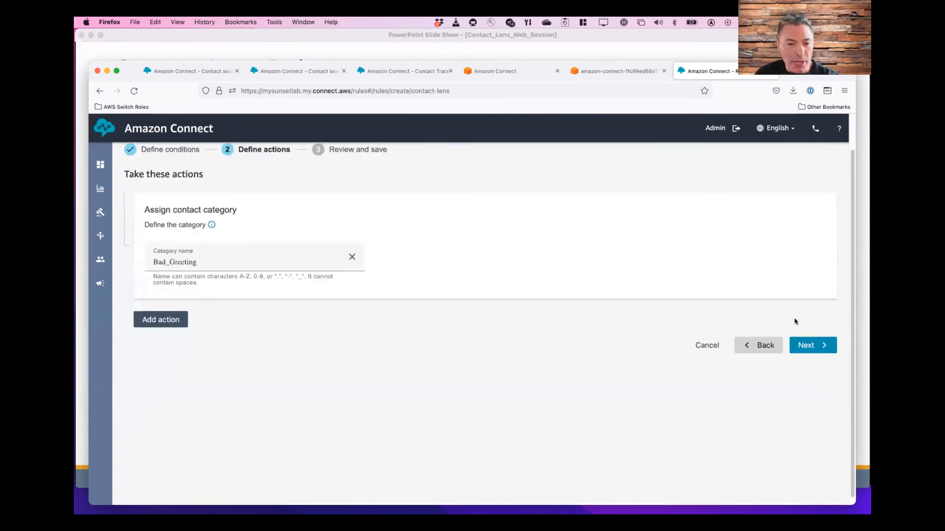
{"action": "left_click", "coordinate": [810, 347]}
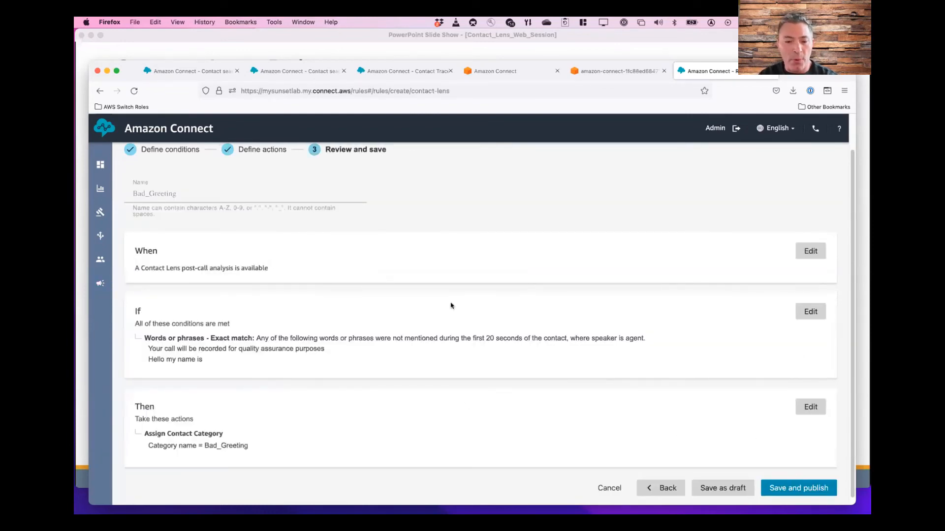
{"action": "left_click", "coordinate": [817, 495]}
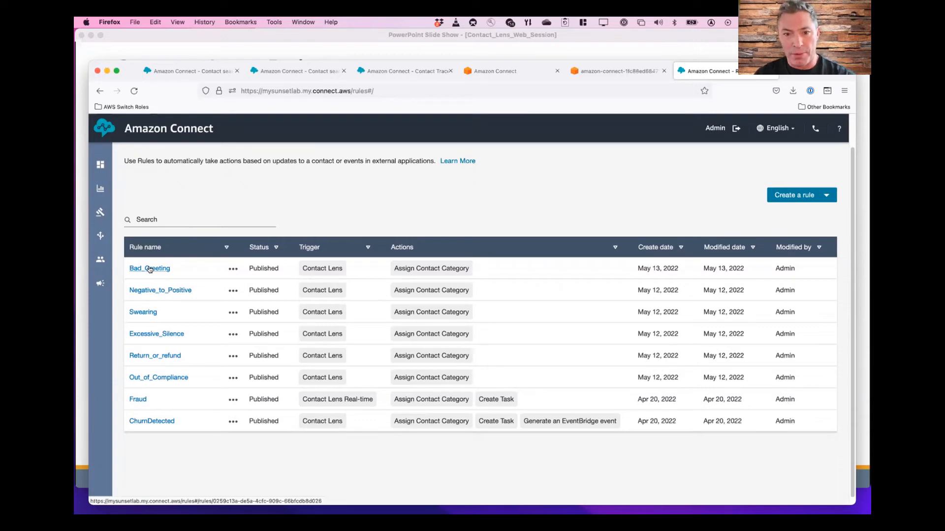
Delete the Bad_Greeting rule from the published rules.
{"action": "left_click", "coordinate": [231, 269]}
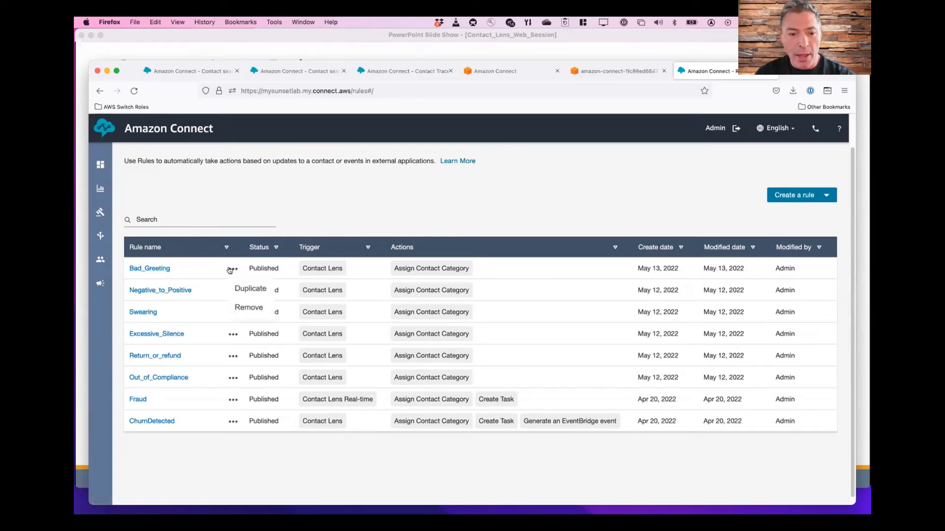
{"action": "left_click", "coordinate": [245, 310]}
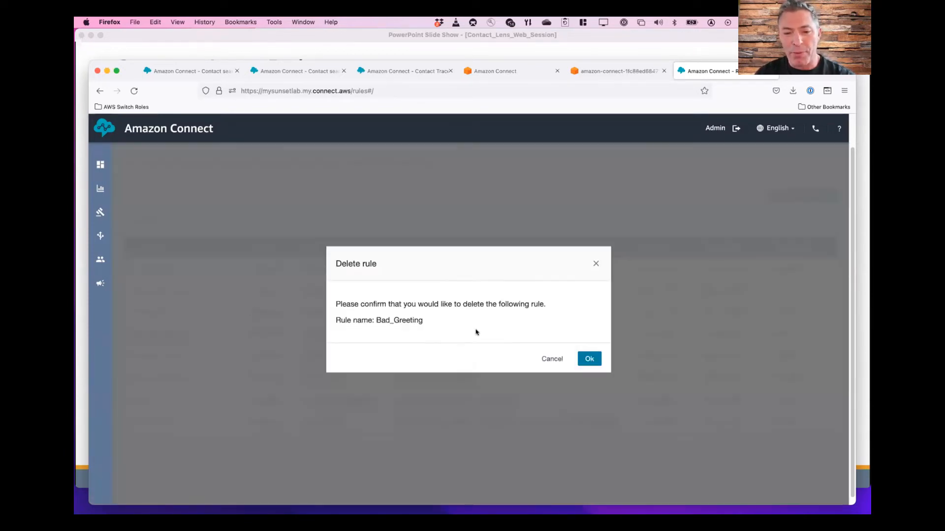
{"action": "left_click", "coordinate": [592, 360]}
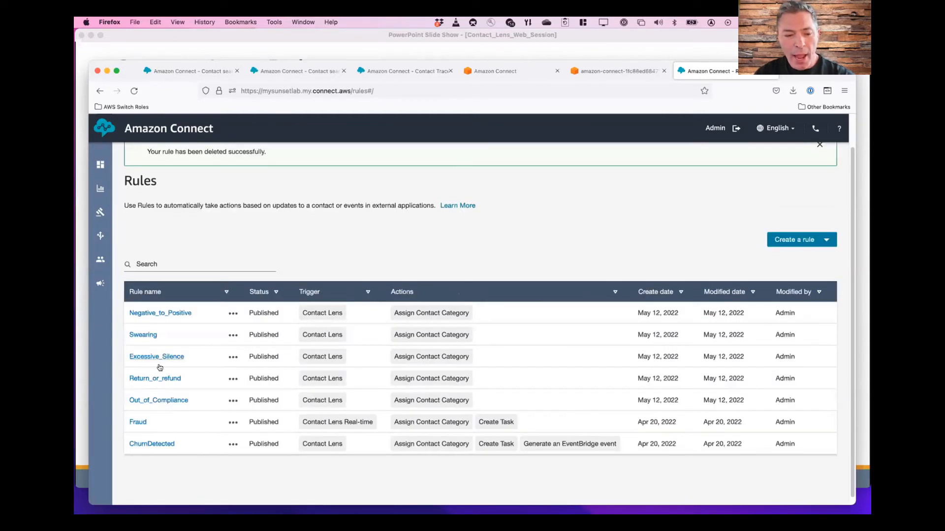
Examine the keyword condition and time period of the Out_of_Compliance rule and return to the rules overview.
{"action": "left_click", "coordinate": [169, 400]}
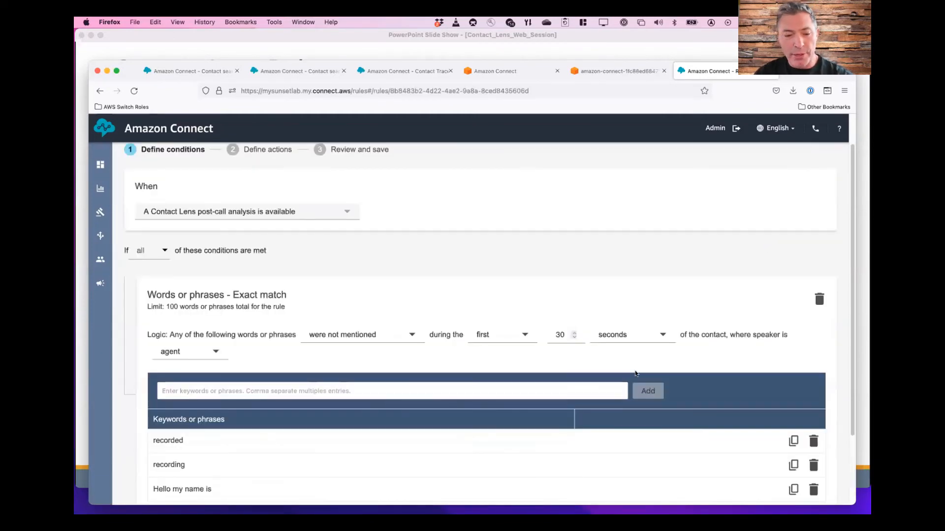
{"action": "scroll", "coordinate": [559, 283], "scroll_direction": "down", "scroll_amount": 3}
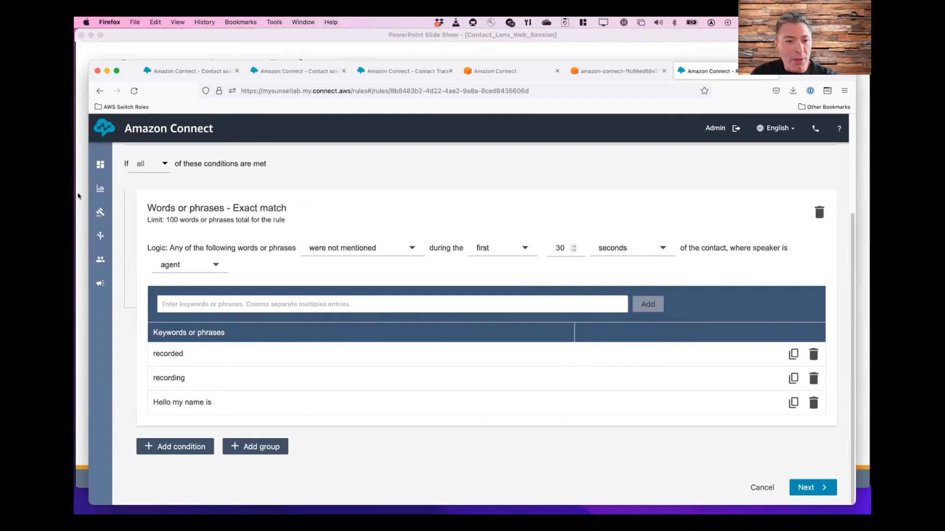
{"action": "left_click", "coordinate": [132, 212]}
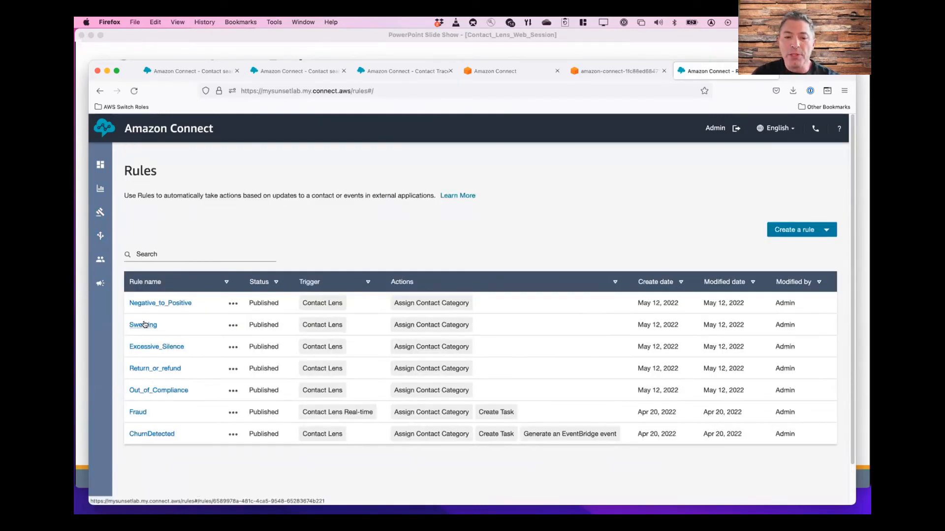
Examine the Swearing rule's exact match keywords and return to the rules overview.
{"action": "left_click", "coordinate": [143, 324]}
{"action": "scroll", "coordinate": [487, 325], "scroll_direction": "down", "scroll_amount": 5}
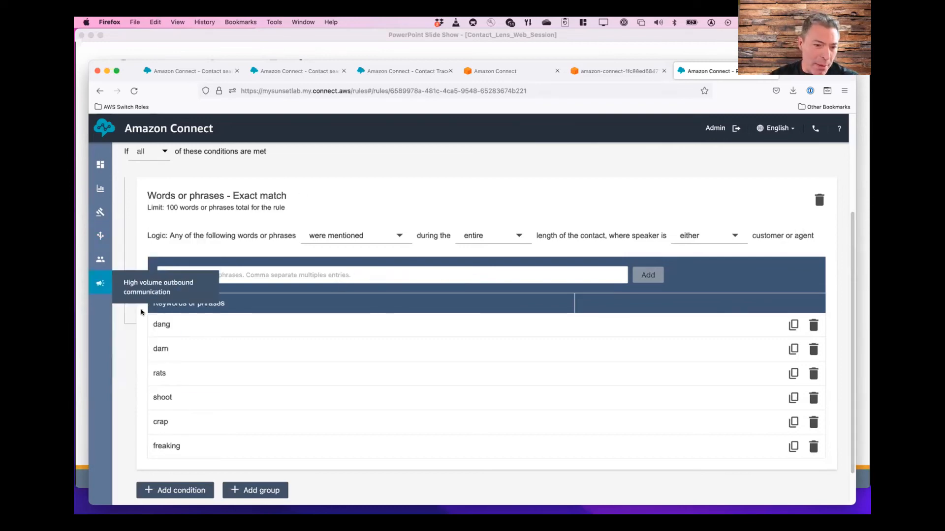
{"action": "left_click", "coordinate": [130, 213]}
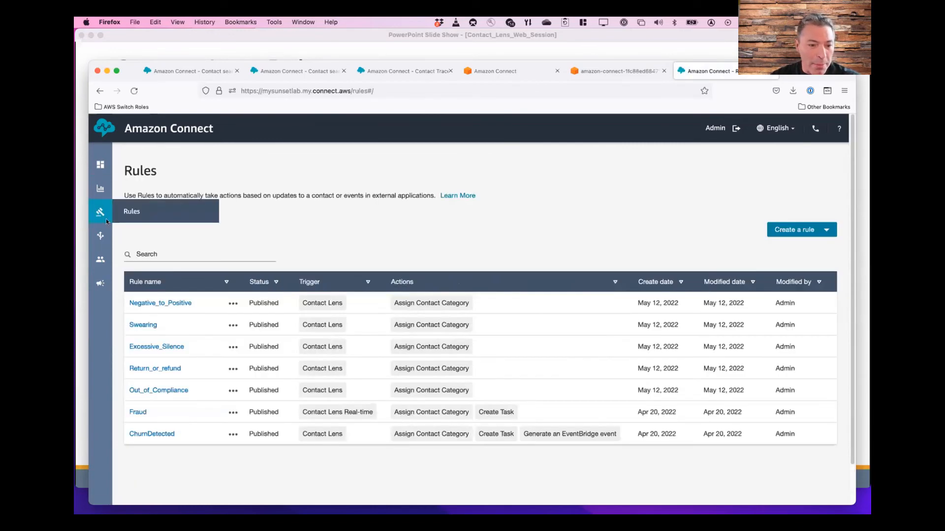
Reopen the Swearing rule, go through its conditions, actions and final review, and cancel without saving.
{"action": "left_click", "coordinate": [147, 325]}
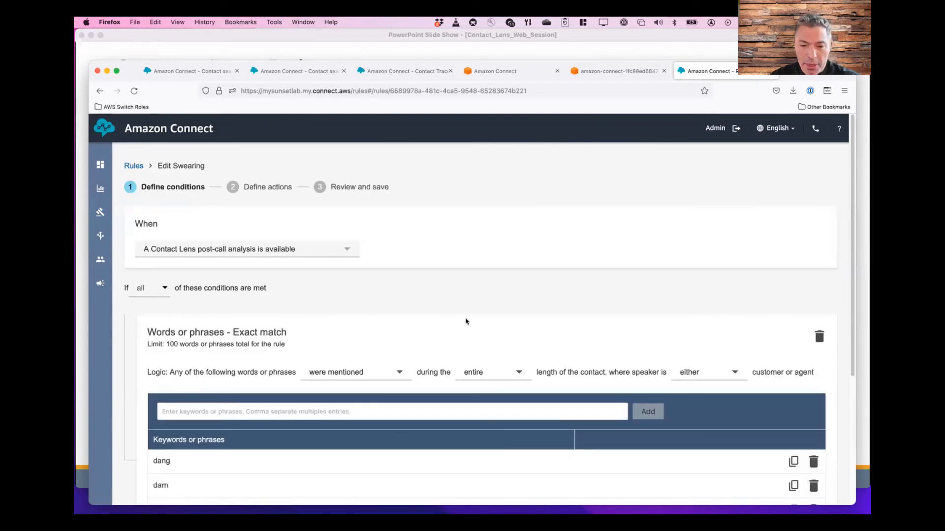
{"action": "scroll", "coordinate": [492, 366], "scroll_direction": "down", "scroll_amount": 4}
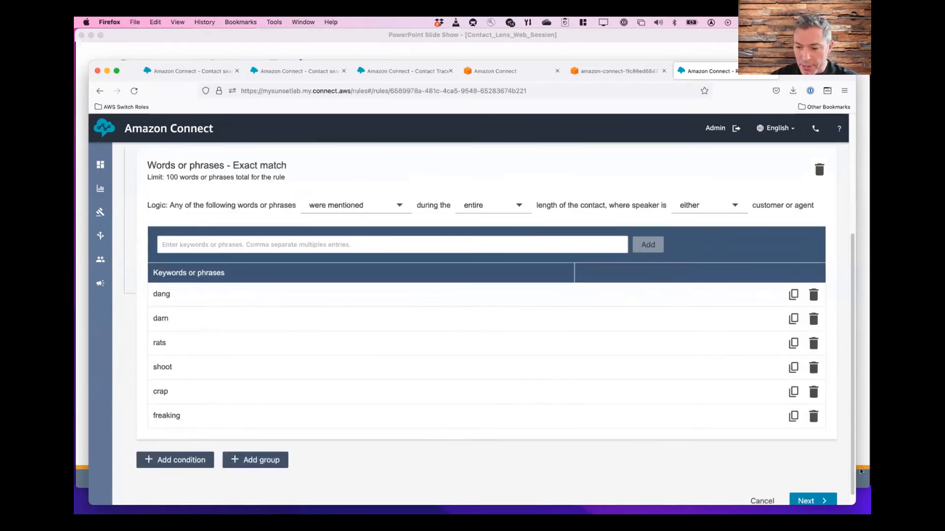
{"action": "left_click", "coordinate": [817, 500]}
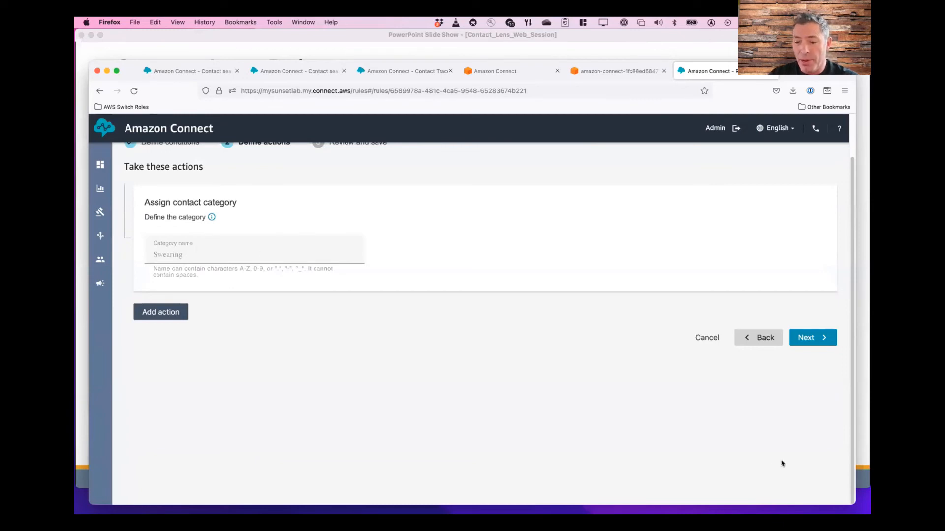
{"action": "left_click", "coordinate": [807, 339]}
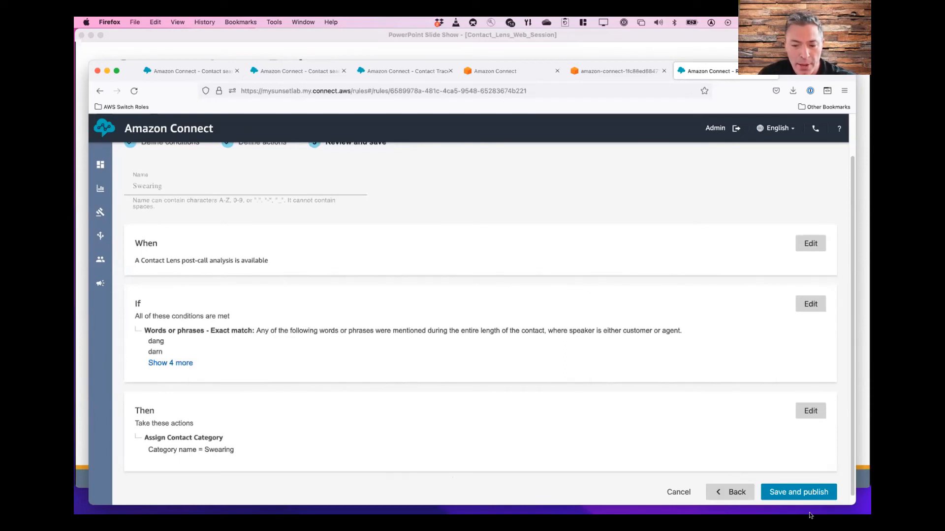
{"action": "left_click", "coordinate": [677, 491]}
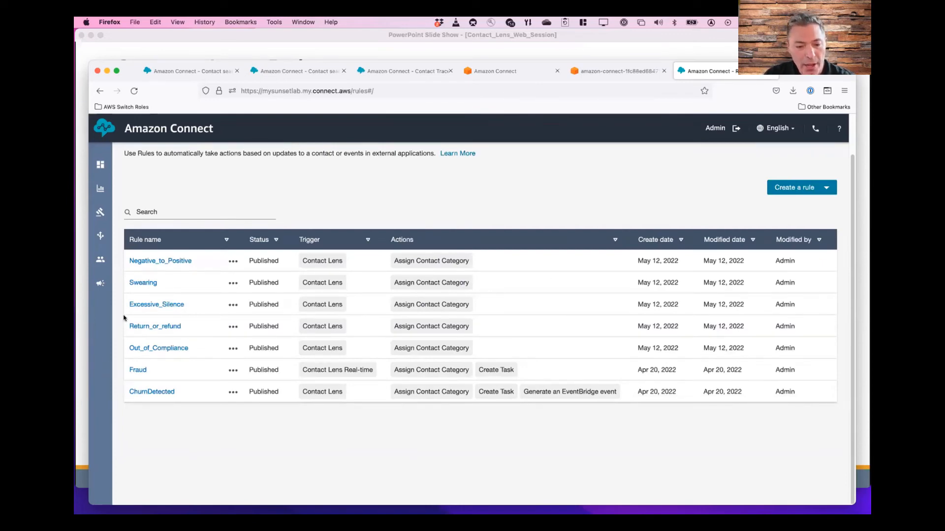
Examine the Fraud rule's real-time analysis trigger, customer phrases and Create Task action.
{"action": "left_click", "coordinate": [133, 372]}
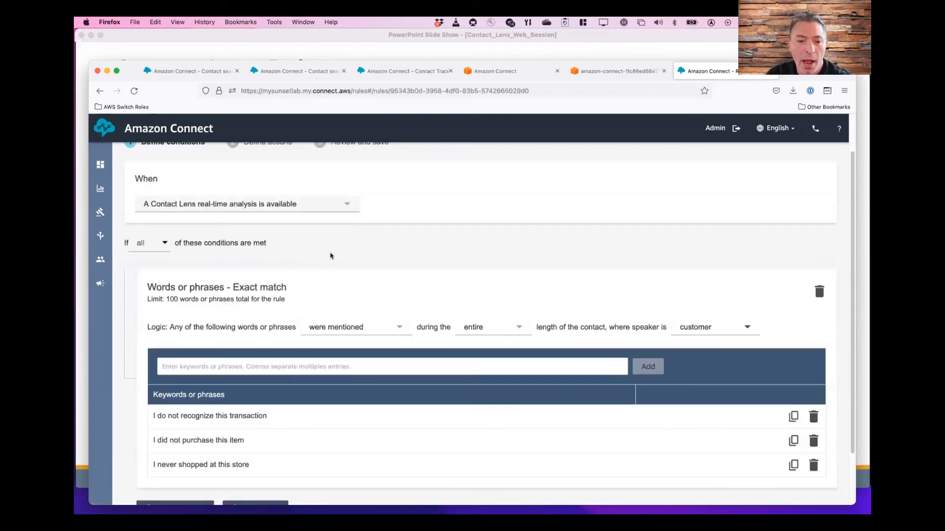
{"action": "scroll", "coordinate": [618, 309], "scroll_direction": "down", "scroll_amount": 3}
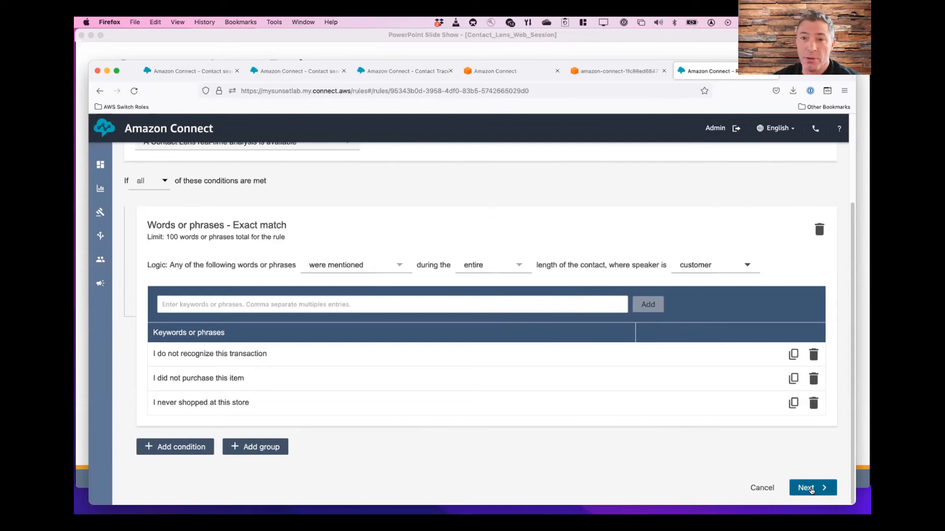
{"action": "left_click", "coordinate": [810, 489]}
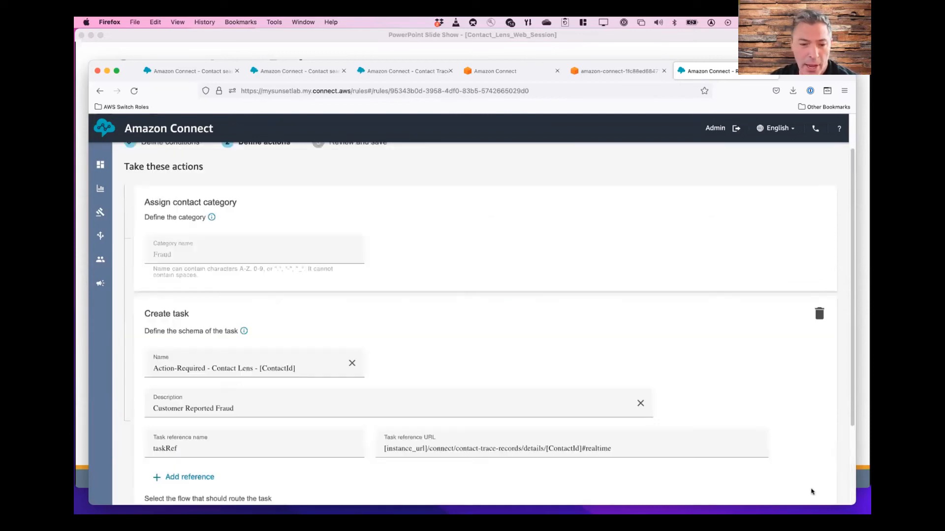
{"action": "scroll", "coordinate": [461, 296], "scroll_direction": "down", "scroll_amount": 3}
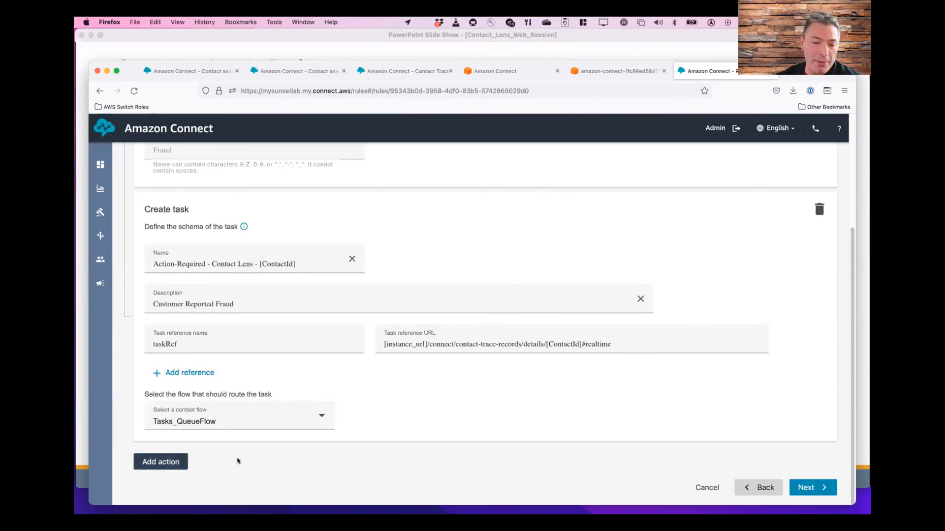
{"action": "scroll", "coordinate": [390, 305], "scroll_direction": "up", "scroll_amount": 1}
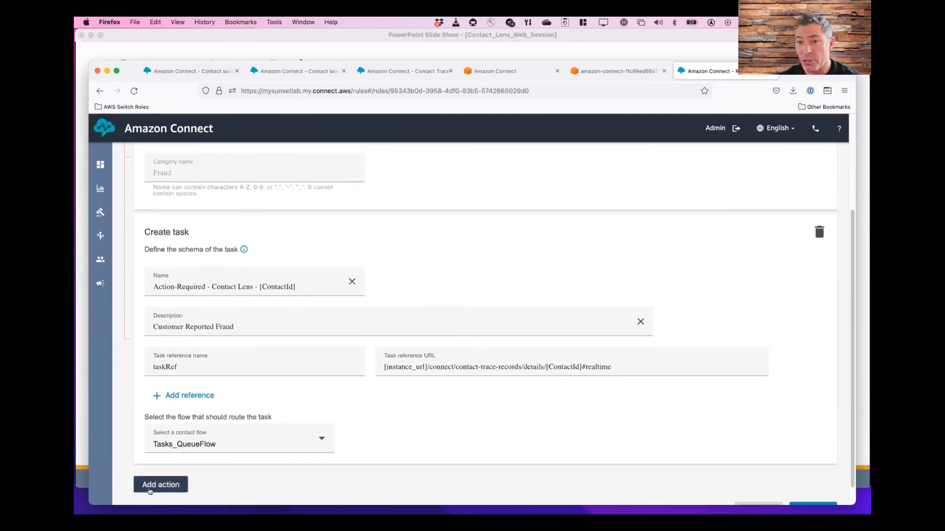
Check which further actions the Fraud rule can take without adding one, and return to the rules overview.
{"action": "left_click", "coordinate": [156, 486]}
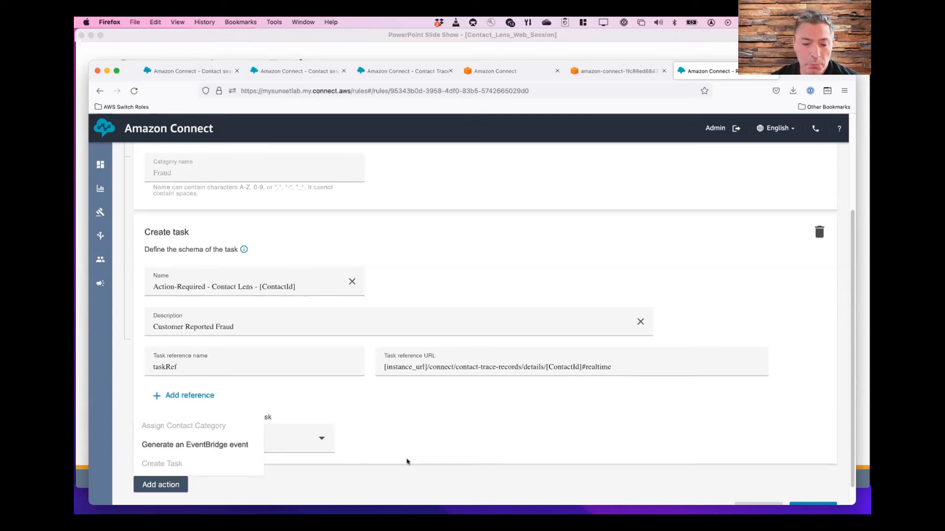
{"action": "left_click", "coordinate": [410, 462]}
{"action": "scroll", "coordinate": [474, 381], "scroll_direction": "up", "scroll_amount": 3}
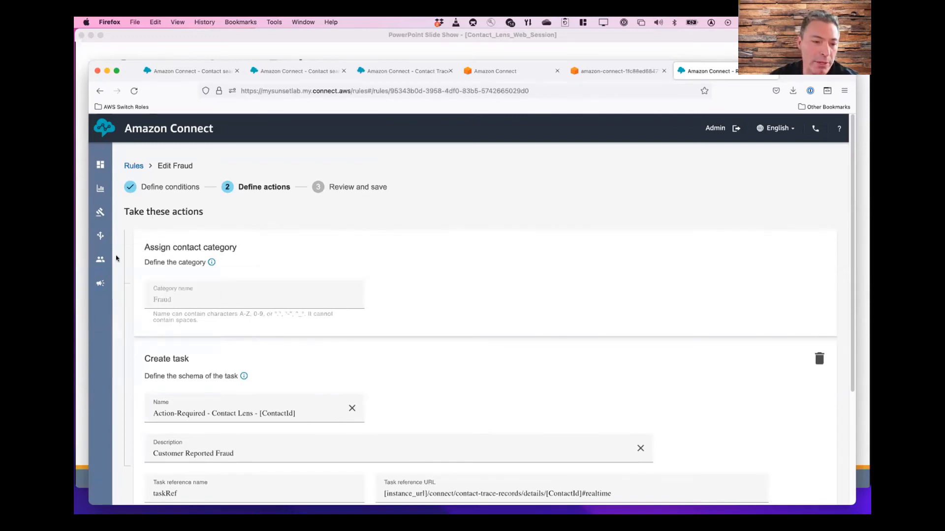
{"action": "mouse_move", "coordinate": [101, 259]}
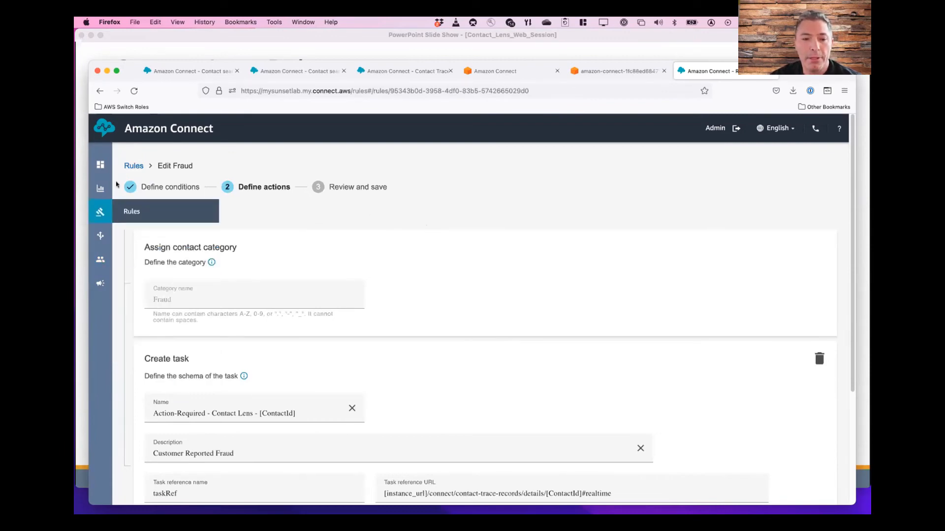
{"action": "left_click", "coordinate": [131, 165]}
{"action": "mouse_move", "coordinate": [102, 213]}
{"action": "left_click", "coordinate": [131, 212]}
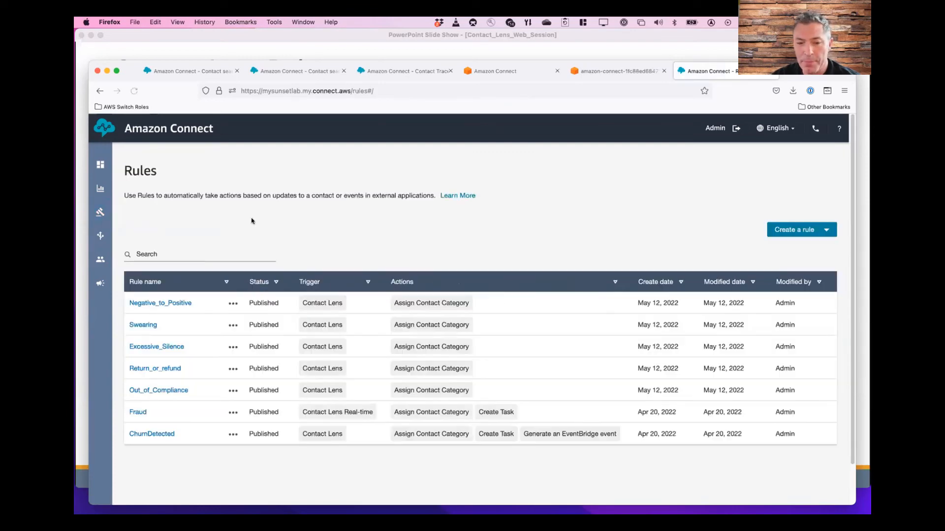
Start a new Contact Lens rule triggered when a post-call analysis is available, and add a Words or phrases - Semantic match condition.
{"action": "left_click", "coordinate": [826, 230]}
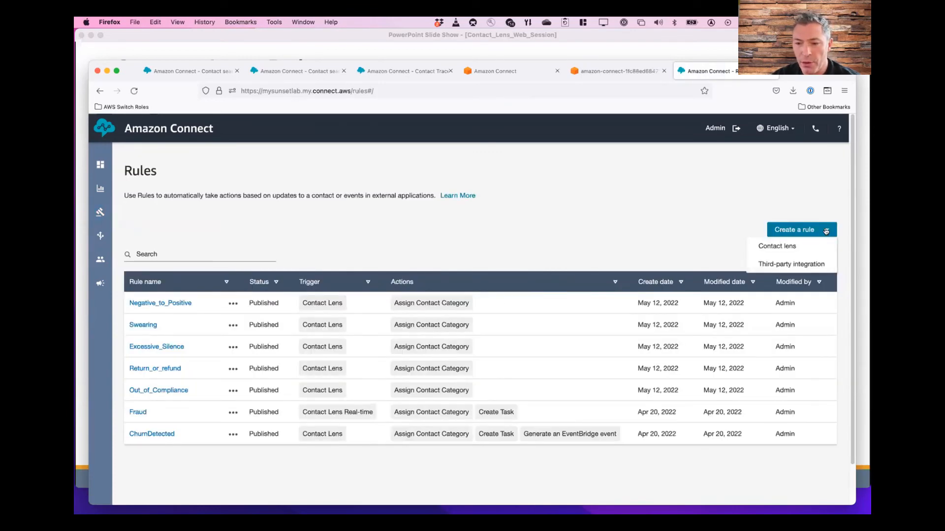
{"action": "left_click", "coordinate": [786, 247]}
{"action": "left_click", "coordinate": [343, 249]}
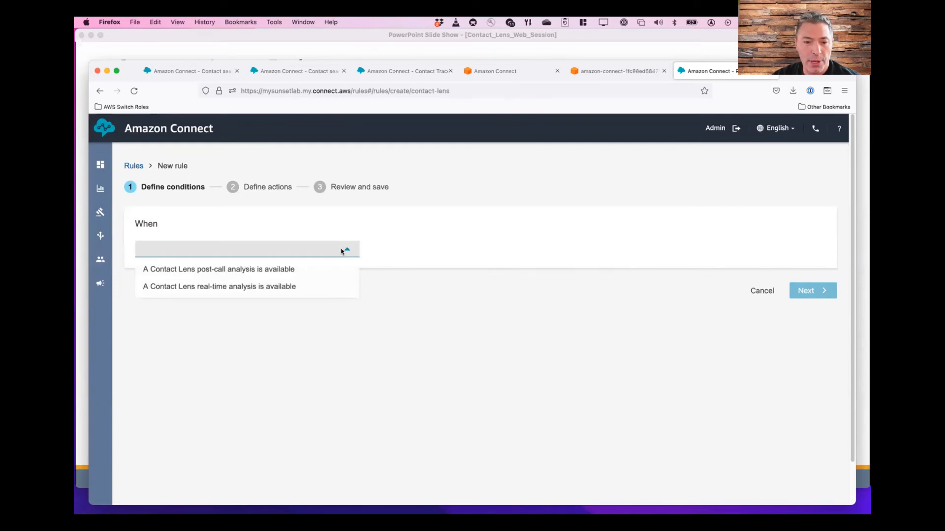
{"action": "left_click", "coordinate": [271, 271]}
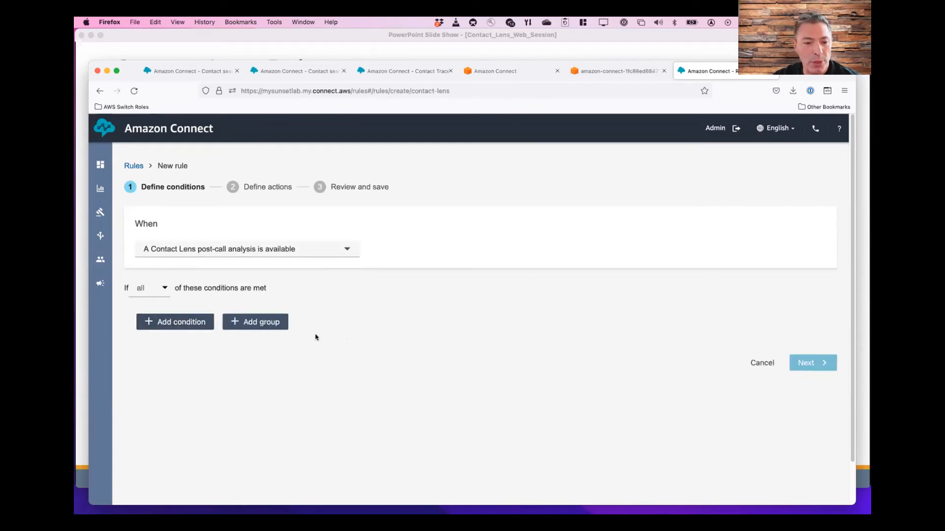
{"action": "left_click", "coordinate": [166, 321]}
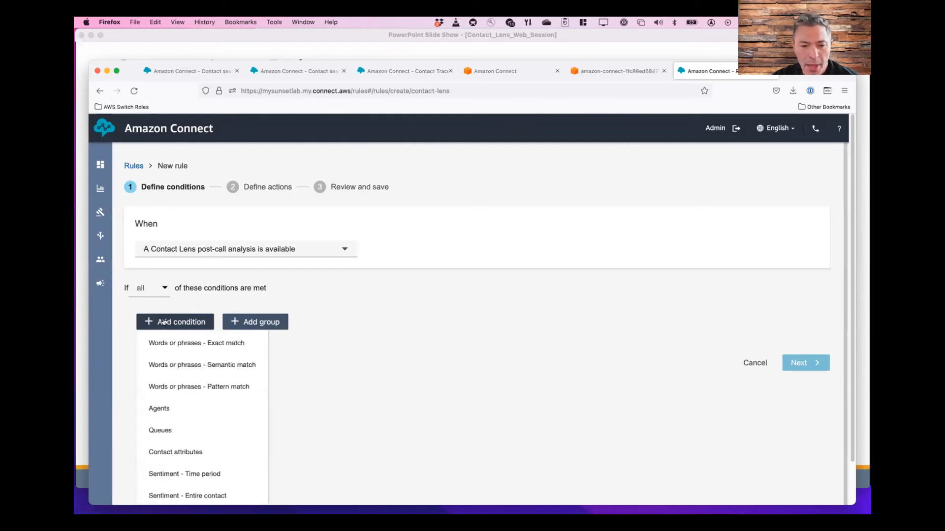
{"action": "left_click", "coordinate": [218, 366]}
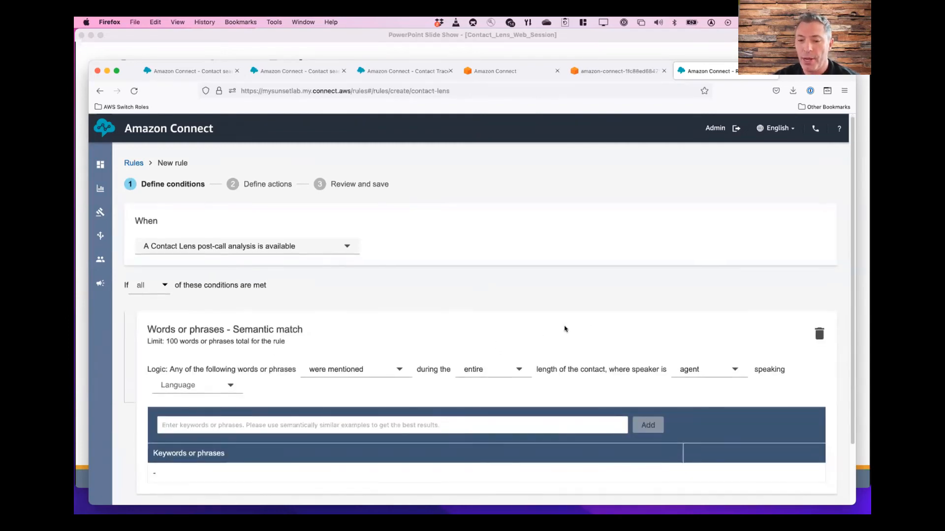
{"action": "scroll", "coordinate": [561, 325], "scroll_direction": "down", "scroll_amount": 2}
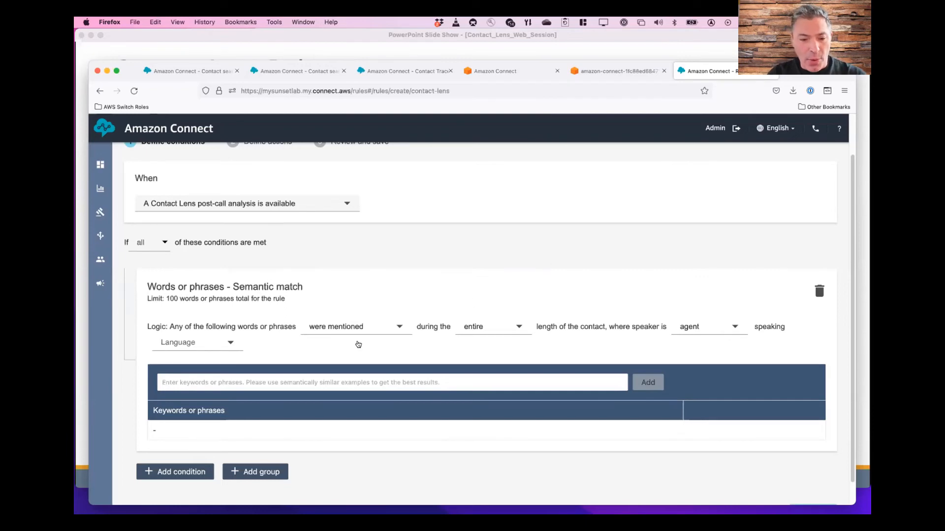
Enter the phrase "I want a refund" in the semantic match condition and set its speaker to customer.
{"action": "left_click", "coordinate": [248, 380]}
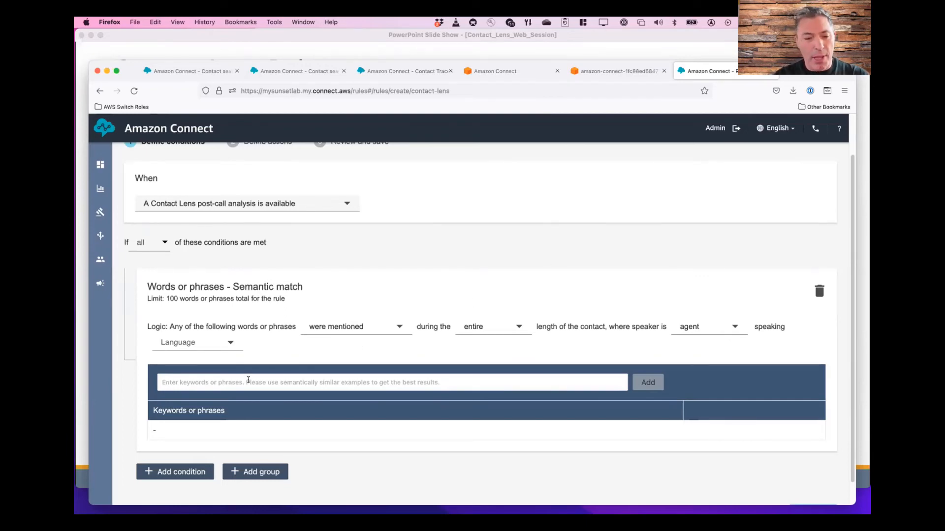
{"action": "type", "text": "I want a"}
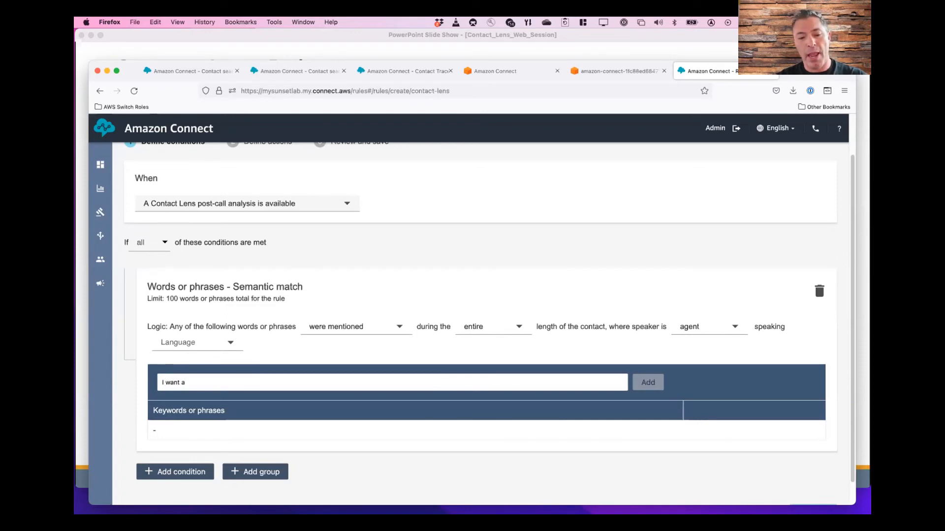
{"action": "type", "text": " refund"}
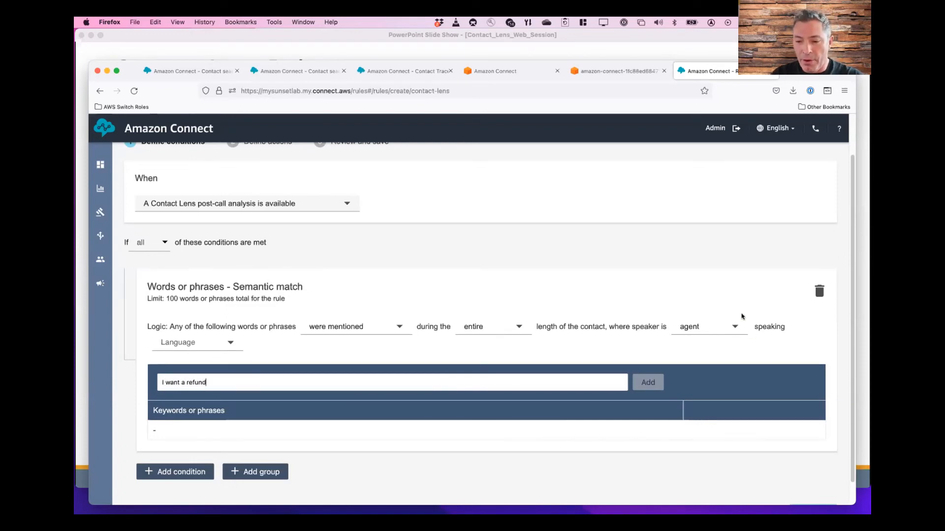
{"action": "left_click", "coordinate": [724, 329]}
{"action": "left_click", "coordinate": [707, 365]}
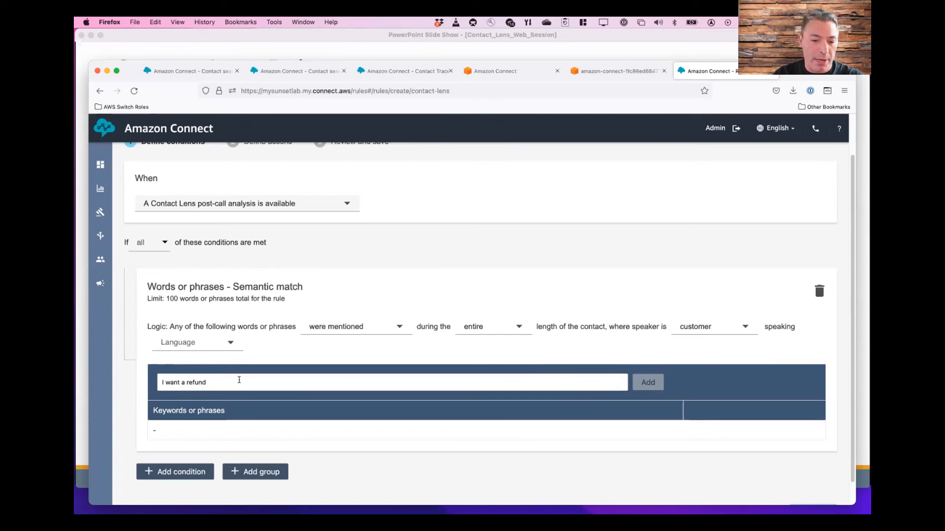
Extend the phrase entry with ", I would like a refund, give me my money back".
{"action": "type", "text": ","}
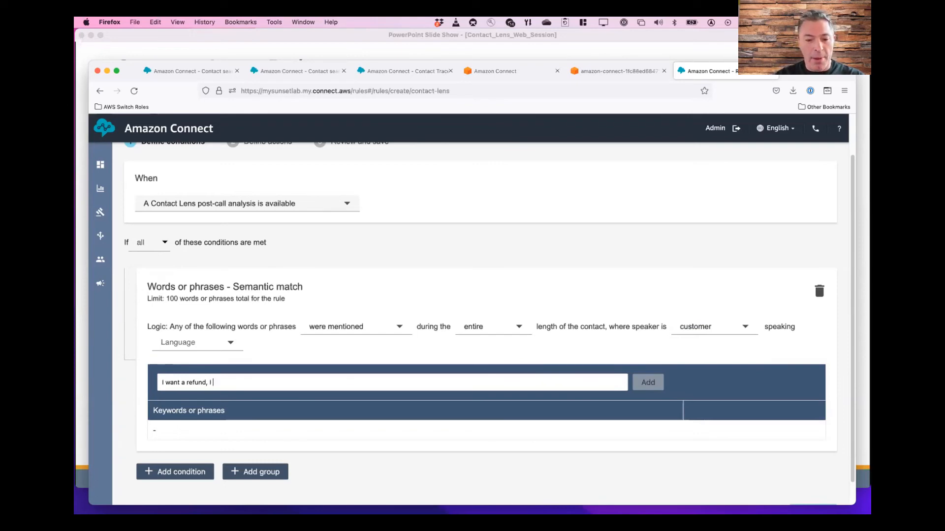
{"action": "type", "text": " I would likje a"}
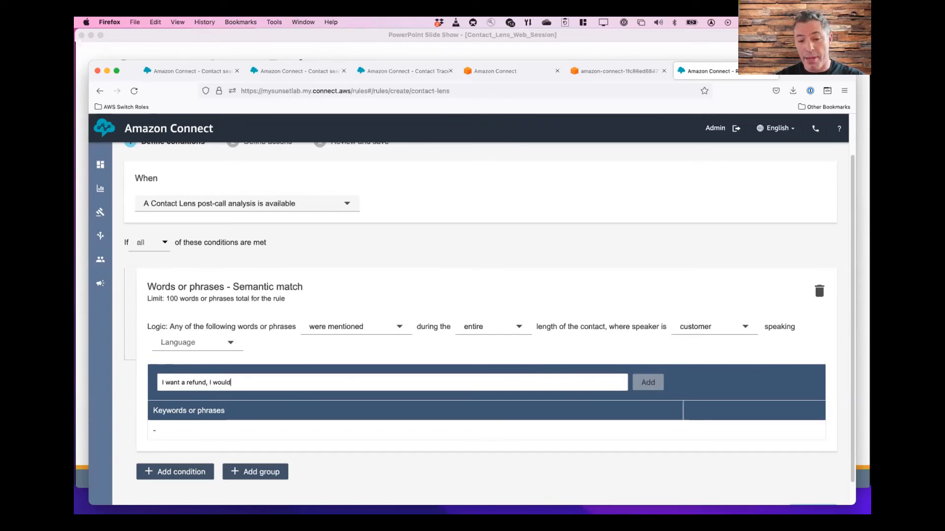
{"action": "key", "text": "BackSpace"}
{"action": "key", "text": "BackSpace"}
{"action": "key", "text": "BackSpace"}
{"action": "key", "text": "BackSpace"}
{"action": "type", "text": "e "}
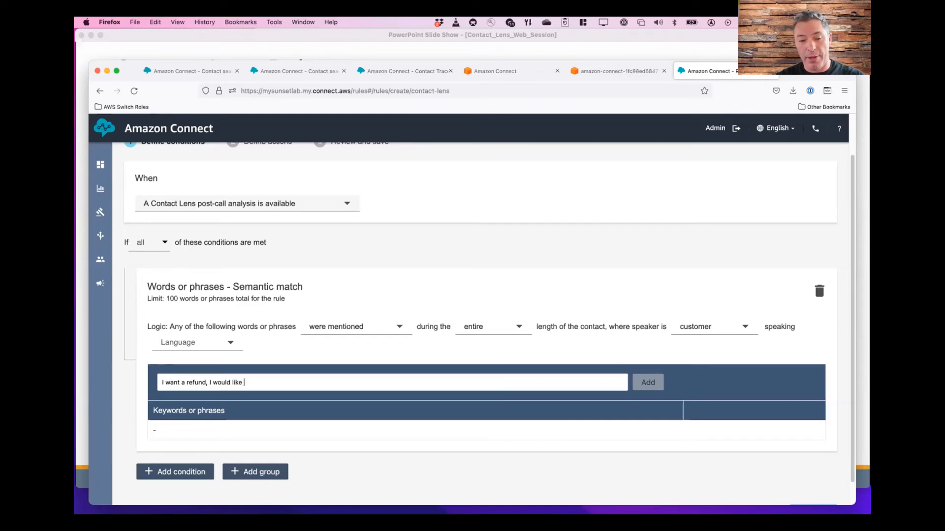
{"action": "type", "text": "a refund, "}
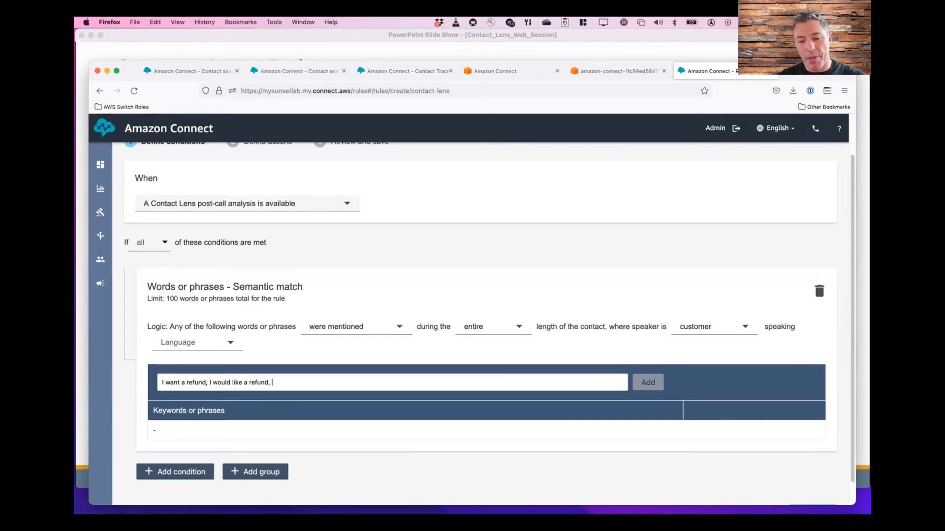
{"action": "type", "text": "give m"}
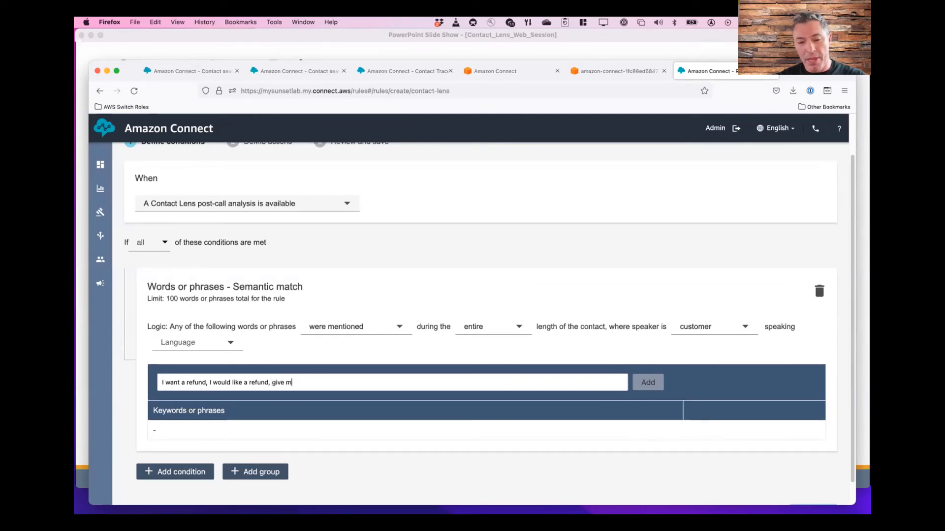
{"action": "type", "text": "e my money"}
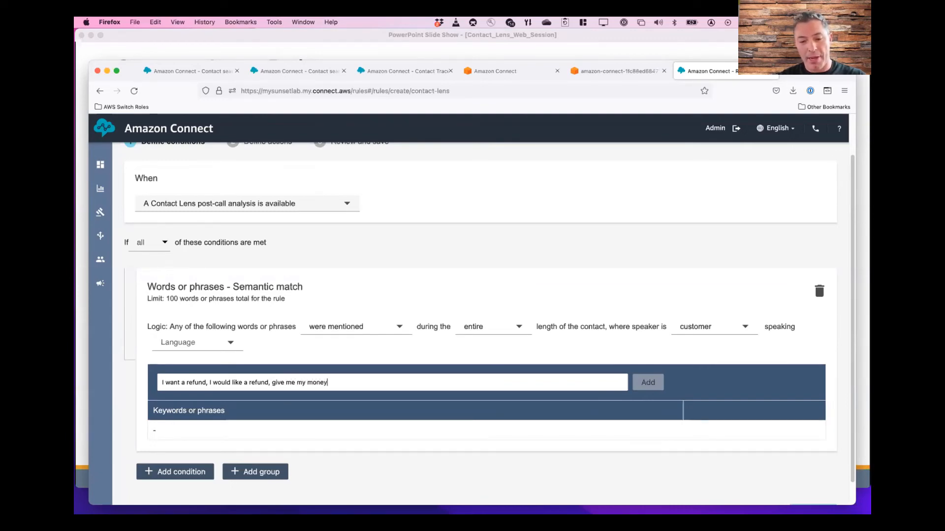
{"action": "type", "text": " back,"}
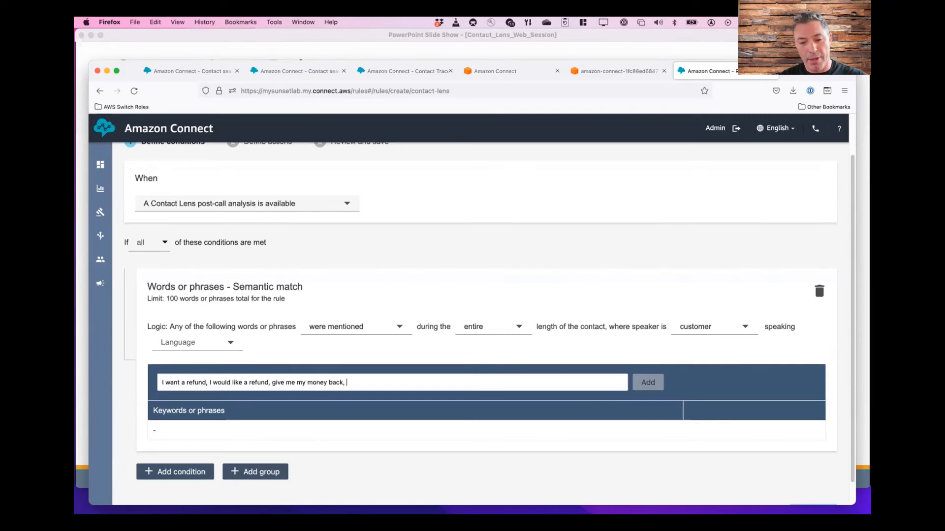
{"action": "key", "text": "BackSpace"}
{"action": "key", "text": "BackSpace"}
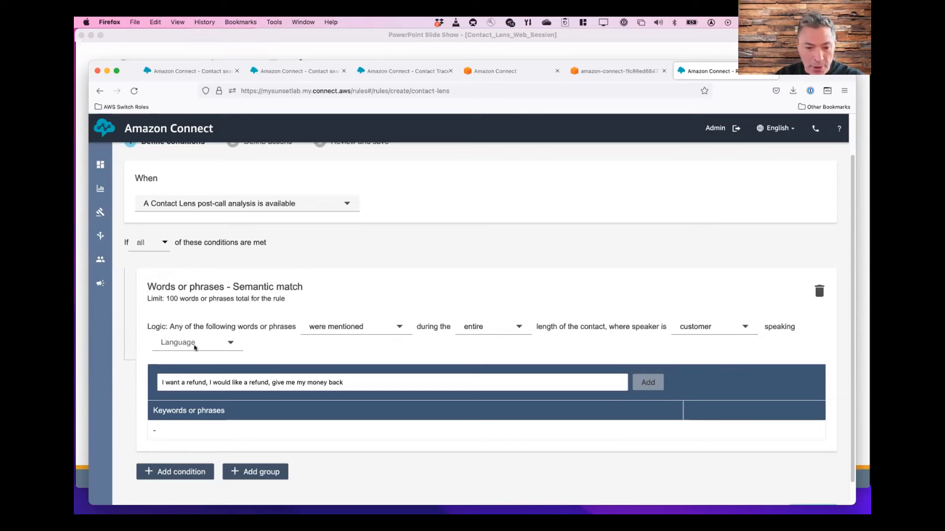
Set the semantic match condition's language to English and add the entered refund phrases to its keyword list.
{"action": "left_click", "coordinate": [230, 342]}
{"action": "left_click", "coordinate": [207, 363]}
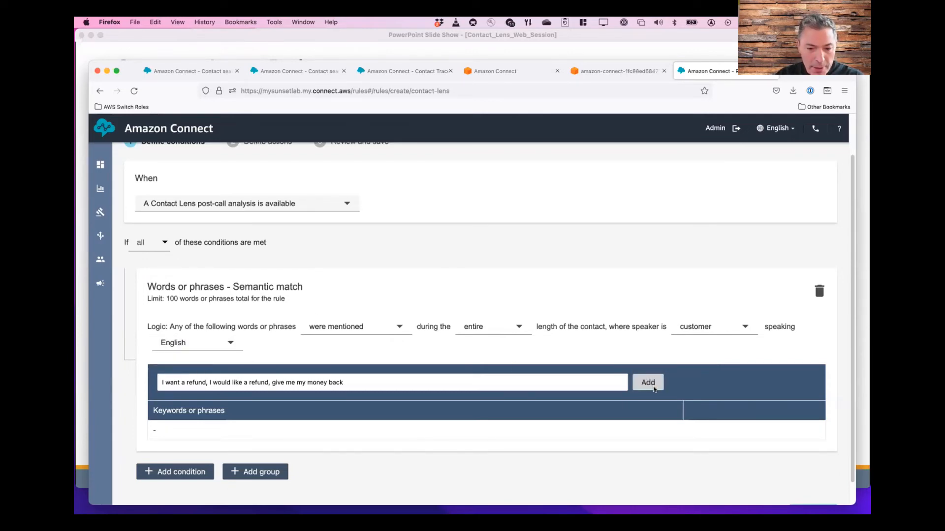
{"action": "left_click", "coordinate": [643, 383]}
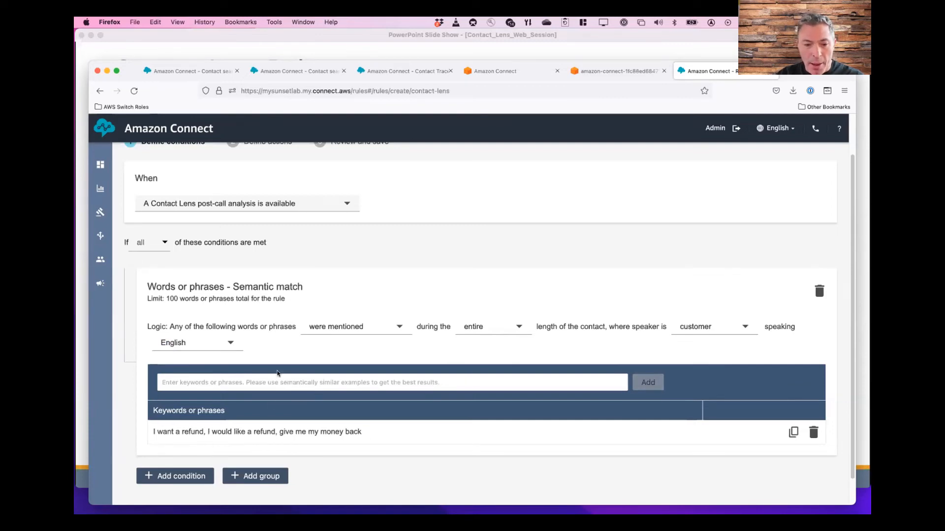
Leave the new semantic match rule without saving and return to the rules overview.
{"action": "left_click", "coordinate": [325, 381]}
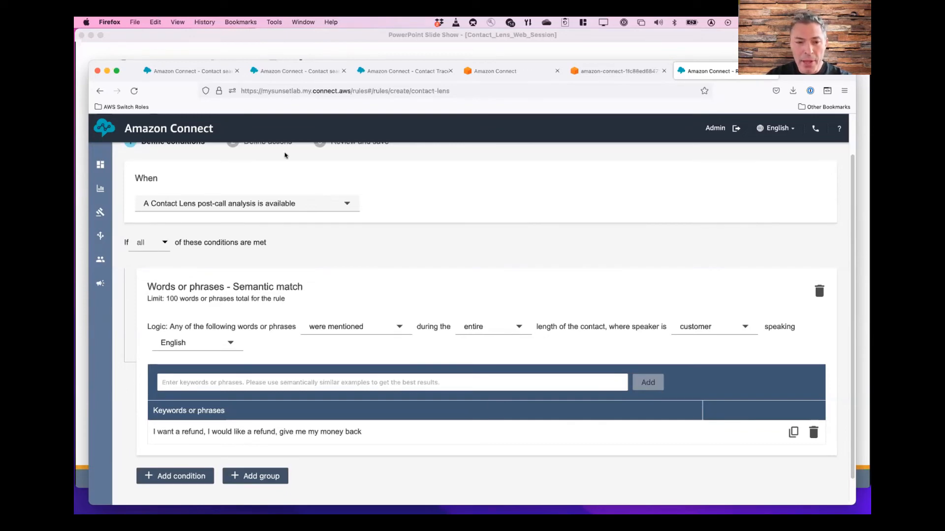
{"action": "mouse_move", "coordinate": [100, 212]}
{"action": "left_click", "coordinate": [138, 215]}
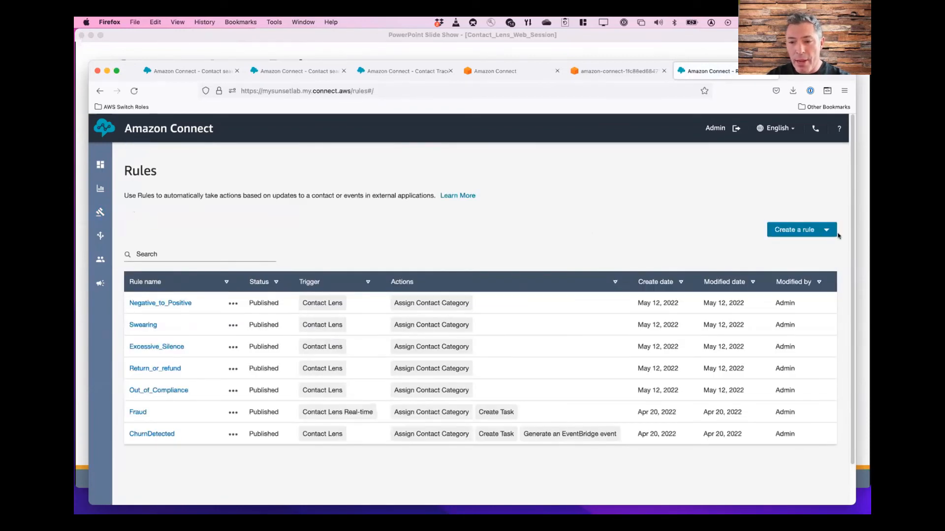
Create another Contact Lens rule for available post-call analysis and add a Words or phrases - Pattern match condition.
{"action": "left_click", "coordinate": [812, 229]}
{"action": "left_click", "coordinate": [790, 246]}
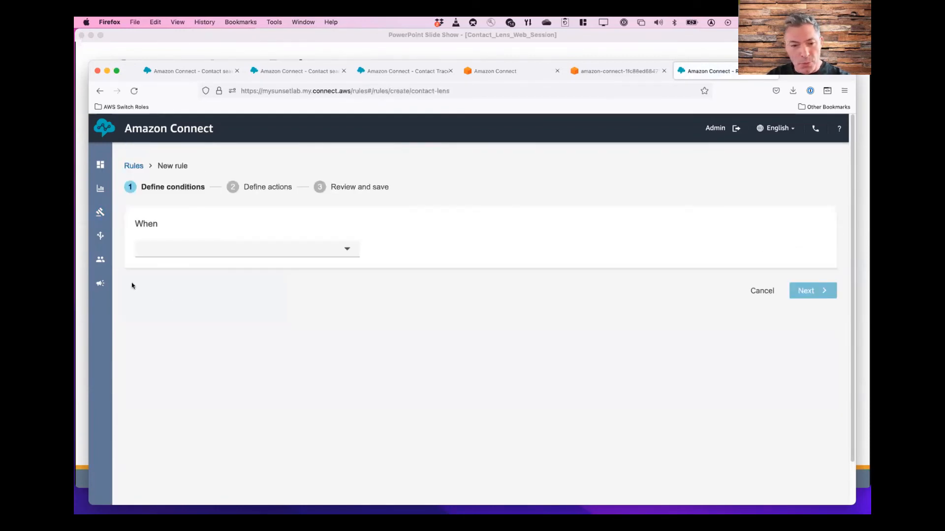
{"action": "left_click", "coordinate": [294, 248]}
{"action": "left_click", "coordinate": [239, 270]}
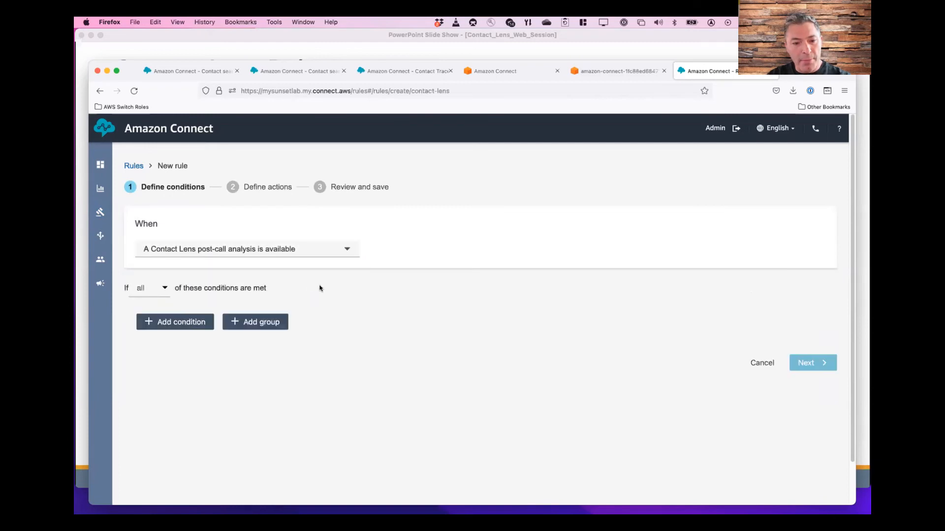
{"action": "left_click", "coordinate": [180, 324]}
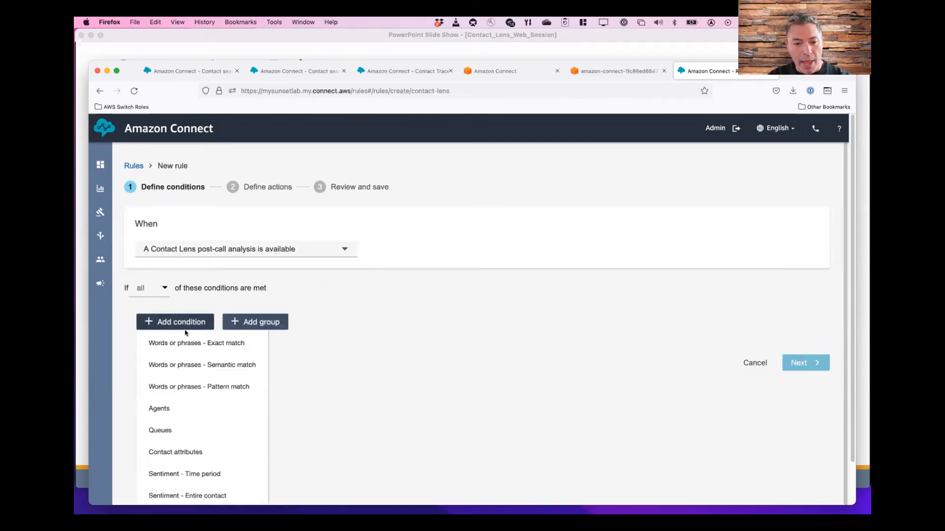
{"action": "left_click", "coordinate": [216, 386]}
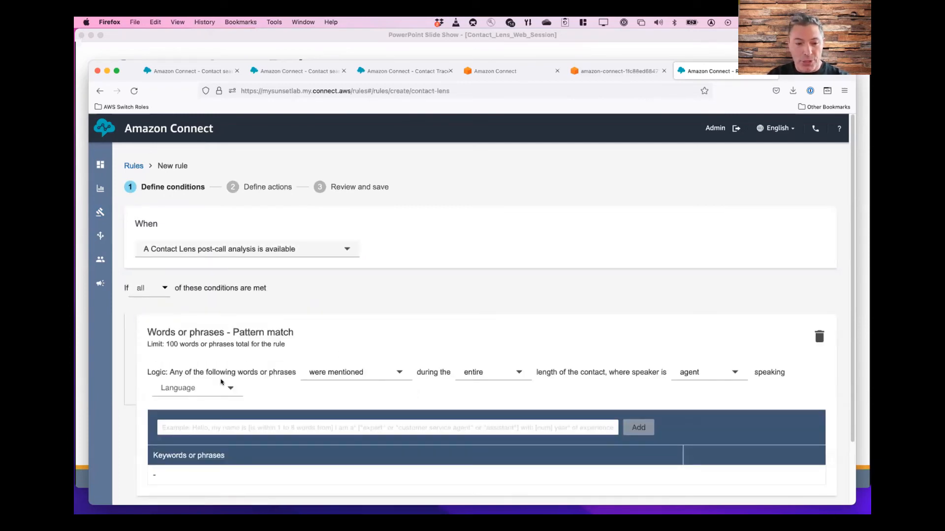
Set the pattern match condition's language to English and check which other languages are available.
{"action": "left_click", "coordinate": [224, 393]}
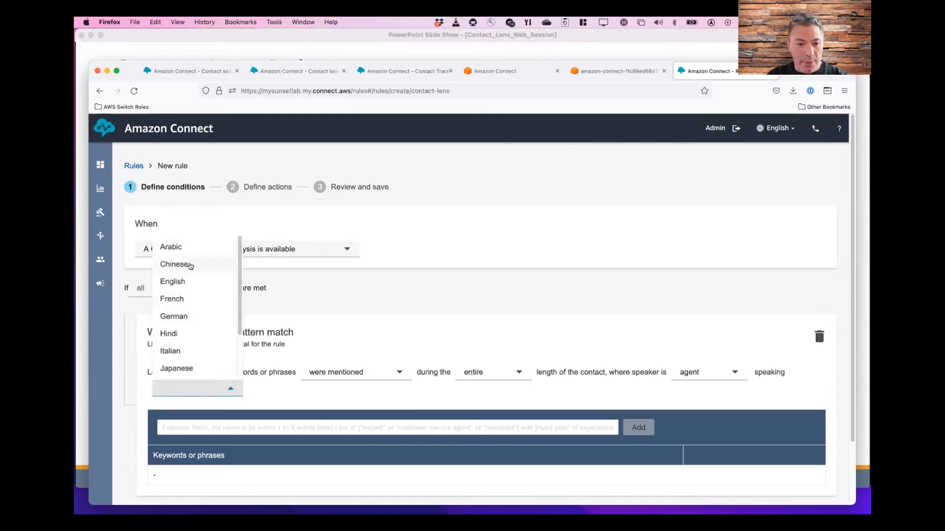
{"action": "left_click", "coordinate": [191, 281]}
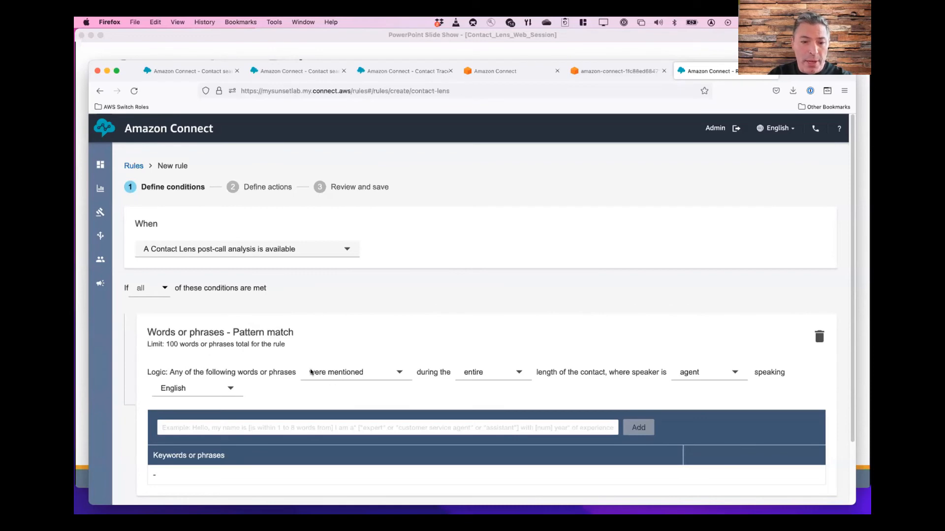
{"action": "left_click", "coordinate": [237, 388]}
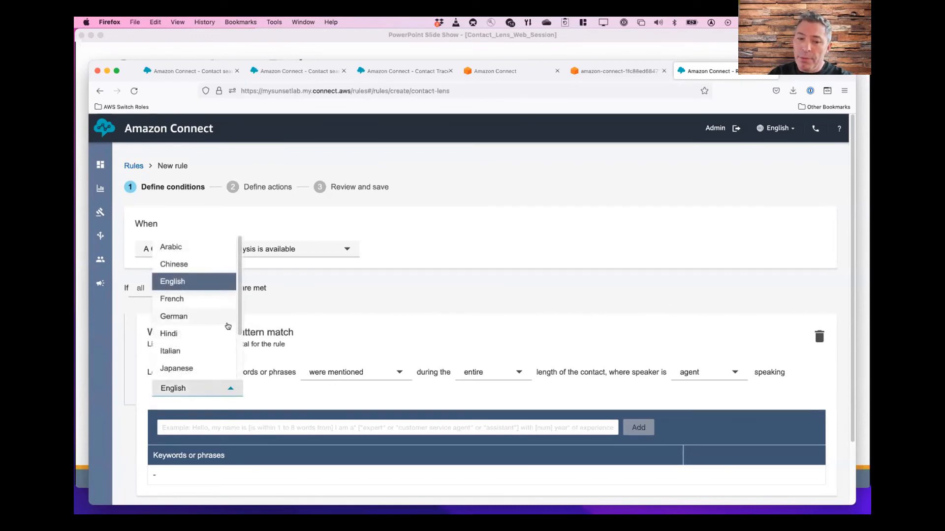
{"action": "scroll", "coordinate": [238, 322], "scroll_direction": "down", "scroll_amount": 3}
{"action": "scroll", "coordinate": [241, 305], "scroll_direction": "up", "scroll_amount": 3}
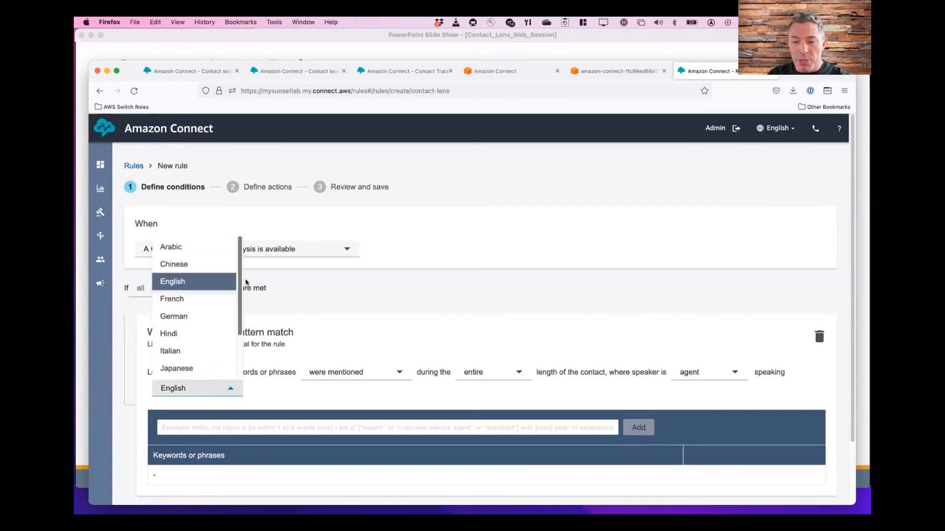
{"action": "left_click", "coordinate": [387, 343]}
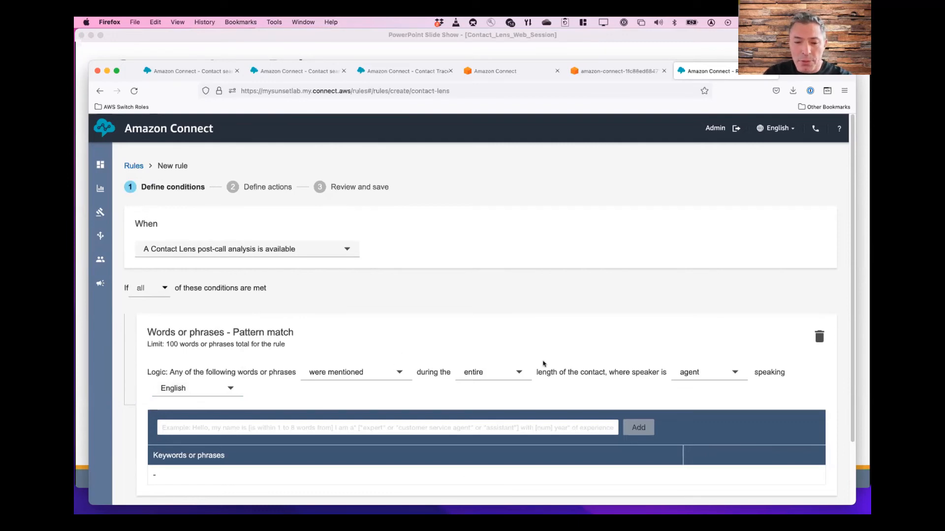
Set the pattern match condition's speaker to customer and check the mention options, keeping "were mentioned".
{"action": "left_click", "coordinate": [708, 374]}
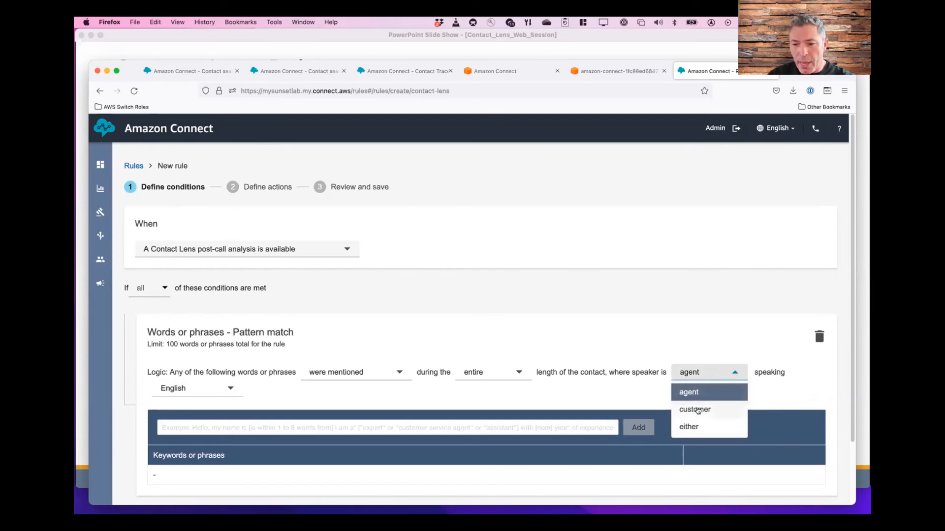
{"action": "left_click", "coordinate": [699, 410]}
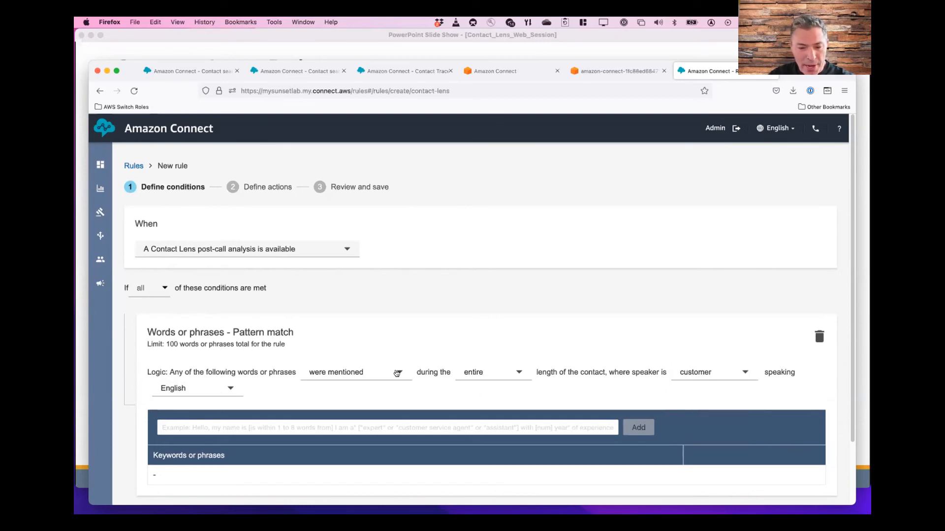
{"action": "left_click", "coordinate": [397, 372]}
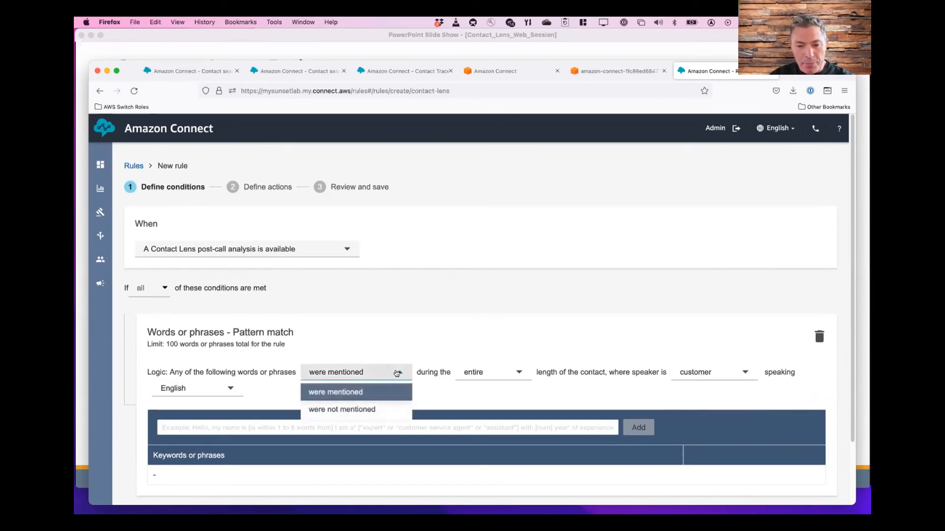
{"action": "left_click", "coordinate": [382, 351]}
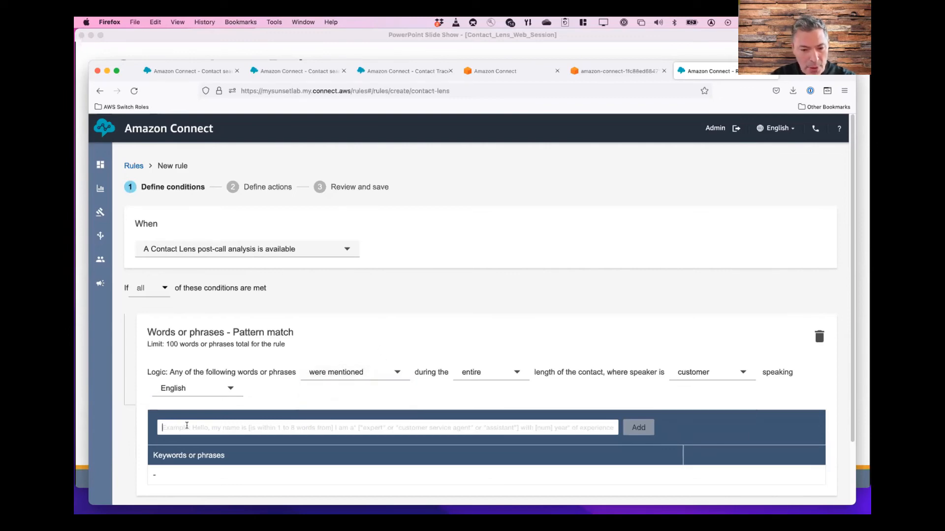
Enter the pattern "credit[is within 1 words from]card" in the pattern match condition, using a 1-word proximity restriction.
{"action": "type", "text": "credit["}
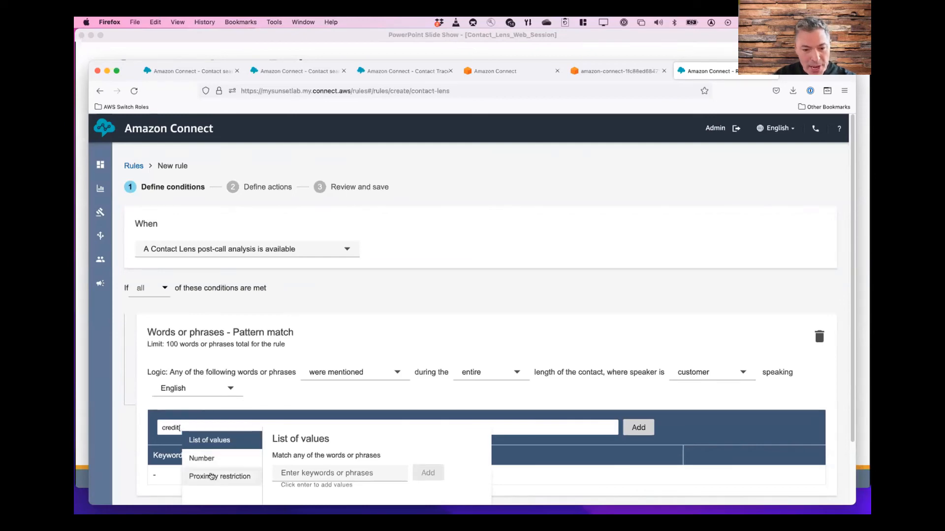
{"action": "left_click", "coordinate": [212, 476]}
{"action": "scroll", "coordinate": [295, 479], "scroll_direction": "down", "scroll_amount": 1}
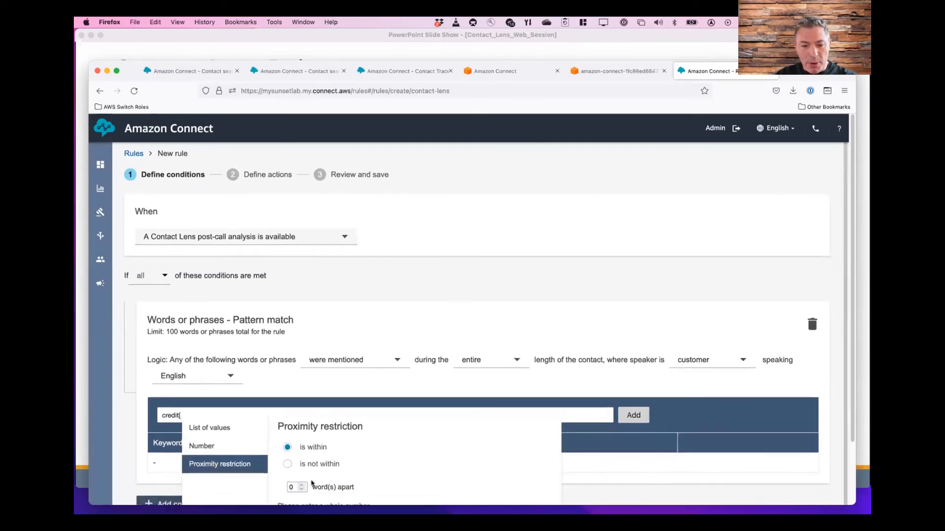
{"action": "scroll", "coordinate": [417, 462], "scroll_direction": "down", "scroll_amount": 3}
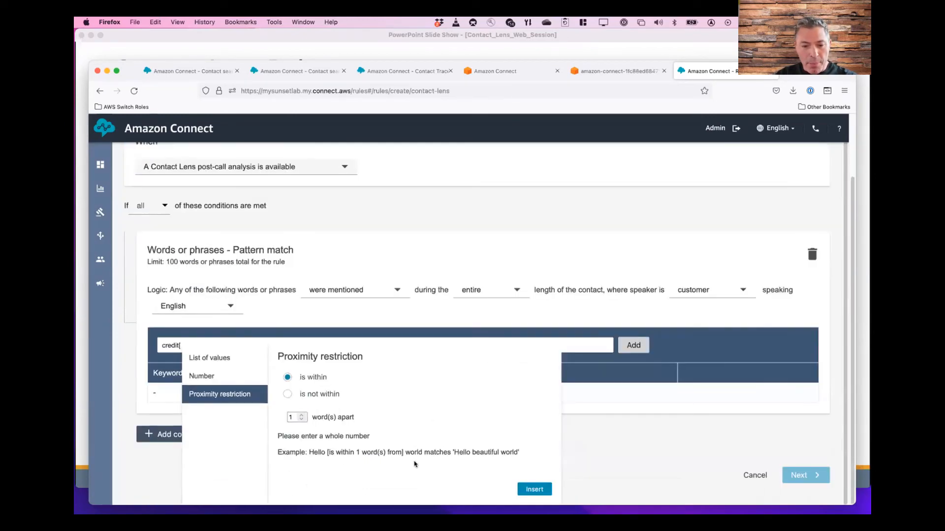
{"action": "left_click", "coordinate": [538, 489]}
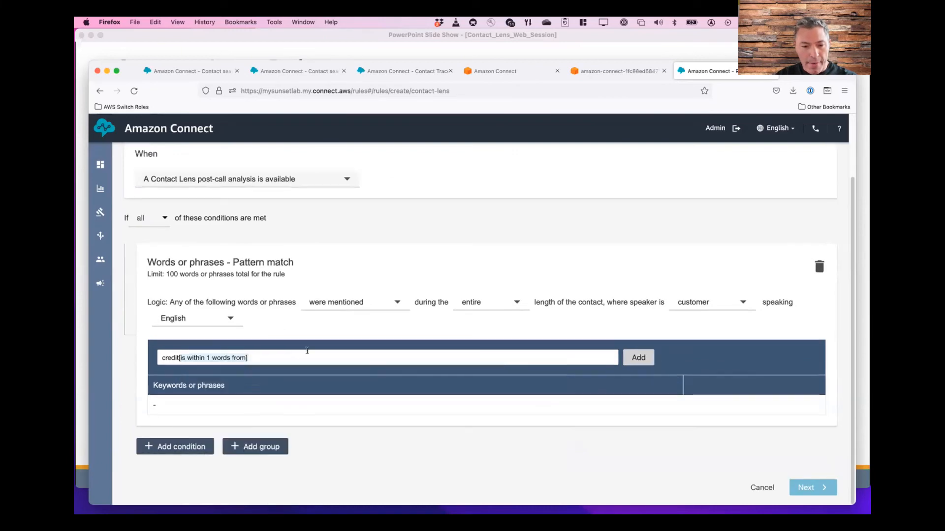
{"action": "type", "text": "card"}
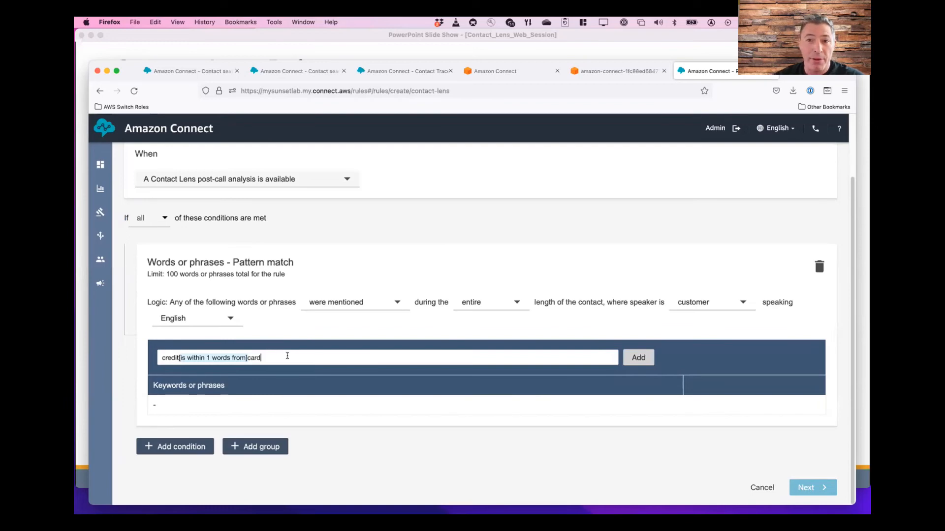
Switch the pattern match logic to "were not mentioned" and back to "were mentioned".
{"action": "left_click", "coordinate": [393, 304]}
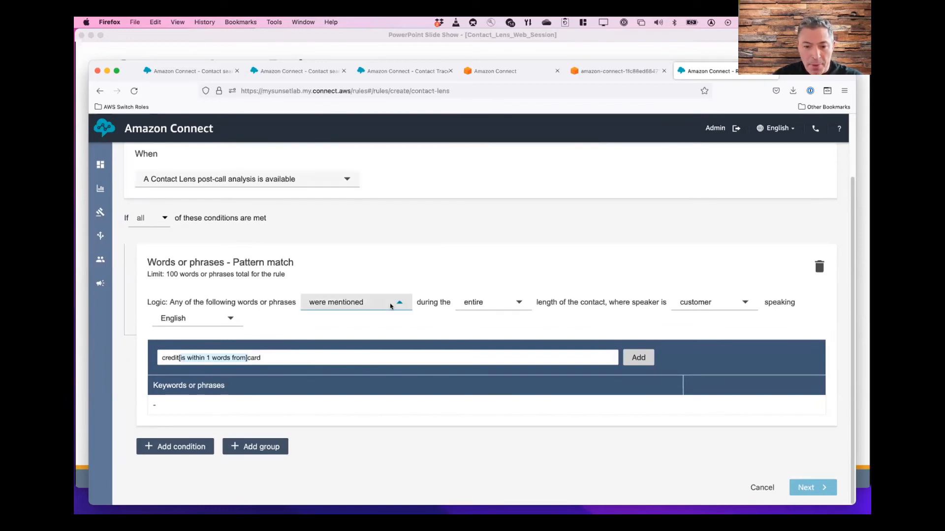
{"action": "left_click", "coordinate": [362, 339]}
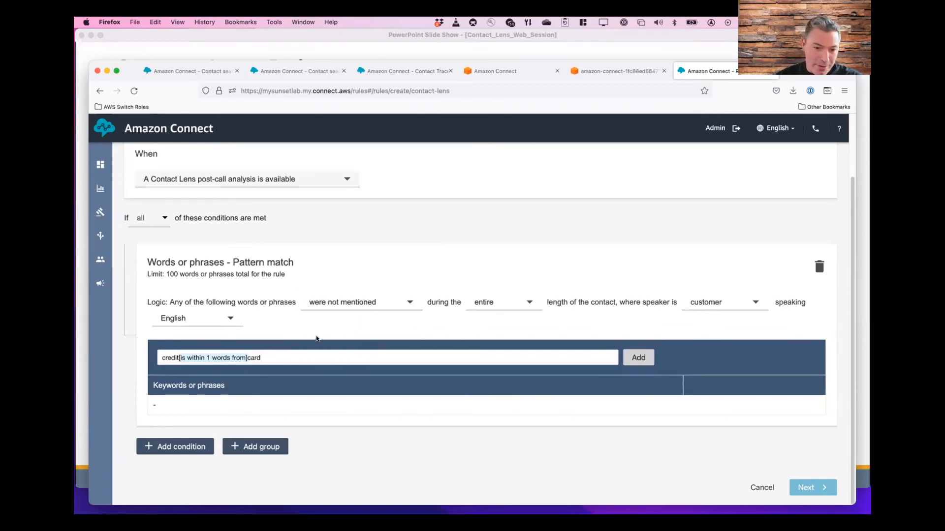
{"action": "left_click", "coordinate": [397, 305]}
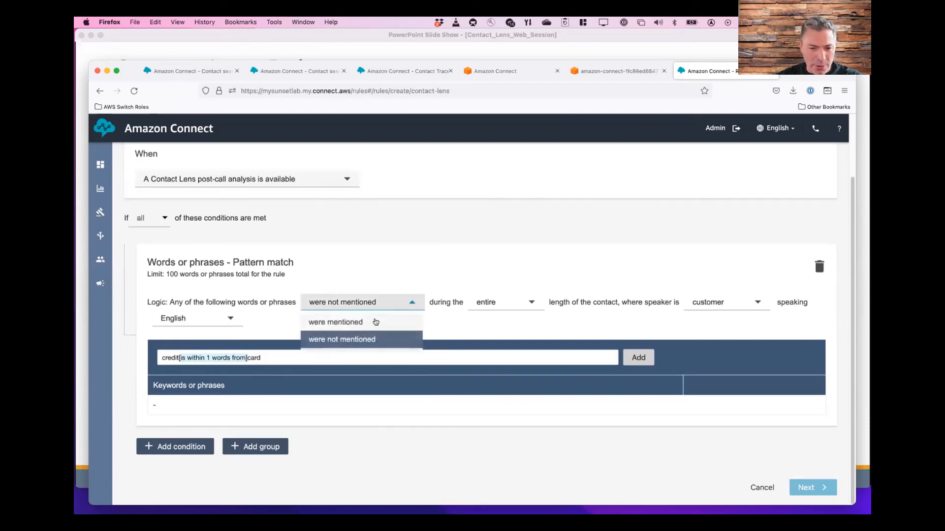
{"action": "left_click", "coordinate": [375, 321]}
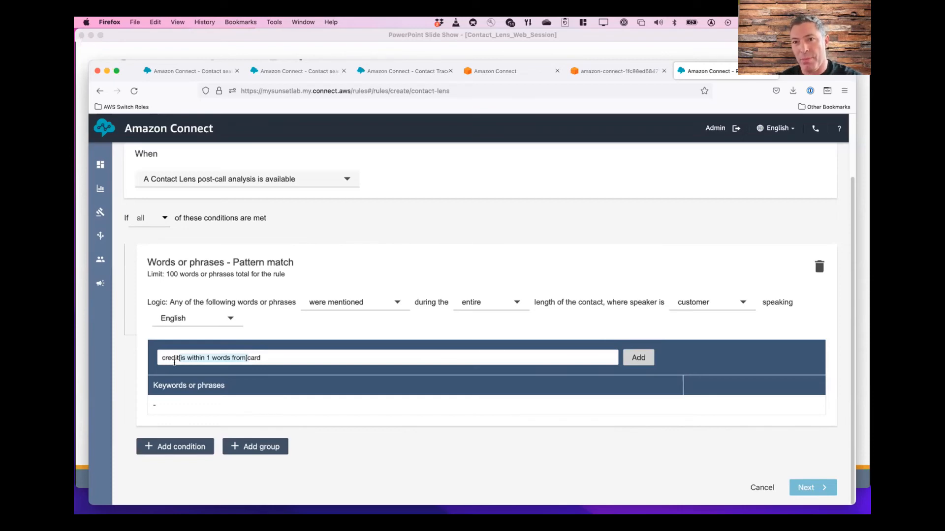
Examine the Number and Proximity restriction options for the pattern, including "is not within" and the example, without inserting a restriction.
{"action": "left_click", "coordinate": [281, 358]}
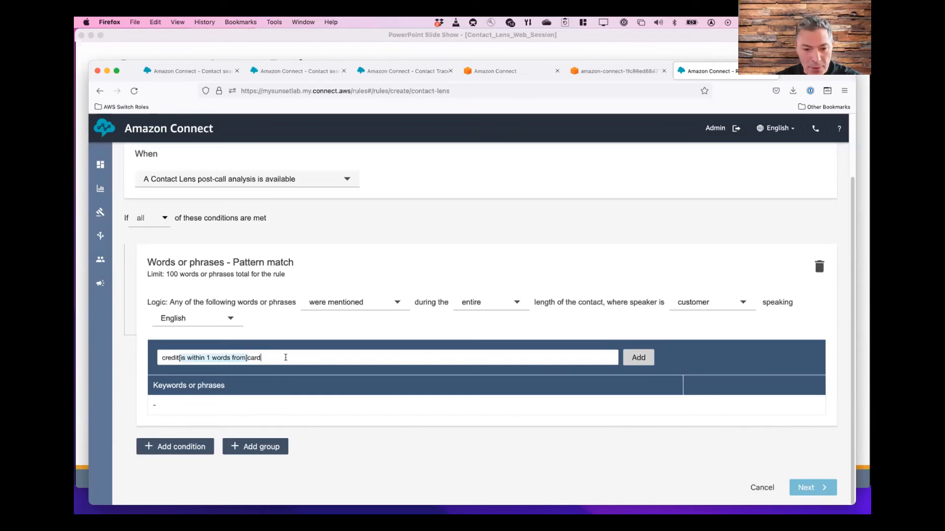
{"action": "type", "text": "["}
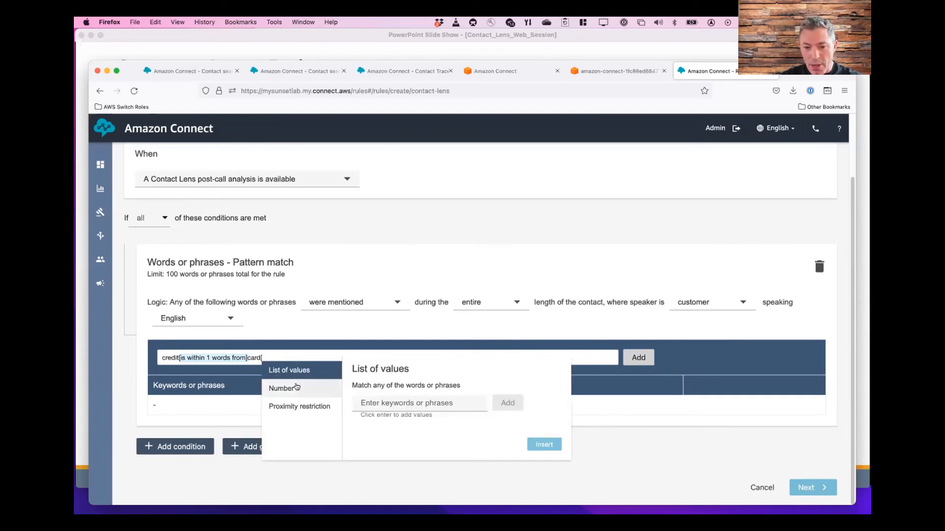
{"action": "left_click", "coordinate": [298, 389]}
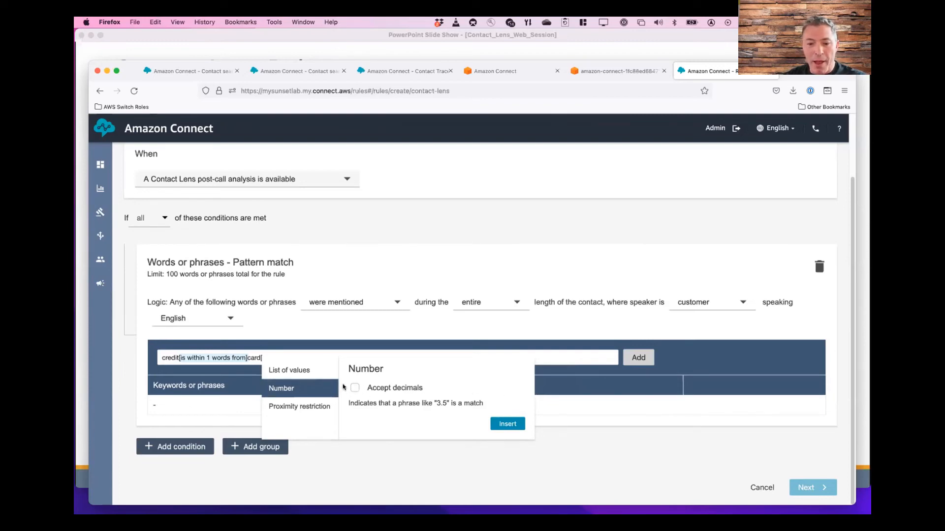
{"action": "left_click", "coordinate": [310, 406]}
{"action": "left_click", "coordinate": [364, 407]}
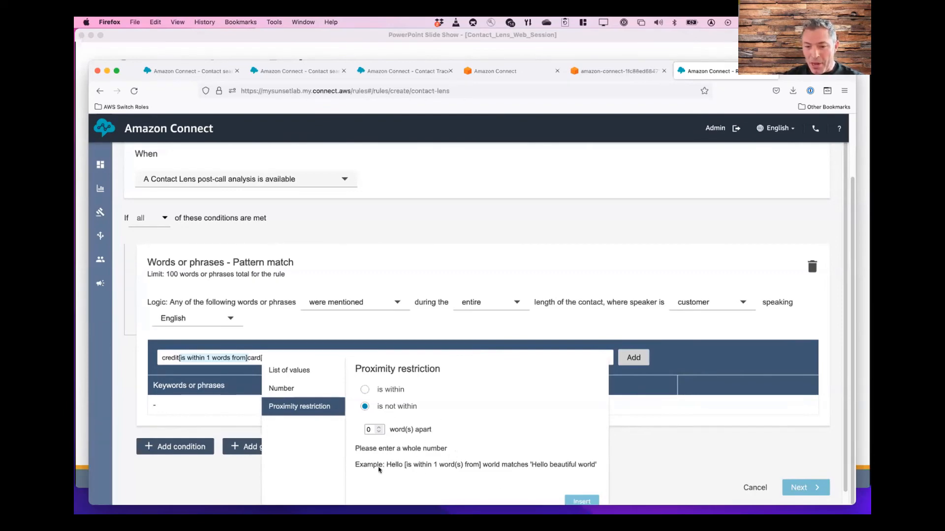
{"action": "left_click_drag", "start_coordinate": [388, 462], "coordinate": [481, 463]}
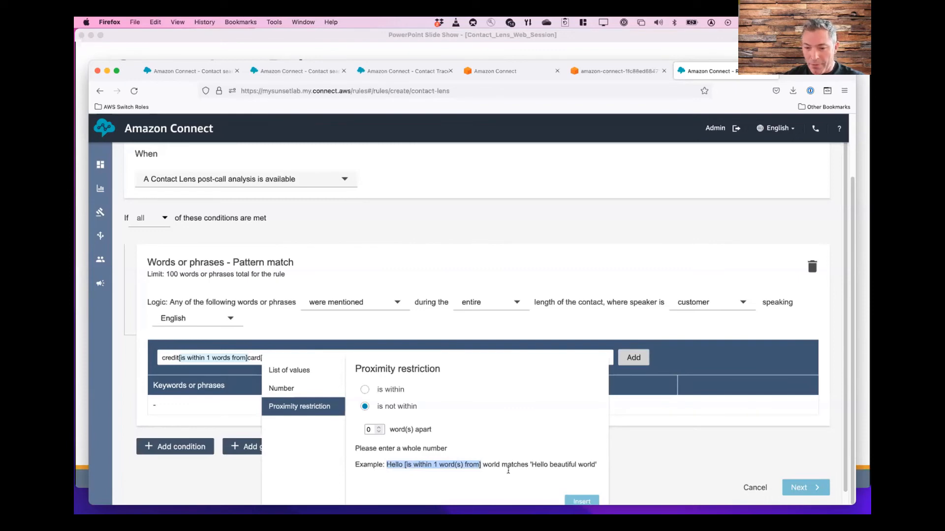
{"action": "left_click", "coordinate": [537, 462]}
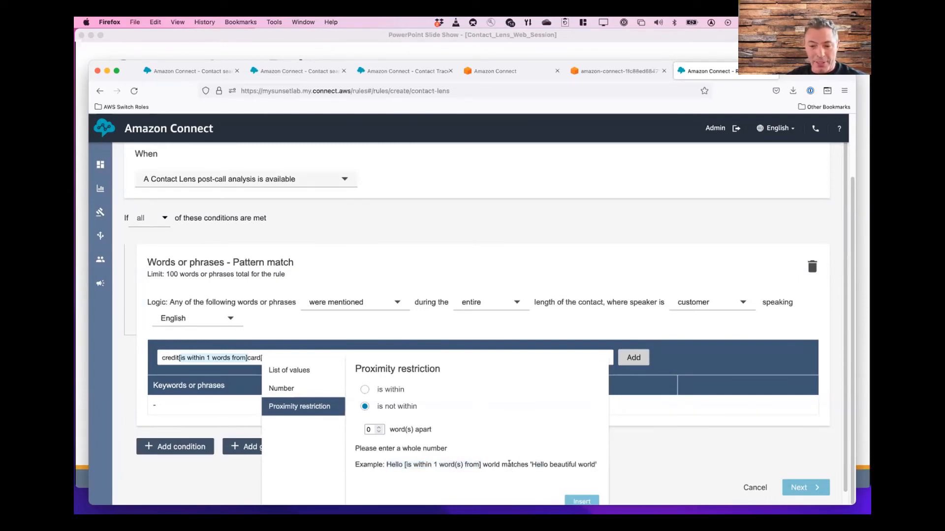
{"action": "left_click", "coordinate": [617, 282]}
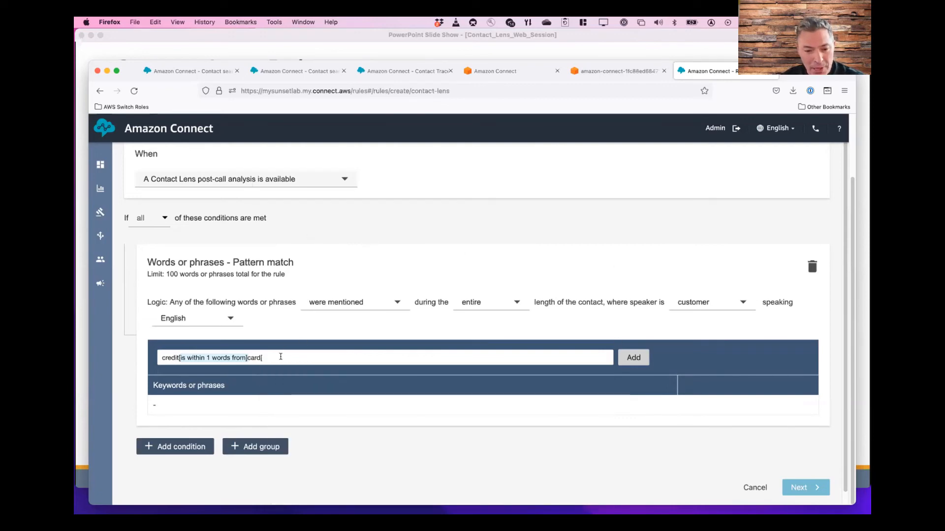
Clear the pattern text and return to the rules overview without saving the pattern match rule.
{"action": "left_click_drag", "start_coordinate": [276, 357], "coordinate": [154, 350]}
{"action": "key", "text": "BackSpace"}
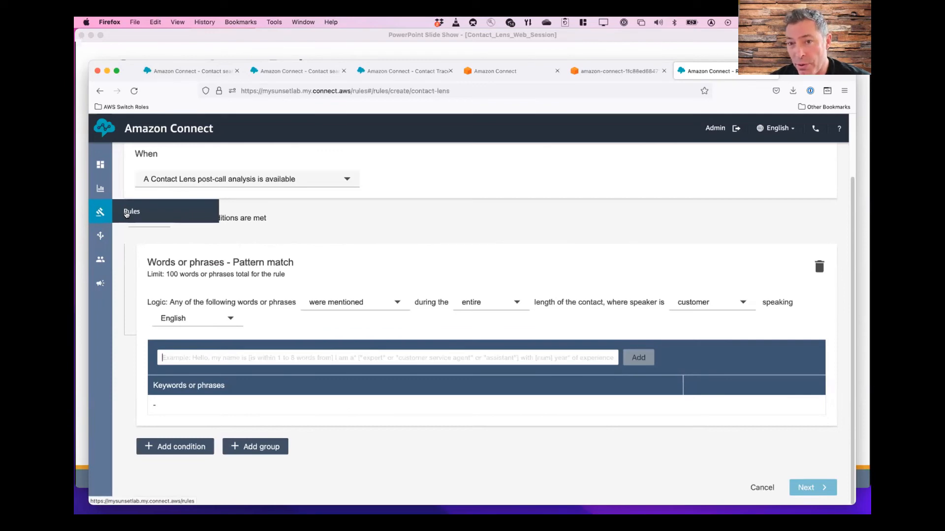
{"action": "left_click", "coordinate": [126, 215]}
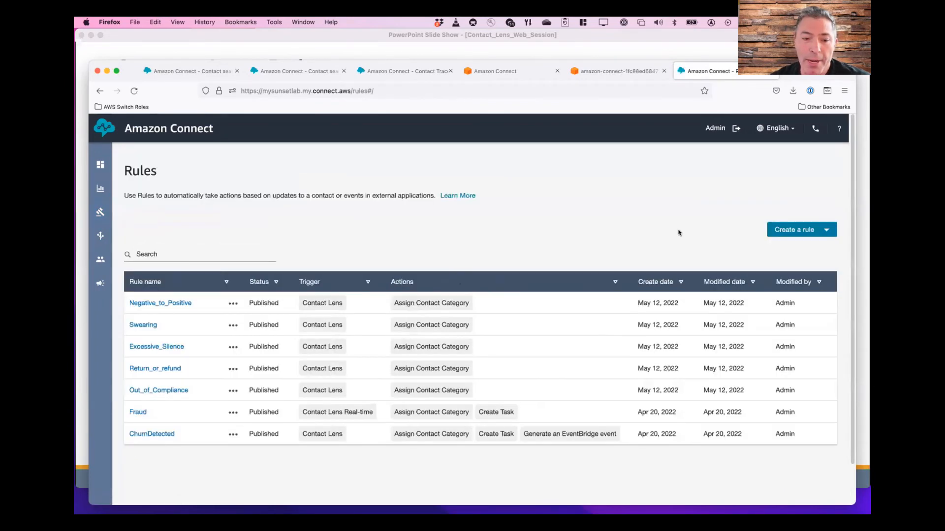
Create a new Contact Lens rule for available post-call analysis and add a Non-talk time condition.
{"action": "left_click", "coordinate": [811, 236]}
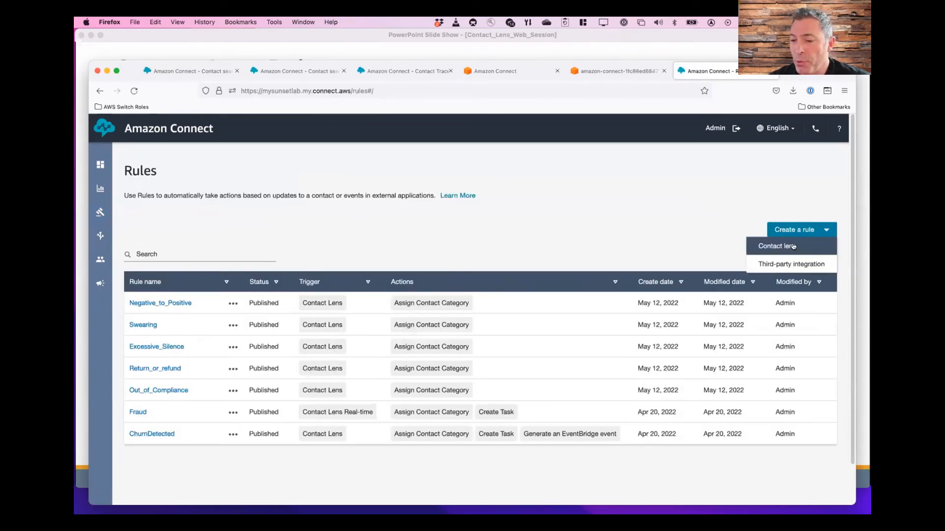
{"action": "left_click", "coordinate": [786, 250]}
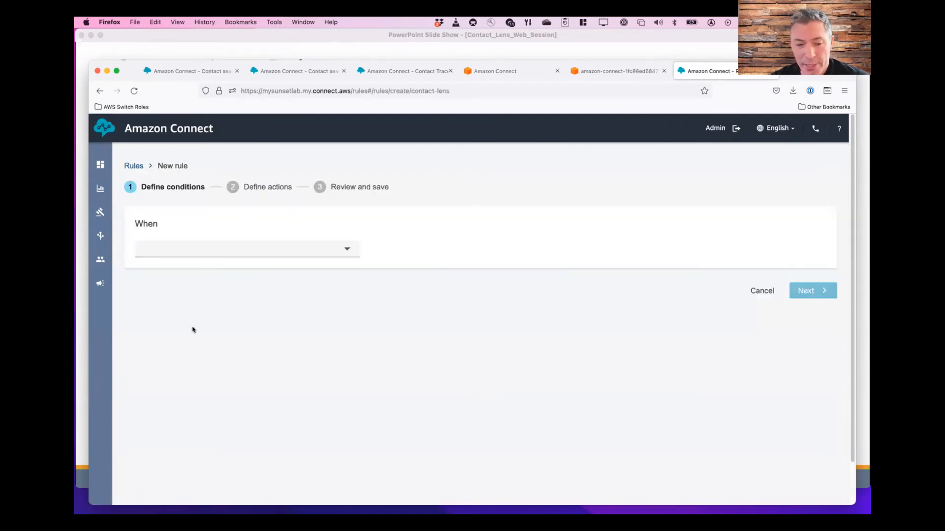
{"action": "left_click", "coordinate": [318, 250]}
{"action": "left_click", "coordinate": [289, 270]}
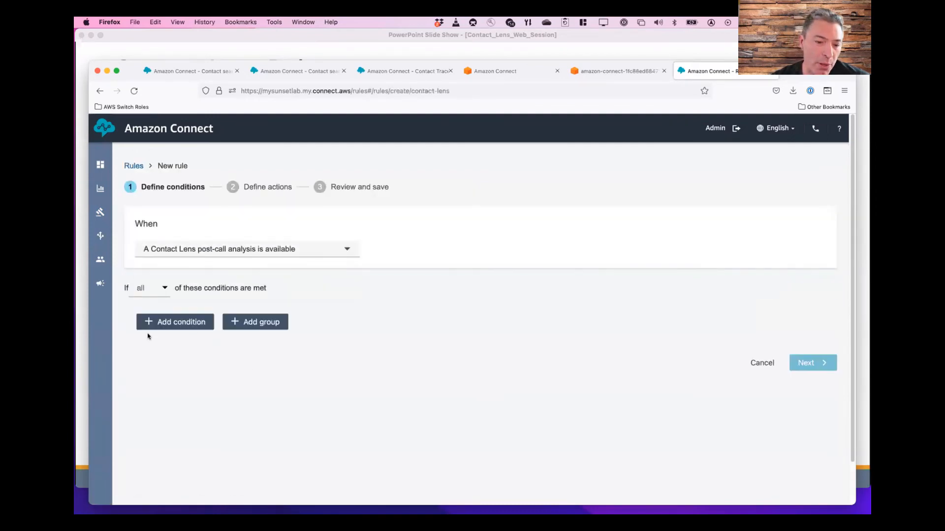
{"action": "left_click", "coordinate": [182, 324]}
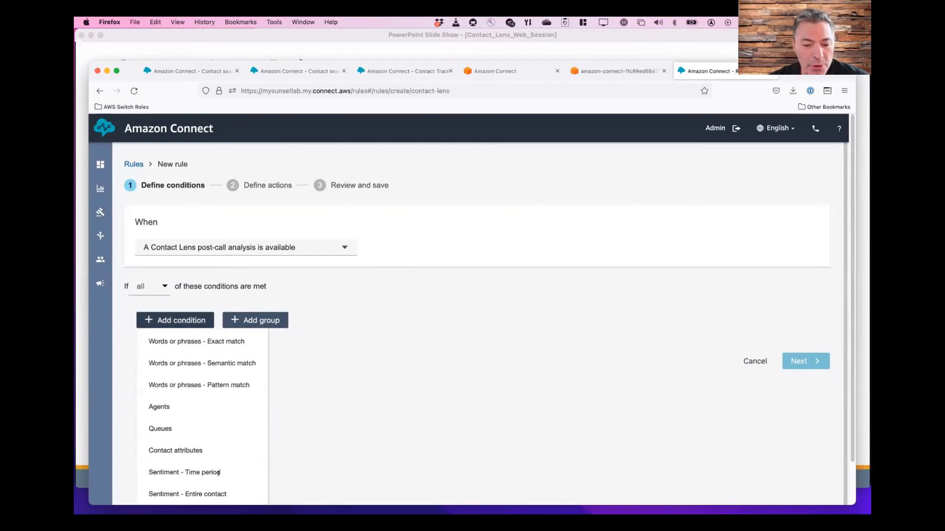
{"action": "scroll", "coordinate": [502, 474], "scroll_direction": "down", "scroll_amount": 3}
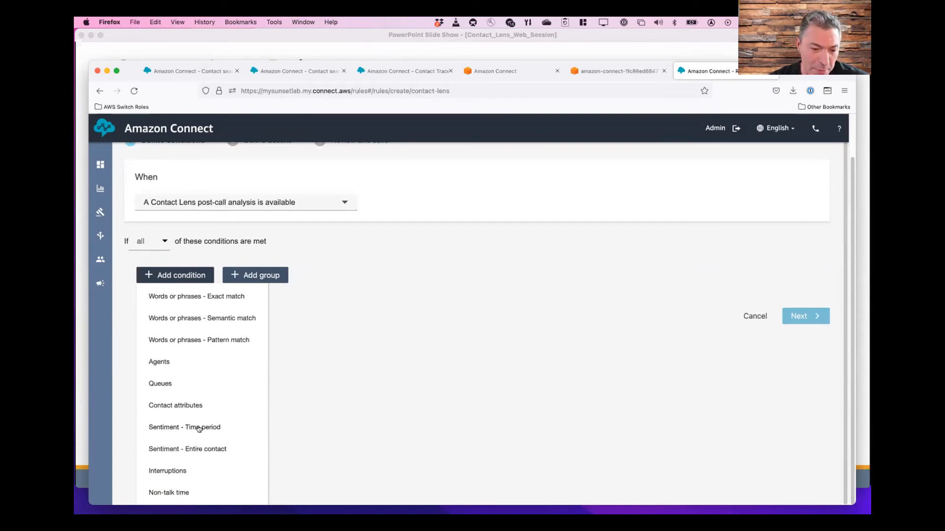
{"action": "left_click", "coordinate": [167, 493]}
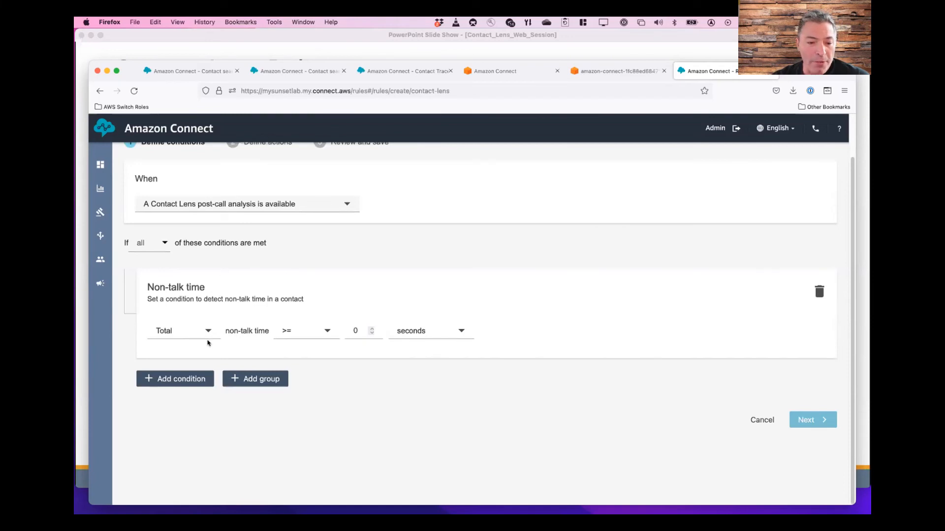
Set the condition to longest non-talk time >= 1 minute.
{"action": "left_click", "coordinate": [206, 331]}
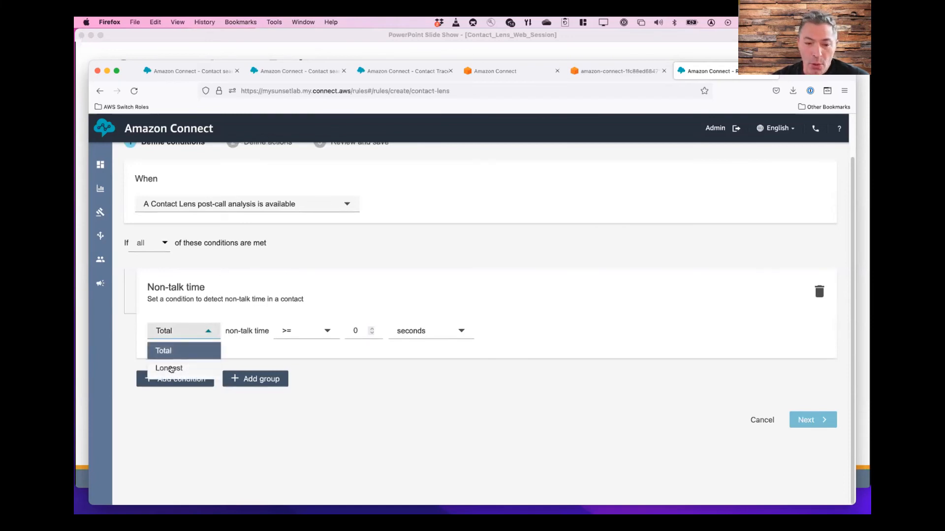
{"action": "left_click", "coordinate": [171, 369]}
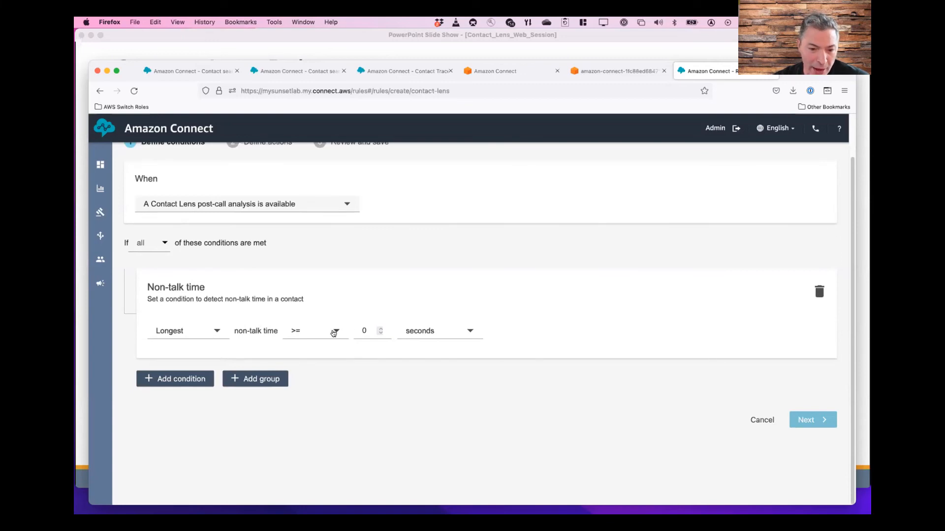
{"action": "left_click", "coordinate": [379, 328]}
{"action": "key", "text": "BackSpace"}
{"action": "type", "text": "30"}
{"action": "key", "text": "BackSpace"}
{"action": "key", "text": "BackSpace"}
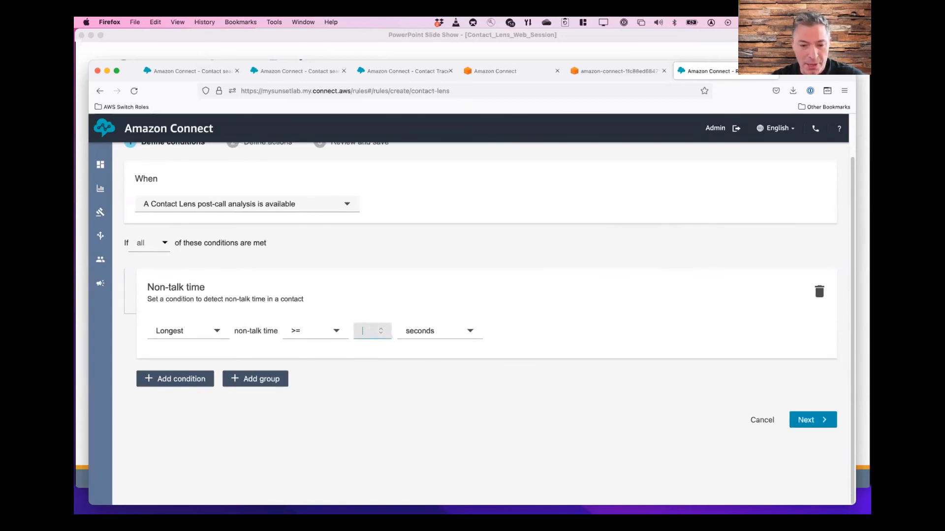
{"action": "type", "text": "60"}
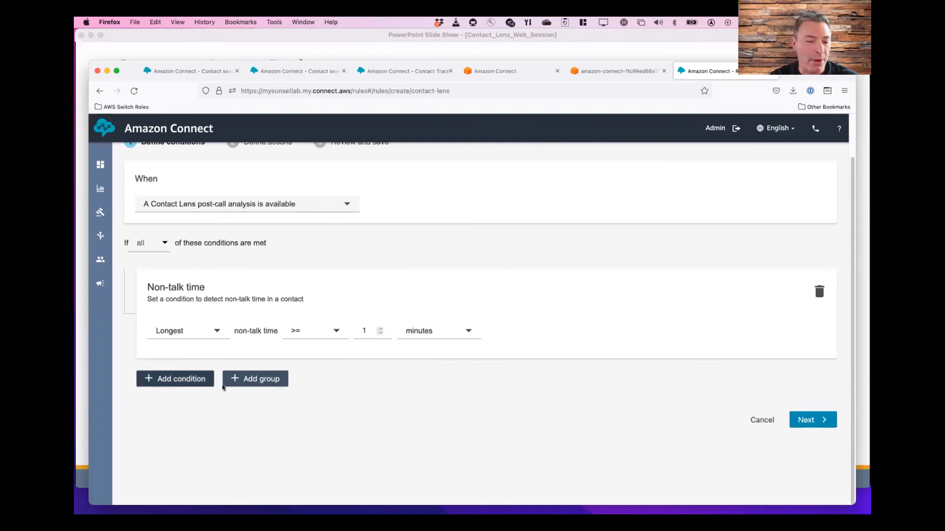
Add a Sentiment - Entire contact condition below the non-talk time condition.
{"action": "left_click", "coordinate": [178, 378]}
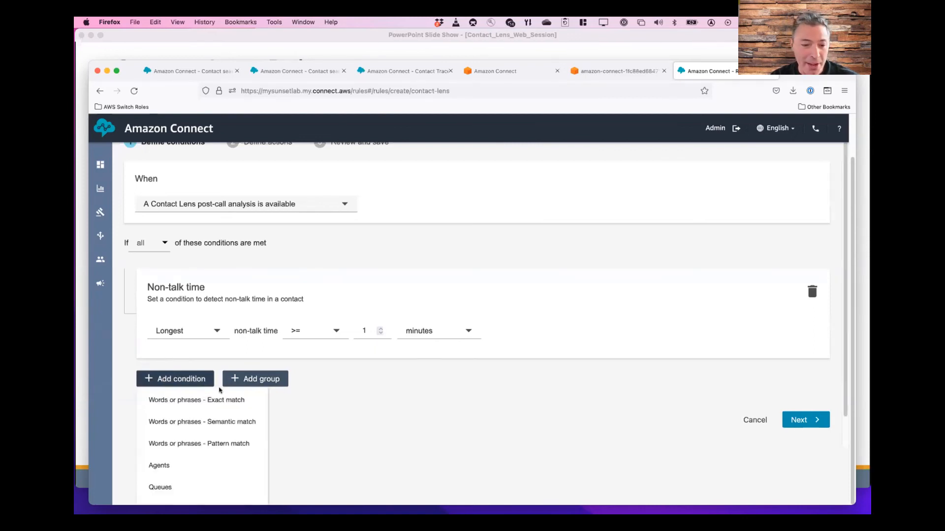
{"action": "scroll", "coordinate": [228, 433], "scroll_direction": "down", "scroll_amount": 2}
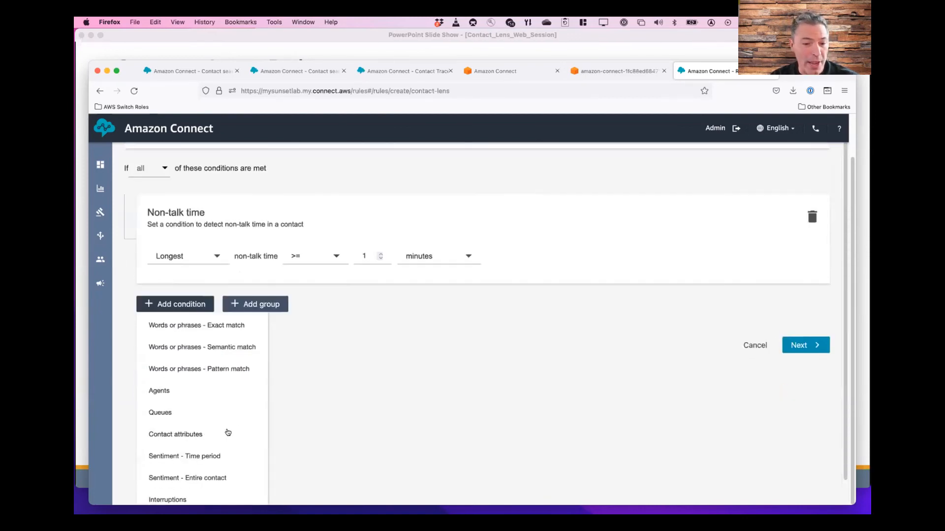
{"action": "scroll", "coordinate": [228, 432], "scroll_direction": "down", "scroll_amount": 1}
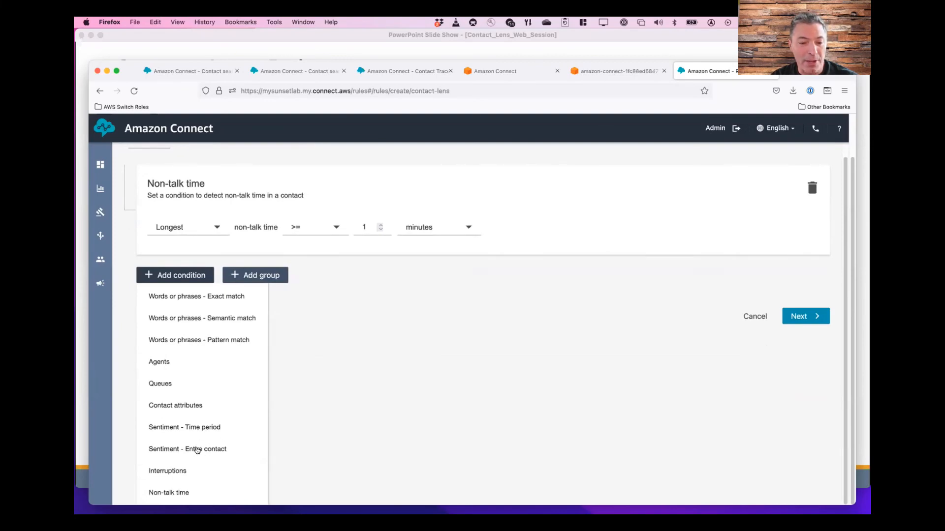
{"action": "left_click", "coordinate": [197, 450]}
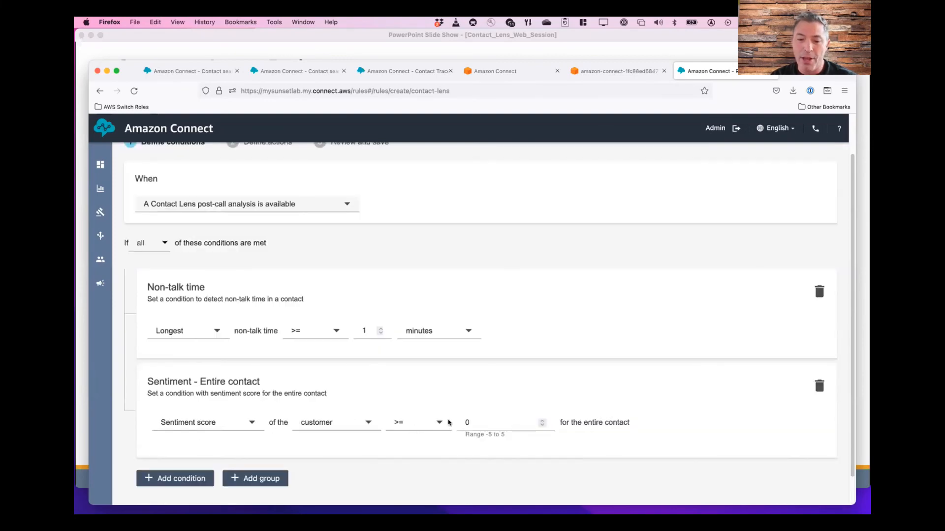
Set the Sentiment - Entire contact condition to a customer sentiment score <= -1.
{"action": "left_click", "coordinate": [541, 426]}
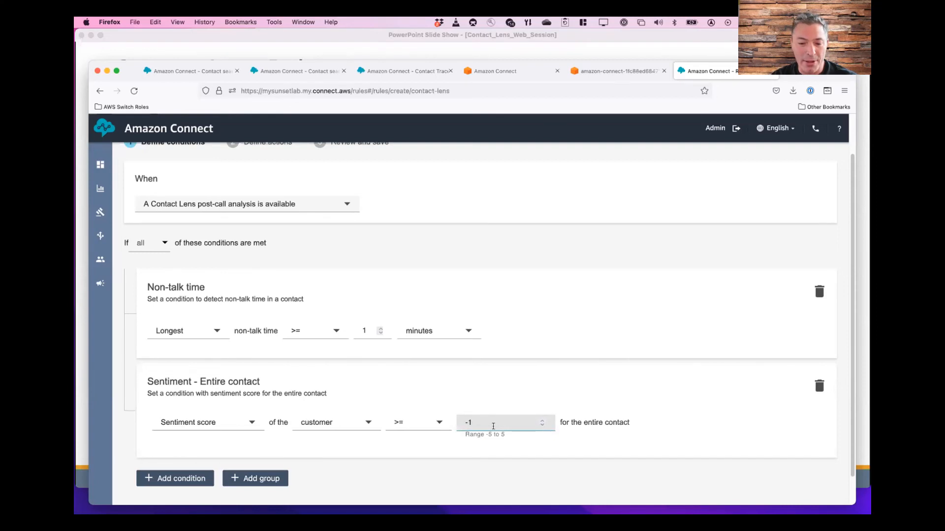
{"action": "key", "text": "BackSpace"}
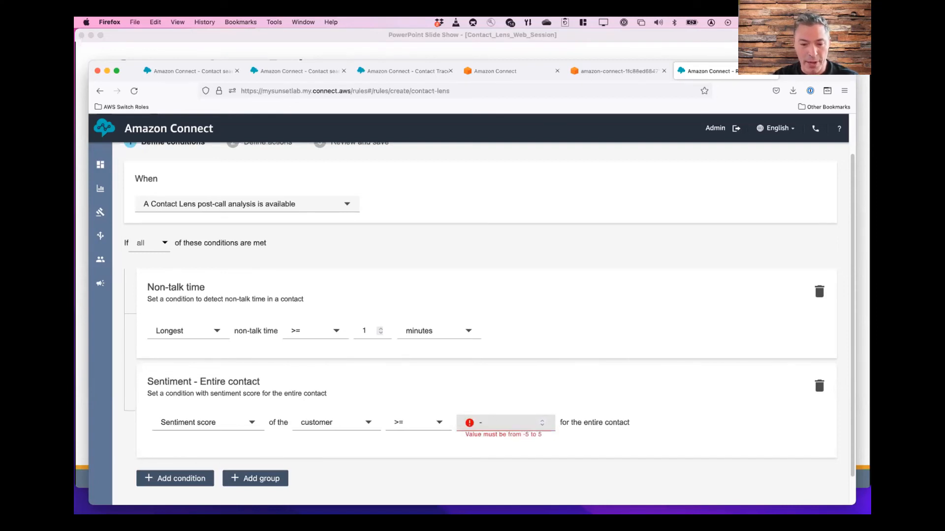
{"action": "left_click", "coordinate": [435, 424]}
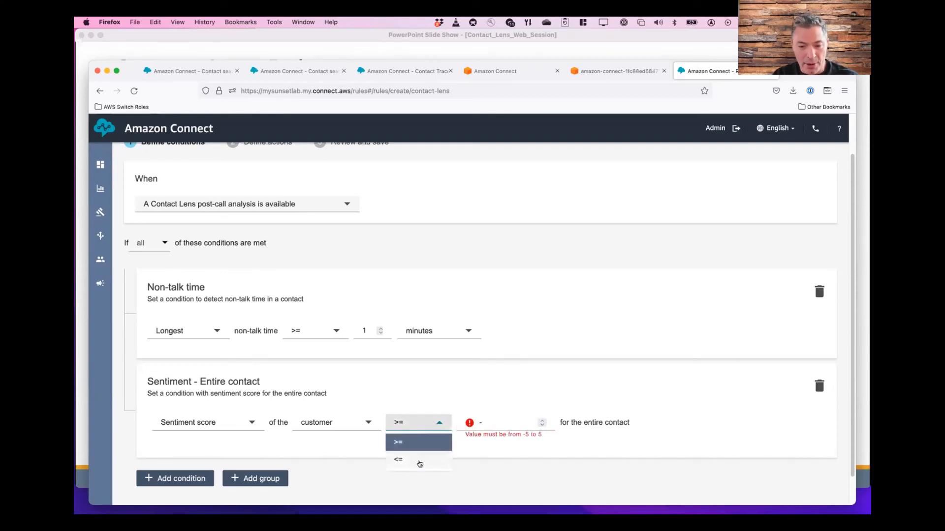
{"action": "left_click", "coordinate": [419, 460]}
{"action": "left_click", "coordinate": [493, 424]}
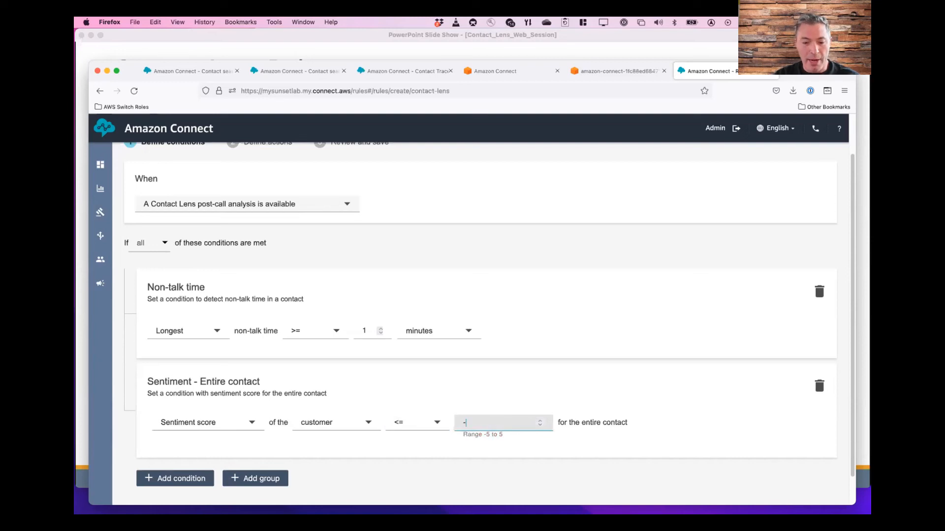
{"action": "type", "text": "1"}
{"action": "left_click", "coordinate": [570, 402]}
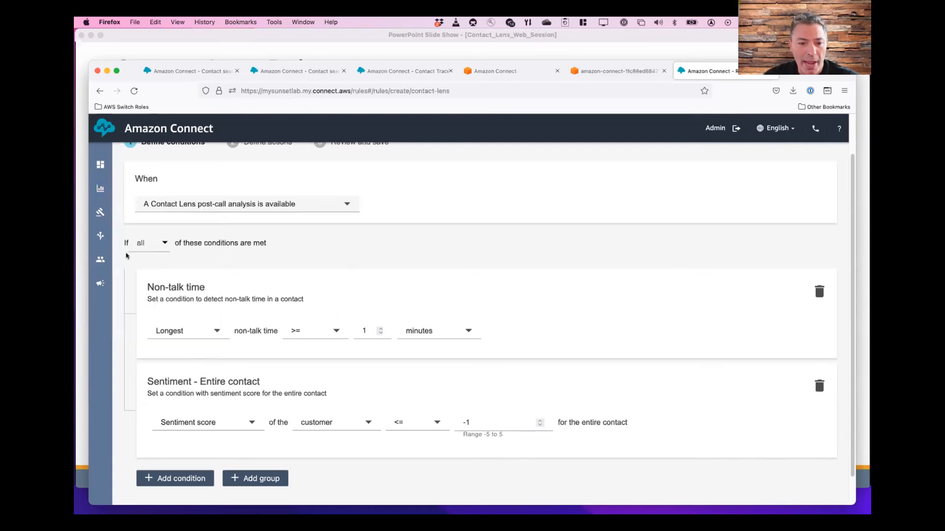
Check the all/any matching options, then delete the Sentiment - Entire contact condition and return to the rules list without saving.
{"action": "left_click", "coordinate": [162, 244]}
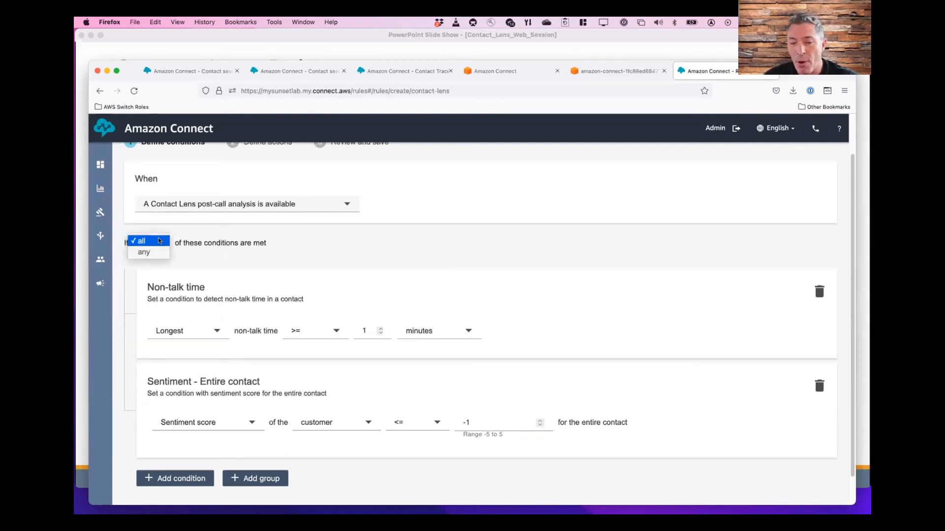
{"action": "left_click", "coordinate": [390, 231]}
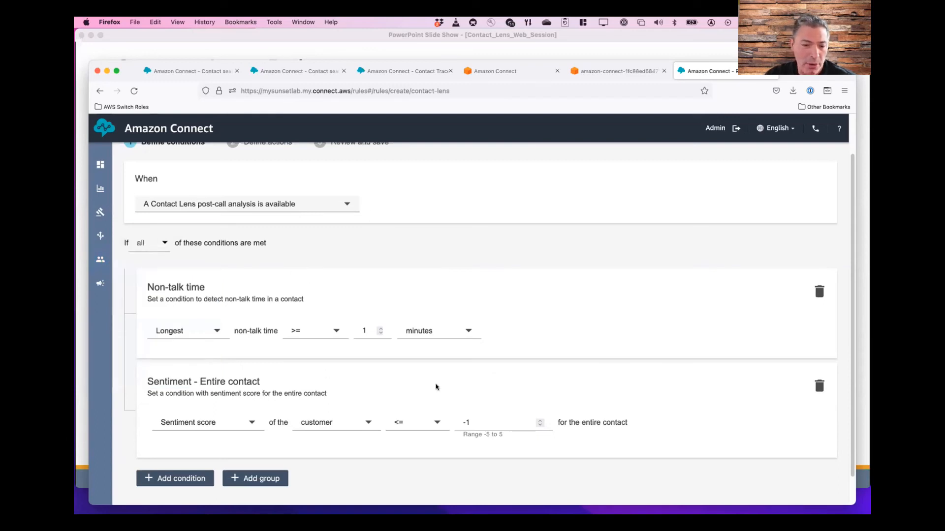
{"action": "left_click", "coordinate": [819, 386]}
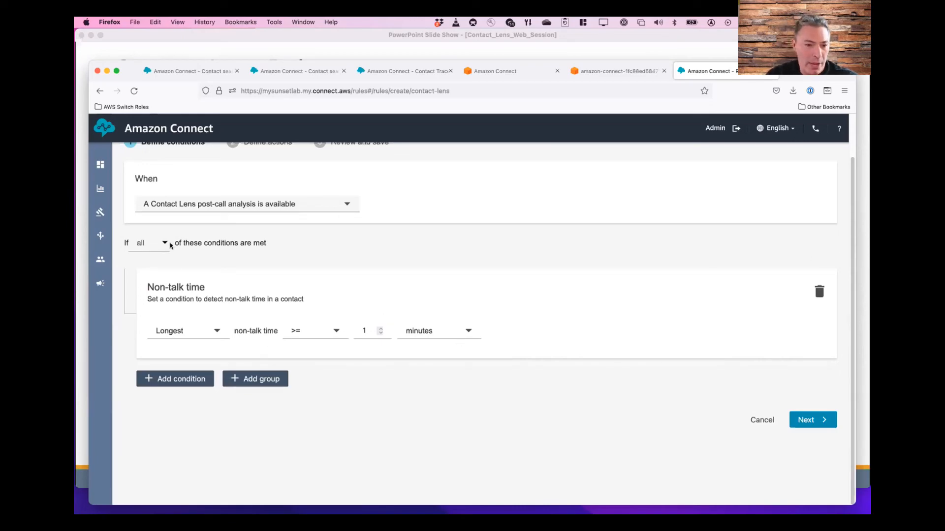
{"action": "scroll", "coordinate": [171, 245], "scroll_direction": "up", "scroll_amount": 2}
{"action": "left_click", "coordinate": [138, 167]}
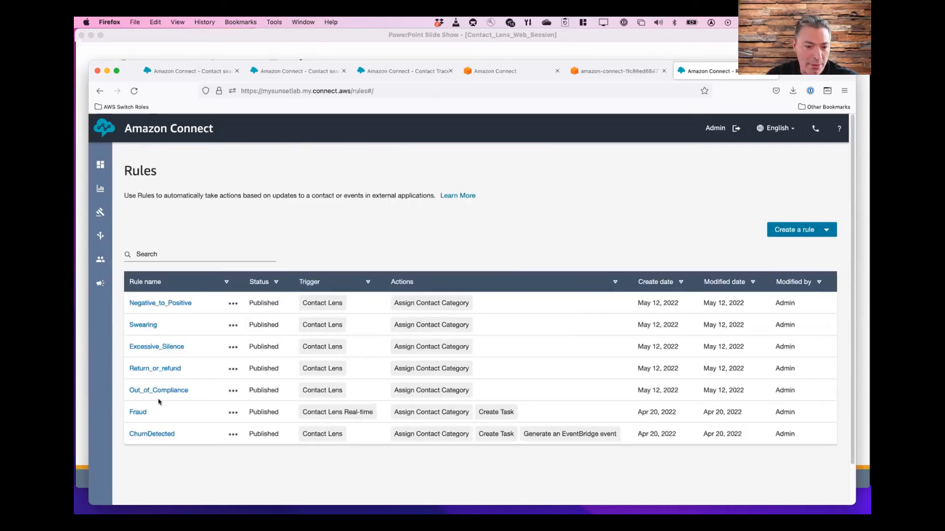
Review the non-talk time condition of the Excessive_Silence rule and return to the rules list.
{"action": "left_click", "coordinate": [160, 348]}
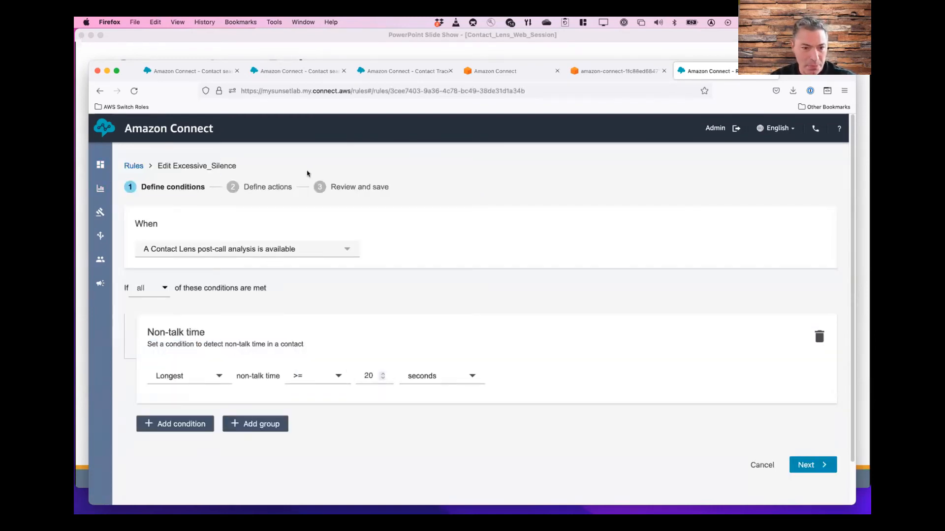
{"action": "left_click", "coordinate": [126, 167]}
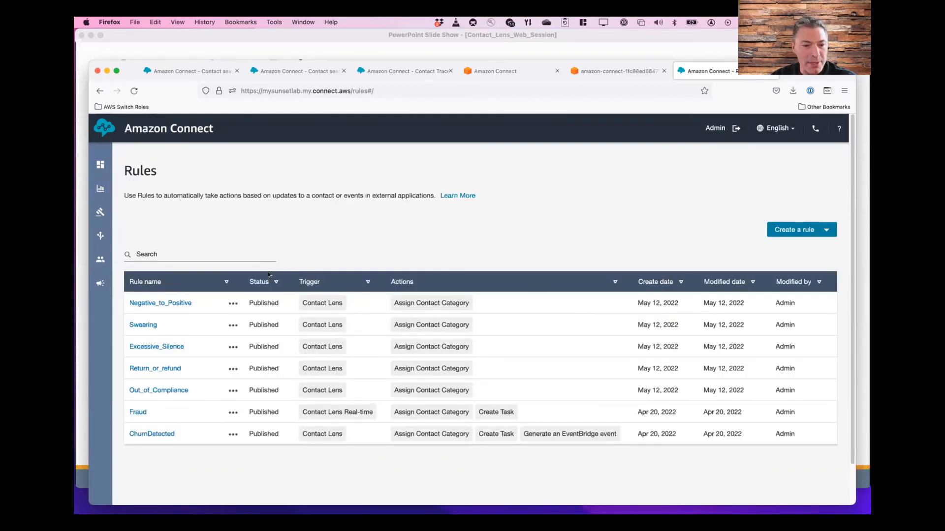
Create a new Contact Lens rule for available post-call analysis and add a Sentiment - Time period condition.
{"action": "left_click", "coordinate": [828, 229]}
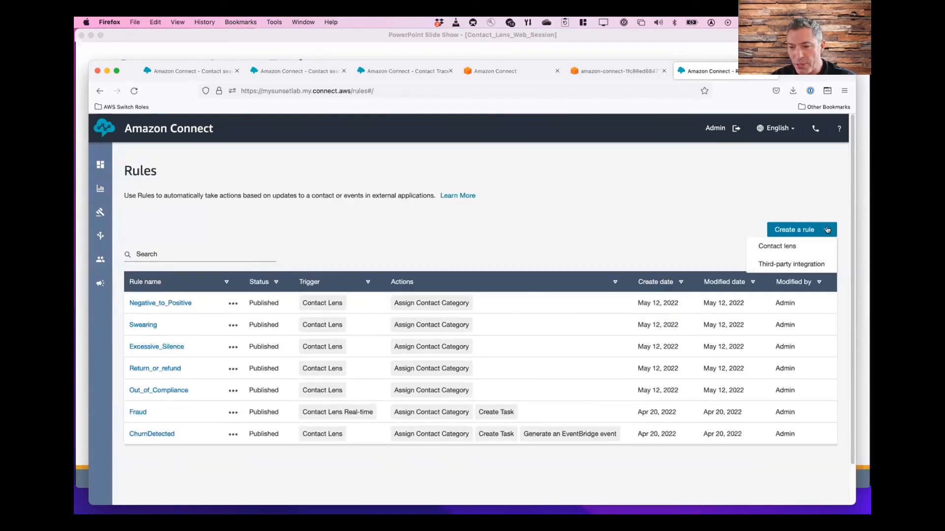
{"action": "left_click", "coordinate": [786, 245]}
{"action": "left_click", "coordinate": [305, 254]}
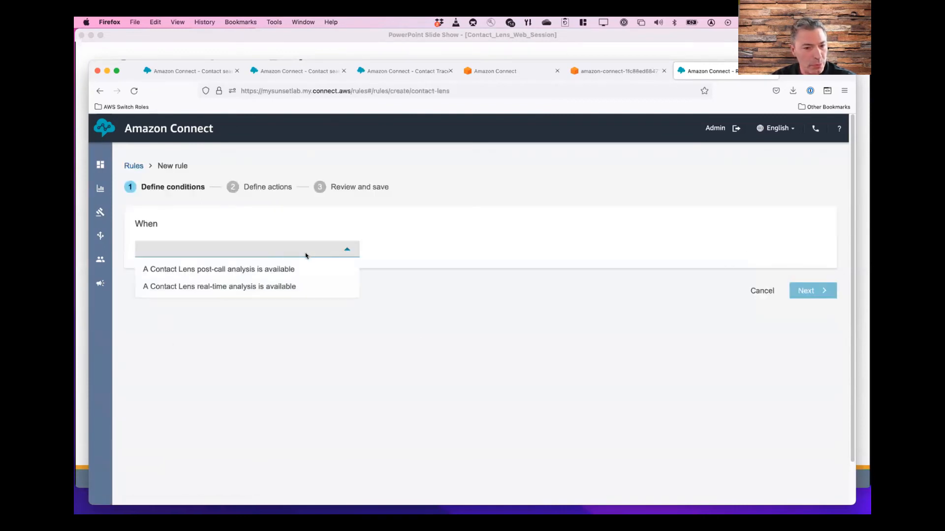
{"action": "left_click", "coordinate": [291, 270]}
{"action": "left_click", "coordinate": [172, 324]}
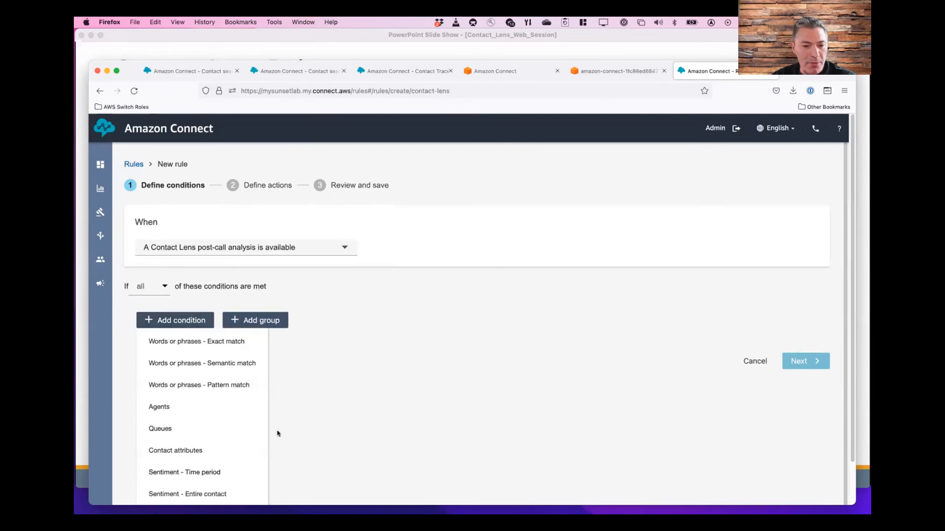
{"action": "left_click", "coordinate": [202, 474]}
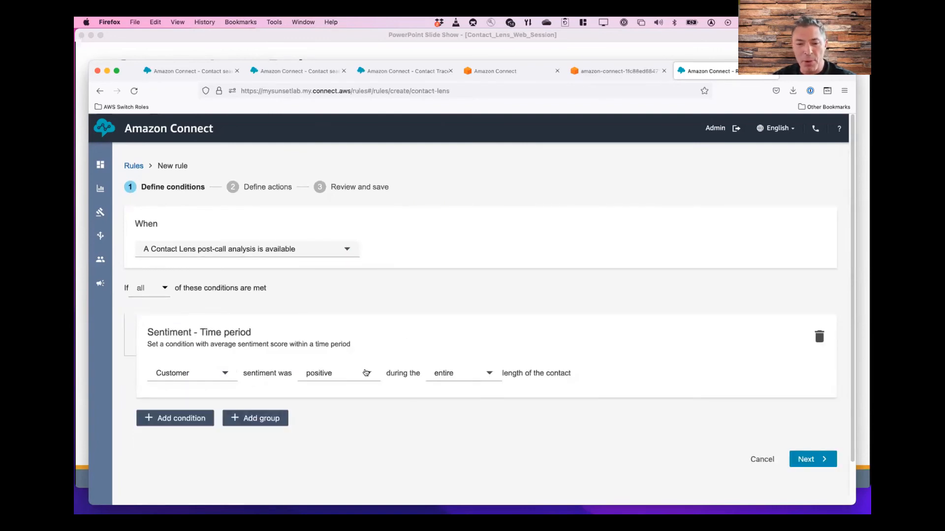
Set the condition to negative customer sentiment during the first 30 seconds of the contact.
{"action": "left_click", "coordinate": [366, 373]}
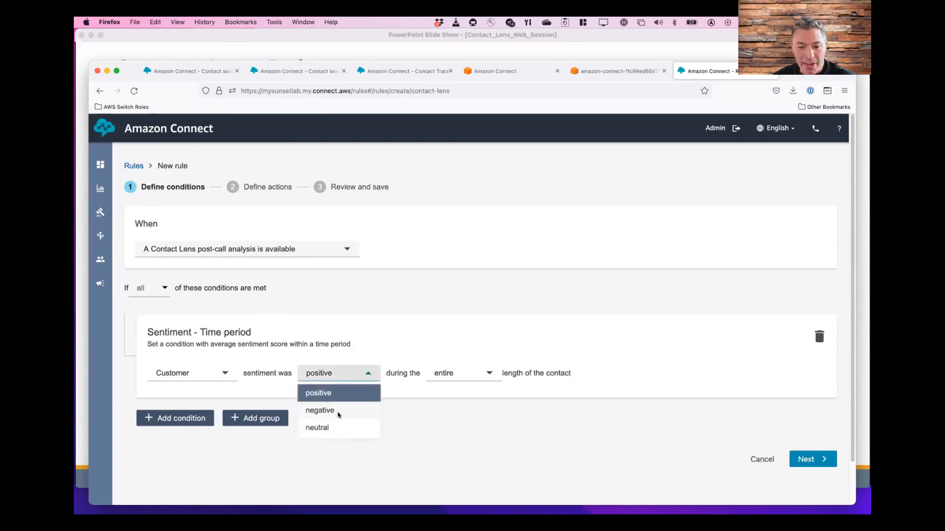
{"action": "left_click", "coordinate": [338, 412]}
{"action": "left_click", "coordinate": [476, 372]}
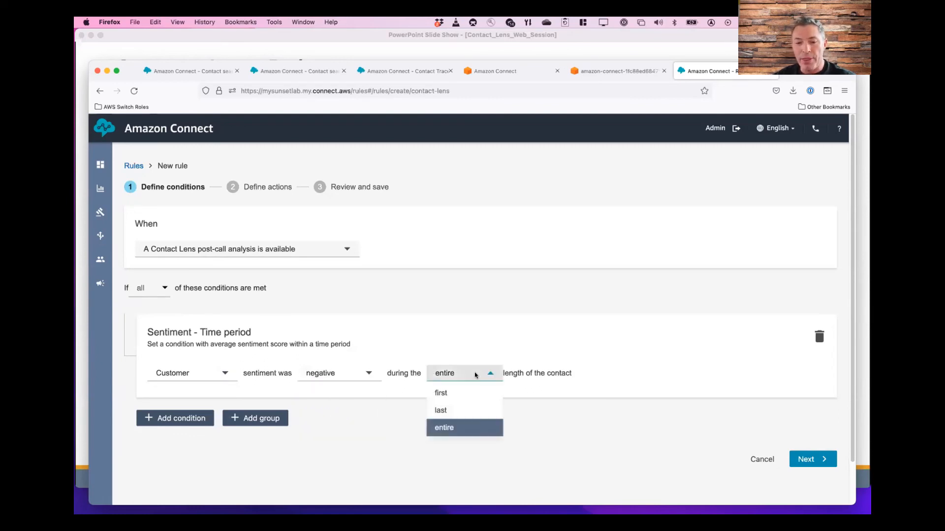
{"action": "left_click", "coordinate": [461, 394]}
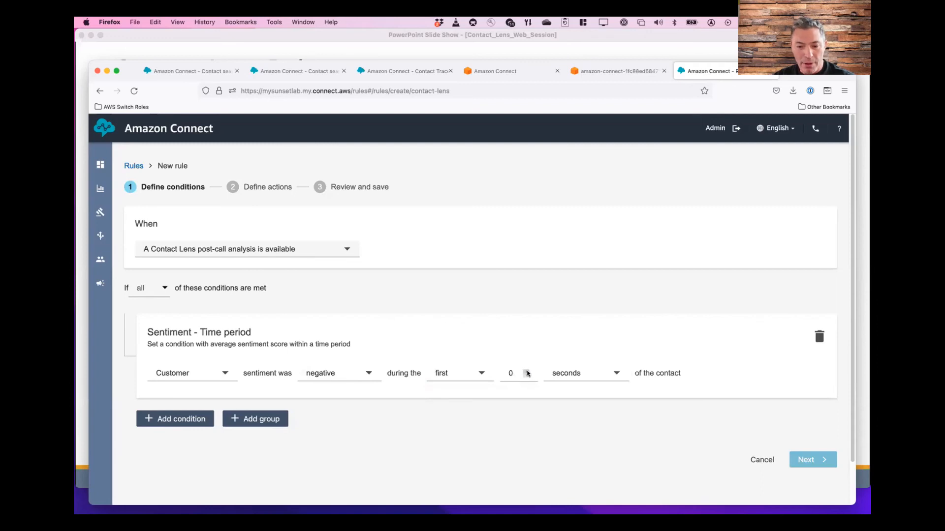
{"action": "left_click", "coordinate": [509, 373]}
{"action": "type", "text": "30"}
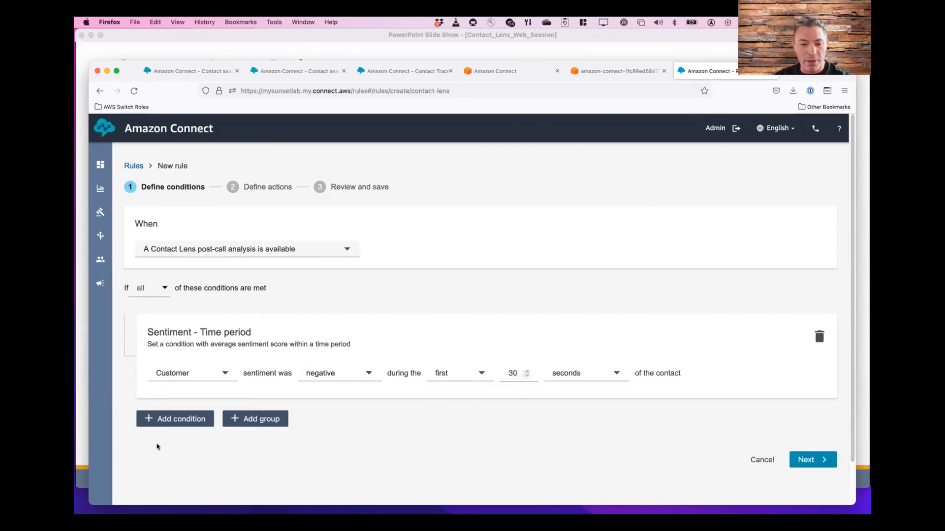
Add a second Sentiment - Time period condition for positive customer sentiment during the last 30 seconds of the contact.
{"action": "left_click", "coordinate": [161, 419]}
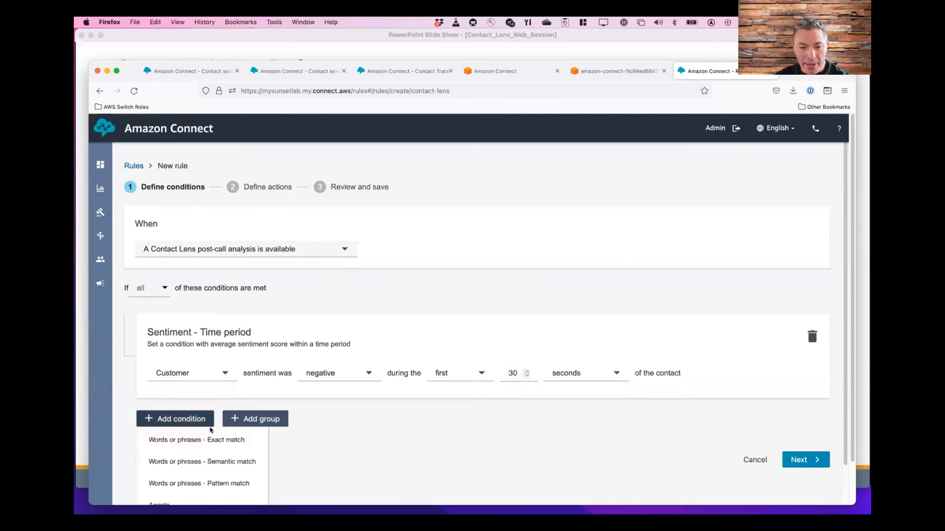
{"action": "scroll", "coordinate": [206, 481], "scroll_direction": "down", "scroll_amount": 3}
{"action": "scroll", "coordinate": [197, 450], "scroll_direction": "down", "scroll_amount": 2}
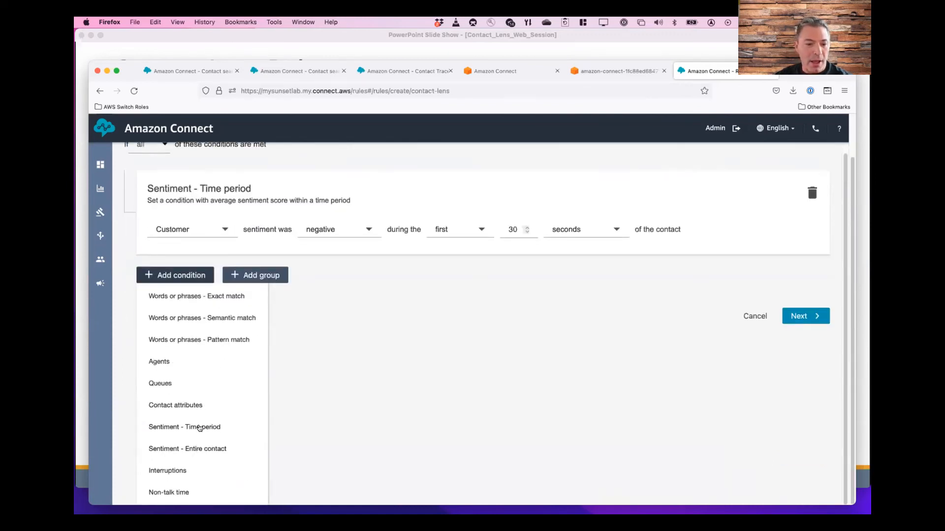
{"action": "left_click", "coordinate": [199, 427]}
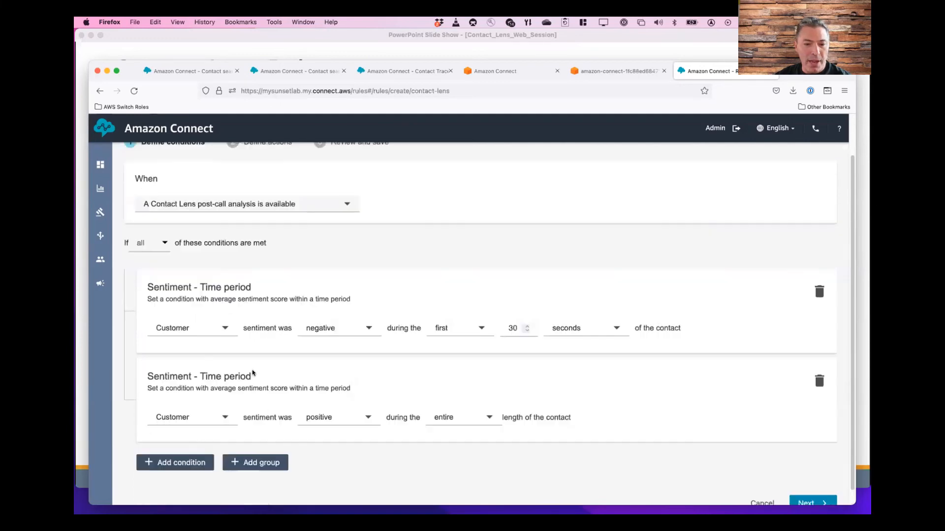
{"action": "left_click", "coordinate": [466, 419]}
{"action": "left_click", "coordinate": [458, 455]}
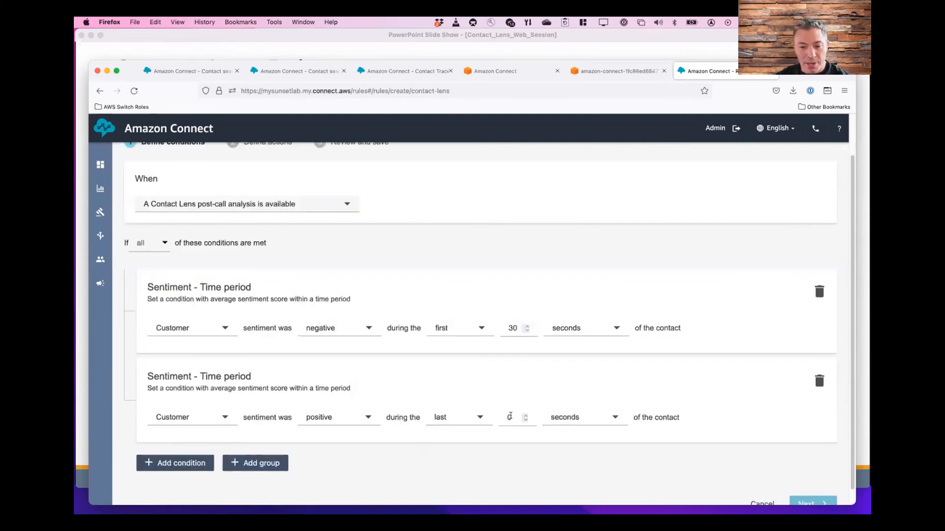
{"action": "left_click", "coordinate": [510, 416]}
{"action": "type", "text": "30"}
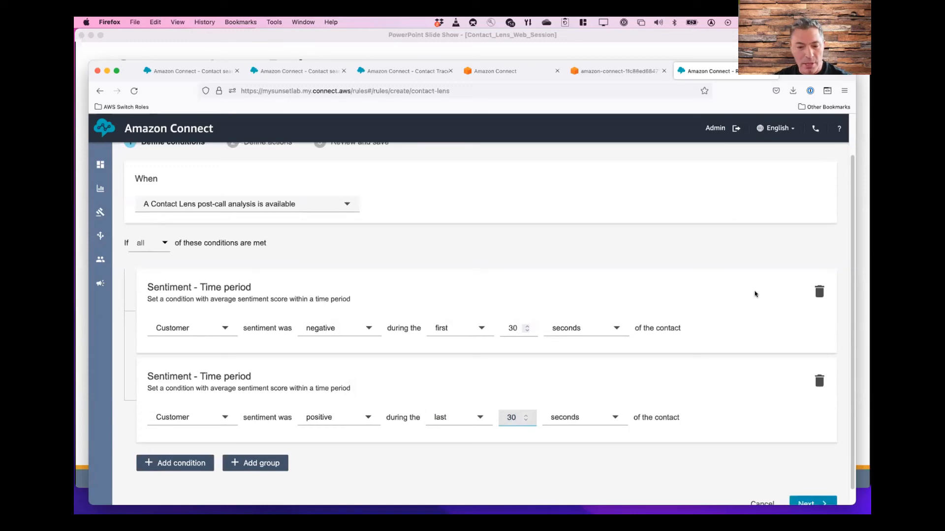
{"action": "left_click", "coordinate": [639, 476]}
{"action": "scroll", "coordinate": [640, 474], "scroll_direction": "down", "scroll_amount": 1}
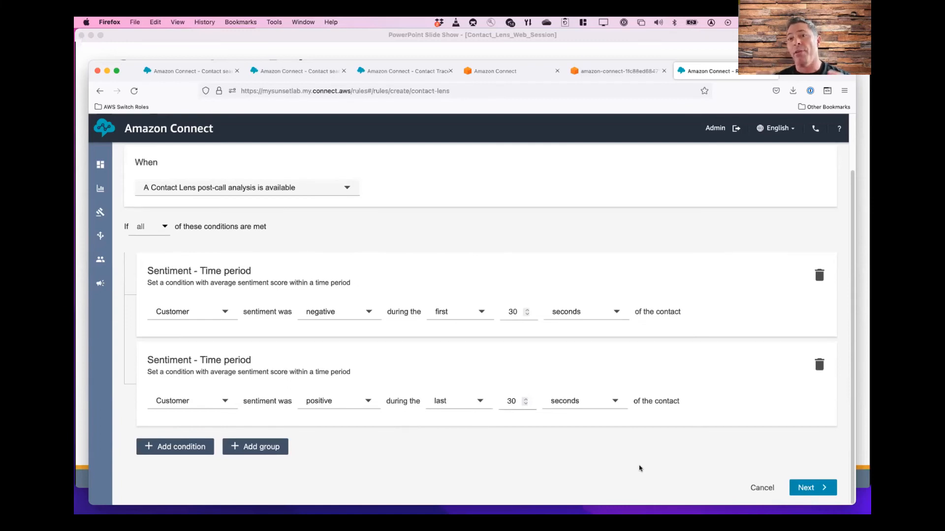
Reverse the two sentiment conditions to positive for the first 30 seconds and negative for the last 30 seconds.
{"action": "left_click", "coordinate": [366, 311]}
{"action": "left_click", "coordinate": [333, 333]}
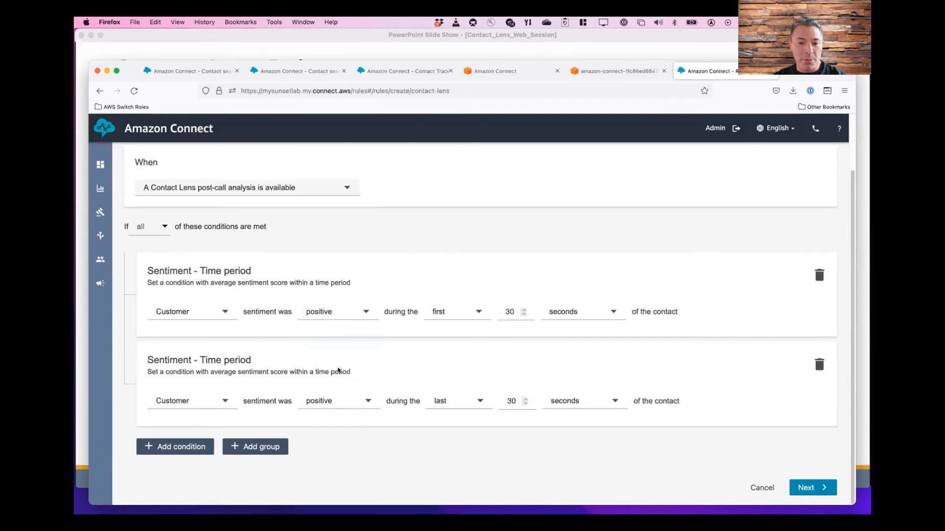
{"action": "left_click", "coordinate": [368, 405]}
{"action": "left_click", "coordinate": [327, 439]}
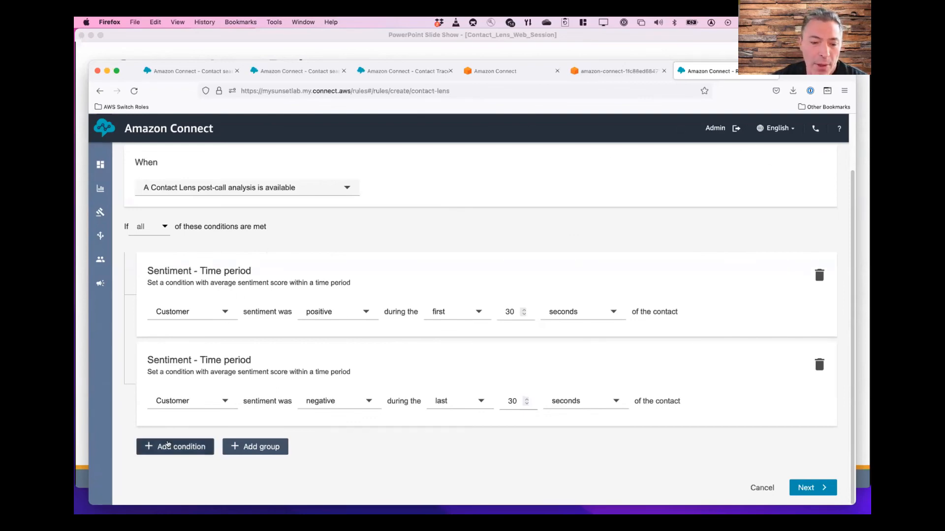
{"action": "left_click", "coordinate": [172, 446]}
{"action": "scroll", "coordinate": [191, 418], "scroll_direction": "down", "scroll_amount": 5}
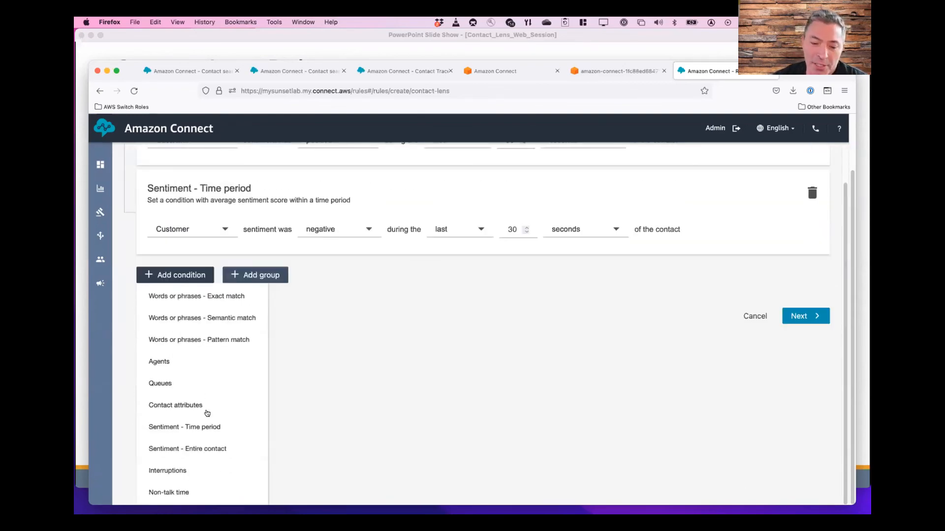
{"action": "left_click", "coordinate": [193, 427]}
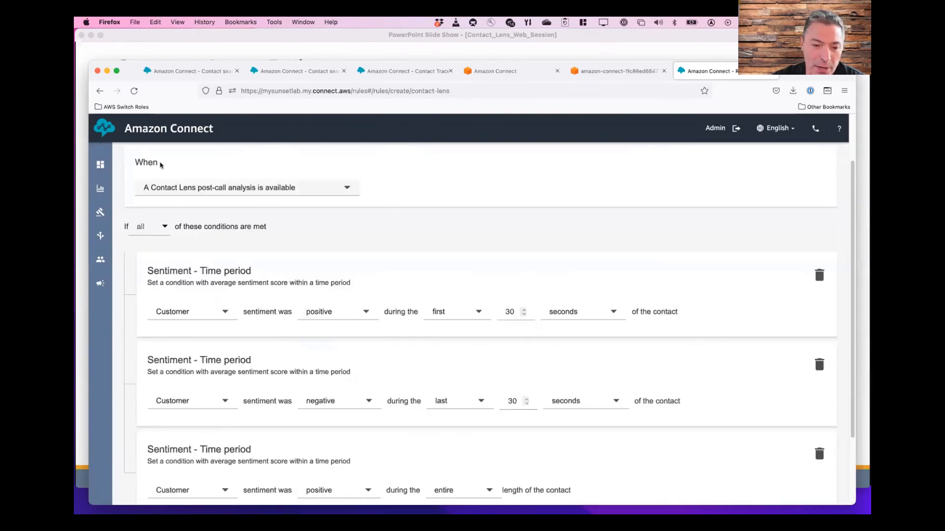
{"action": "left_click", "coordinate": [818, 452]}
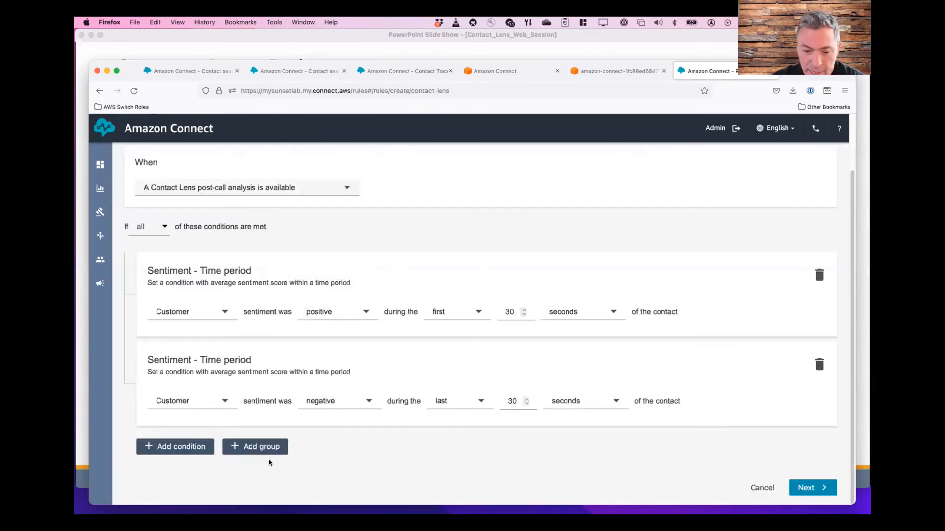
{"action": "left_click", "coordinate": [174, 451]}
{"action": "scroll", "coordinate": [270, 369], "scroll_direction": "down", "scroll_amount": 5}
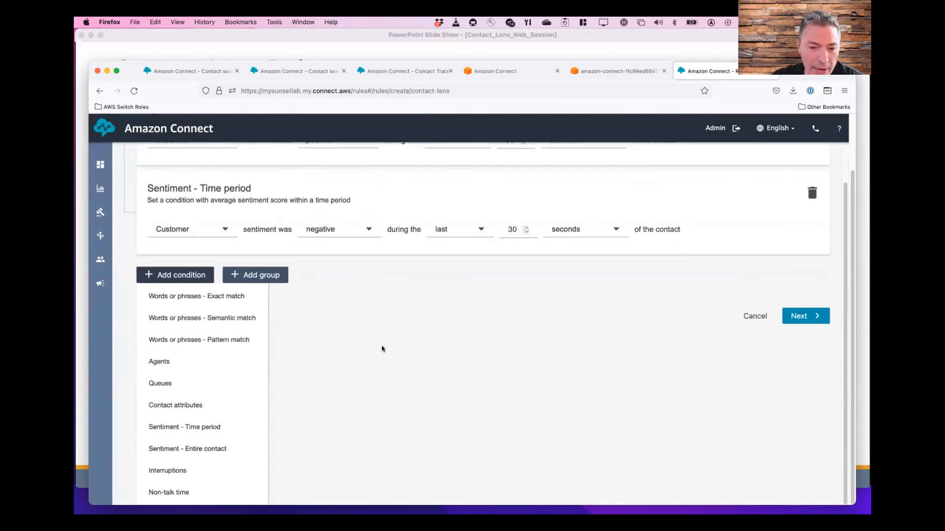
{"action": "scroll", "coordinate": [541, 364], "scroll_direction": "up", "scroll_amount": 5}
Delete both Sentiment - Time period conditions and add a Sentiment - Entire contact condition instead.
{"action": "left_click", "coordinate": [813, 366]}
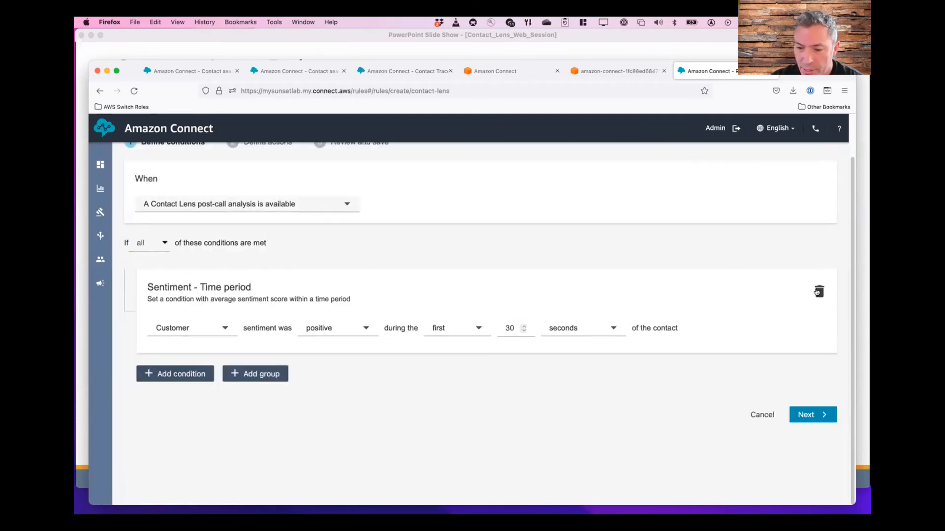
{"action": "left_click", "coordinate": [818, 291]}
{"action": "left_click", "coordinate": [201, 281]}
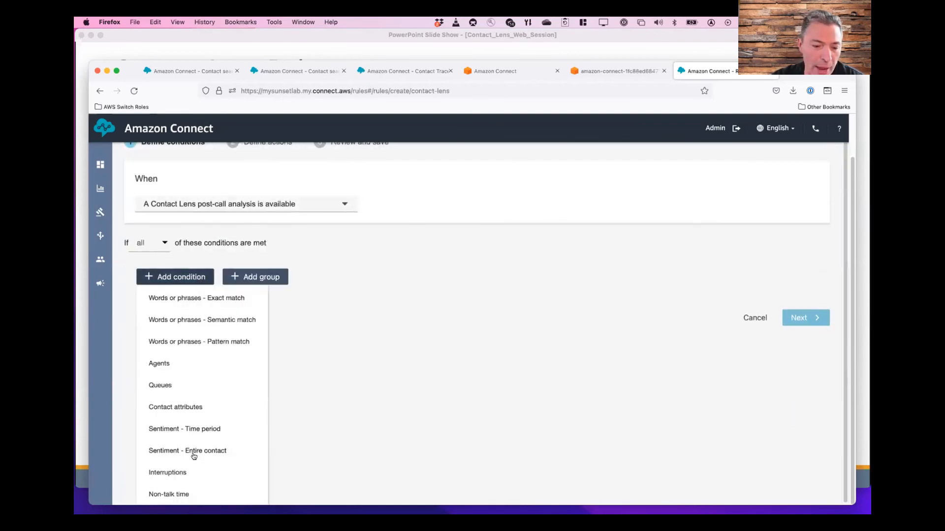
{"action": "left_click", "coordinate": [194, 455]}
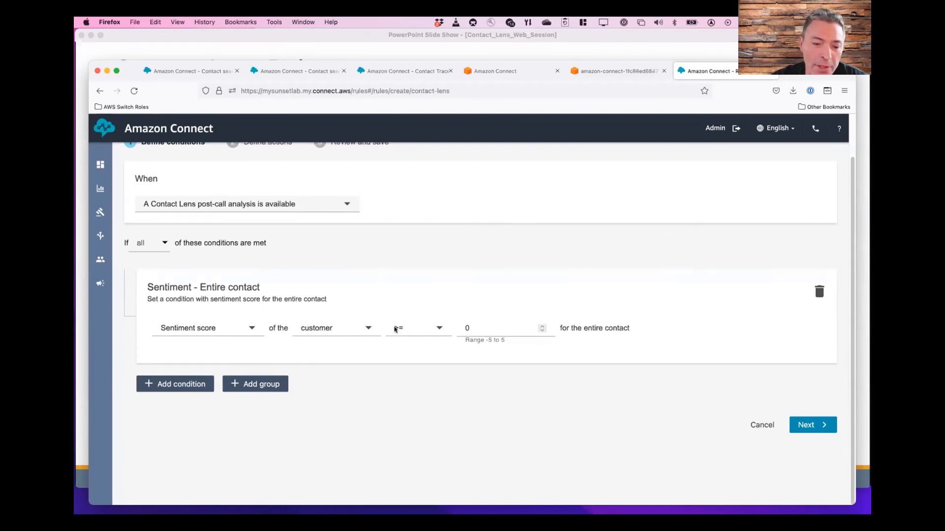
Set the entire-contact condition to match a customer sentiment score of <= -4.
{"action": "left_click", "coordinate": [394, 328]}
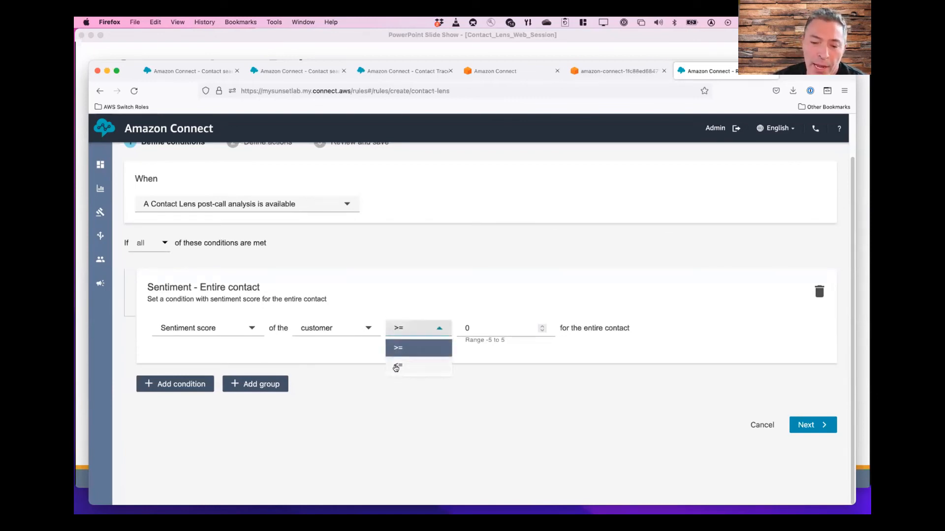
{"action": "left_click", "coordinate": [396, 365]}
{"action": "left_click", "coordinate": [472, 326]}
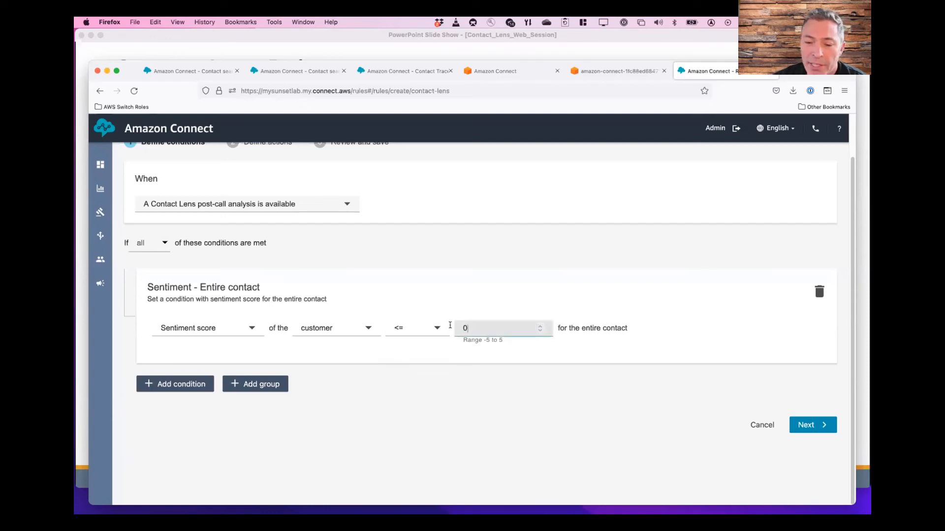
{"action": "key", "text": "BackSpace"}
{"action": "type", "text": "-4"}
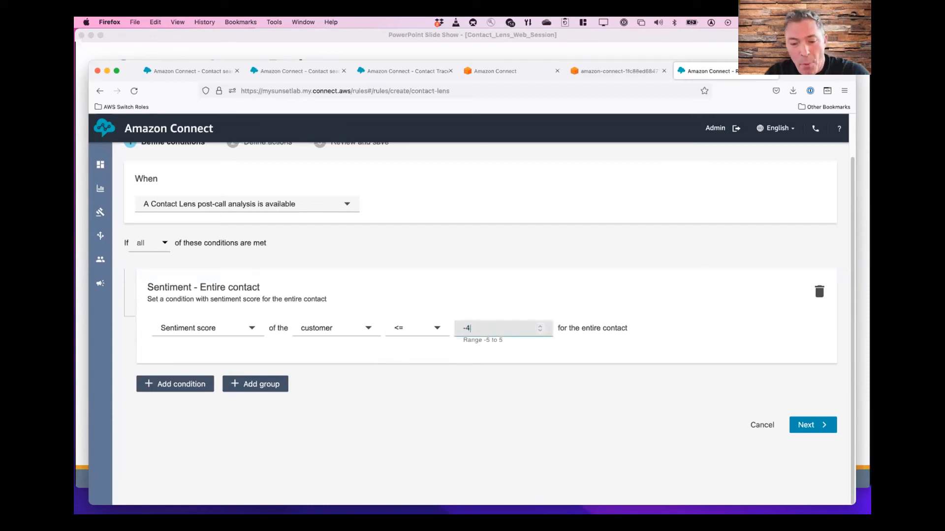
{"action": "left_click", "coordinate": [601, 309]}
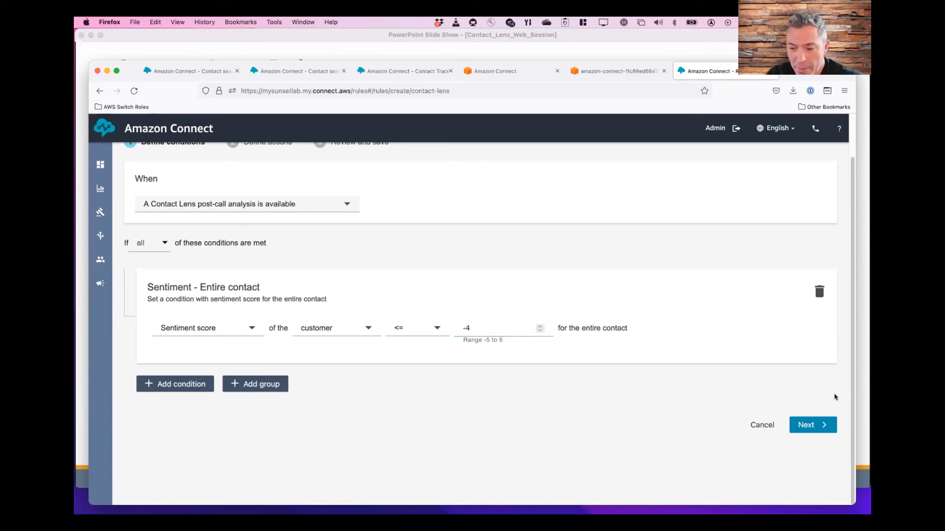
Assign the contact category Unhappy_Customer as the rule's action and save the rule.
{"action": "left_click", "coordinate": [812, 426]}
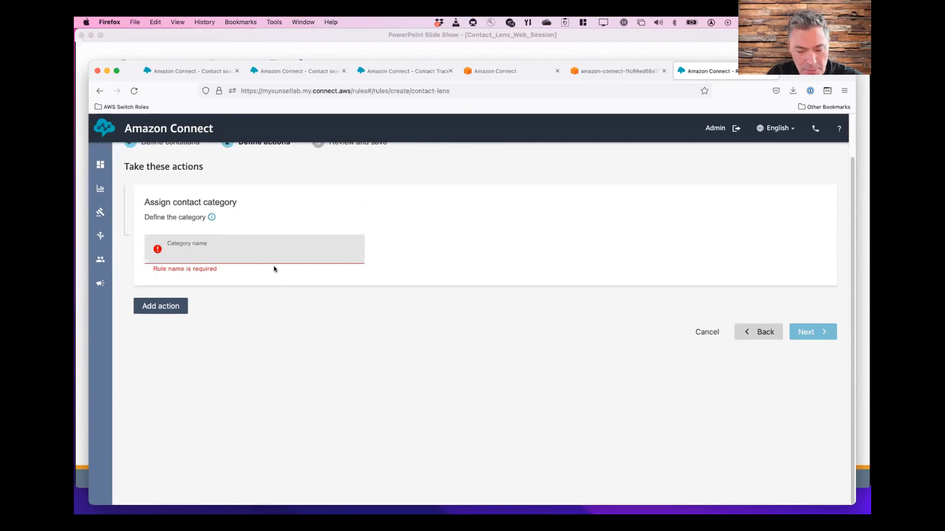
{"action": "type", "text": "Un"}
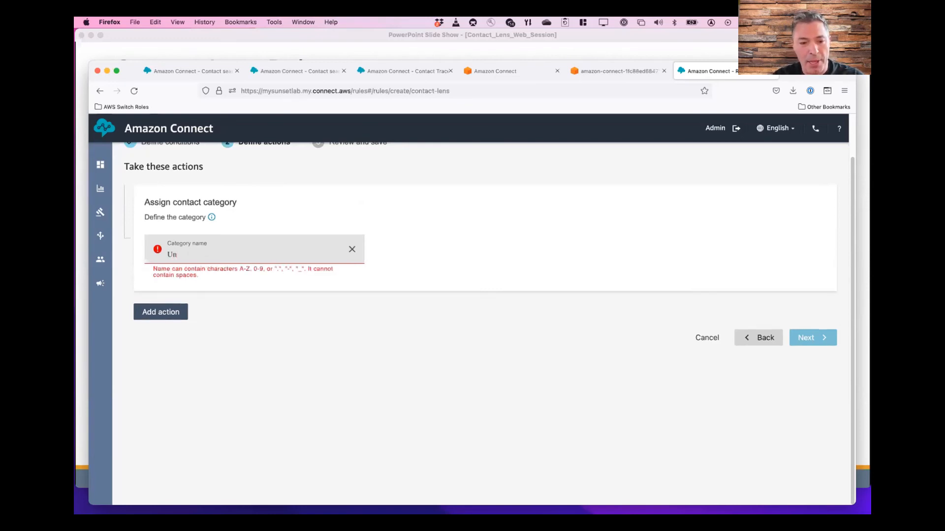
{"action": "type", "text": "happy"}
{"action": "key", "text": "BackSpace"}
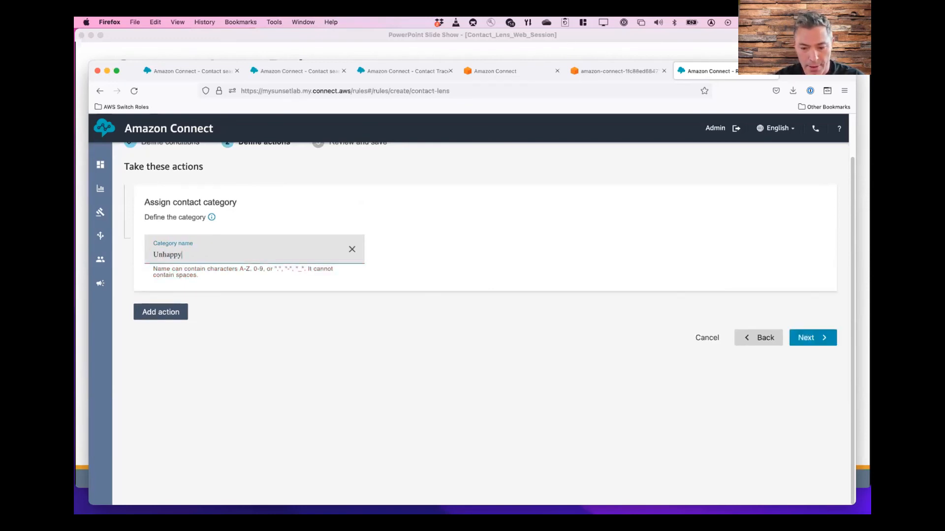
{"action": "type", "text": "_Customer"}
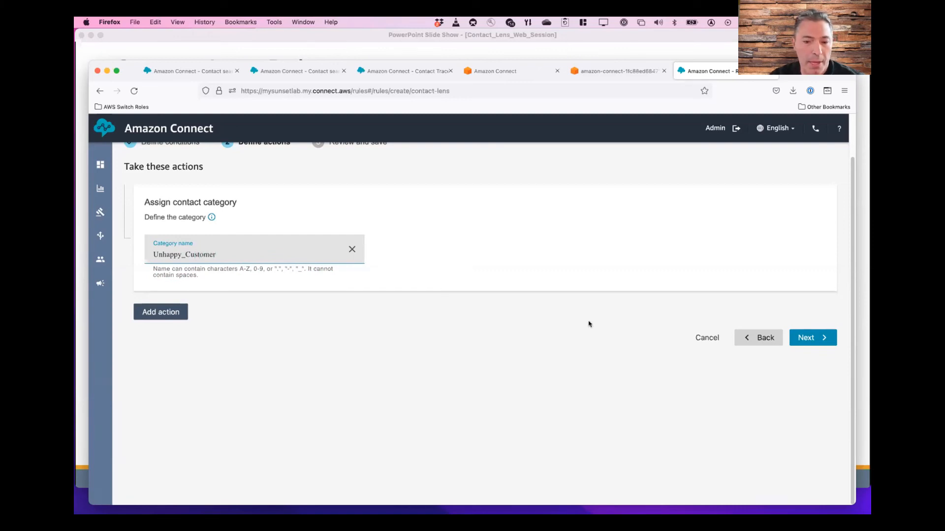
{"action": "left_click", "coordinate": [798, 337]}
{"action": "left_click", "coordinate": [796, 459]}
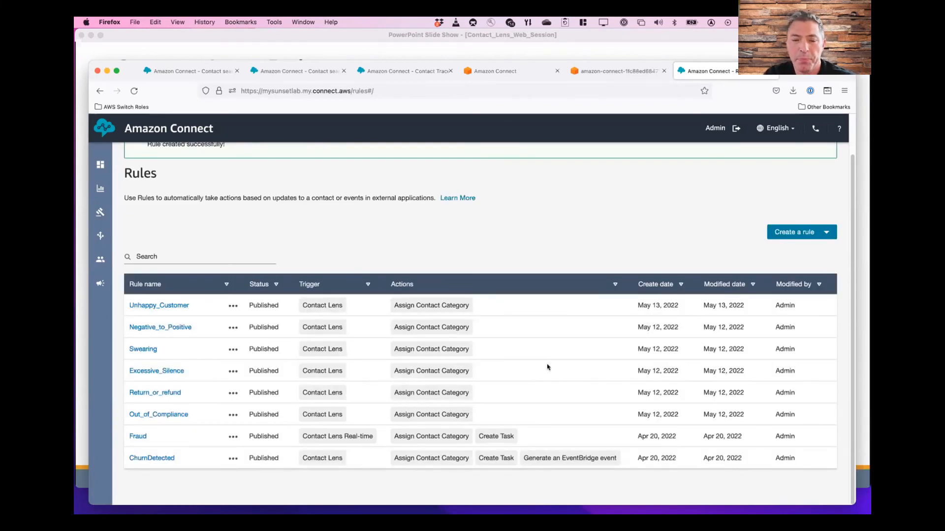
Start another Contact Lens rule from the Rules page, triggered when a real-time analysis is available.
{"action": "mouse_move", "coordinate": [100, 233]}
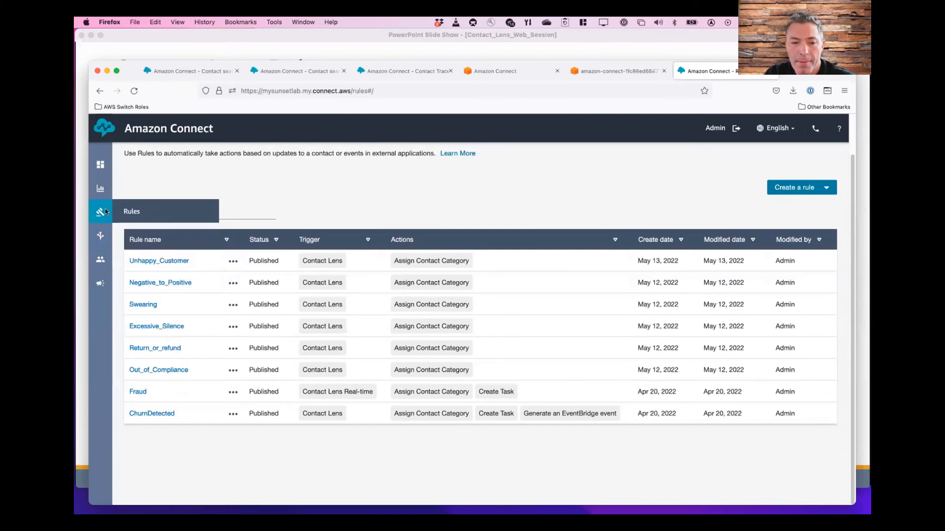
{"action": "left_click", "coordinate": [131, 212]}
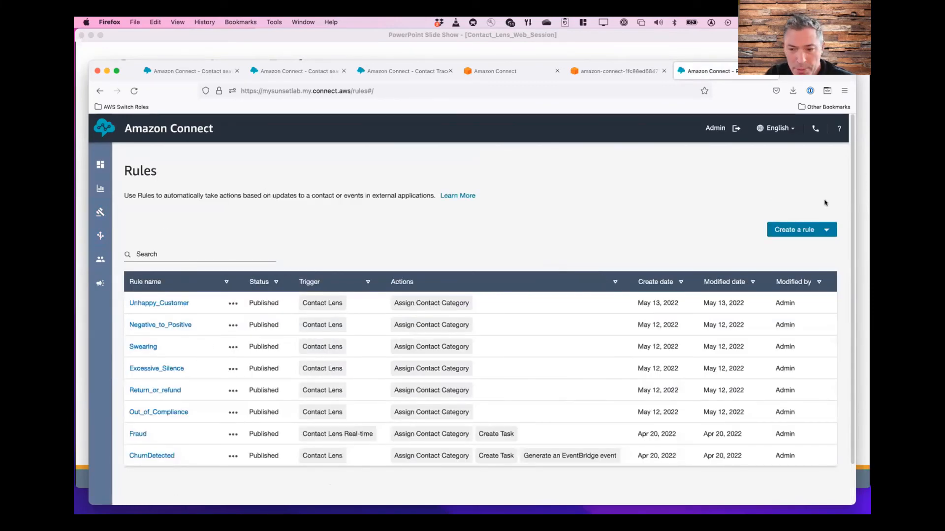
{"action": "left_click", "coordinate": [829, 230]}
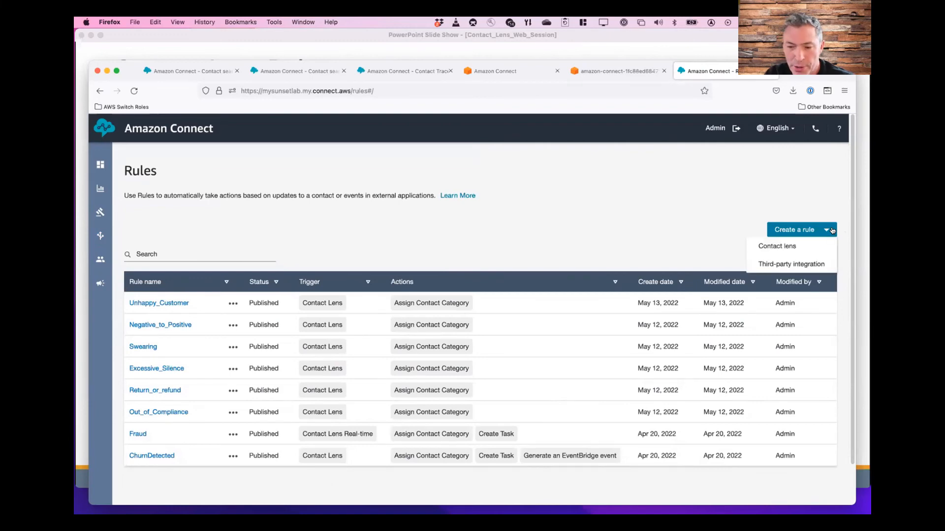
{"action": "left_click", "coordinate": [802, 246]}
{"action": "left_click", "coordinate": [320, 256]}
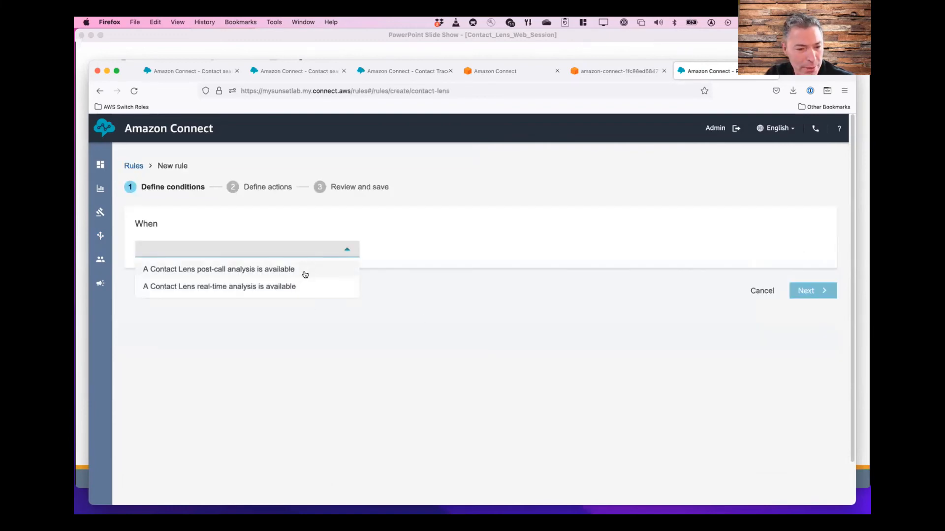
{"action": "left_click", "coordinate": [288, 286]}
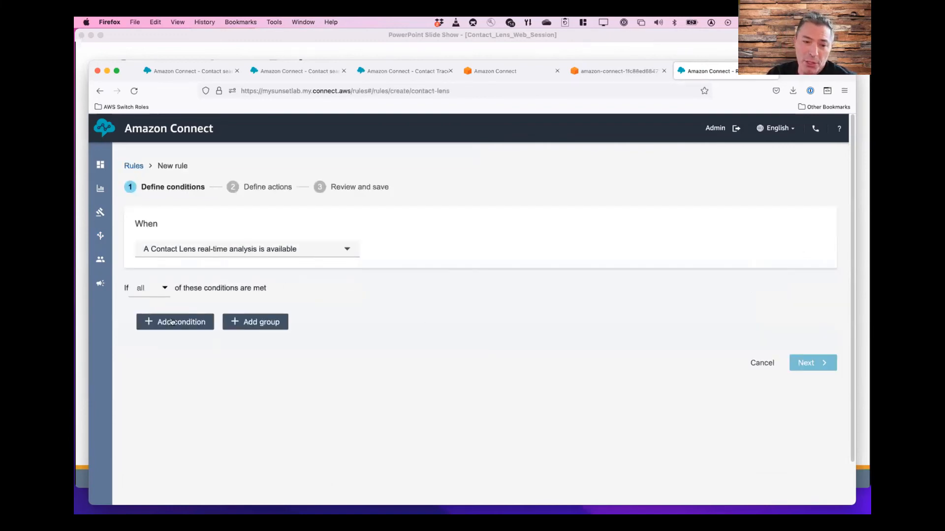
Try a Sentiment - Time period condition in the real-time rule, then remove it and return to the Rules list without saving.
{"action": "left_click", "coordinate": [175, 323]}
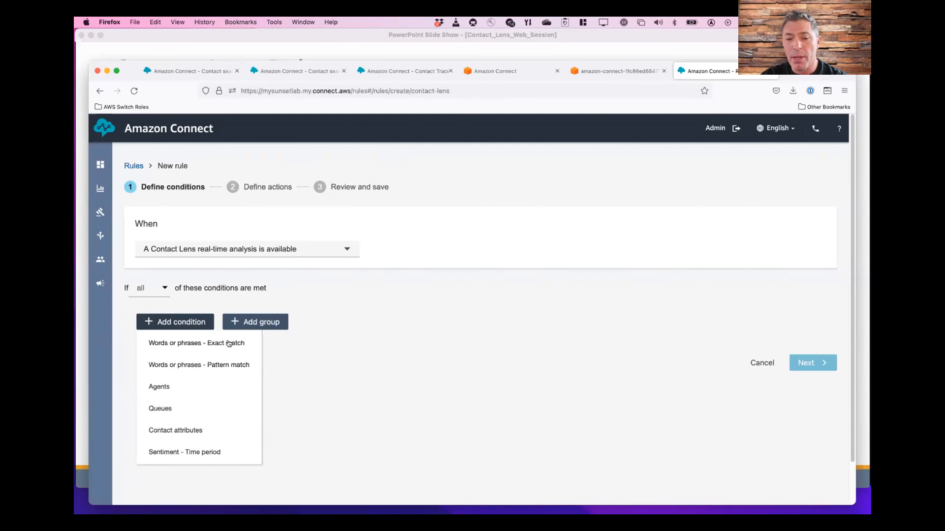
{"action": "left_click", "coordinate": [196, 452]}
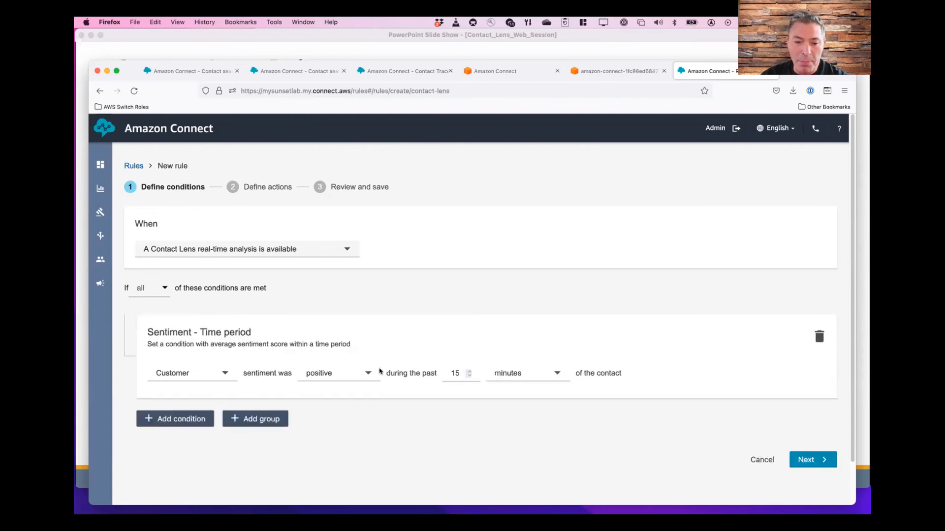
{"action": "left_click", "coordinate": [365, 373]}
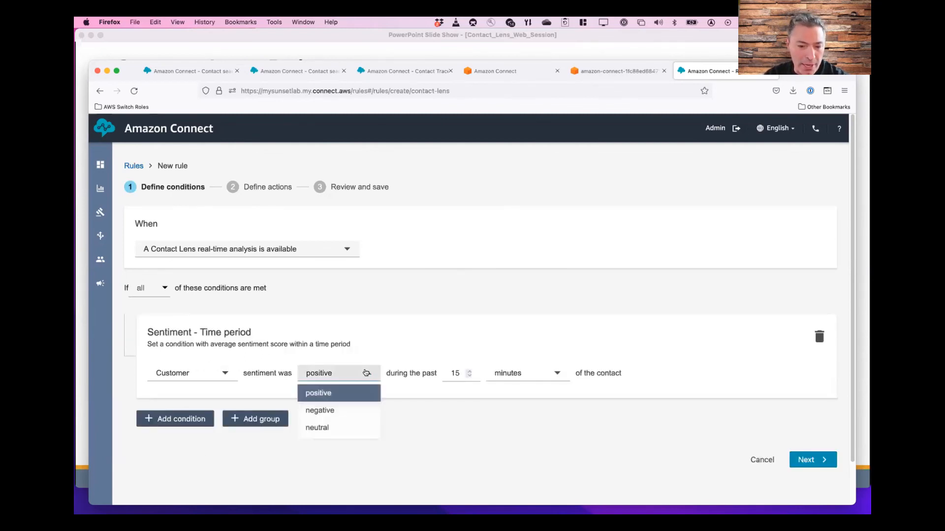
{"action": "left_click", "coordinate": [453, 324]}
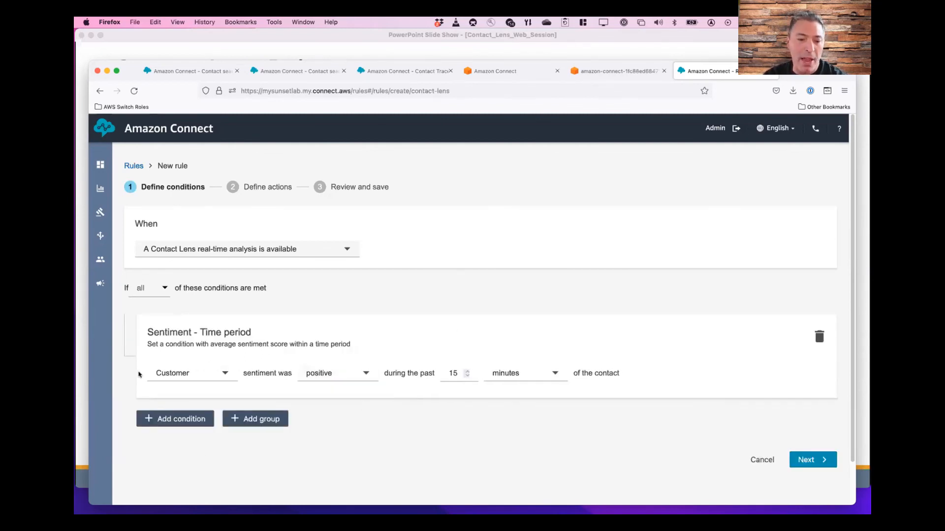
{"action": "left_click", "coordinate": [819, 336]}
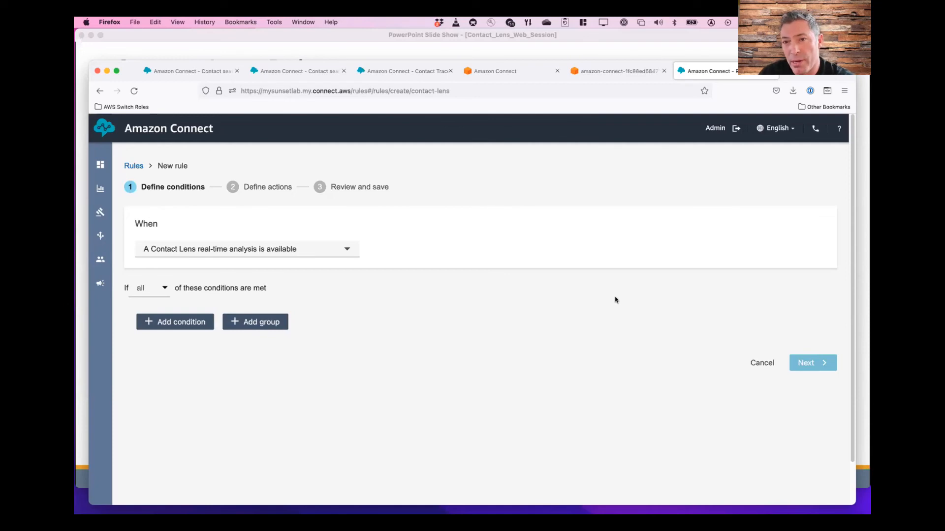
{"action": "left_click", "coordinate": [130, 167]}
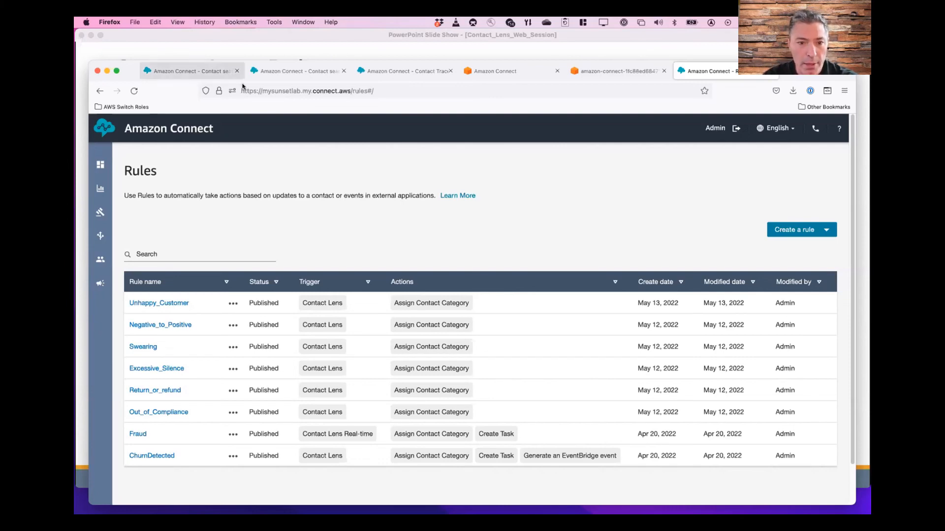
Switch to the PowerPoint slide show and advance to the slide on sending an event to Amazon EventBridge.
{"action": "left_click", "coordinate": [260, 52]}
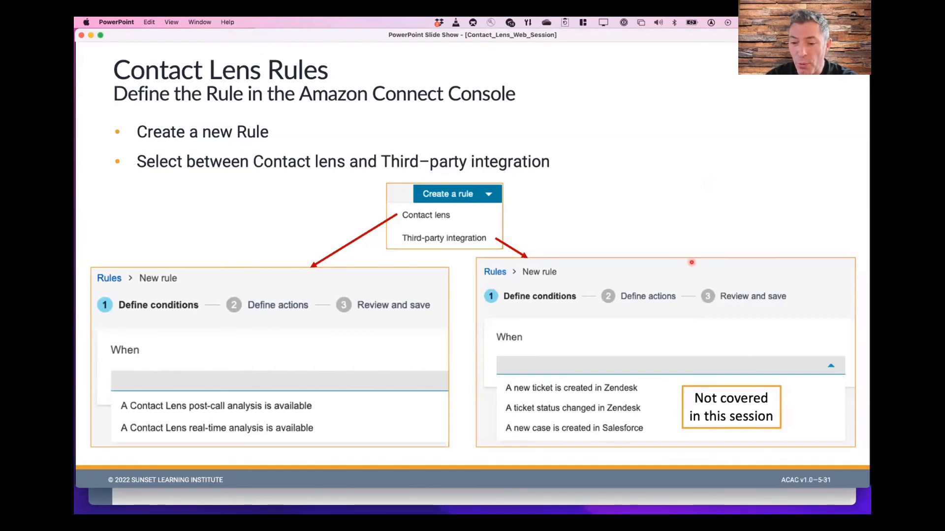
{"action": "key", "text": "Right"}
{"action": "key", "text": "Right"}
{"action": "key", "text": "Right"}
{"action": "key", "text": "Right"}
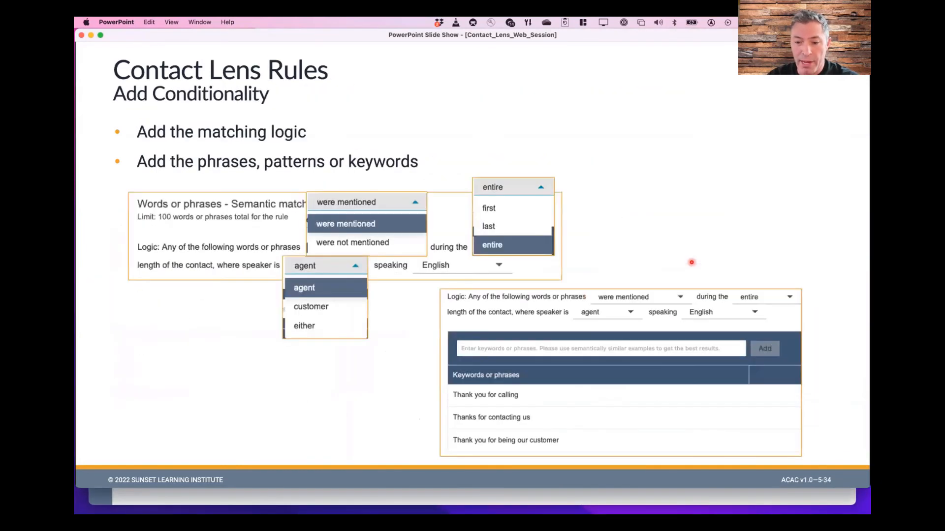
{"action": "key", "text": "Right"}
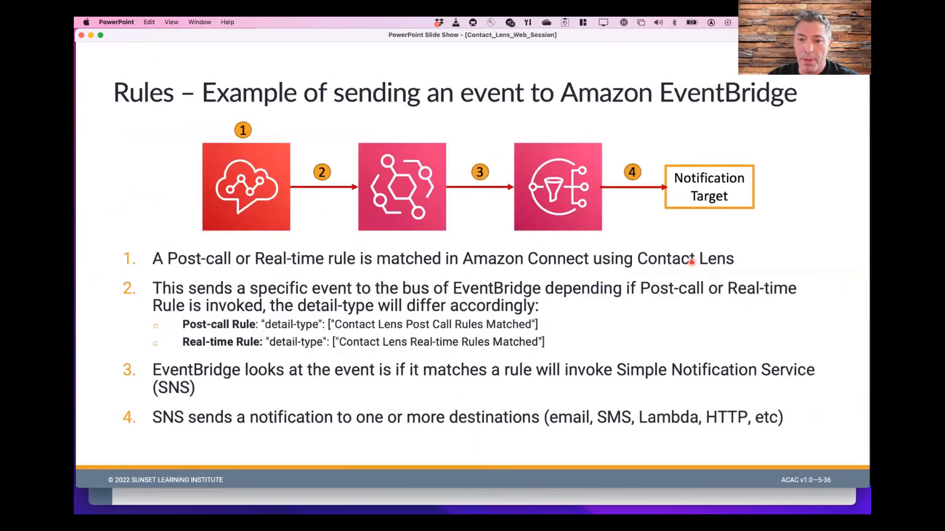
{"action": "key", "text": "Left"}
{"action": "key", "text": "Right"}
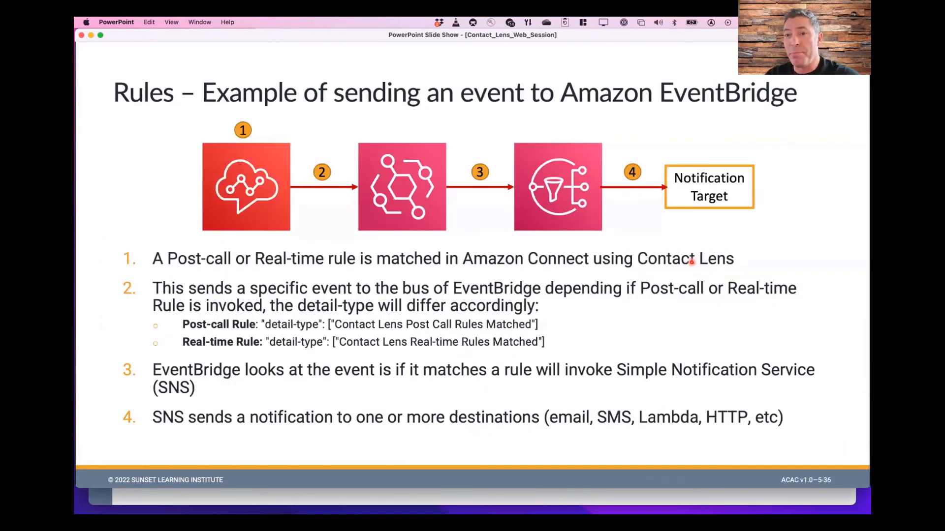